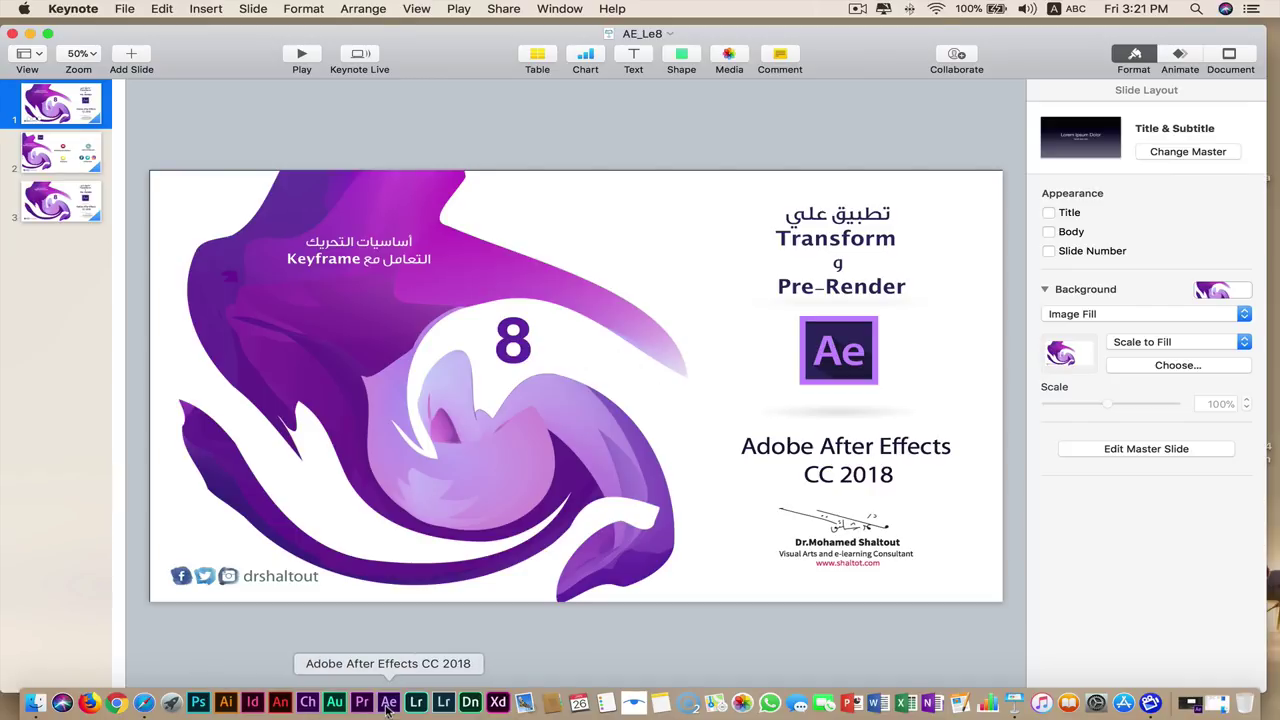
Switch from the Keynote lesson 8 slide to After Effects, where Comp 1 is open.
{"action": "left_click", "coordinate": [388, 704]}
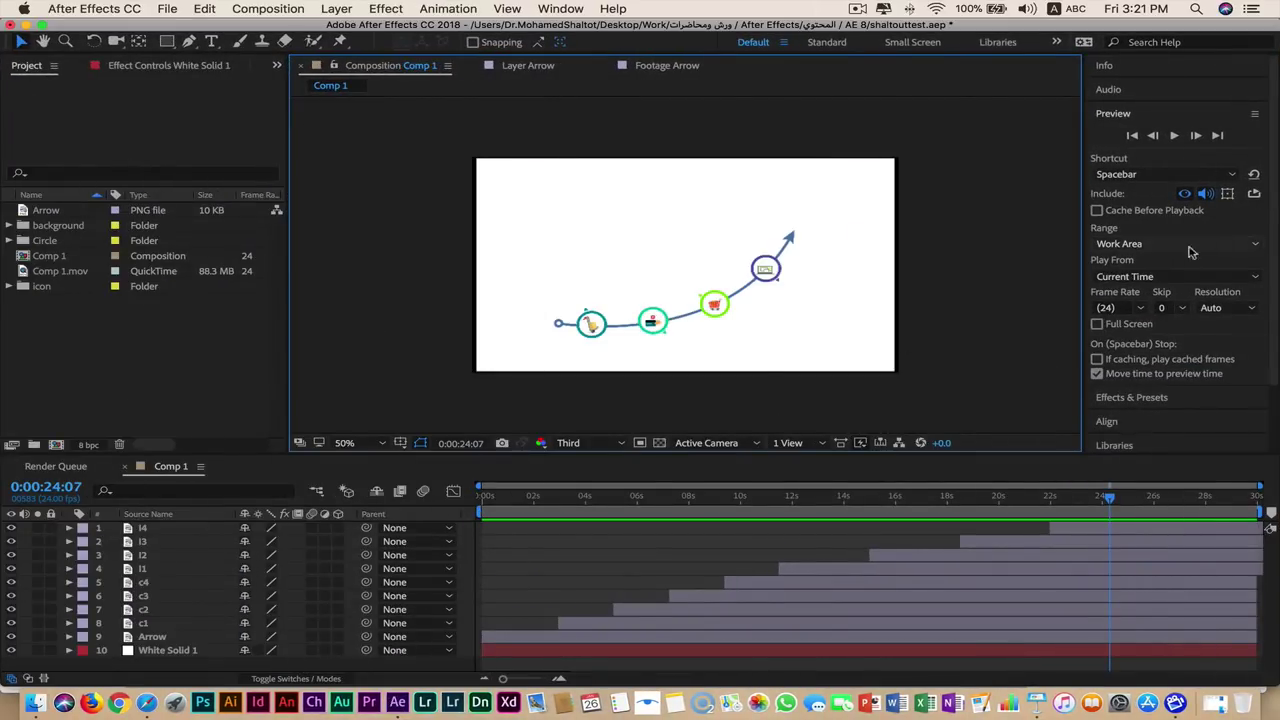
{"action": "mouse_move", "coordinate": [1107, 500]}
{"action": "left_mouse_down"}
{"action": "mouse_move", "coordinate": [600, 505]}
{"action": "mouse_move", "coordinate": [461, 520]}
{"action": "left_mouse_up"}
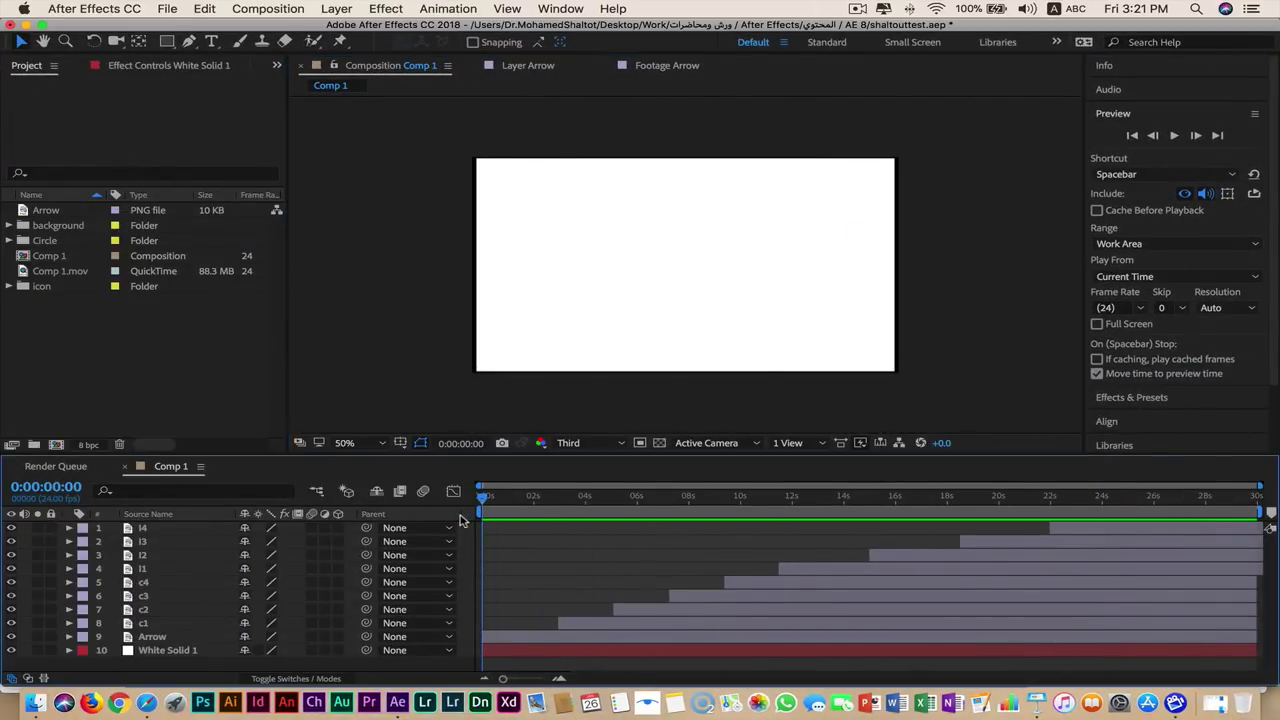
{"action": "left_click", "coordinate": [1174, 135]}
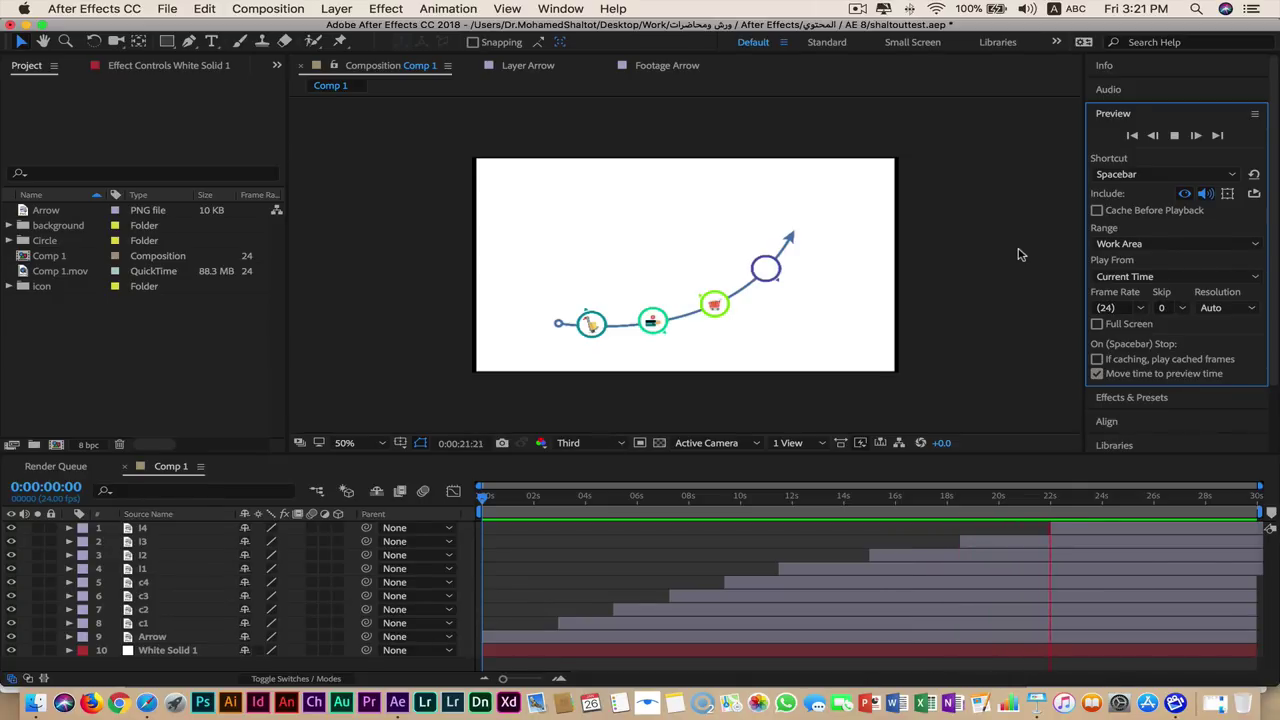
{"action": "left_click", "coordinate": [1035, 358]}
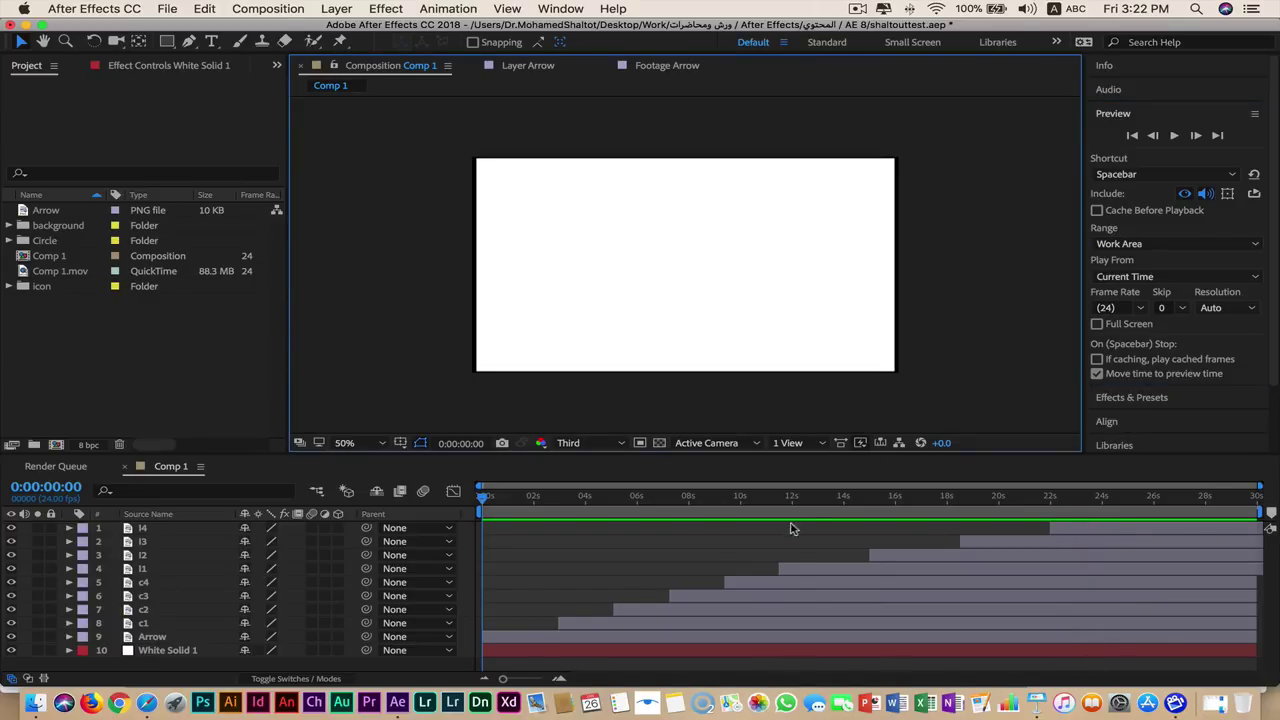
{"action": "left_click_drag", "start_coordinate": [850, 510], "coordinate": [1037, 510]}
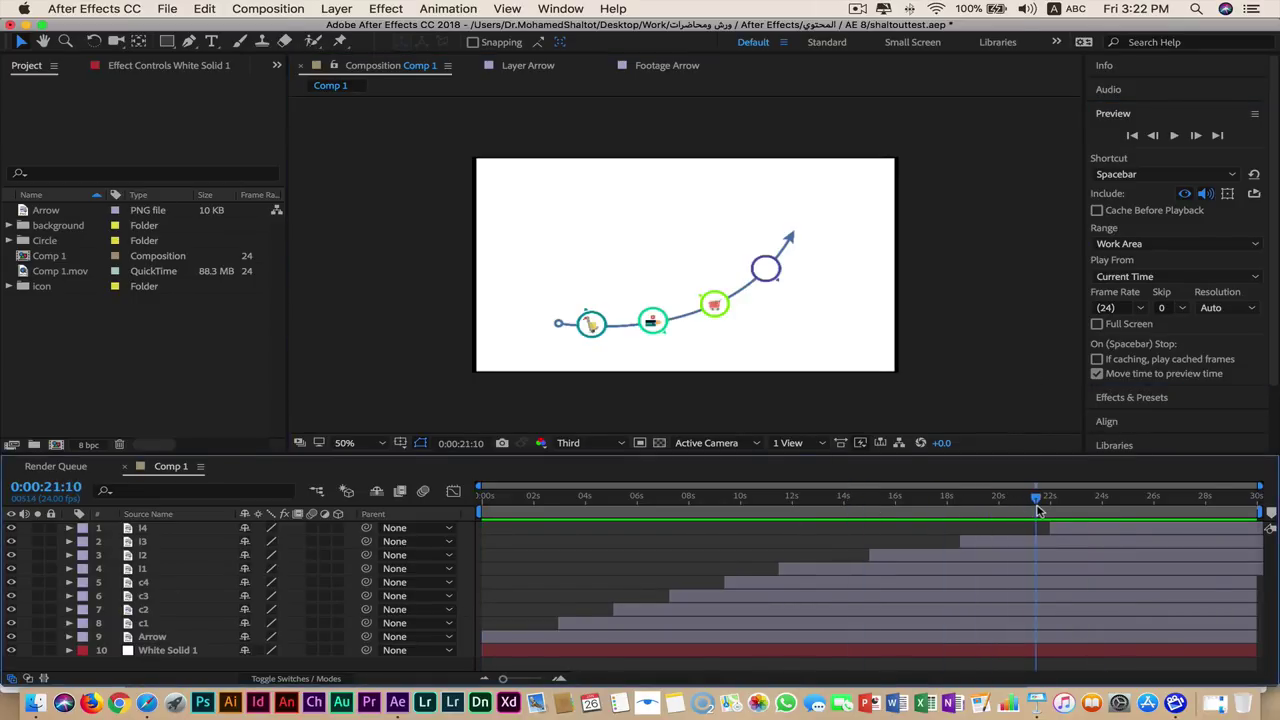
{"action": "key", "text": "period"}
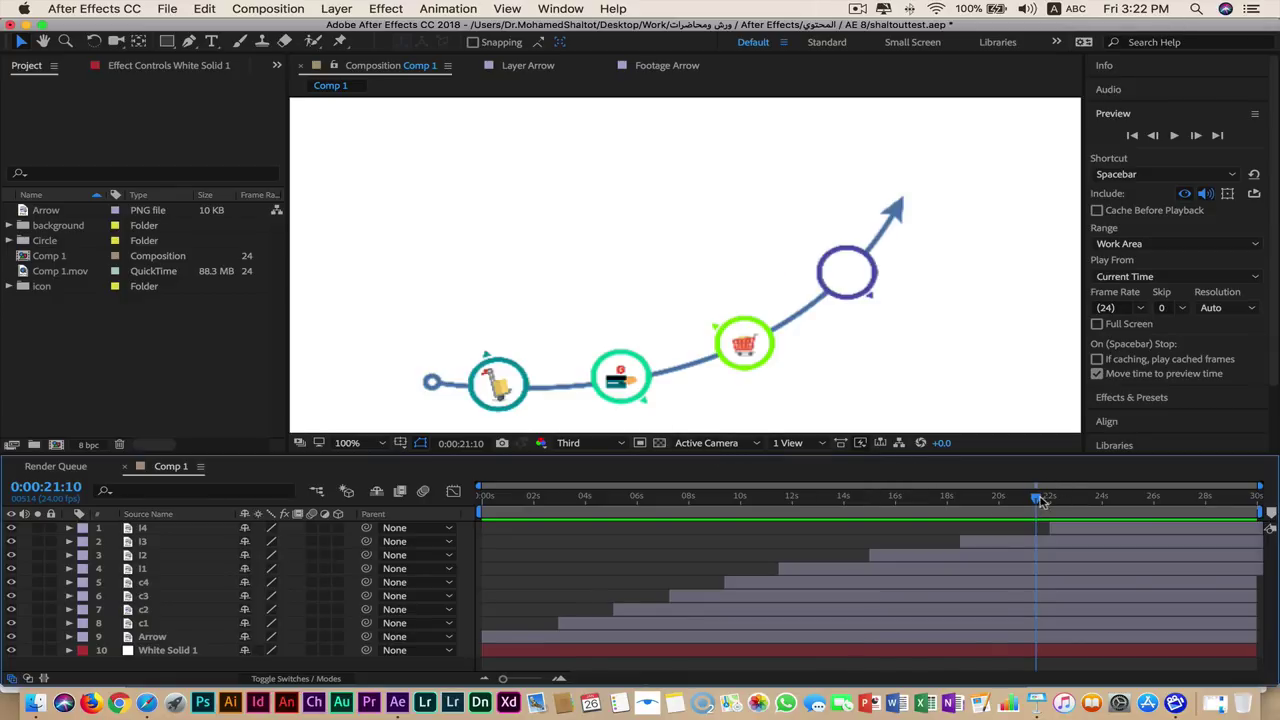
{"action": "left_click_drag", "start_coordinate": [1041, 502], "coordinate": [1020, 530]}
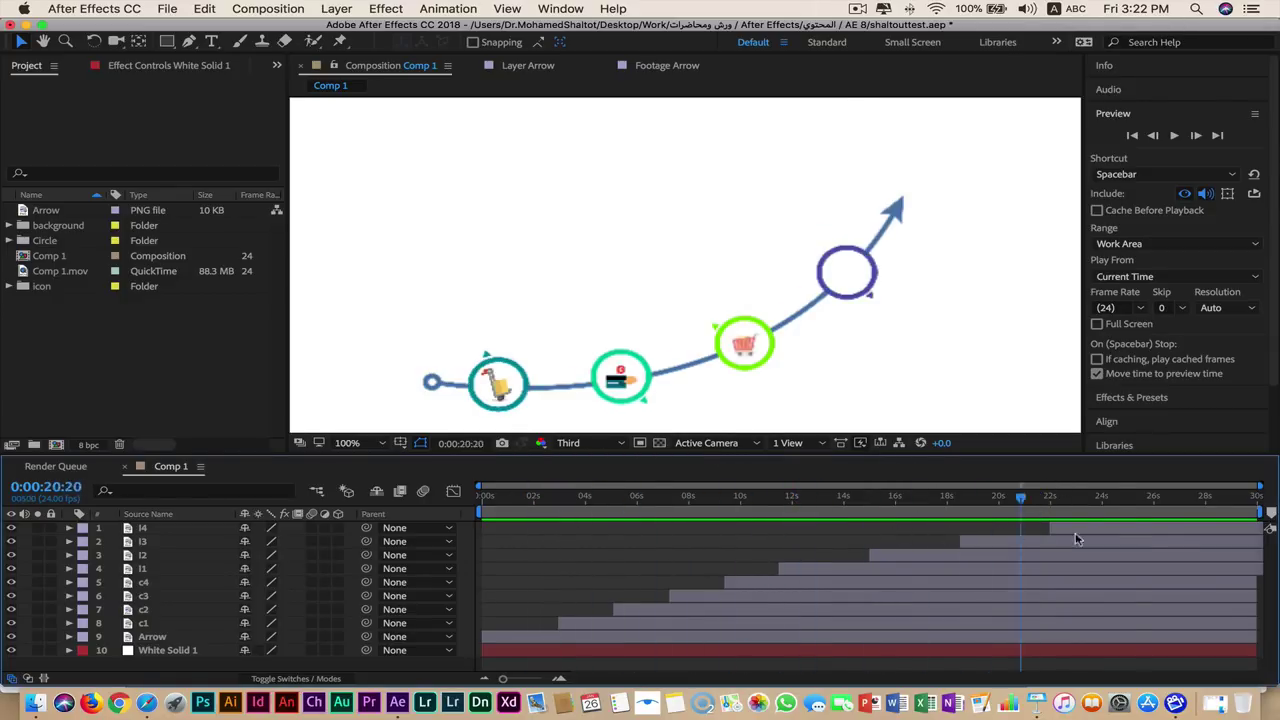
{"action": "key", "text": "space"}
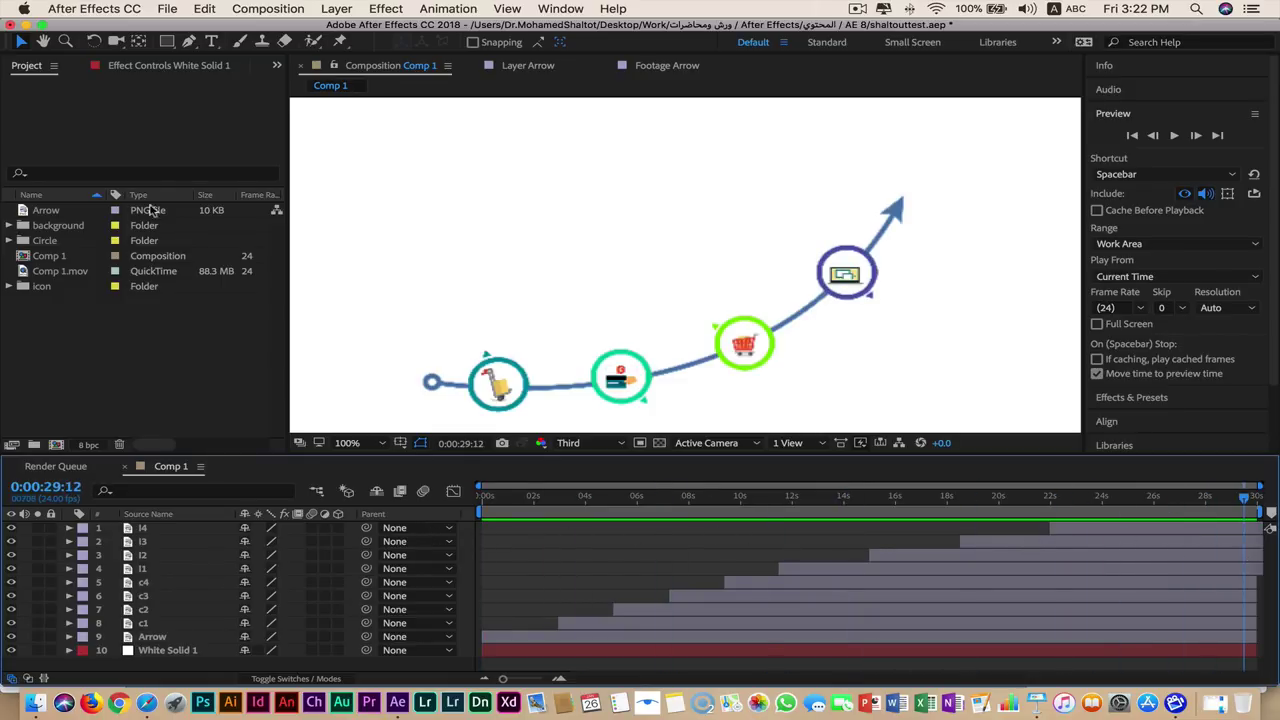
{"action": "left_click", "coordinate": [47, 225]}
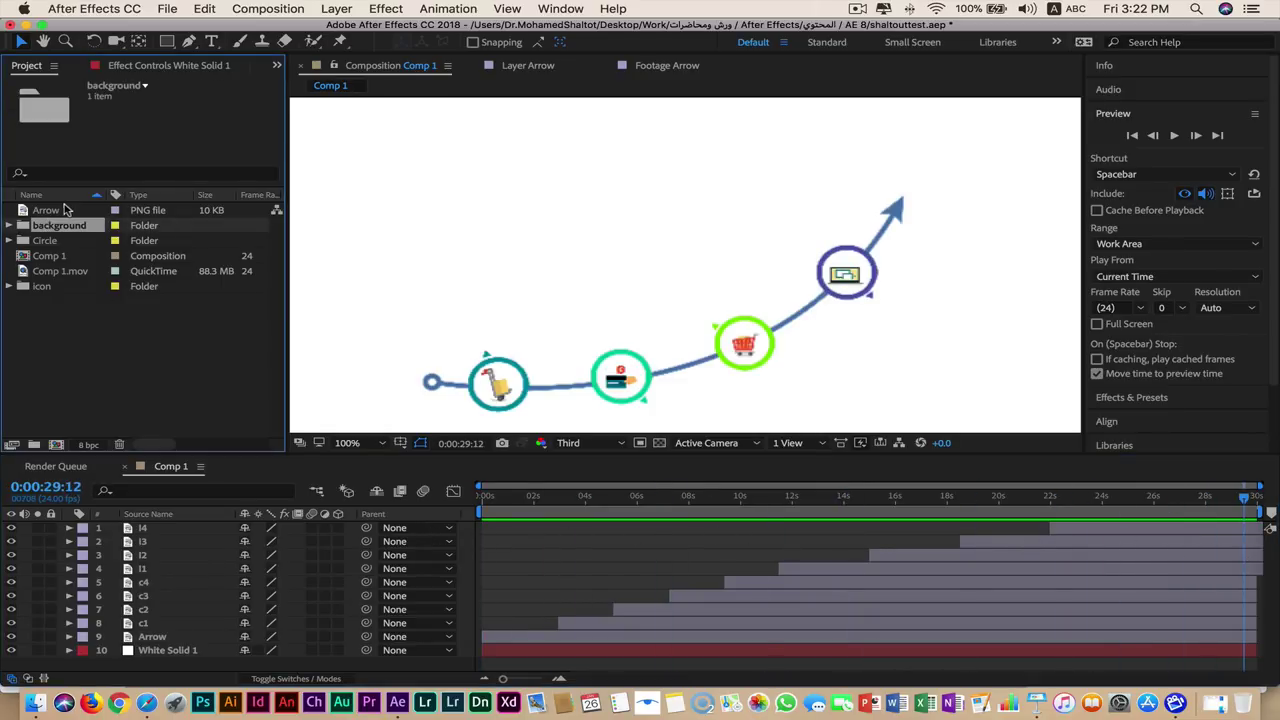
{"action": "left_click", "coordinate": [65, 210]}
{"action": "left_click", "coordinate": [52, 225]}
{"action": "left_click", "coordinate": [48, 241]}
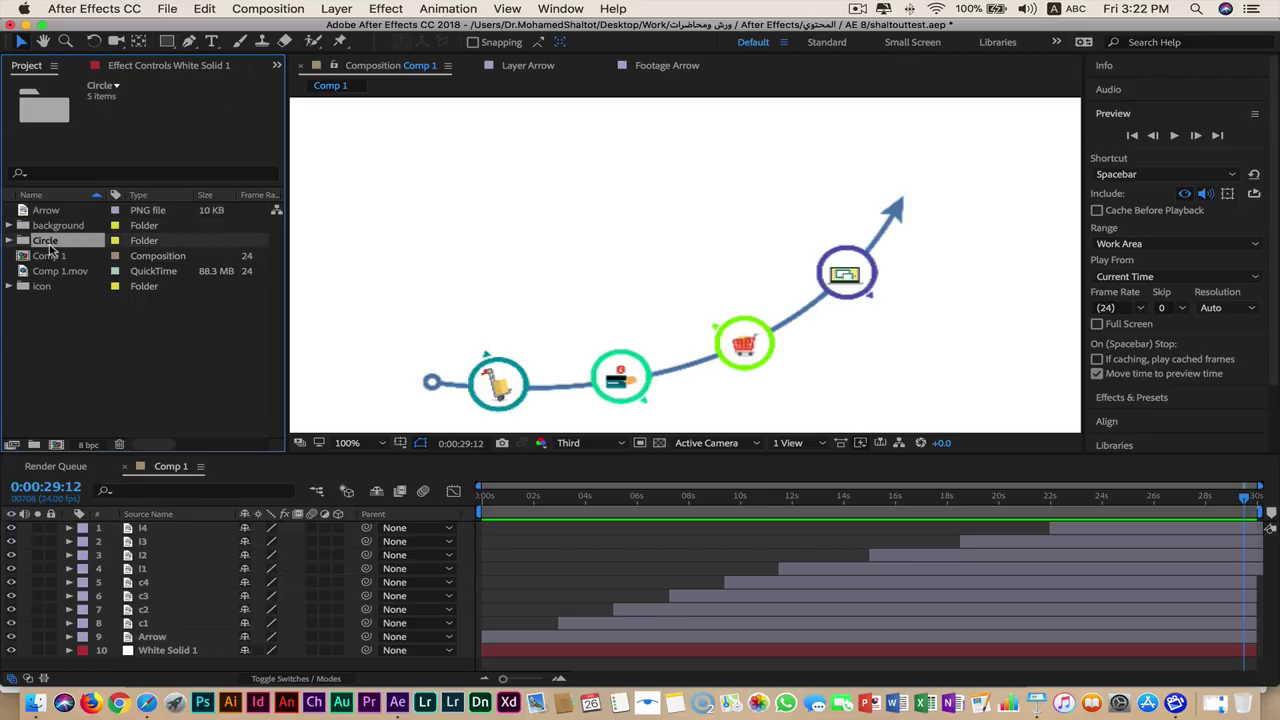
{"action": "left_click", "coordinate": [50, 255]}
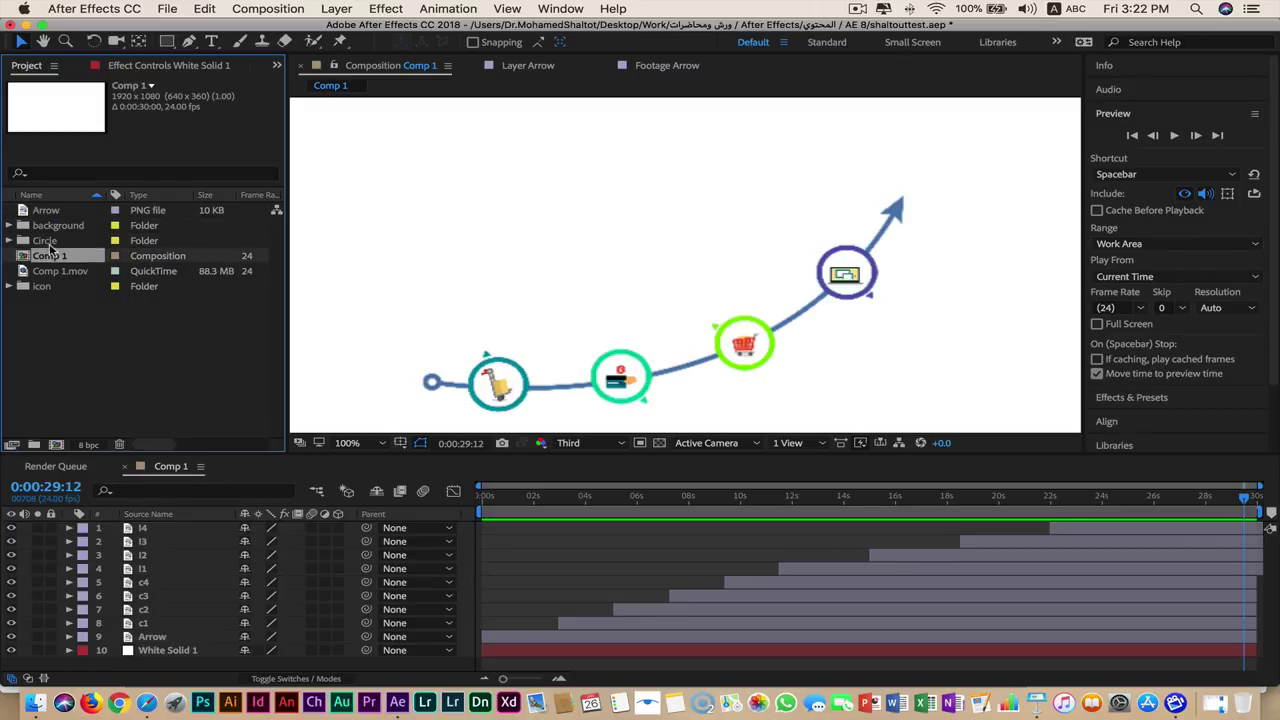
{"action": "key", "text": "Down"}
{"action": "key", "text": "Down"}
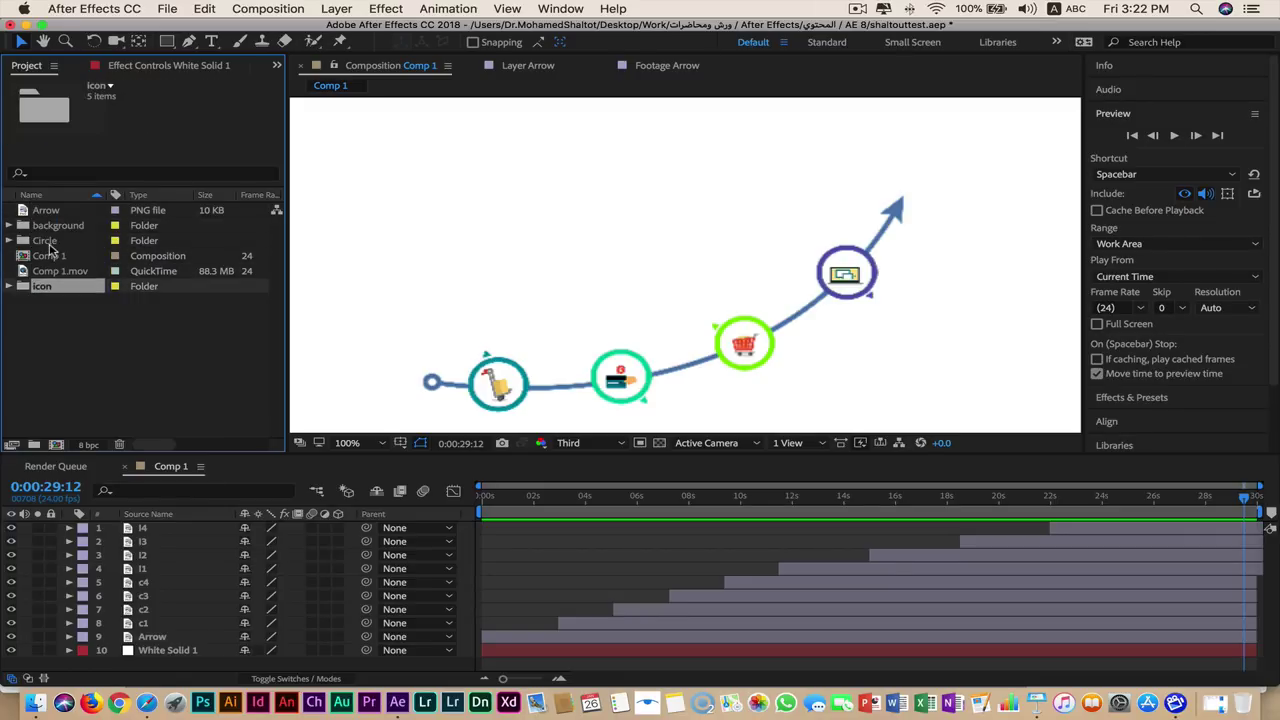
{"action": "key", "text": "Up"}
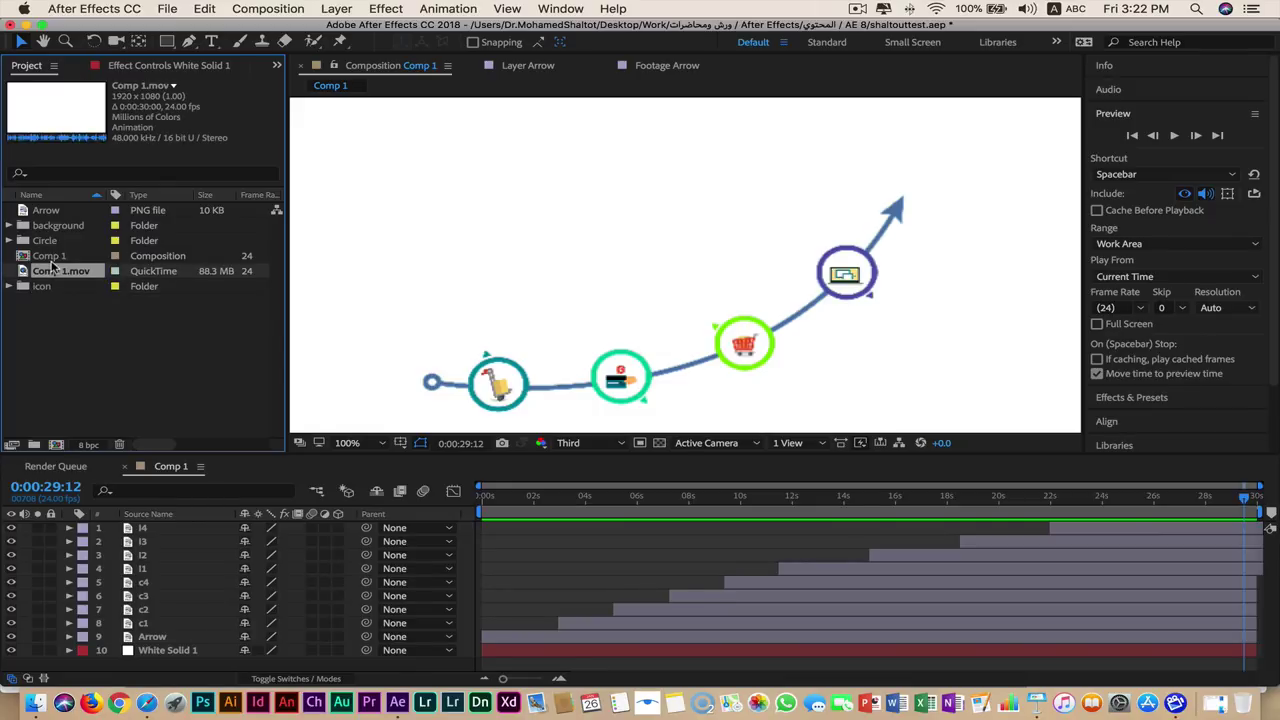
{"action": "left_click", "coordinate": [57, 328]}
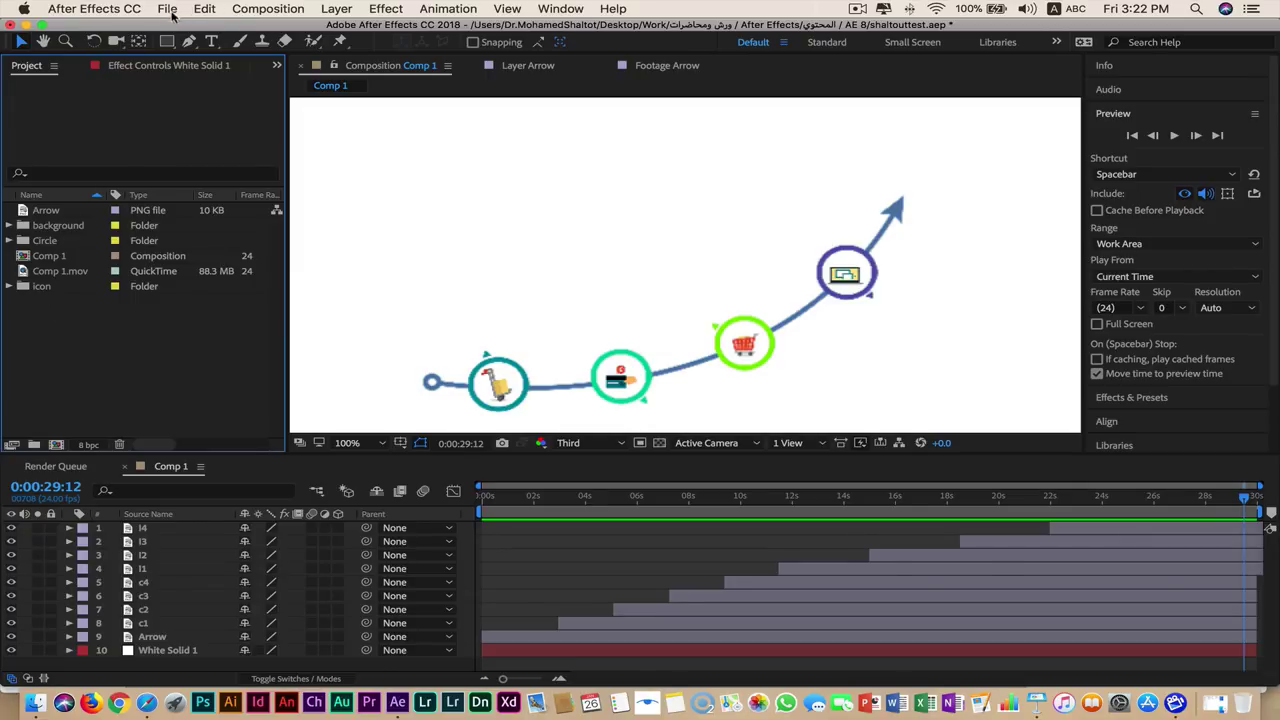
Make a composition named test1, 1920×1080 at 24 fps, 30 seconds, with white background.
{"action": "right_click", "coordinate": [101, 355]}
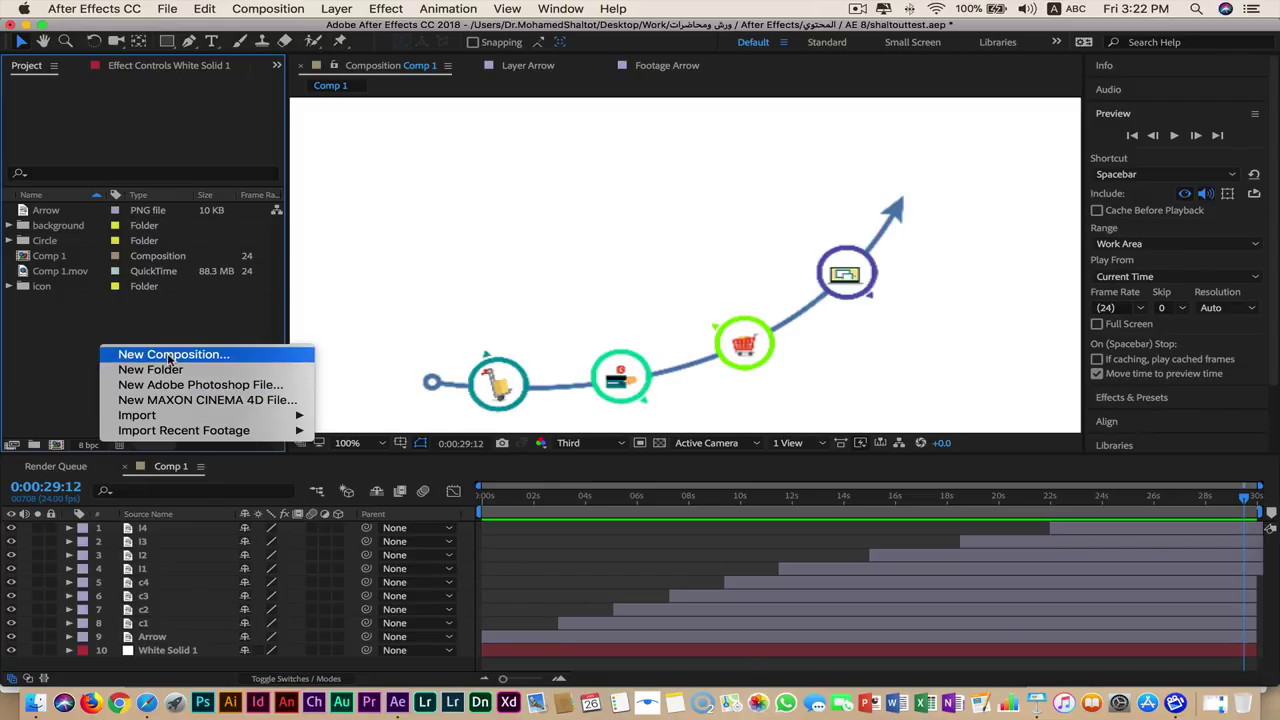
{"action": "left_click", "coordinate": [170, 356]}
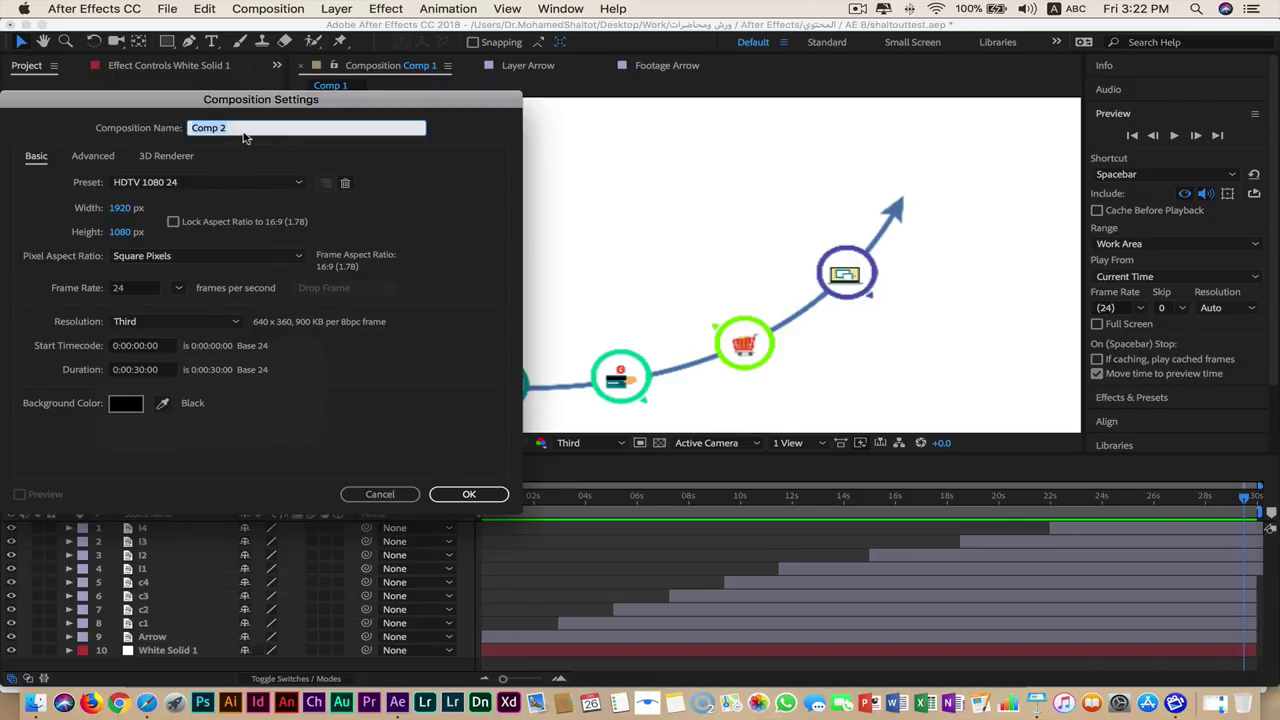
{"action": "type", "text": "t"}
{"action": "key", "text": "BackSpace"}
{"action": "type", "text": "t"}
{"action": "type", "text": "est1"}
{"action": "left_click", "coordinate": [139, 370]}
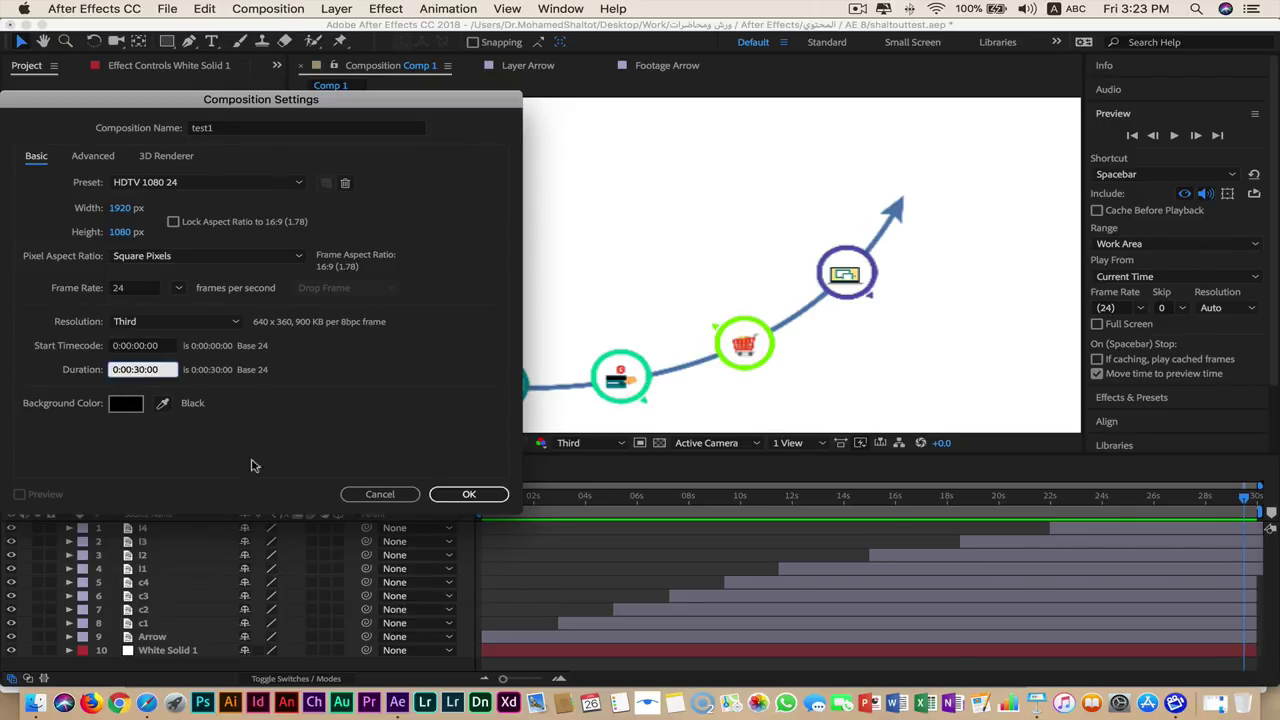
{"action": "left_click", "coordinate": [126, 404]}
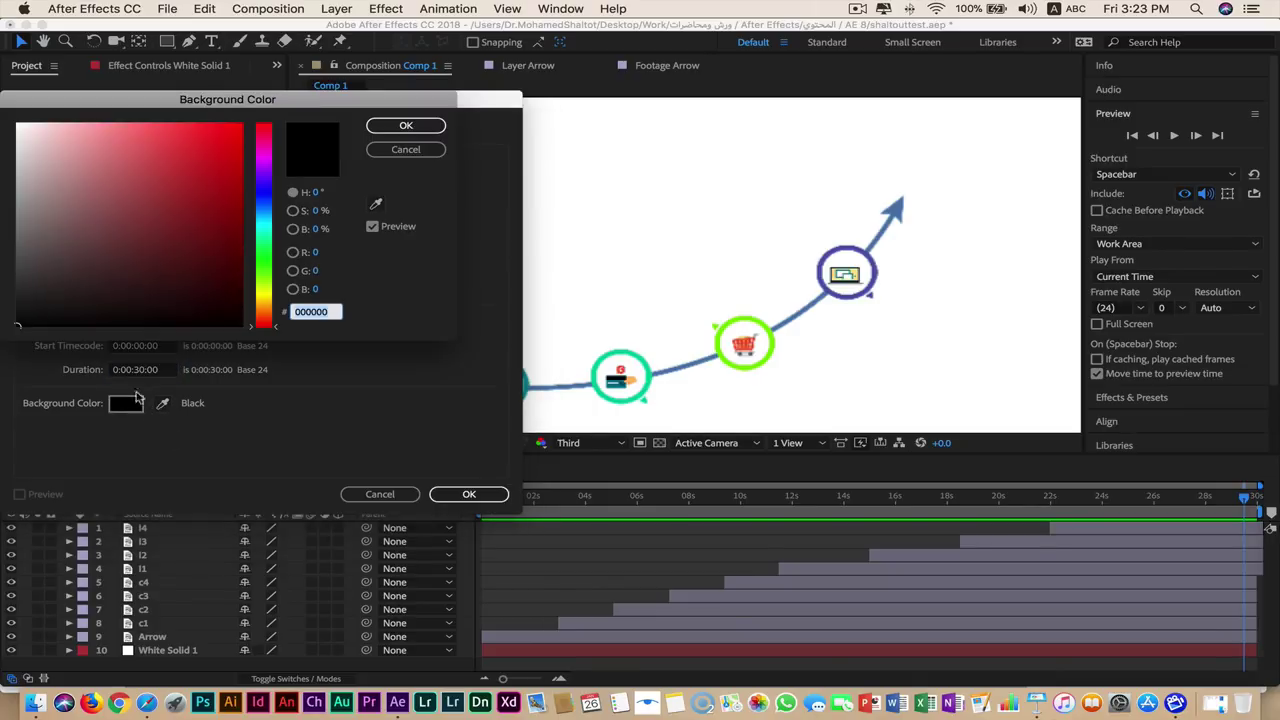
{"action": "left_click_drag", "start_coordinate": [114, 243], "coordinate": [8, 86]}
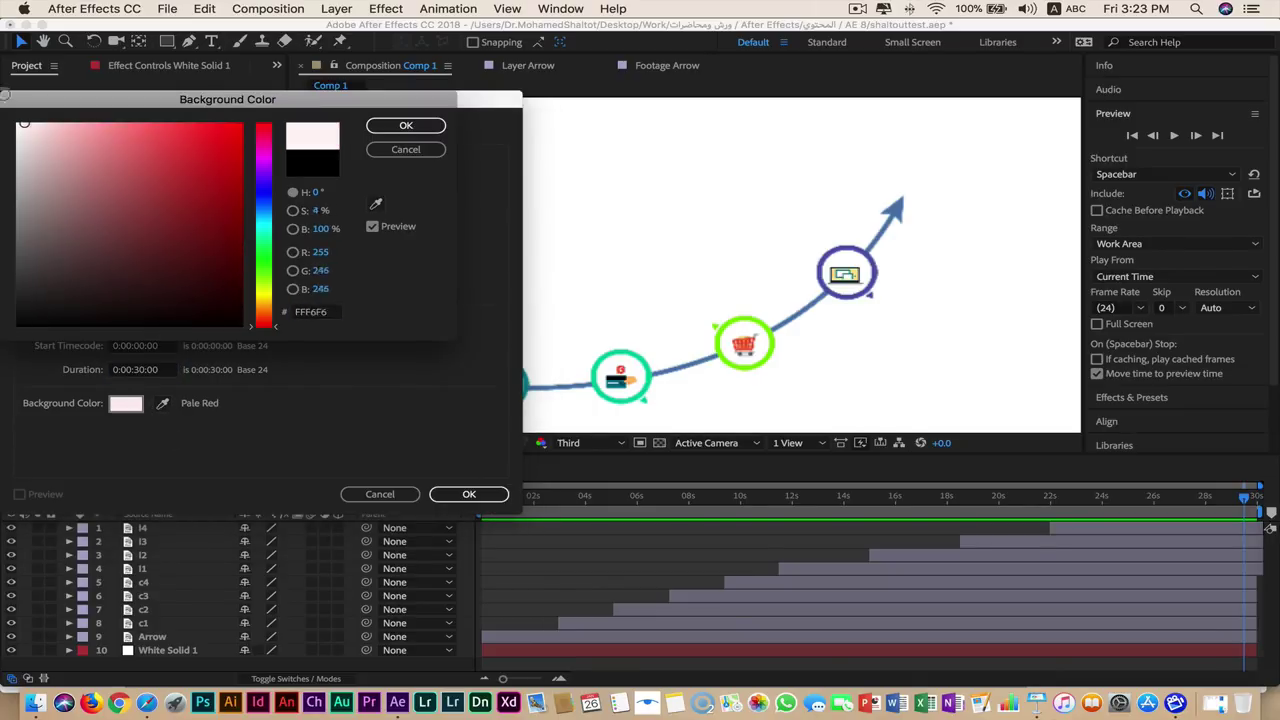
{"action": "left_click", "coordinate": [406, 125]}
{"action": "left_click", "coordinate": [466, 492]}
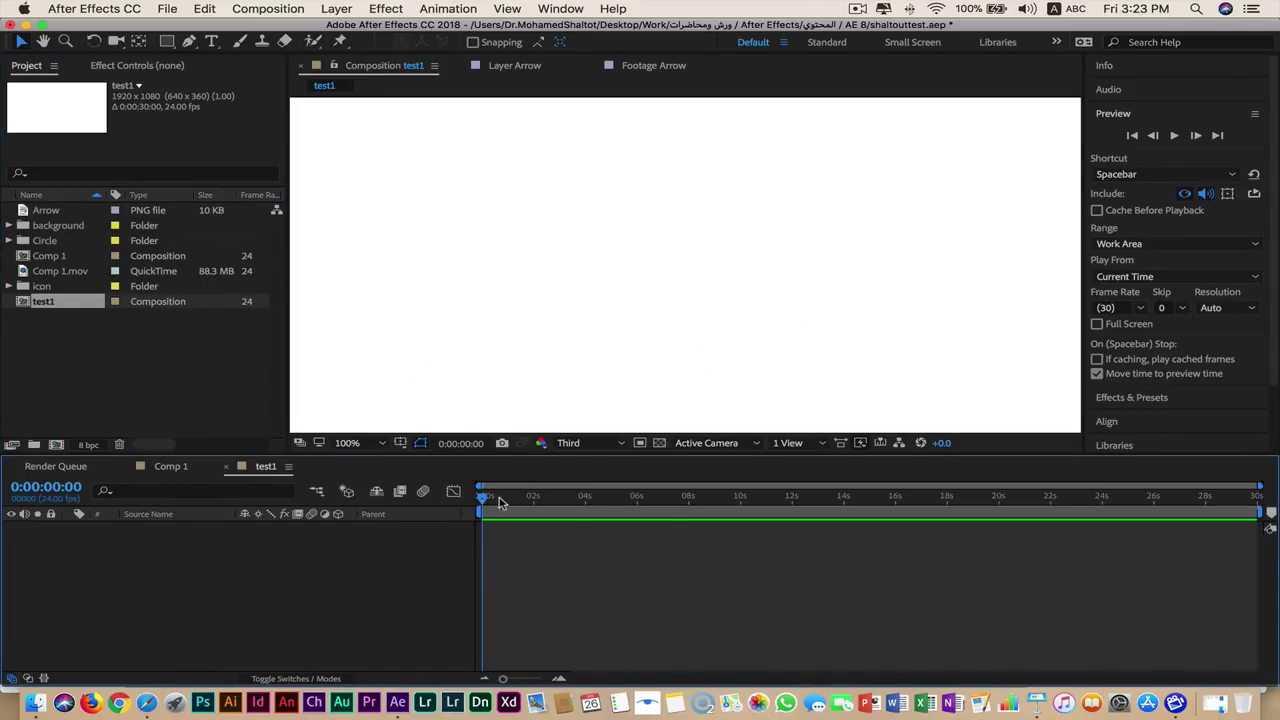
{"action": "left_click", "coordinate": [711, 313]}
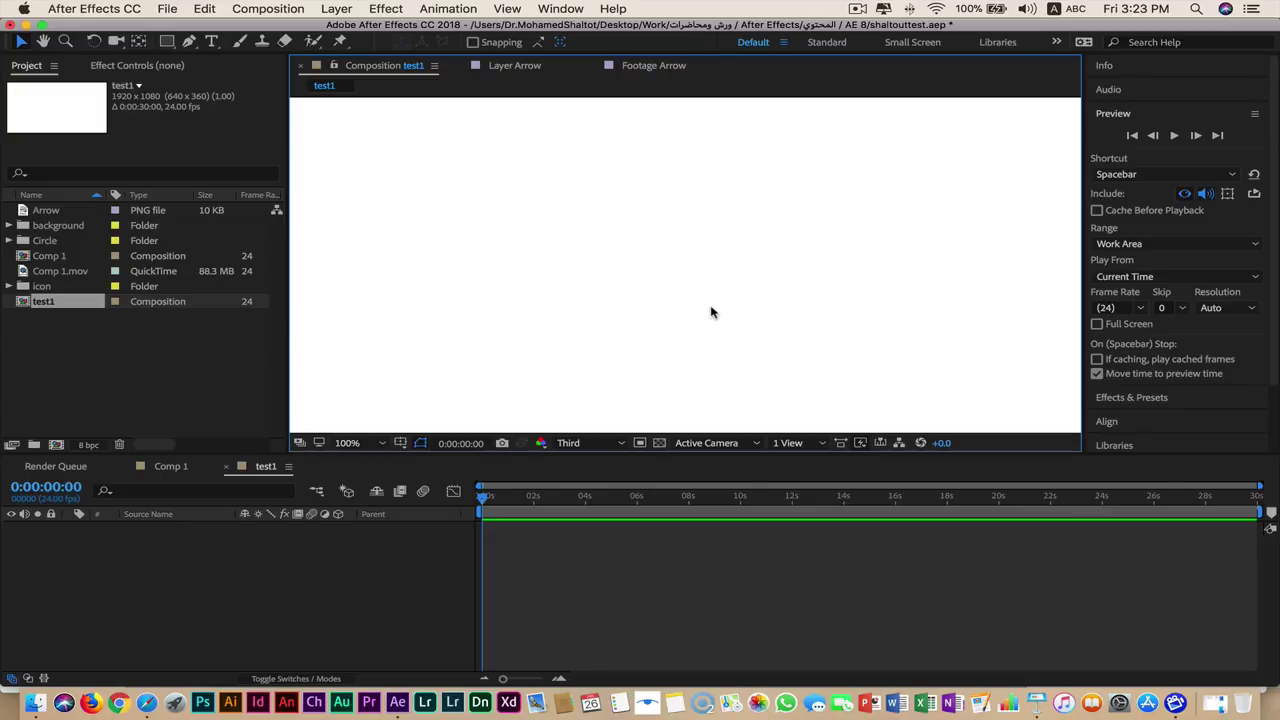
Zoom the viewer to 50% and open the import dialog at the AE 8 lesson's 150ppi folder.
{"action": "key", "text": "comma"}
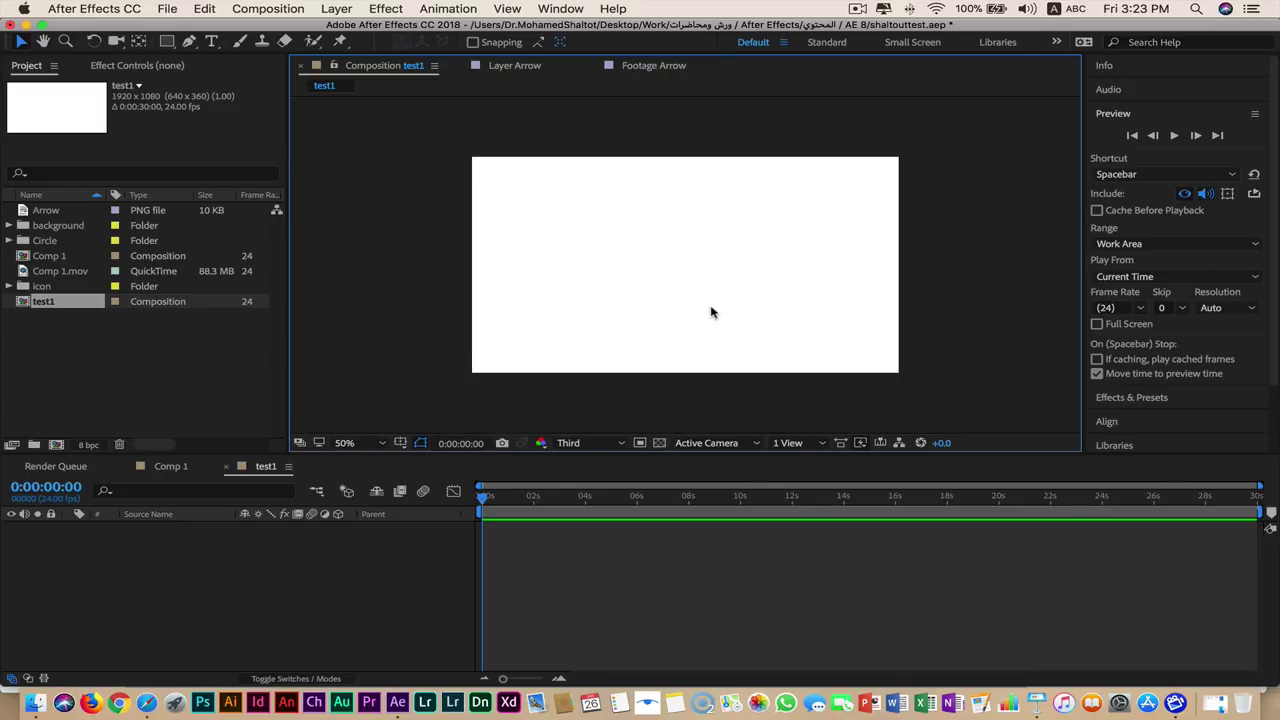
{"action": "key", "text": "period"}
{"action": "key", "text": "comma"}
{"action": "right_click", "coordinate": [66, 358]}
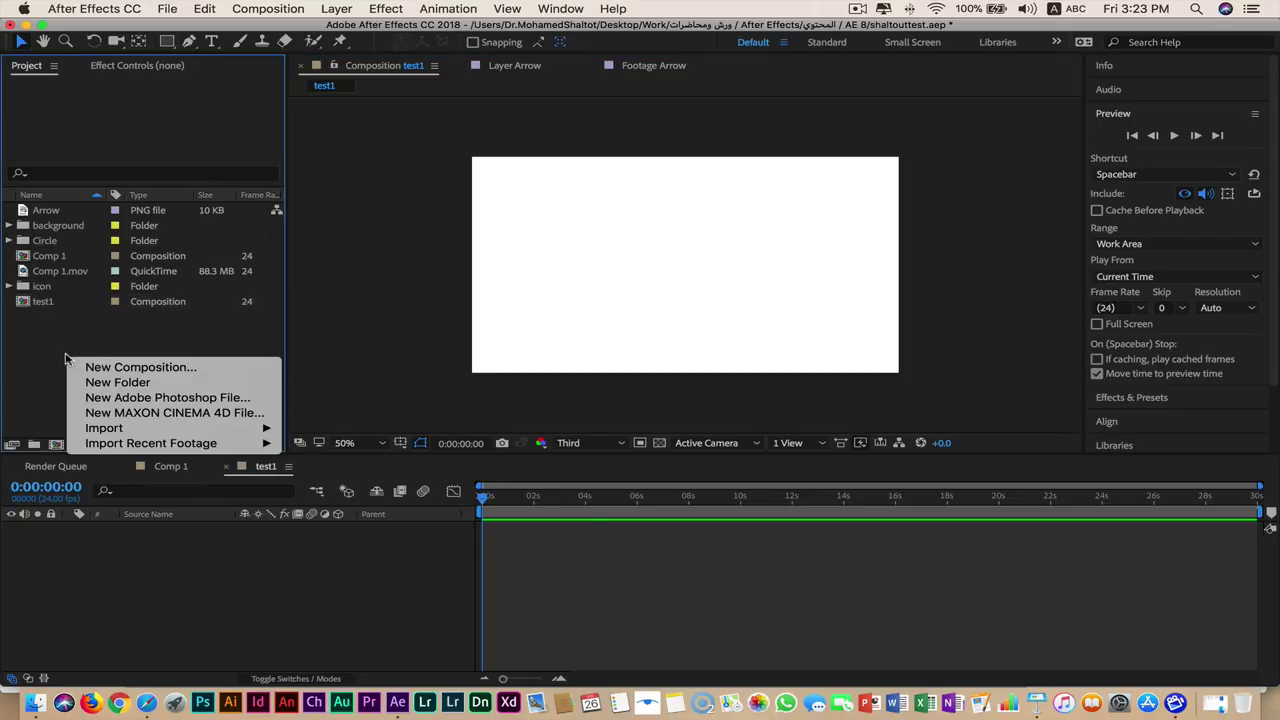
{"action": "mouse_move", "coordinate": [113, 433]}
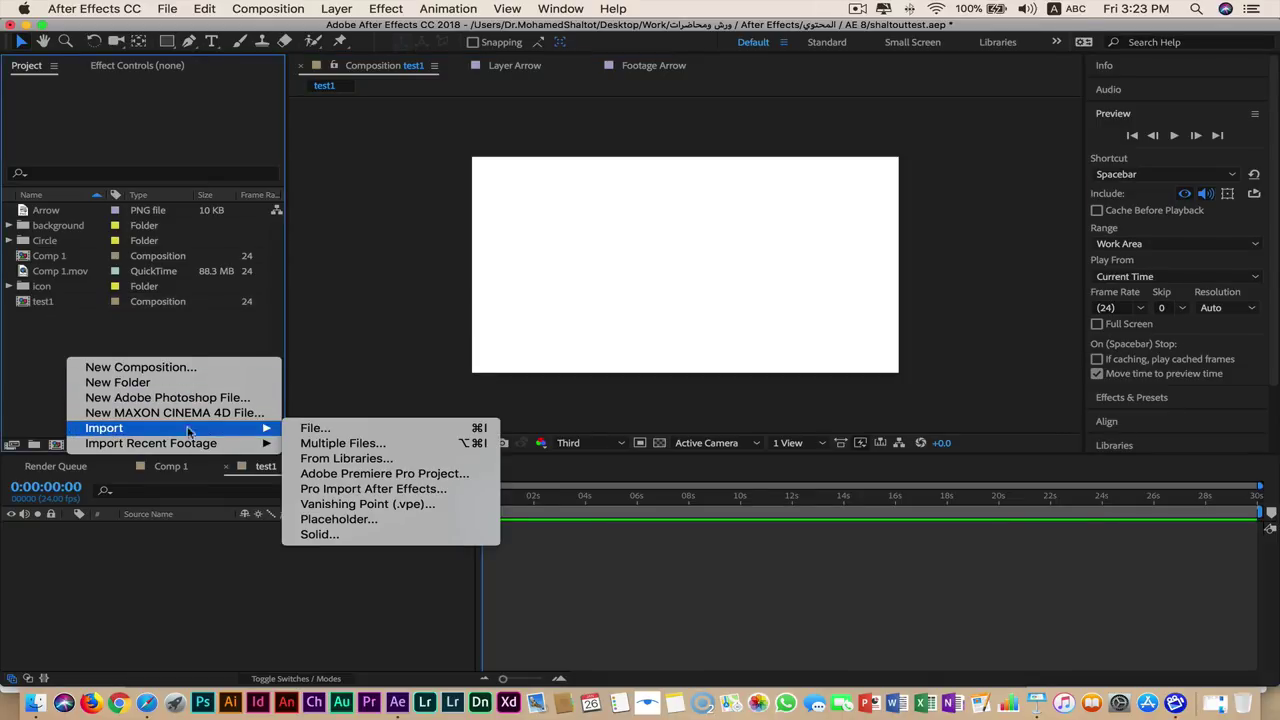
{"action": "left_click", "coordinate": [316, 428]}
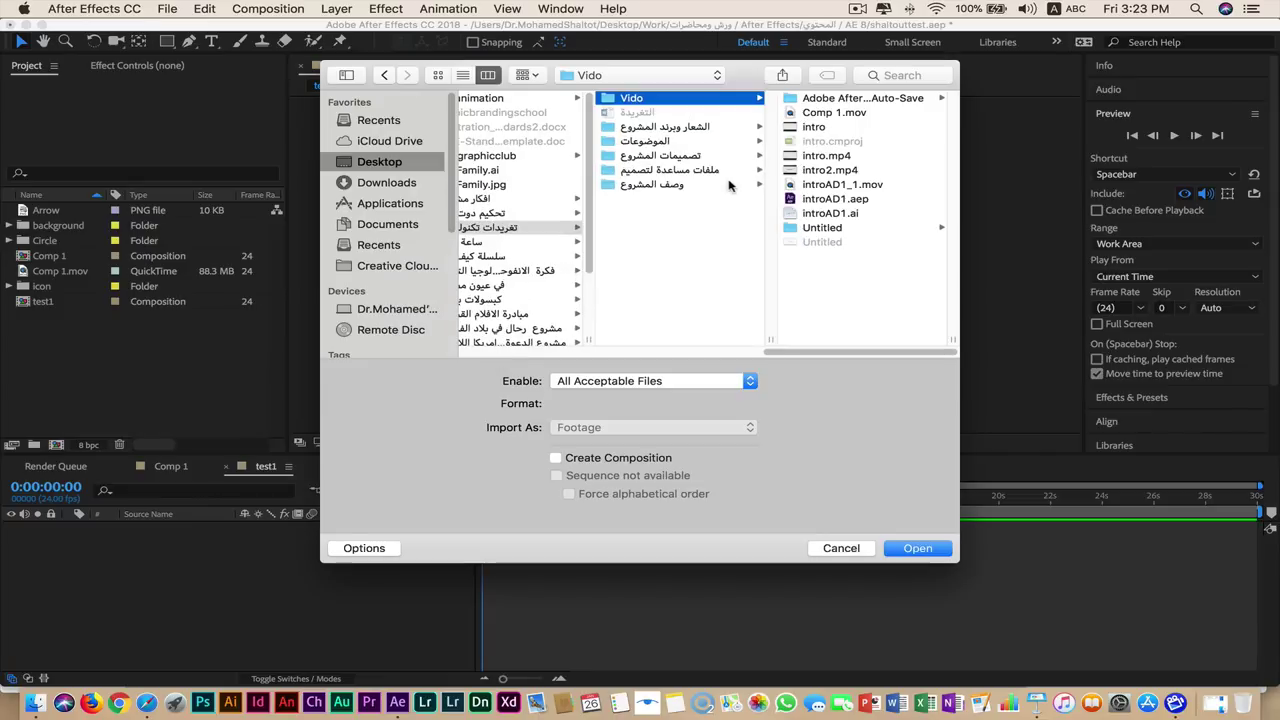
{"action": "left_click", "coordinate": [697, 80]}
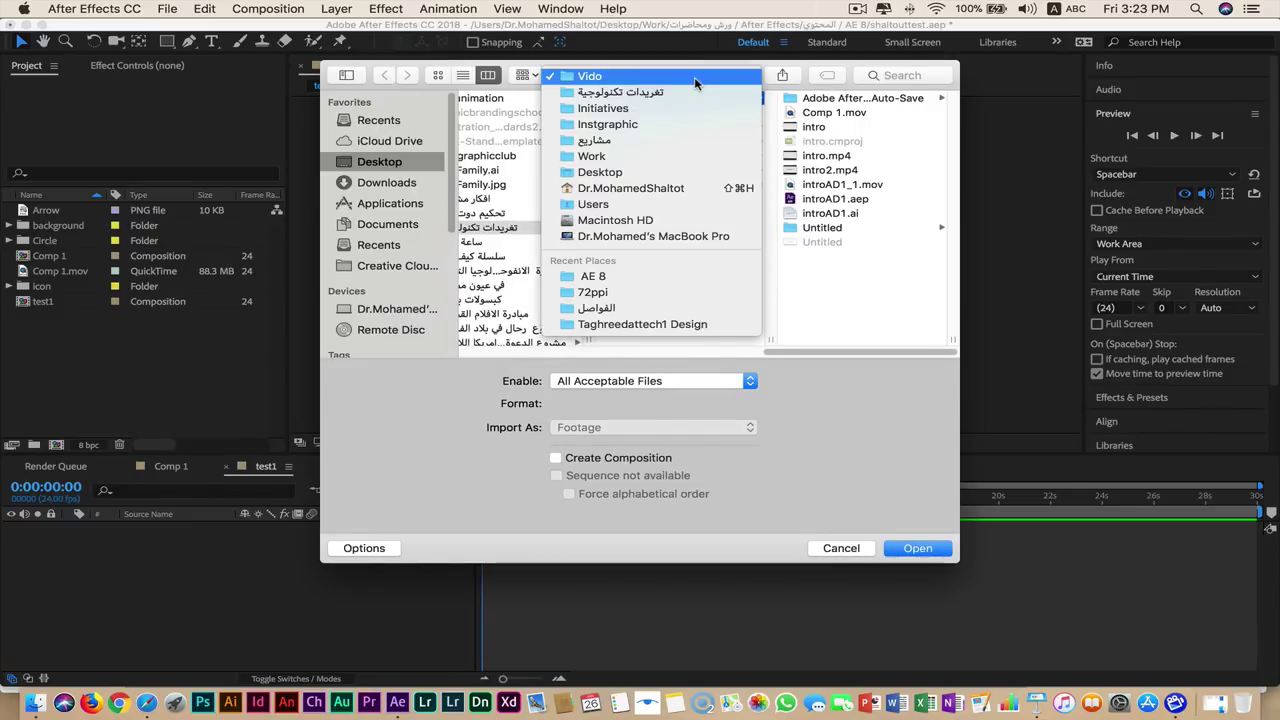
{"action": "left_click", "coordinate": [660, 282]}
{"action": "left_click", "coordinate": [845, 130]}
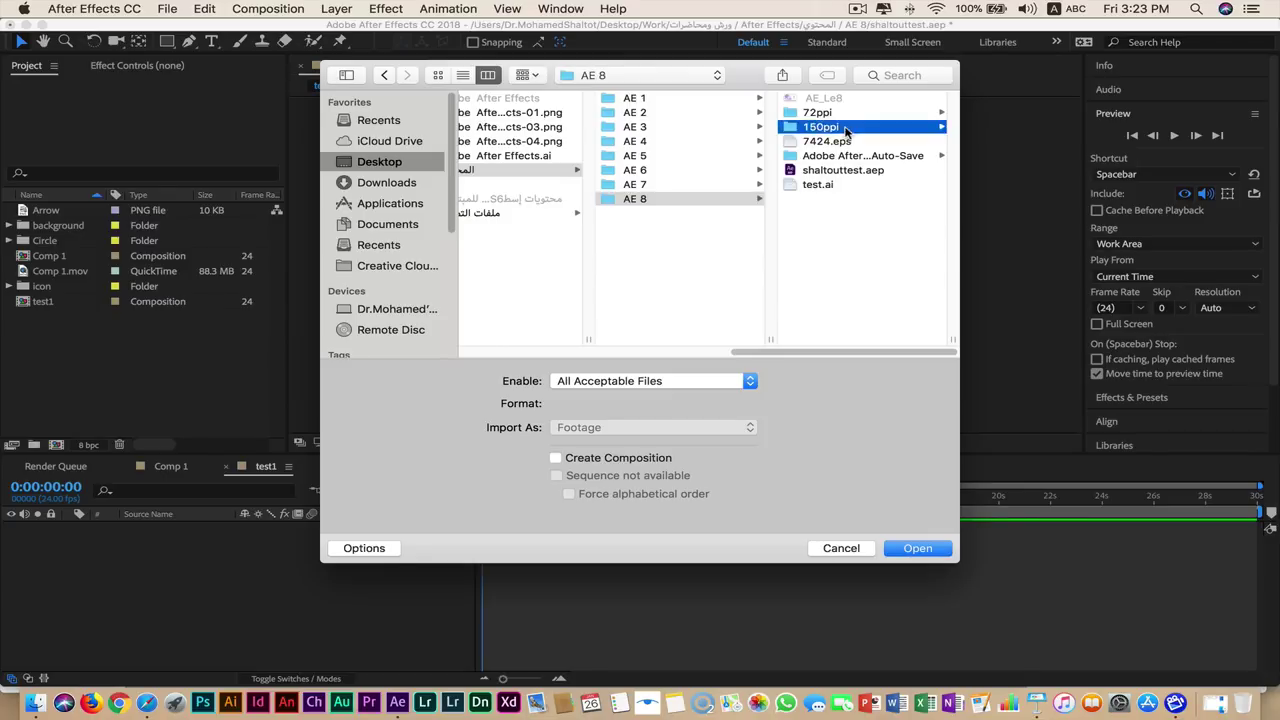
Preview the 150ppi PNGs, including the Layer 6 arrow, Layer 5 cart and Asset 1 circle.
{"action": "left_click", "coordinate": [852, 100]}
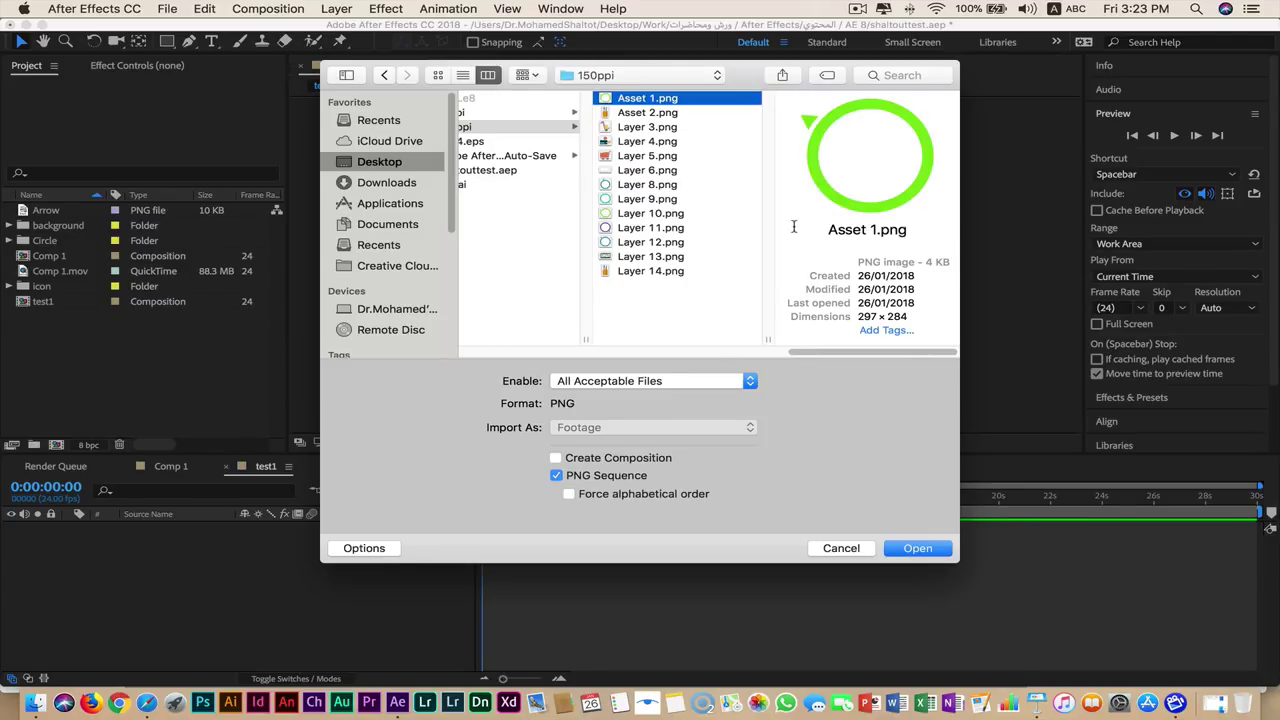
{"action": "key", "text": "Down"}
{"action": "key", "text": "Down"}
{"action": "key", "text": "Down"}
{"action": "key", "text": "Down"}
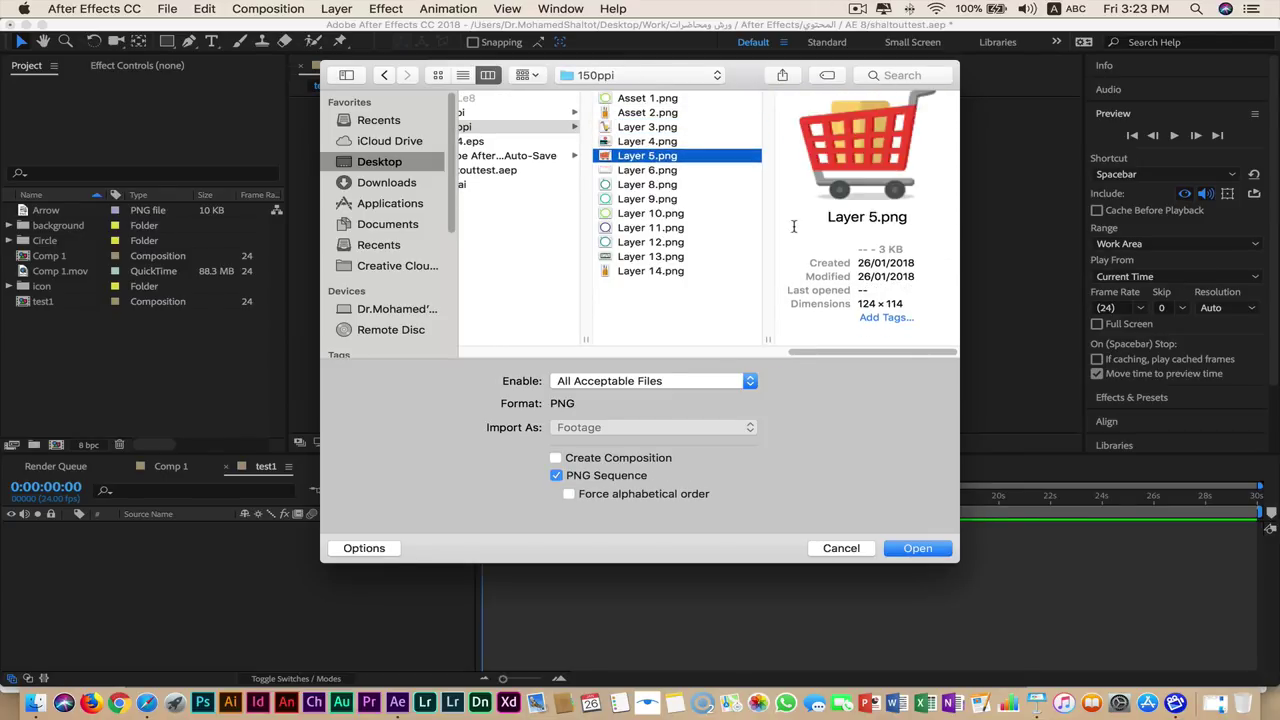
{"action": "key", "text": "Down"}
{"action": "key", "text": "Down"}
{"action": "key", "text": "Down"}
{"action": "key", "text": "Down"}
{"action": "key", "text": "Down"}
{"action": "key", "text": "Down"}
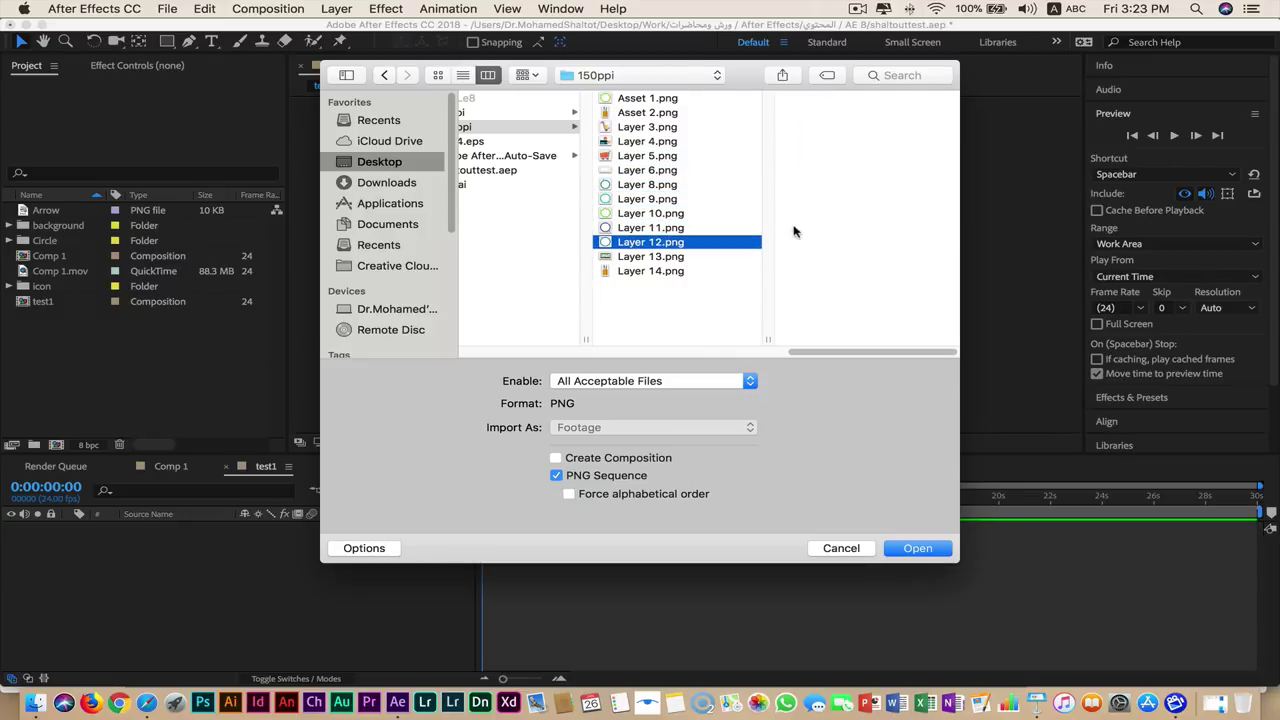
{"action": "key", "text": "Down"}
{"action": "key", "text": "Down"}
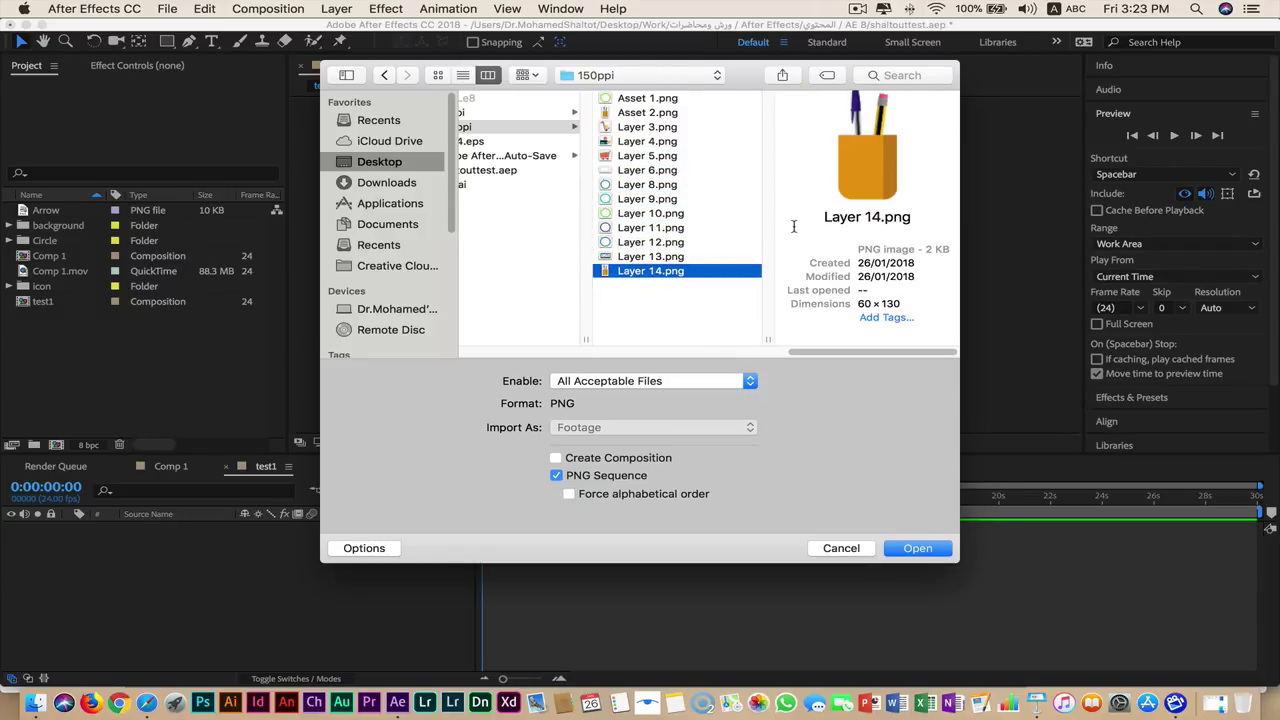
{"action": "key", "text": "Up"}
{"action": "key", "text": "Up"}
{"action": "key", "text": "Up"}
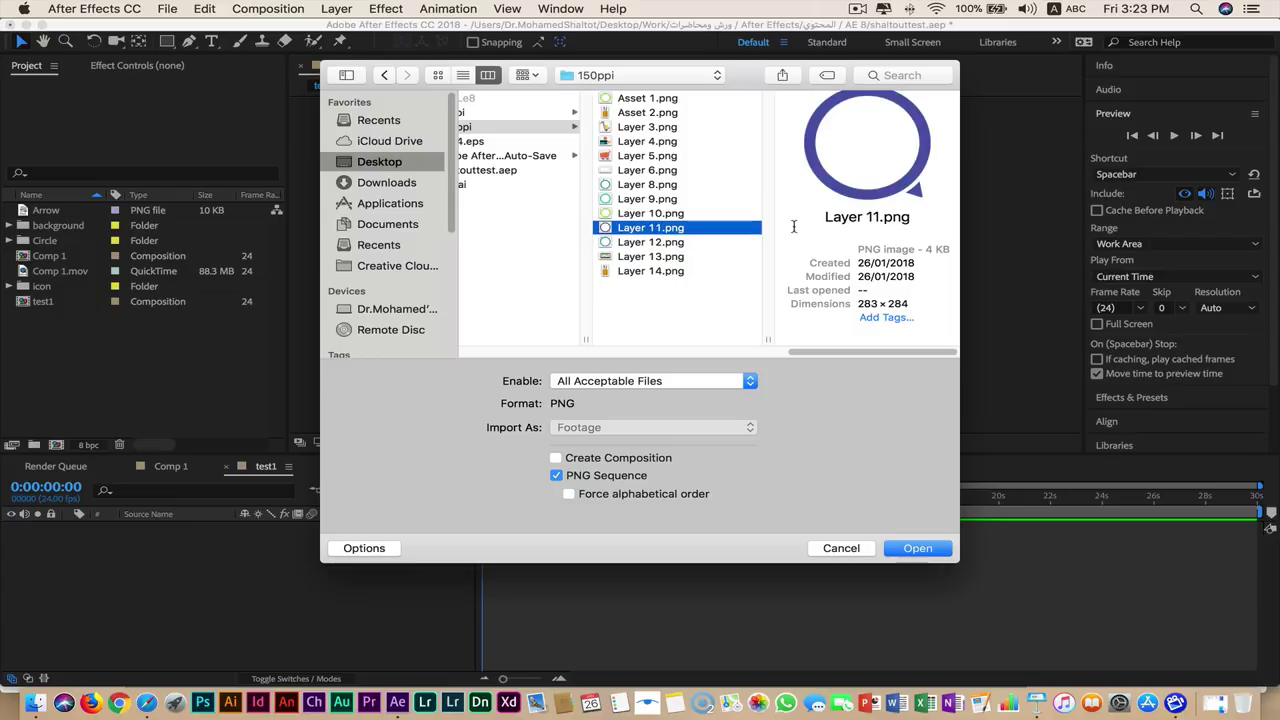
{"action": "key", "text": "Up"}
{"action": "key", "text": "Up"}
{"action": "key", "text": "Up"}
{"action": "key", "text": "Up"}
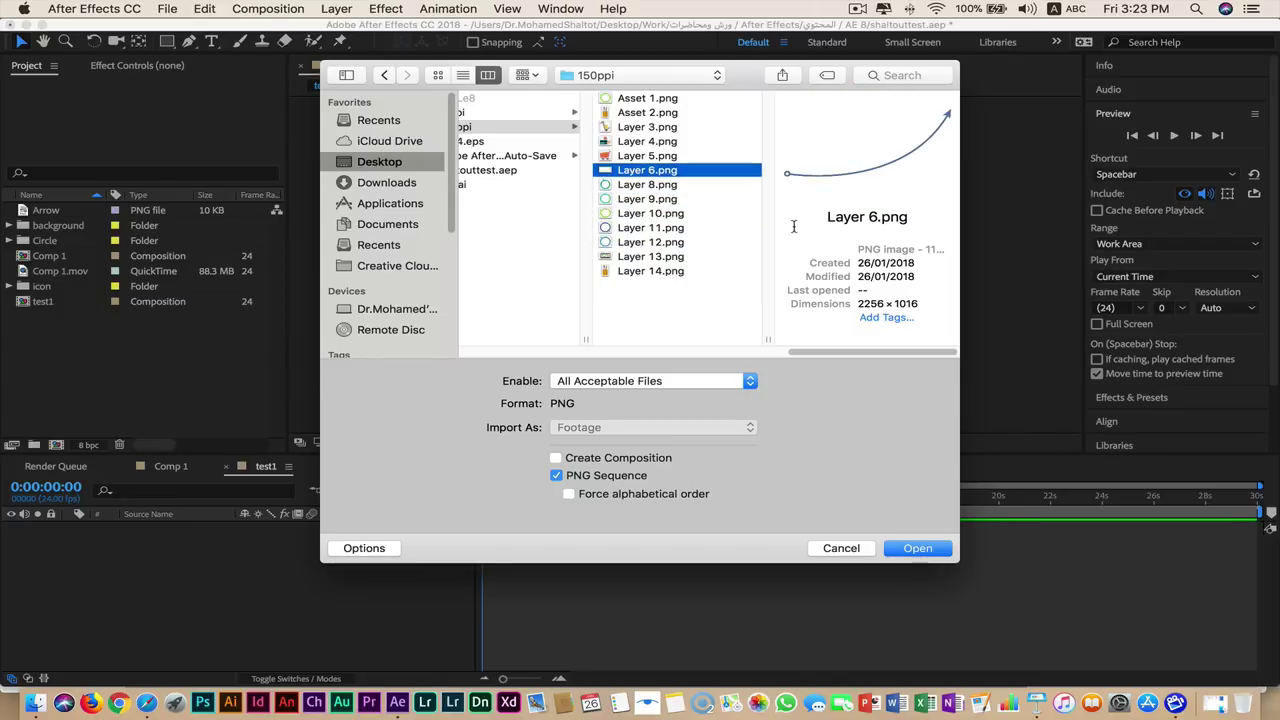
{"action": "key", "text": "Up"}
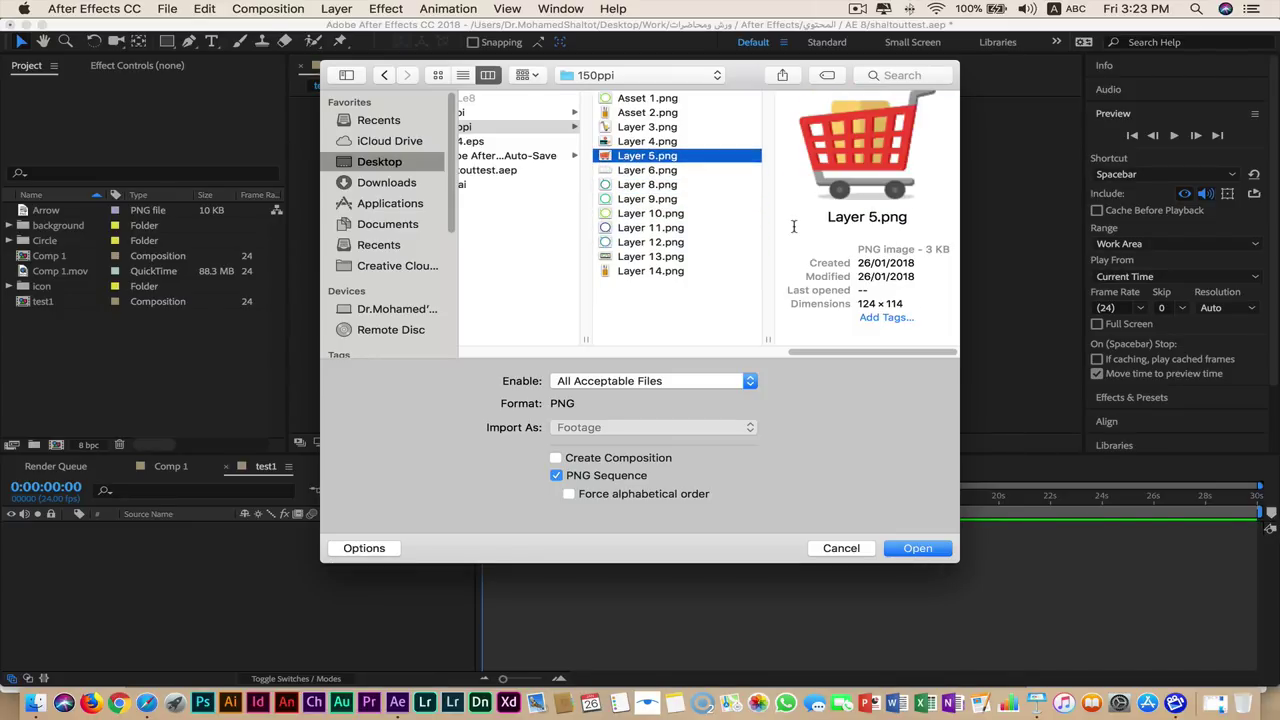
{"action": "key", "text": "Up"}
{"action": "key", "text": "Up"}
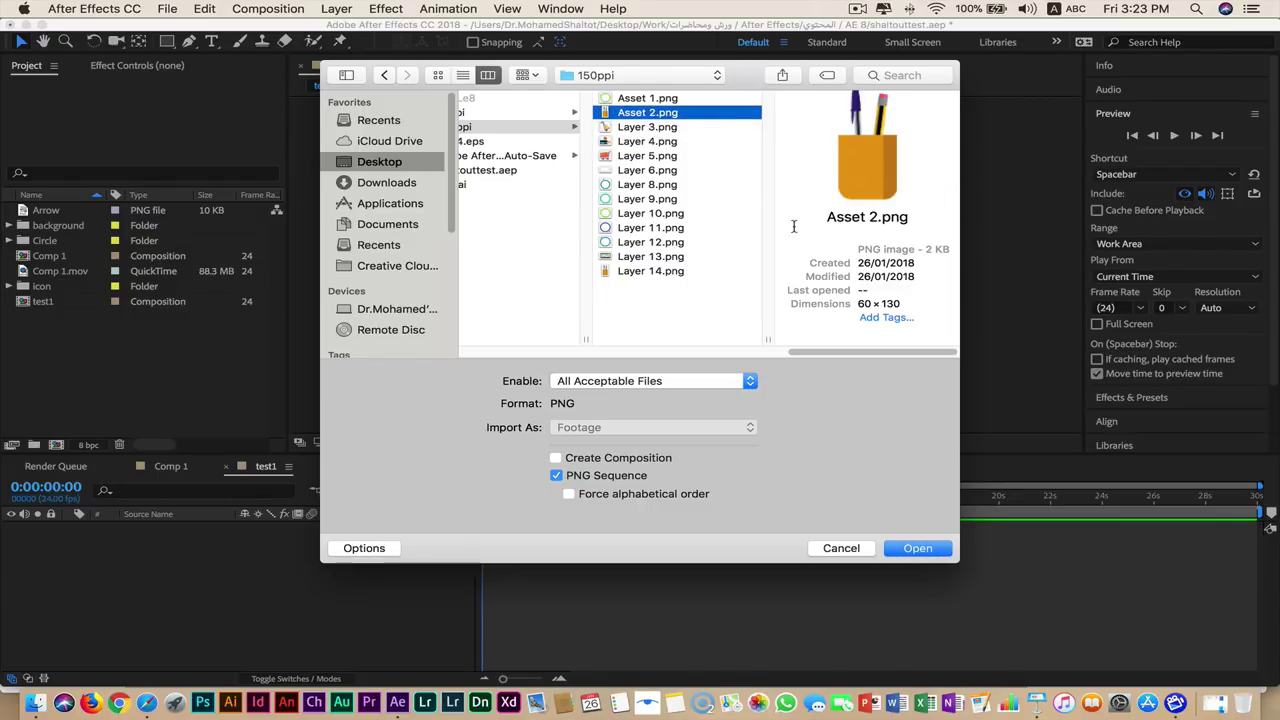
{"action": "key", "text": "Up"}
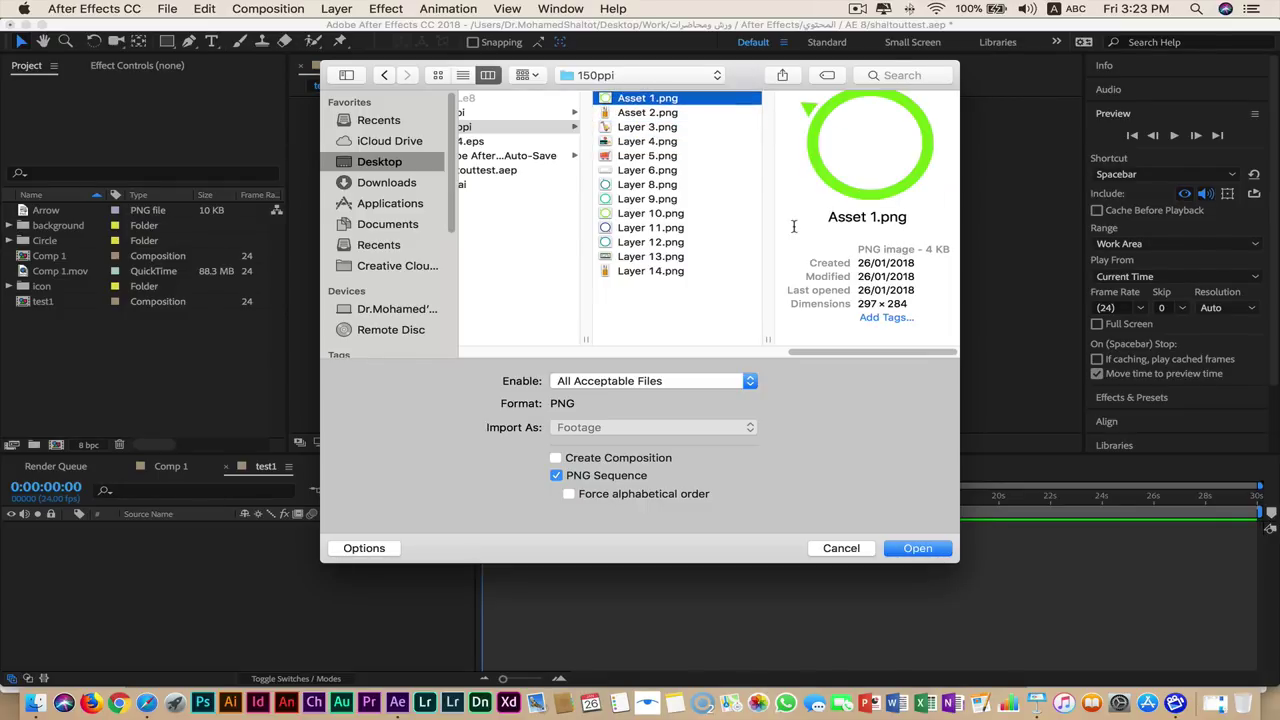
Import Asset 1.png through Layer 14.png into the project, then select the icon folder.
{"action": "left_click", "coordinate": [668, 273], "text": "shift"}
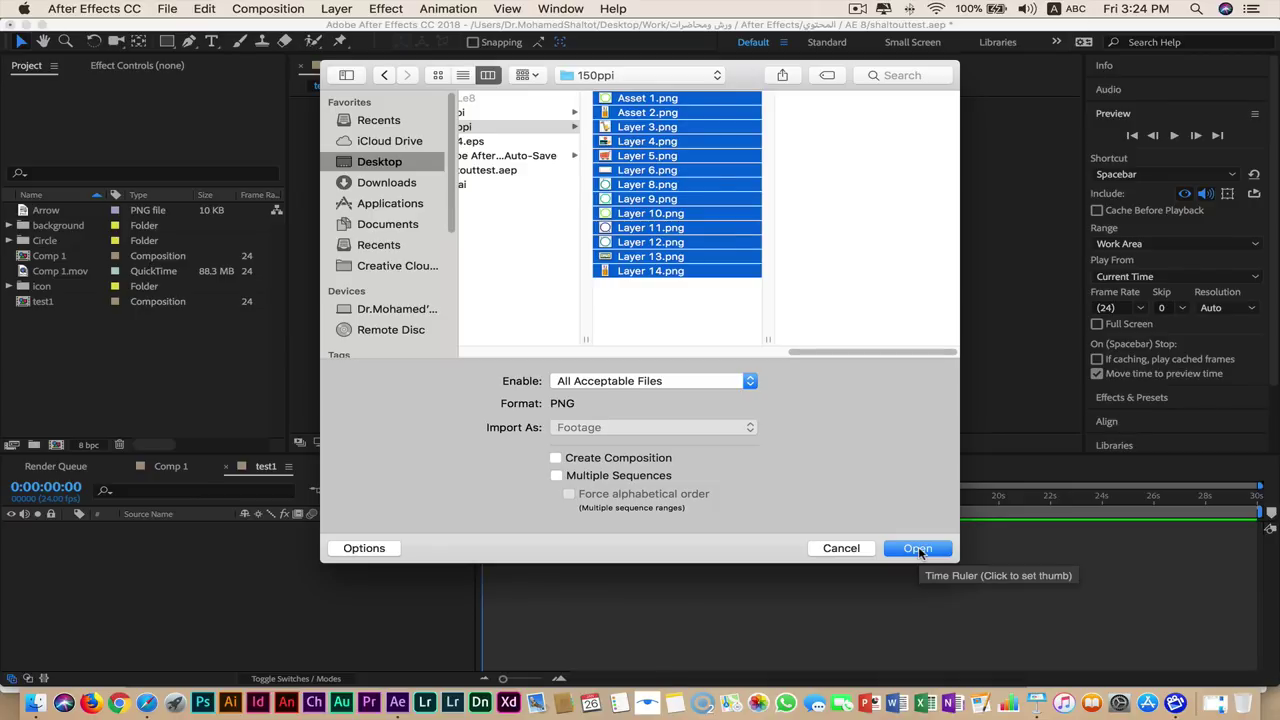
{"action": "left_click", "coordinate": [918, 549]}
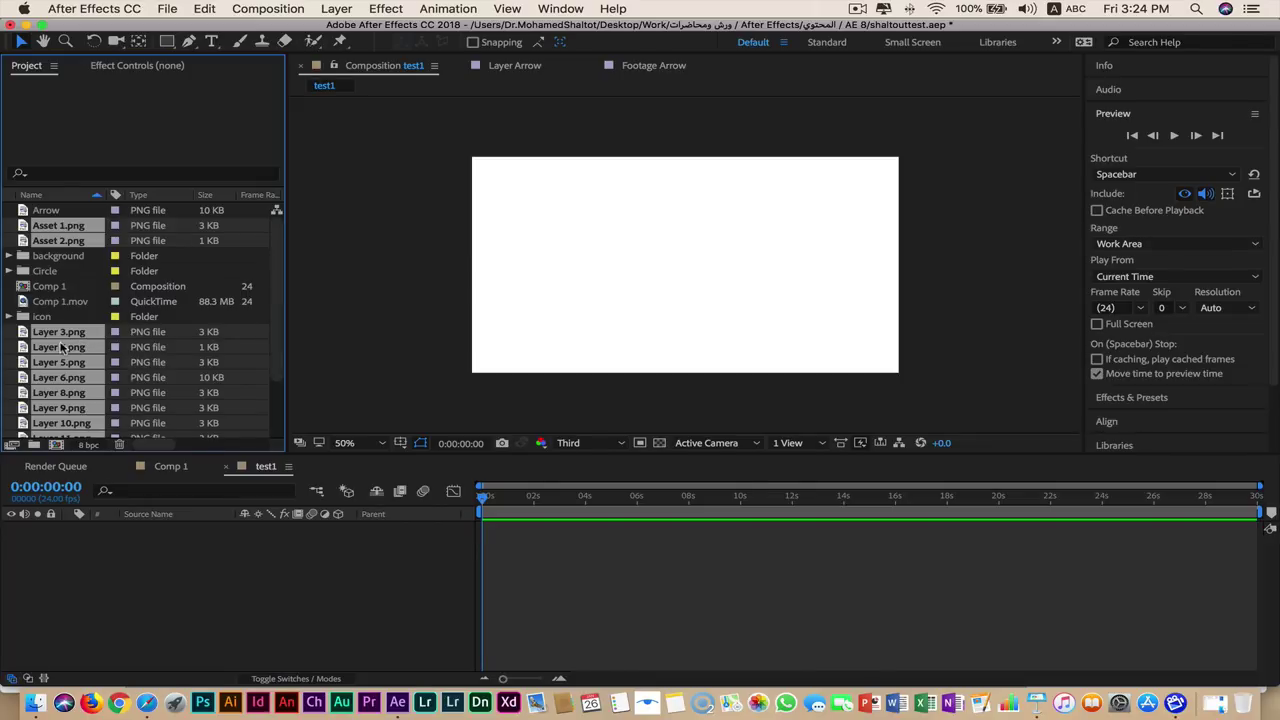
{"action": "scroll", "coordinate": [120, 377], "scroll_direction": "down", "scroll_amount": 2}
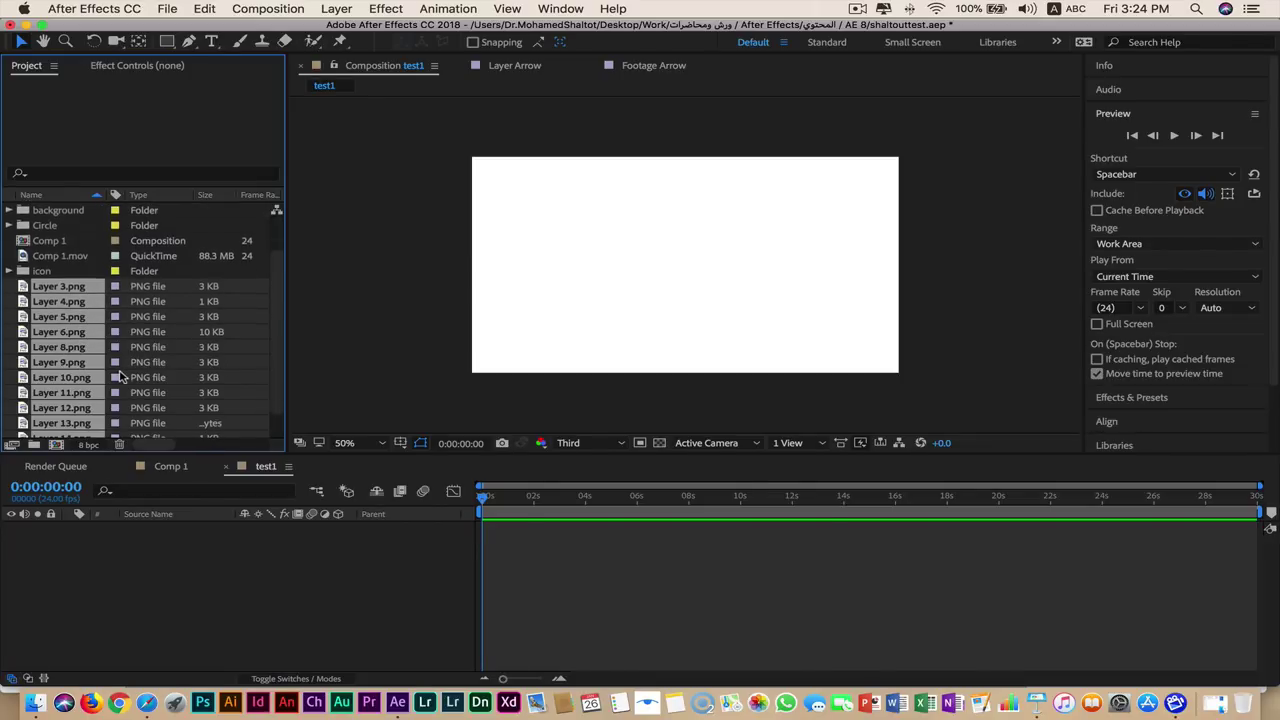
{"action": "scroll", "coordinate": [98, 370], "scroll_direction": "down", "scroll_amount": 3}
{"action": "left_click", "coordinate": [71, 428]}
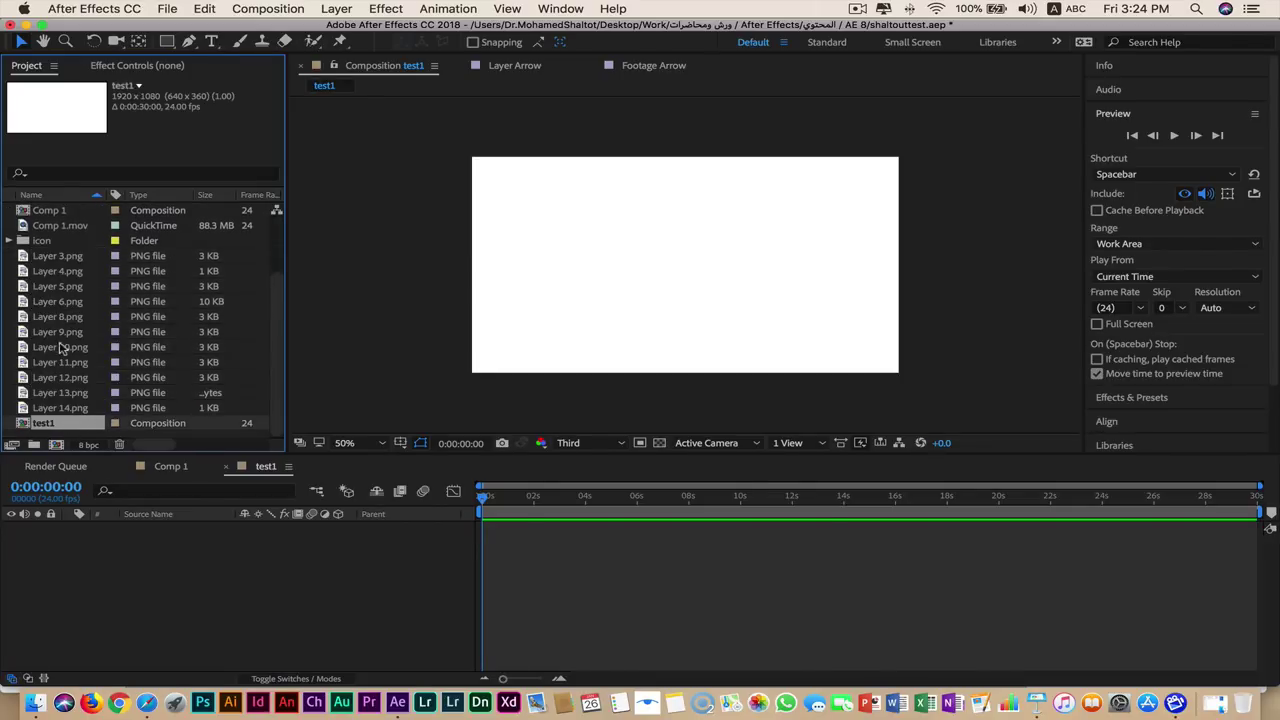
{"action": "left_click", "coordinate": [36, 245]}
Inspect icon images I1, I2, I3, I5, then the Arrow and Asset 1.png images.
{"action": "left_click", "coordinate": [9, 243]}
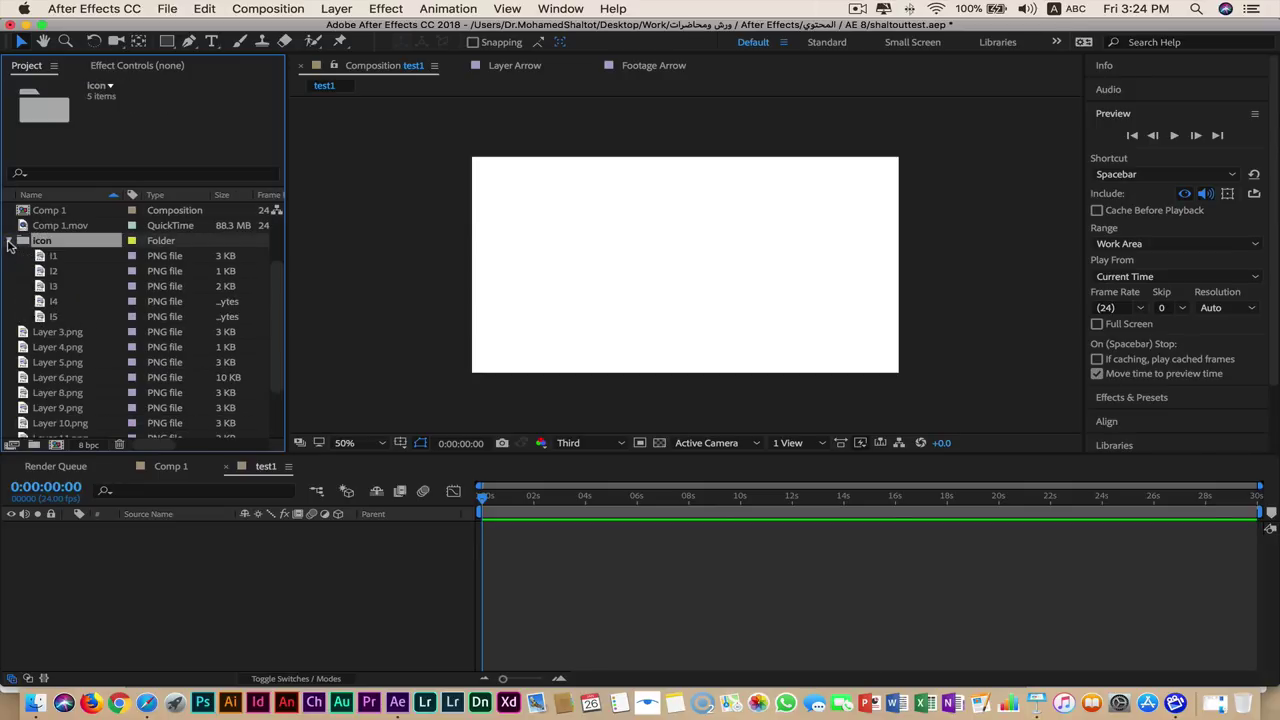
{"action": "left_click", "coordinate": [54, 258]}
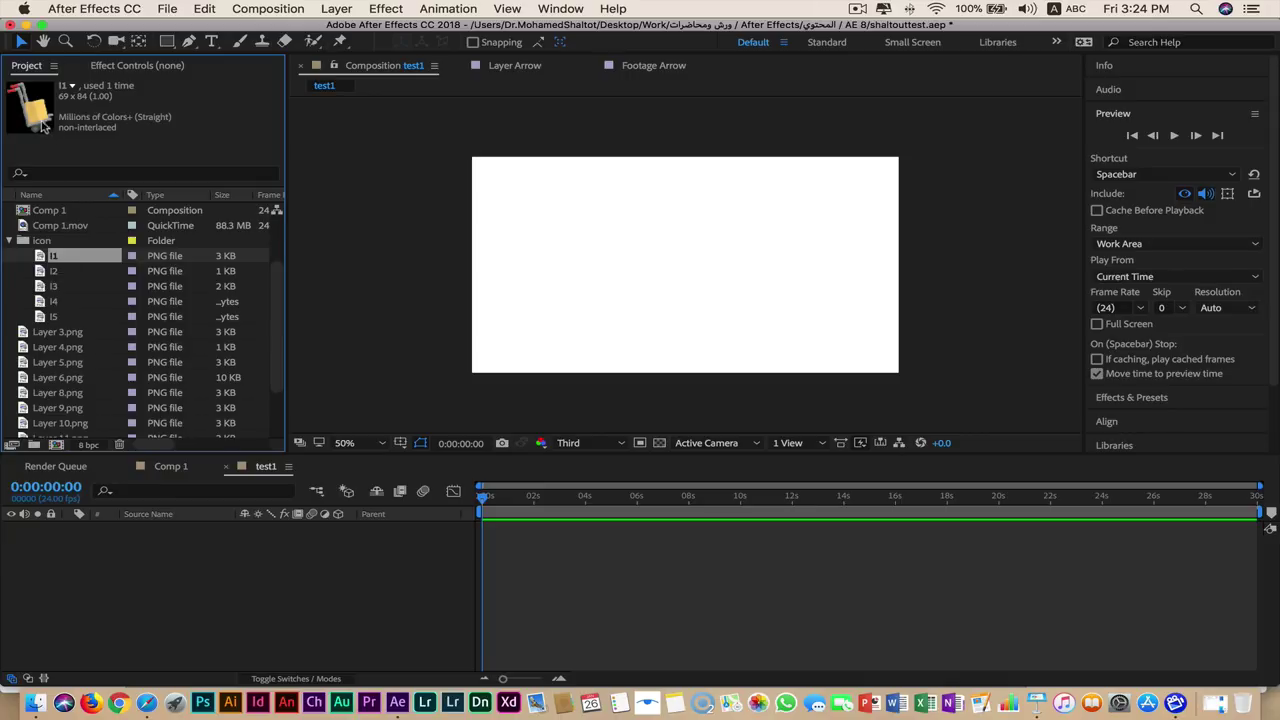
{"action": "left_click", "coordinate": [60, 273]}
{"action": "left_click", "coordinate": [55, 287]}
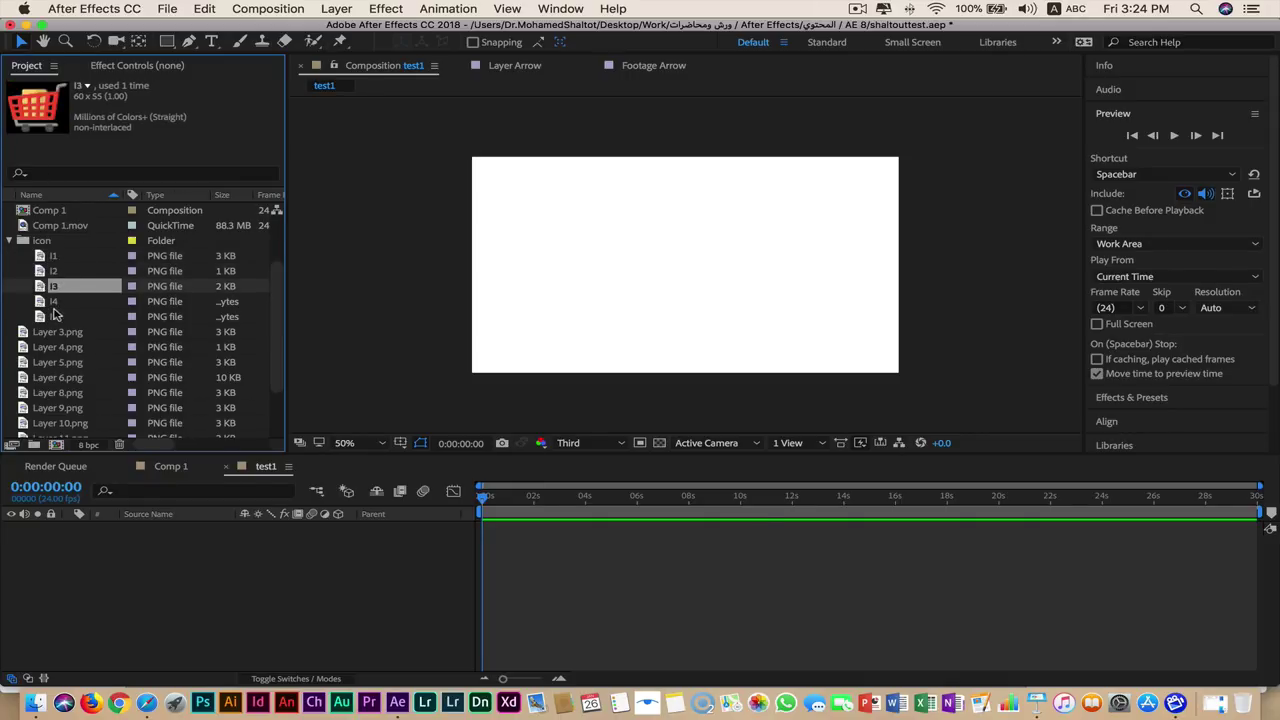
{"action": "left_click", "coordinate": [56, 316]}
{"action": "scroll", "coordinate": [68, 300], "scroll_direction": "up", "scroll_amount": 3}
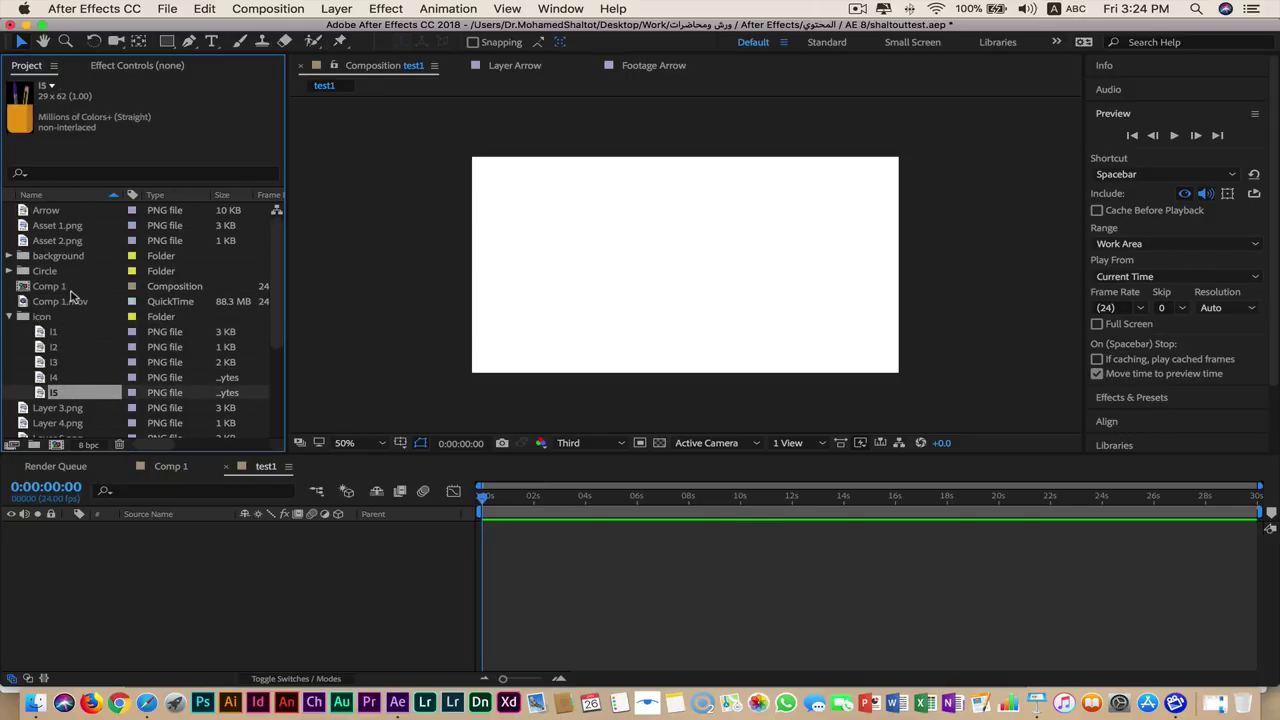
{"action": "left_click", "coordinate": [48, 212]}
{"action": "left_click", "coordinate": [57, 228]}
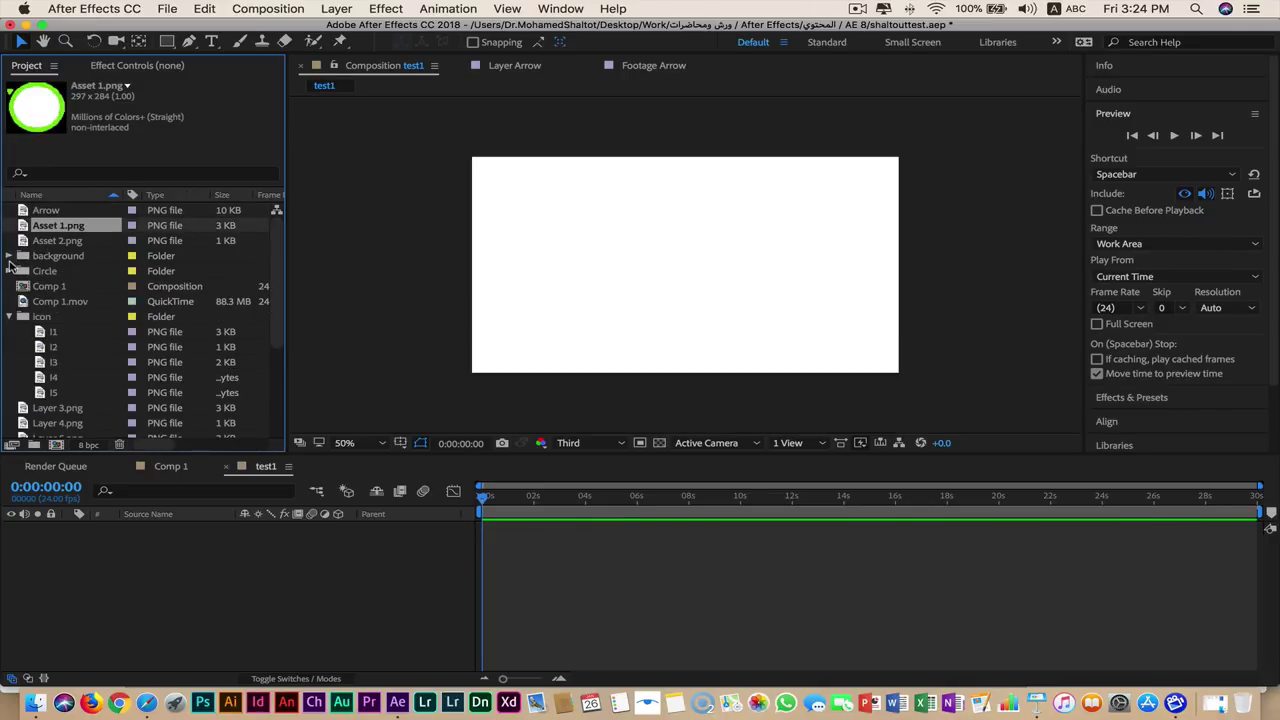
Expand the Circle folder to view c1, collapse the icon folder, and select Layer 3.png.
{"action": "left_click", "coordinate": [10, 271]}
{"action": "left_click", "coordinate": [87, 290]}
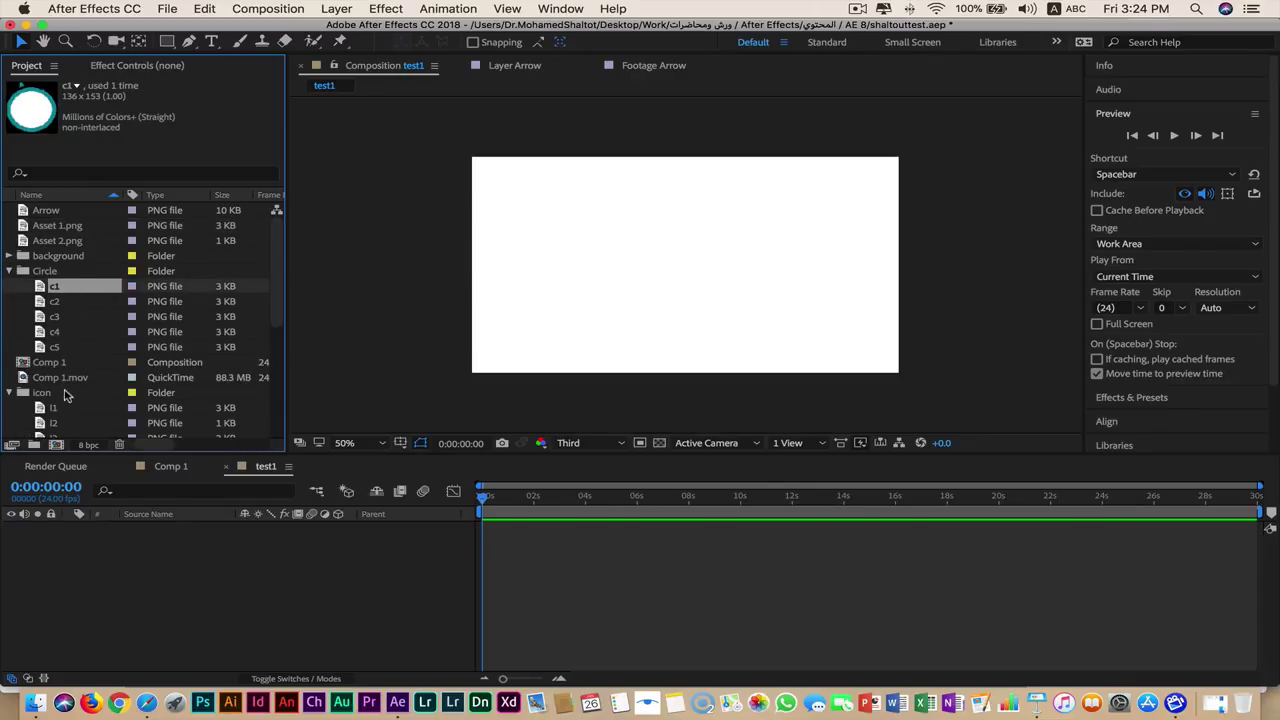
{"action": "left_click", "coordinate": [9, 395]}
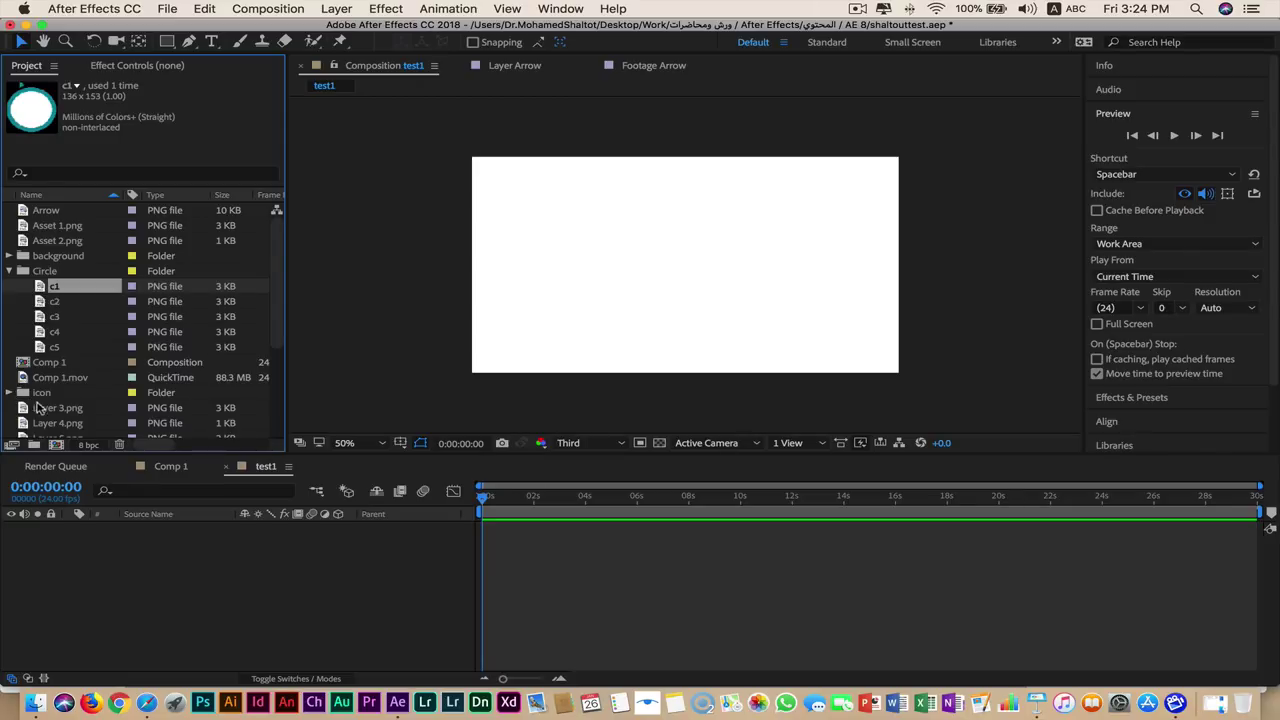
{"action": "left_click", "coordinate": [52, 410]}
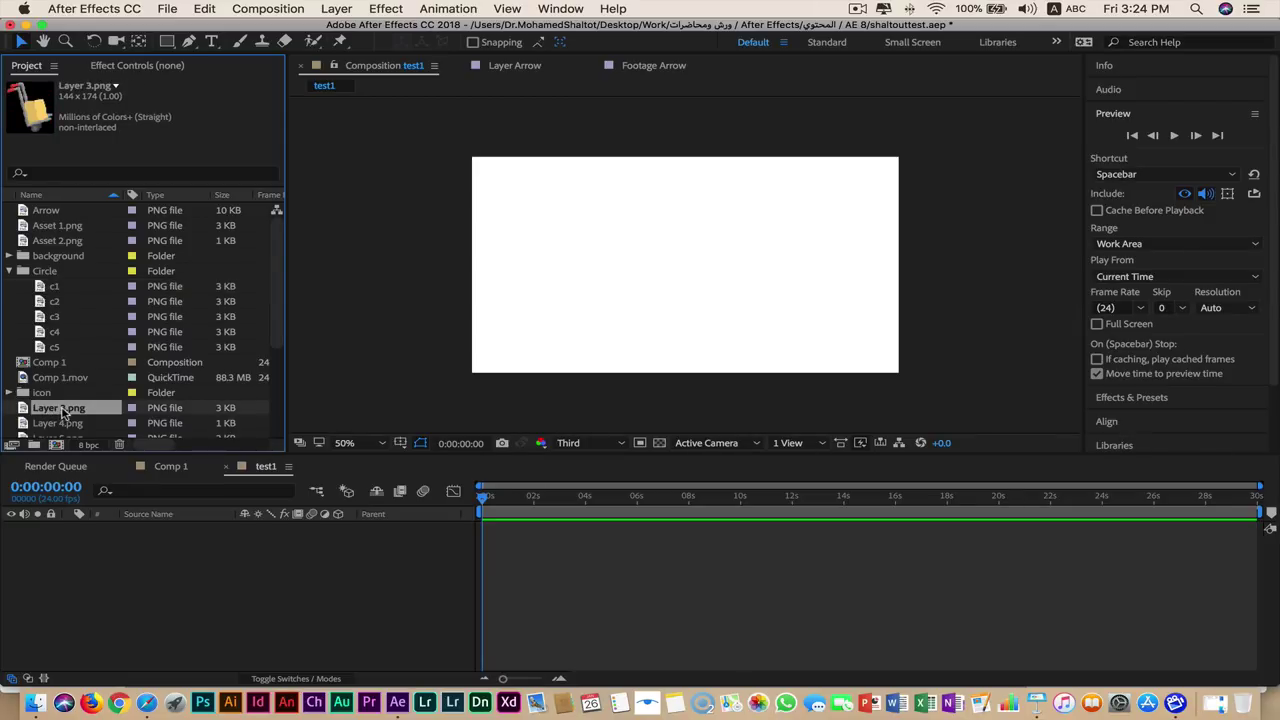
{"action": "scroll", "coordinate": [70, 398], "scroll_direction": "down", "scroll_amount": 3}
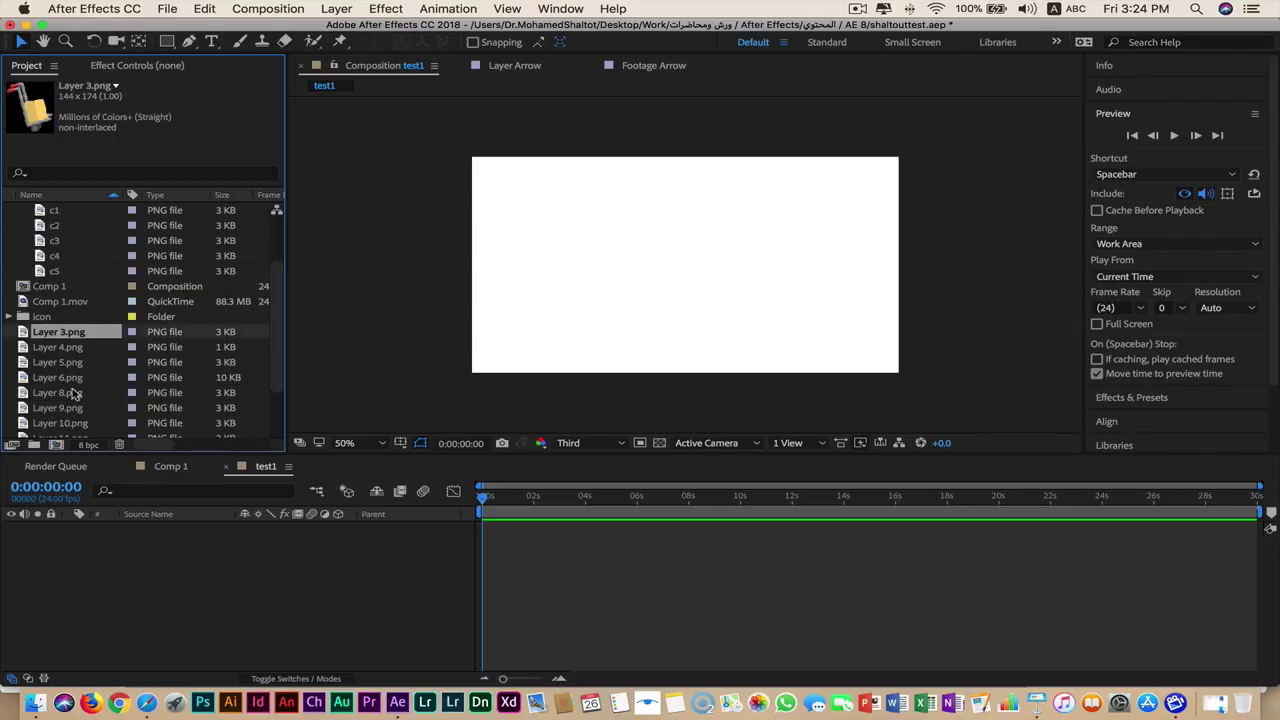
Rename the Layer 3.png cart image and move it into the icon folder.
{"action": "right_click", "coordinate": [72, 337]}
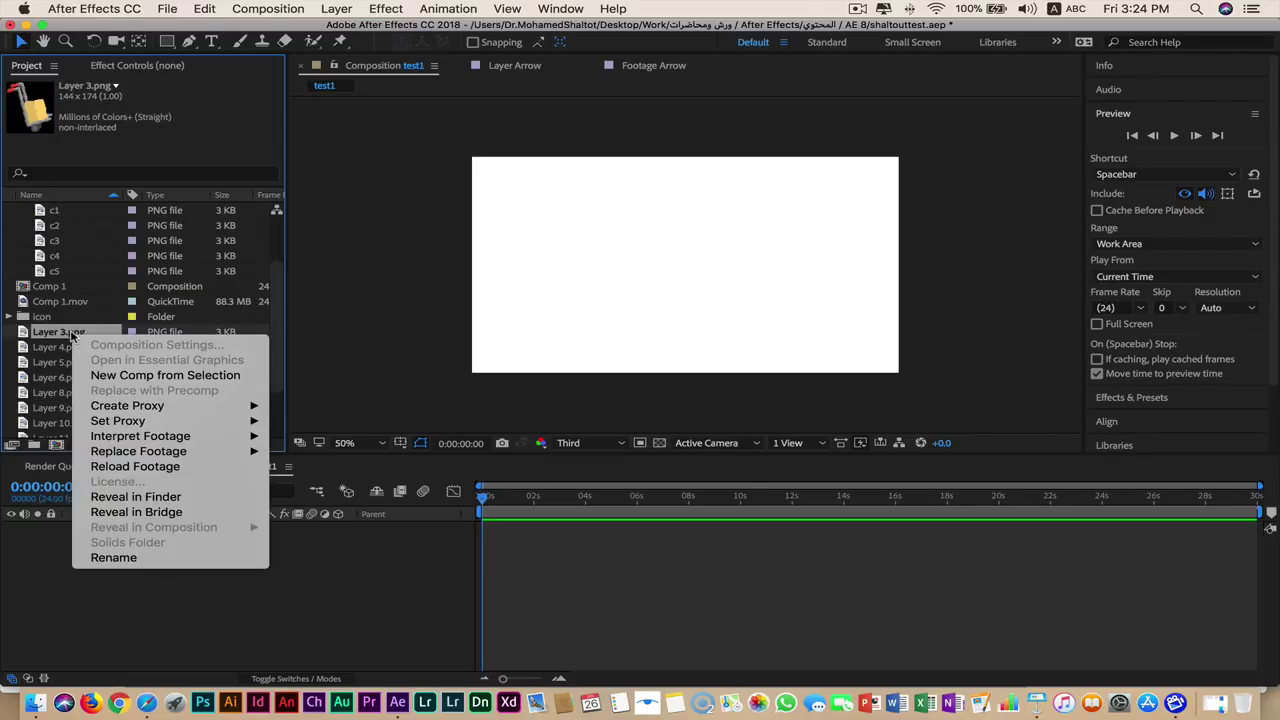
{"action": "left_click", "coordinate": [152, 558]}
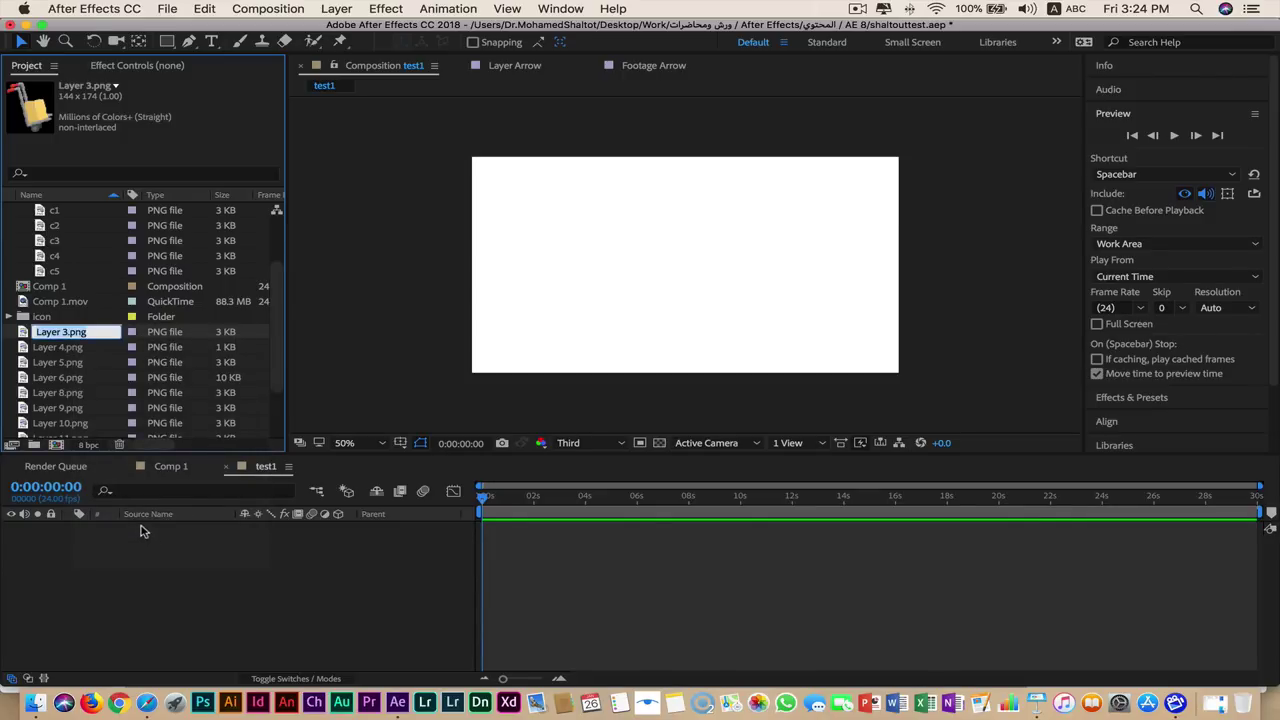
{"action": "key", "text": "BackSpace"}
{"action": "type", "text": "i1"}
{"action": "key", "text": "Return"}
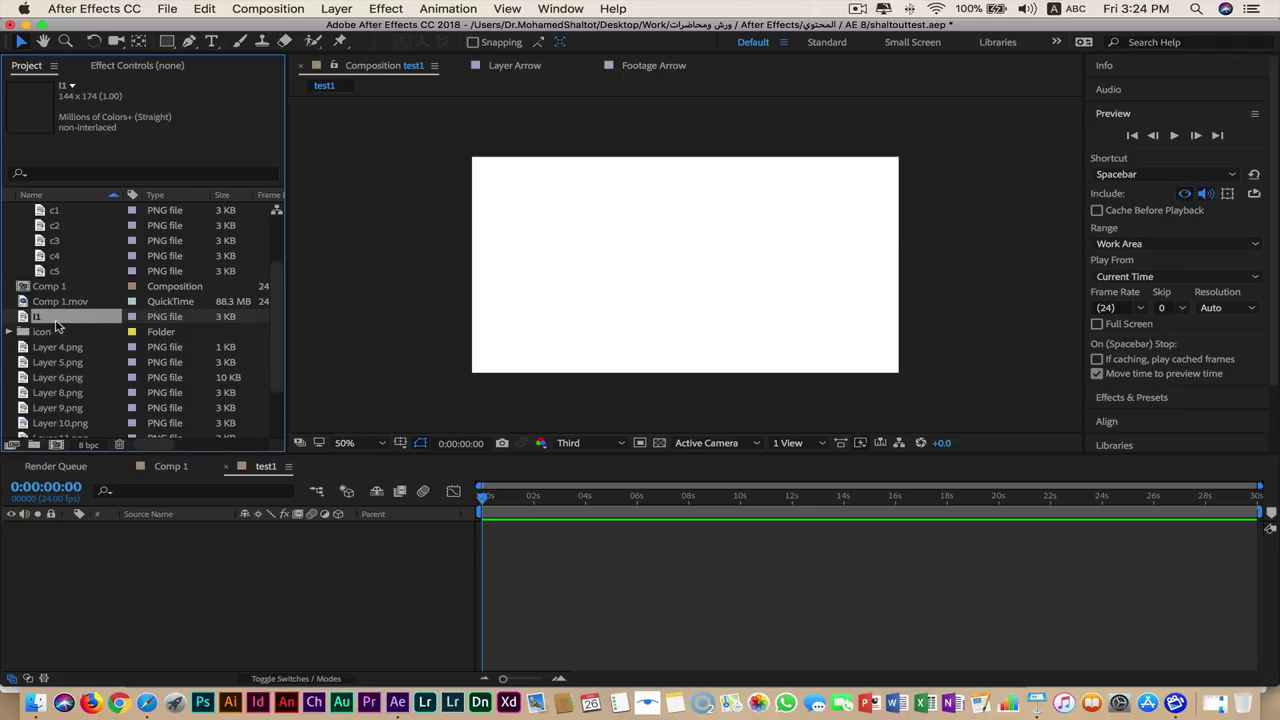
{"action": "left_click_drag", "start_coordinate": [57, 324], "coordinate": [57, 331]}
Delete Layer 4.png and Layer 5.png through Layer 12.png from the project.
{"action": "left_click", "coordinate": [57, 337]}
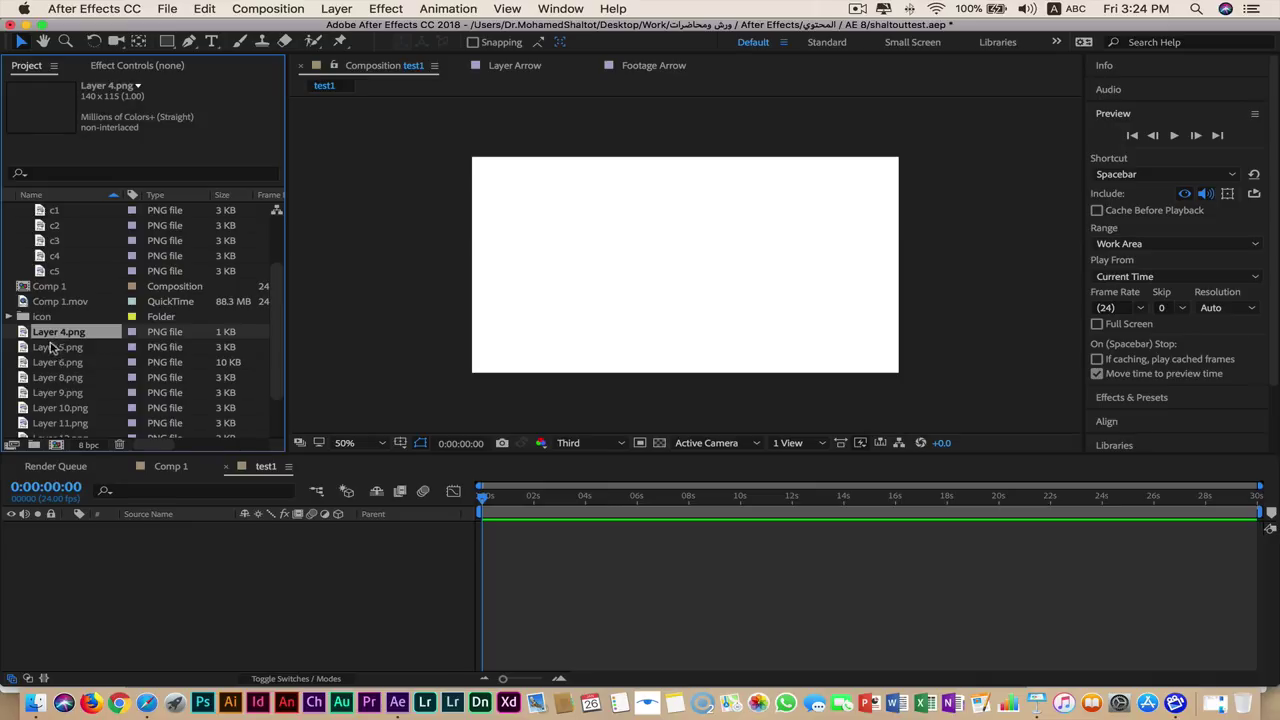
{"action": "left_click", "coordinate": [55, 347]}
{"action": "left_click", "coordinate": [44, 366]}
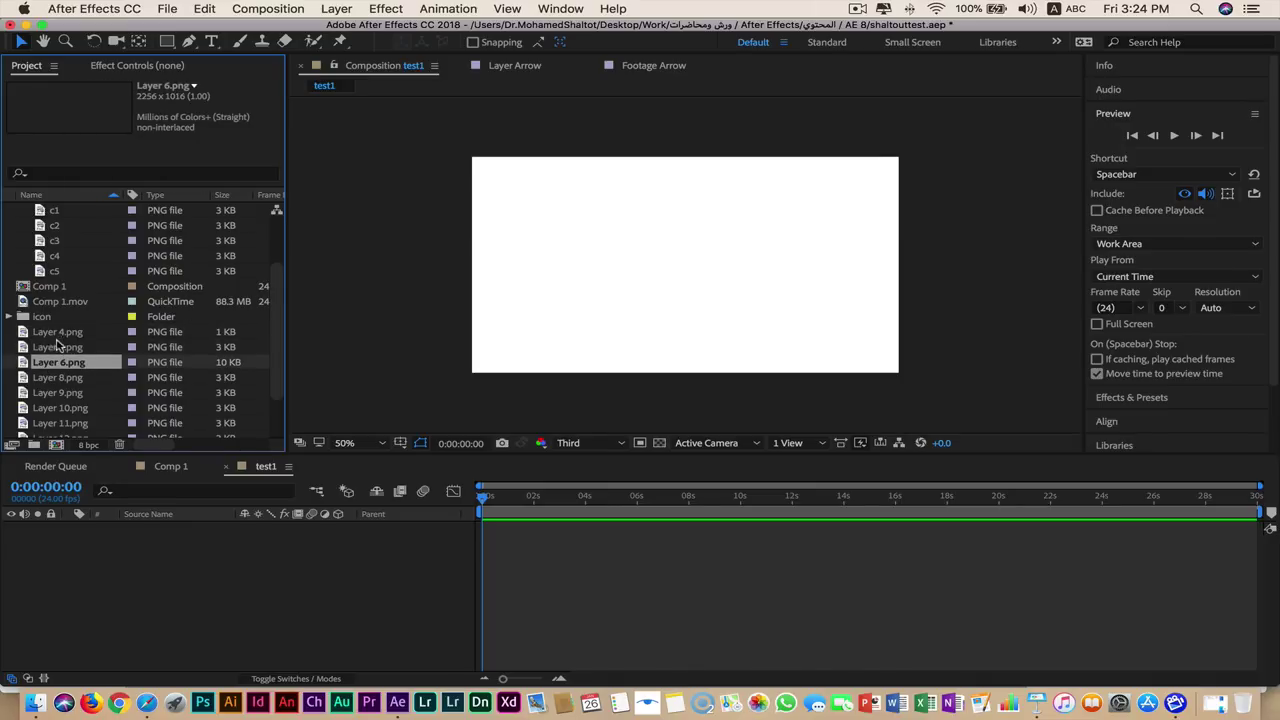
{"action": "left_click", "coordinate": [62, 335]}
{"action": "key", "text": "Delete"}
{"action": "left_click", "coordinate": [62, 335]}
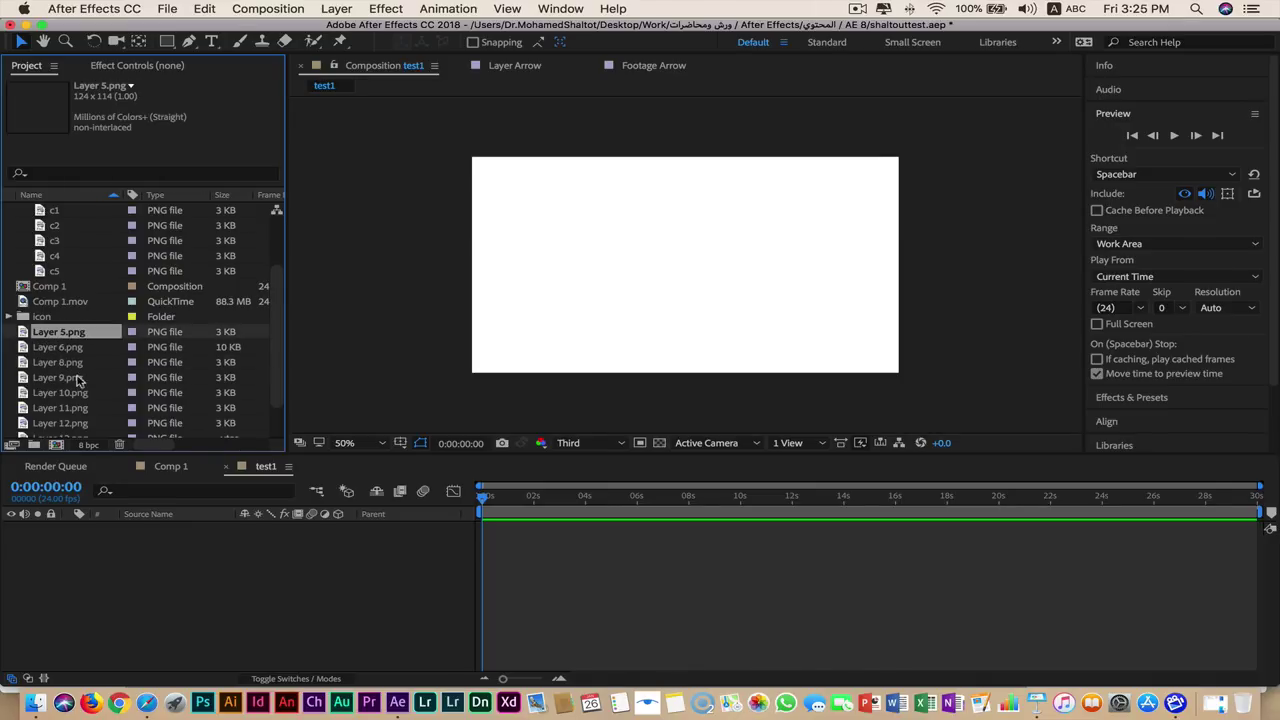
{"action": "left_click", "coordinate": [75, 425], "text": "shift"}
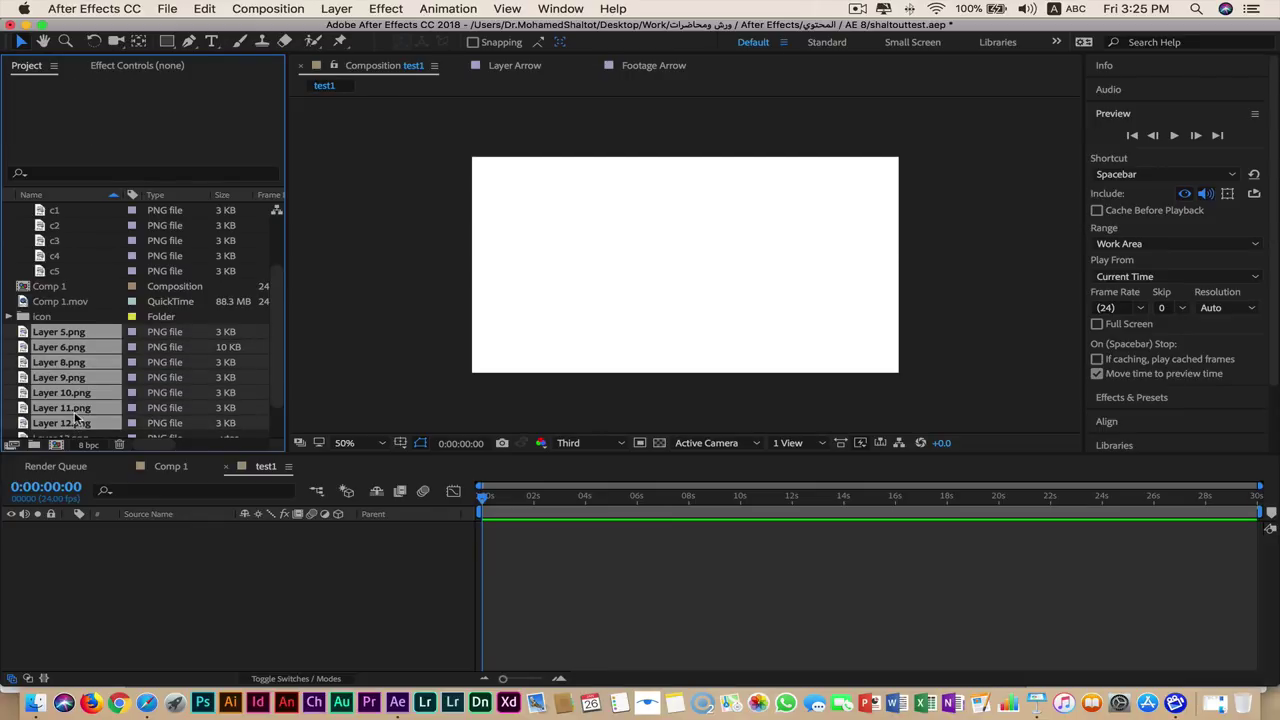
{"action": "key", "text": "Delete"}
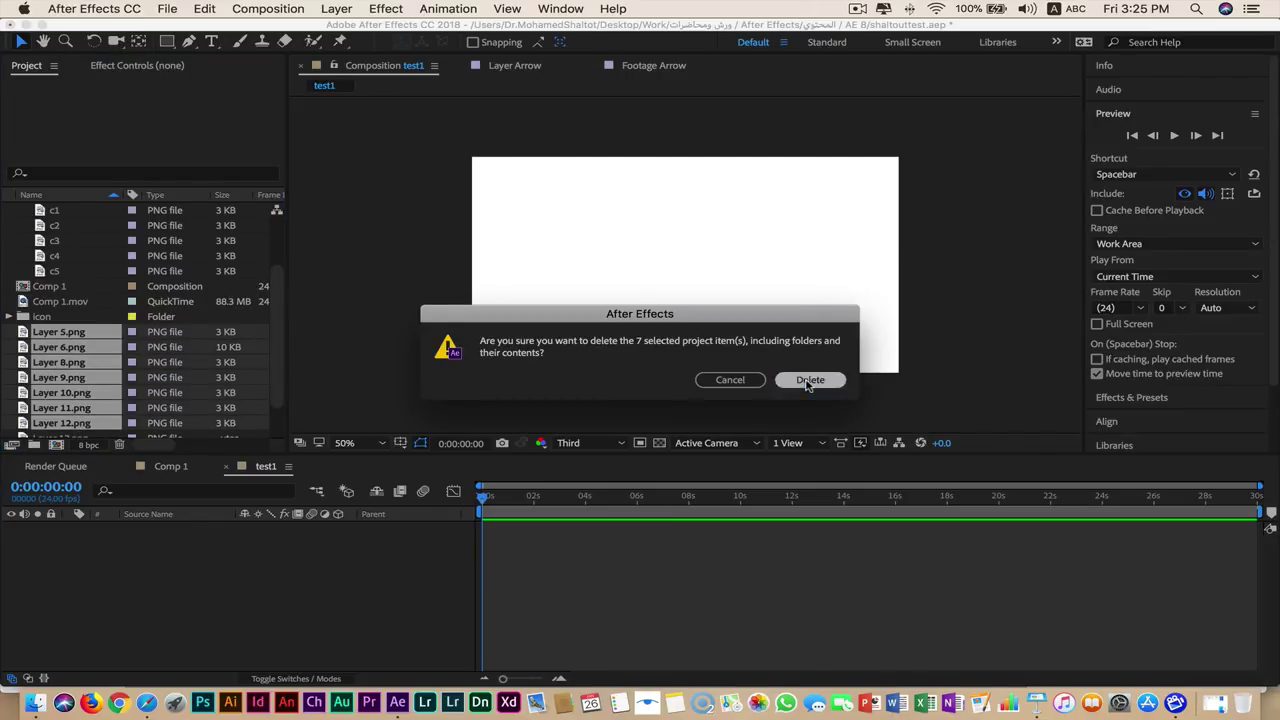
{"action": "left_click", "coordinate": [808, 381]}
{"action": "left_click", "coordinate": [54, 347]}
Collapse the Circle folder, file Layer 14.png and Layer 13.png into folders, and select Arrow.
{"action": "right_click", "coordinate": [54, 350]}
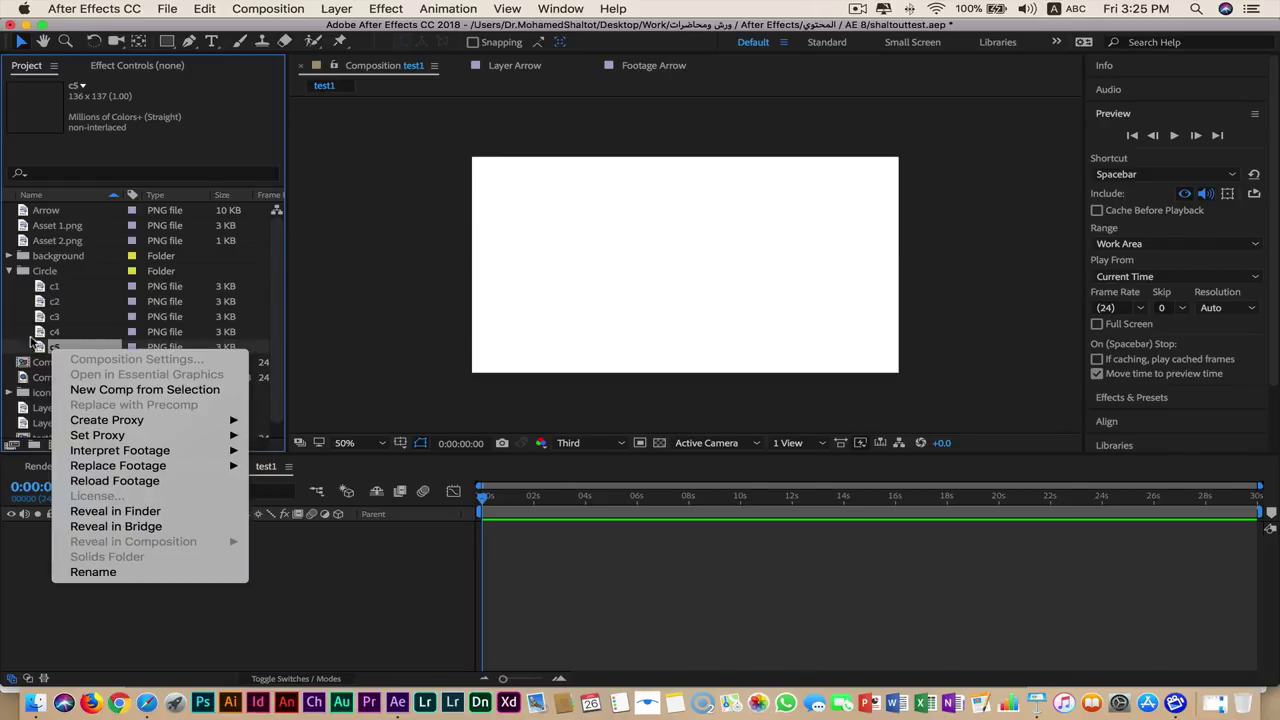
{"action": "left_click", "coordinate": [11, 272]}
{"action": "left_click", "coordinate": [11, 272]}
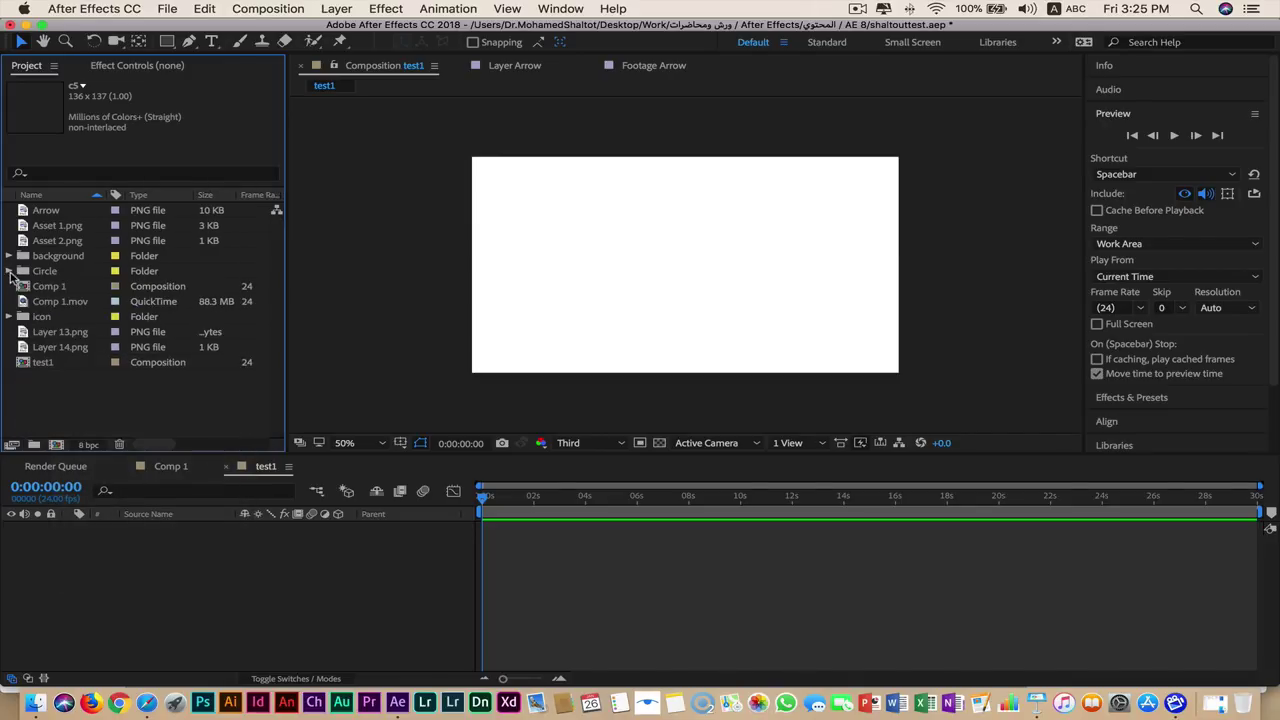
{"action": "left_click", "coordinate": [44, 350]}
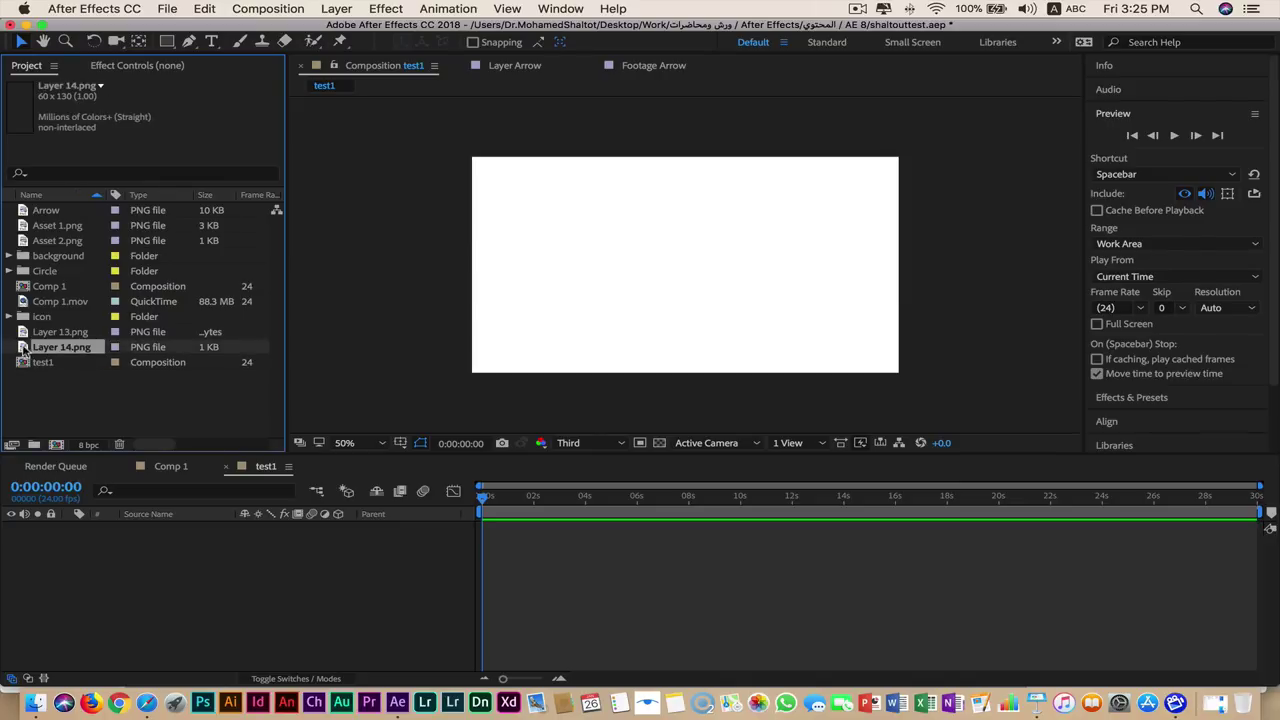
{"action": "left_click_drag", "start_coordinate": [22, 352], "coordinate": [31, 274]}
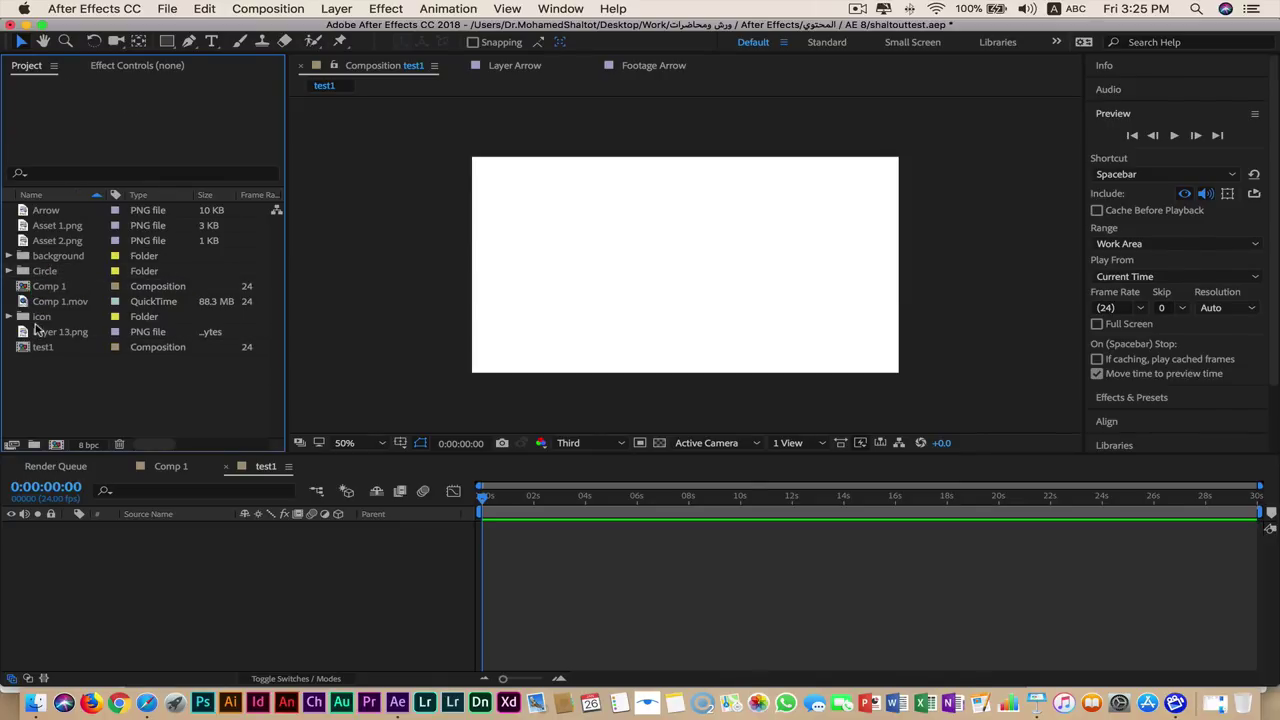
{"action": "left_click", "coordinate": [24, 336]}
{"action": "left_click_drag", "start_coordinate": [24, 336], "coordinate": [22, 318]}
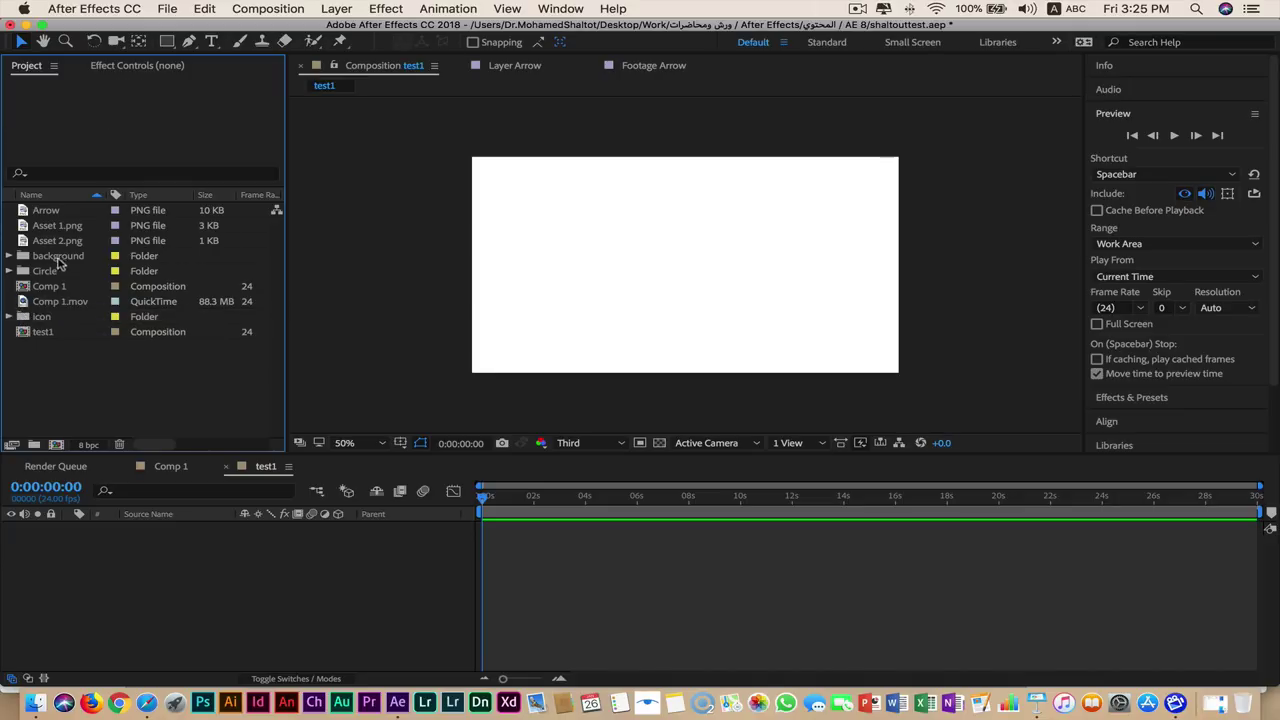
{"action": "left_click", "coordinate": [52, 214]}
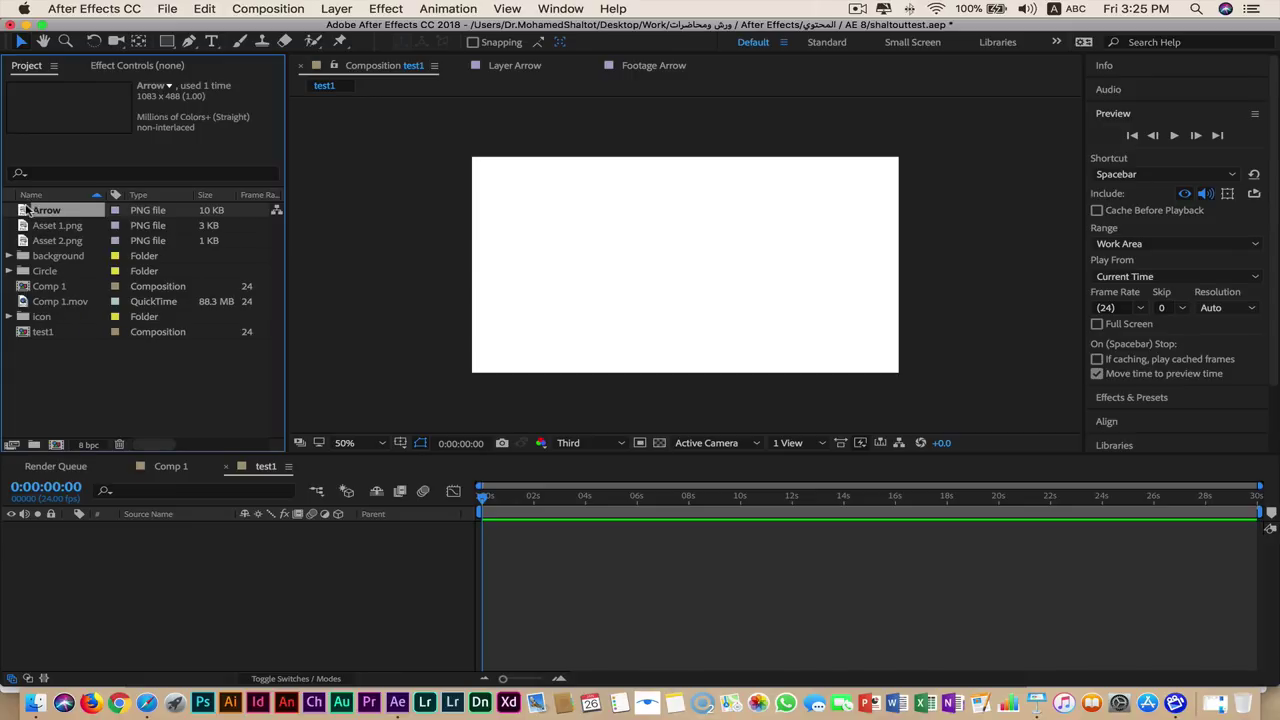
Add Arrow to test1, move it lower-left, and scale it up from the top-right corner.
{"action": "left_click_drag", "start_coordinate": [28, 211], "coordinate": [151, 553]}
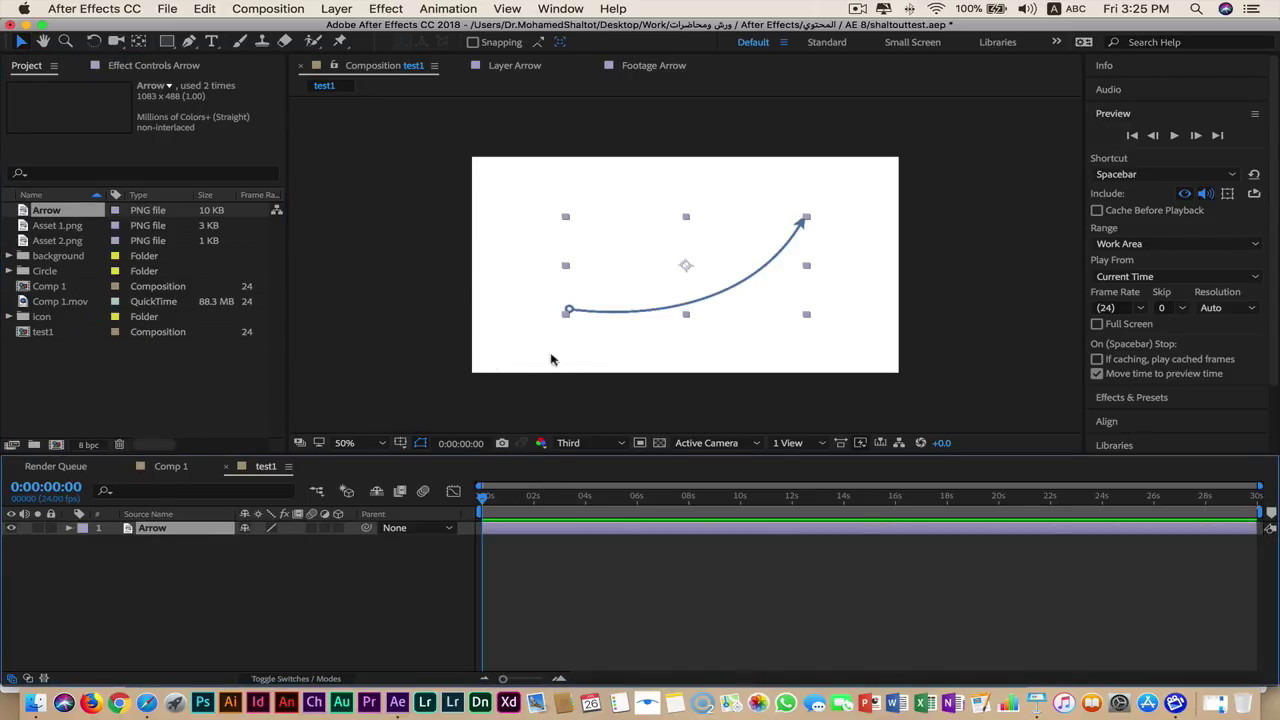
{"action": "left_click", "coordinate": [668, 310]}
{"action": "left_click_drag", "start_coordinate": [647, 300], "coordinate": [634, 322]}
{"action": "key", "text": "Caps_Lock"}
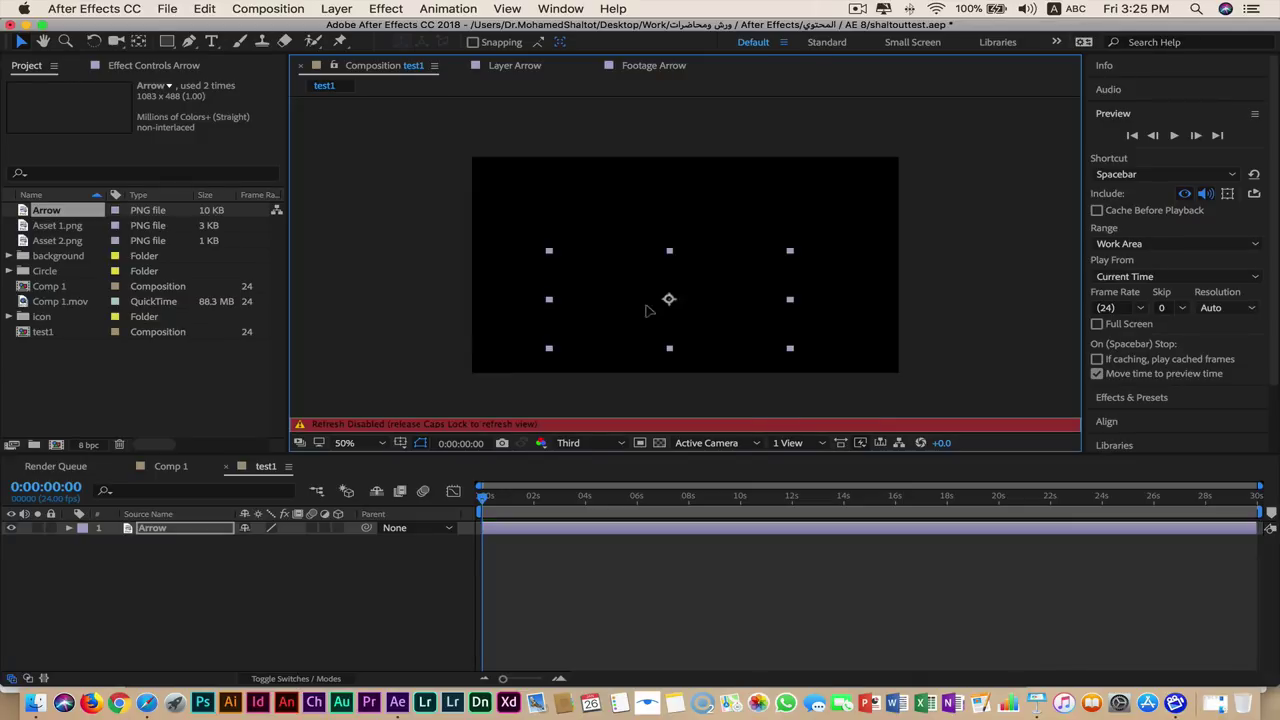
{"action": "key", "text": "Caps_Lock"}
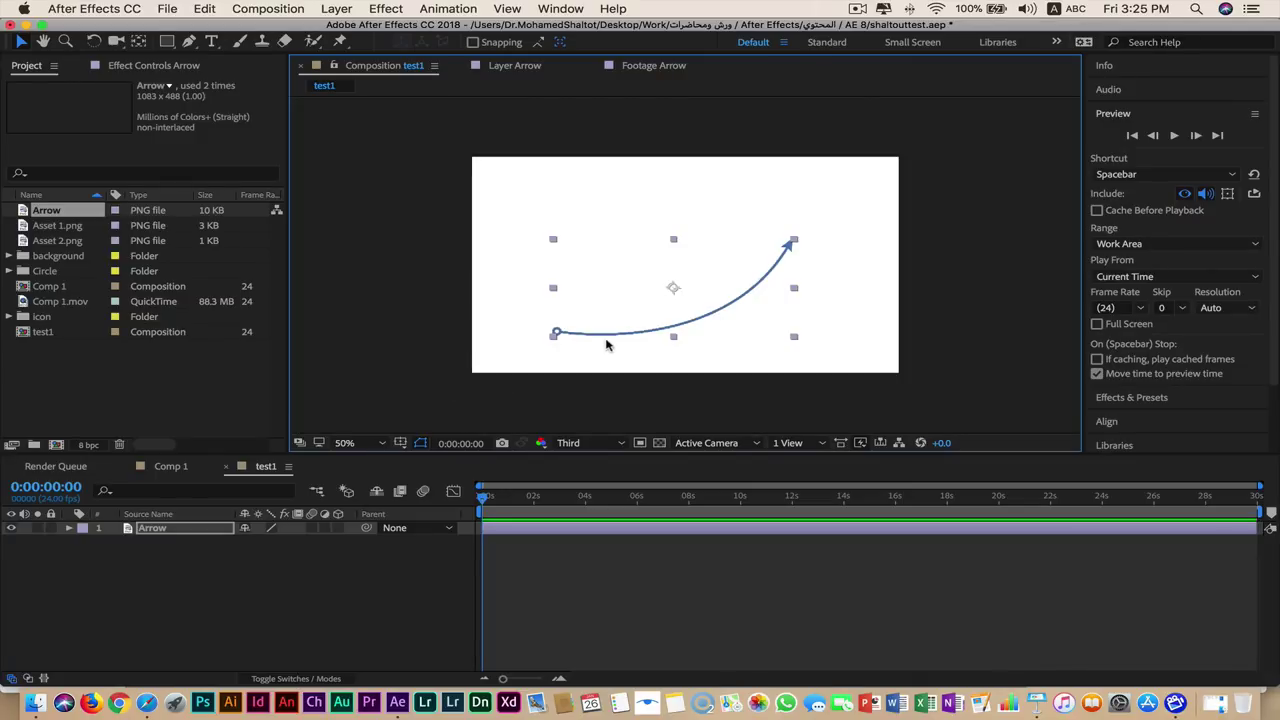
{"action": "left_click_drag", "start_coordinate": [611, 340], "coordinate": [520, 381]}
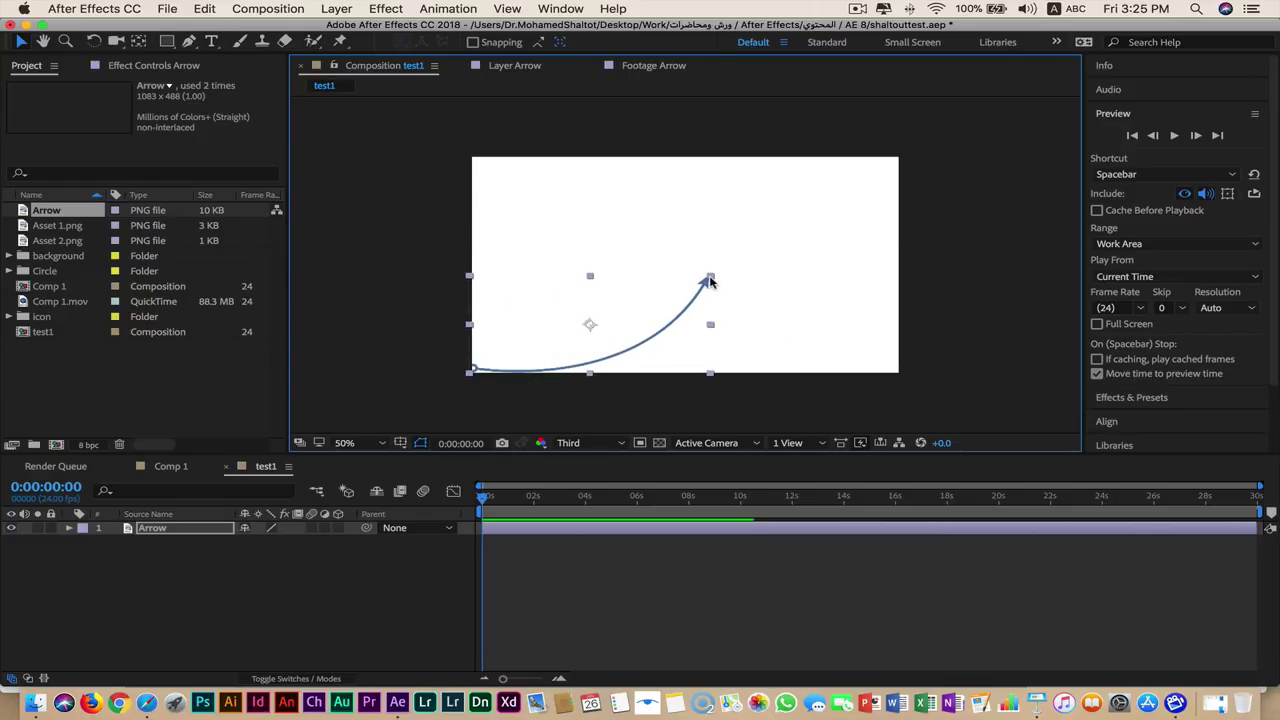
{"action": "left_click_drag", "start_coordinate": [722, 277], "coordinate": [812, 232]}
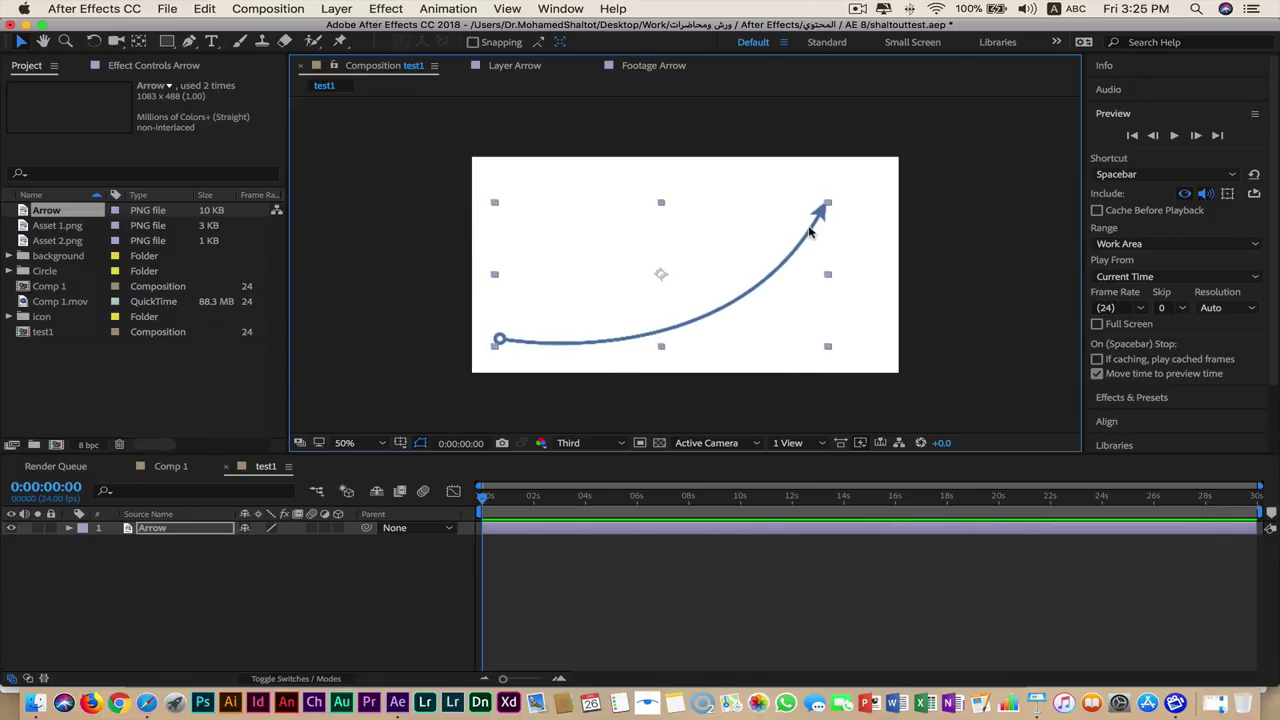
{"action": "left_click_drag", "start_coordinate": [810, 230], "coordinate": [821, 218]}
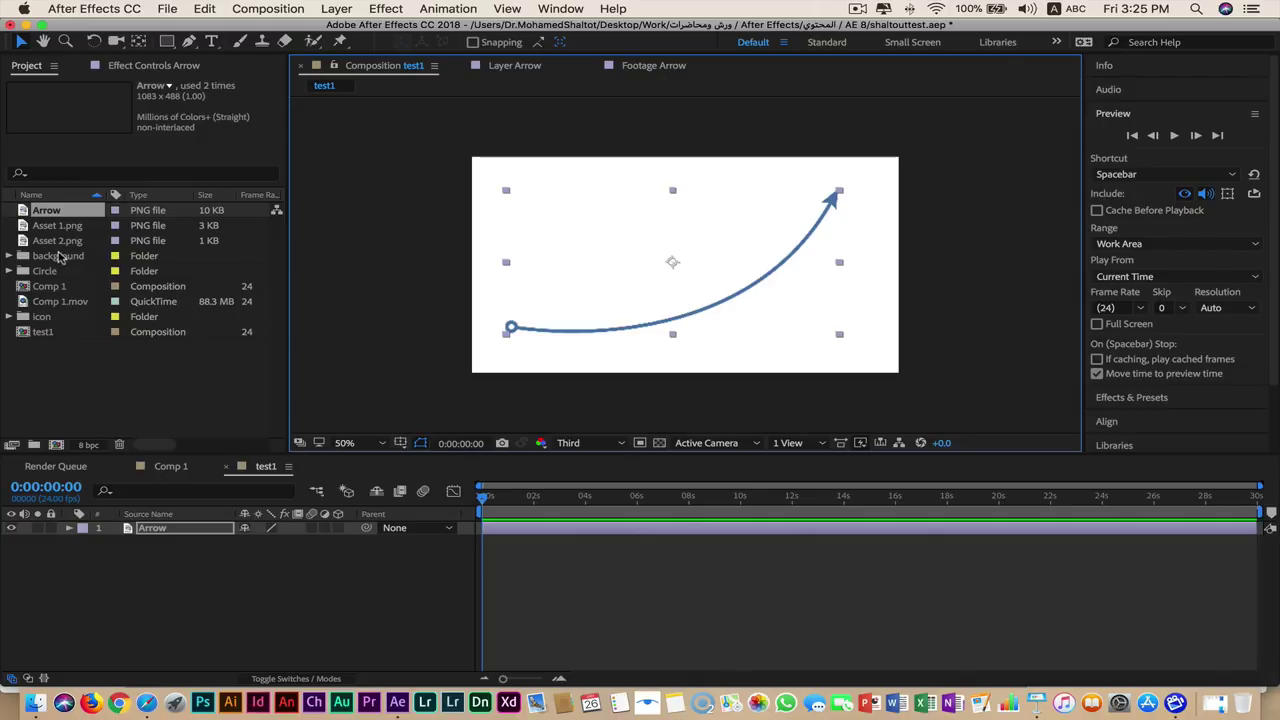
Expand the Circle folder and preview circle images c1 through c5.
{"action": "left_click", "coordinate": [9, 272]}
{"action": "left_click", "coordinate": [54, 288]}
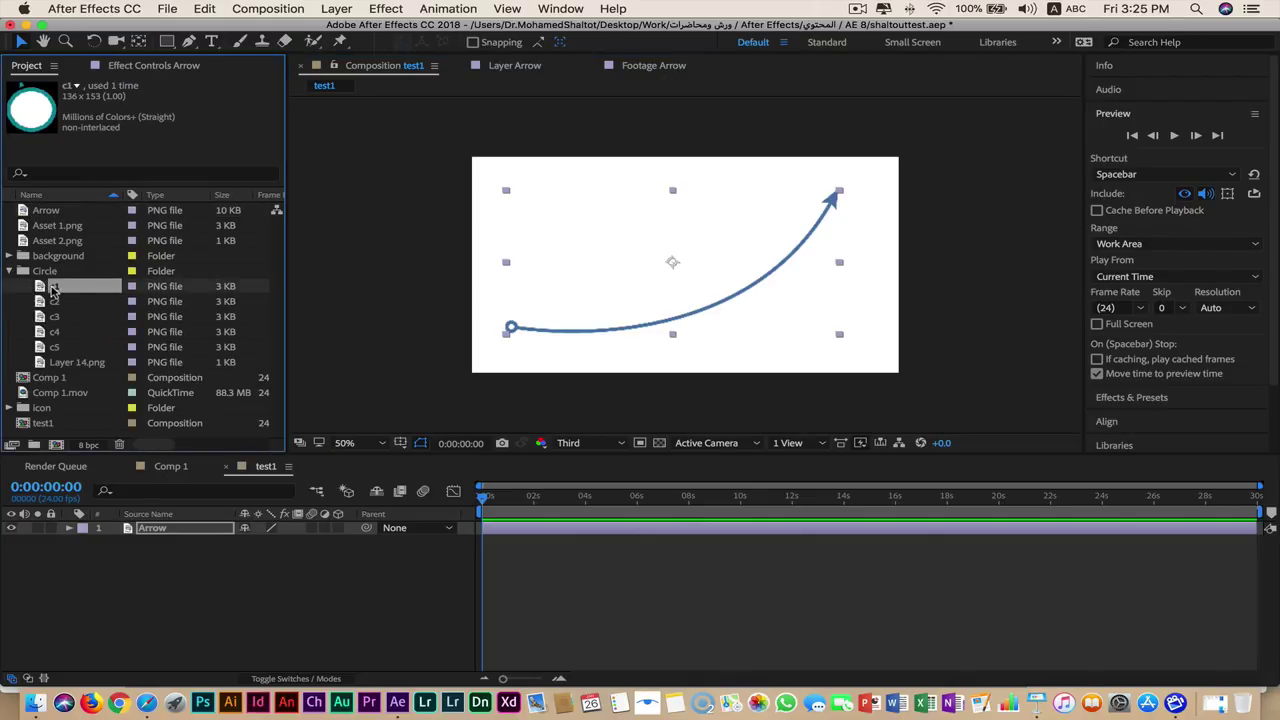
{"action": "left_click", "coordinate": [52, 302]}
{"action": "left_click", "coordinate": [54, 317]}
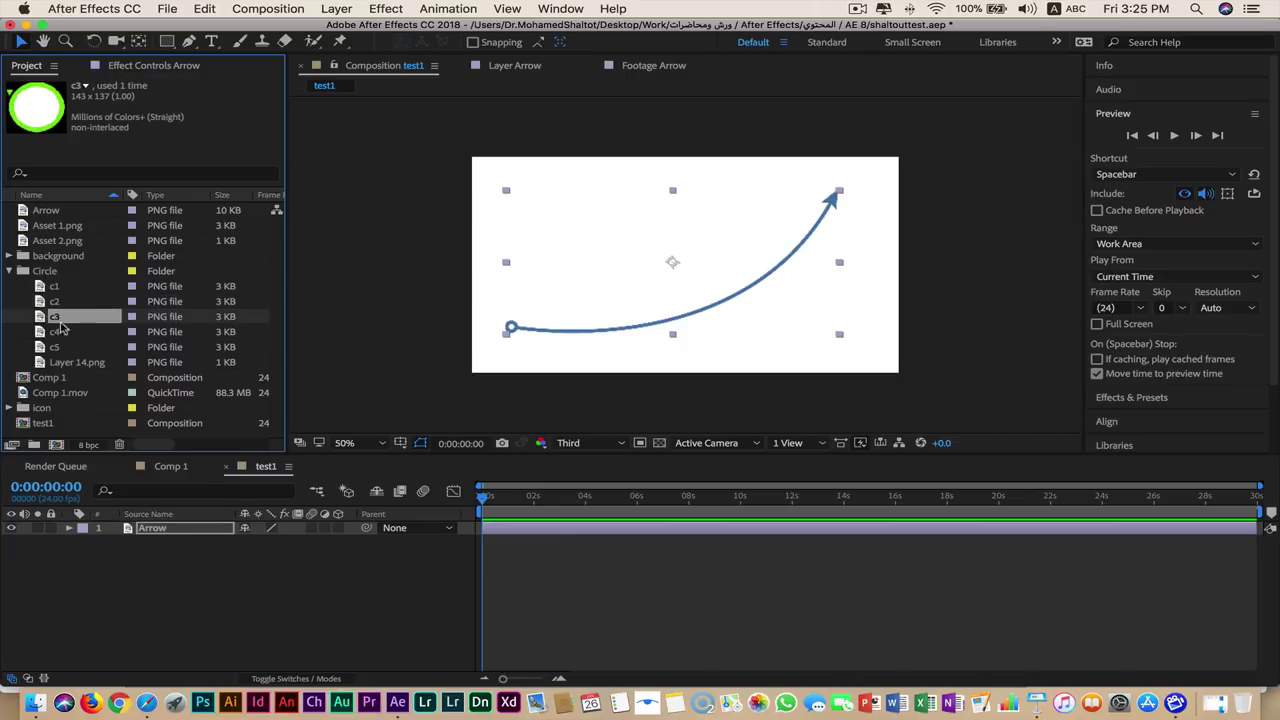
{"action": "left_click", "coordinate": [68, 333]}
{"action": "left_click", "coordinate": [61, 346]}
{"action": "left_click", "coordinate": [61, 289]}
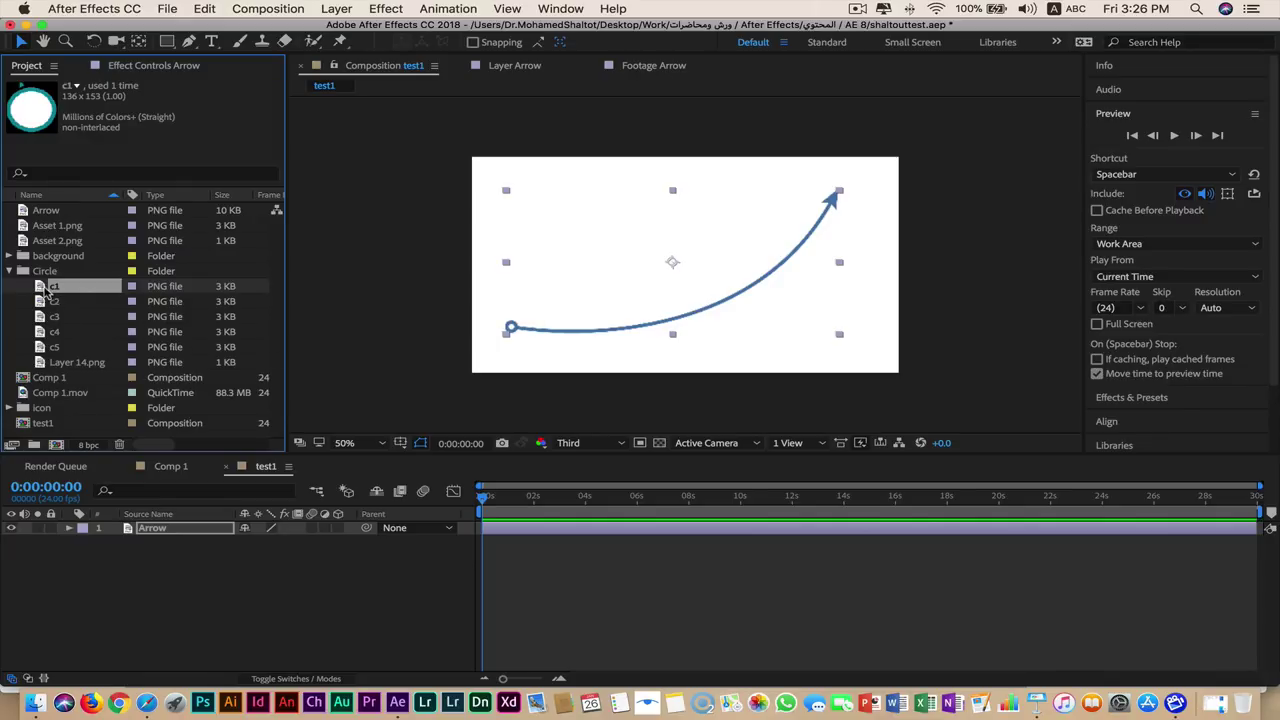
Place circle c1 at the arrow's start, re-adding it directly onto the line.
{"action": "left_click_drag", "start_coordinate": [45, 288], "coordinate": [150, 555]}
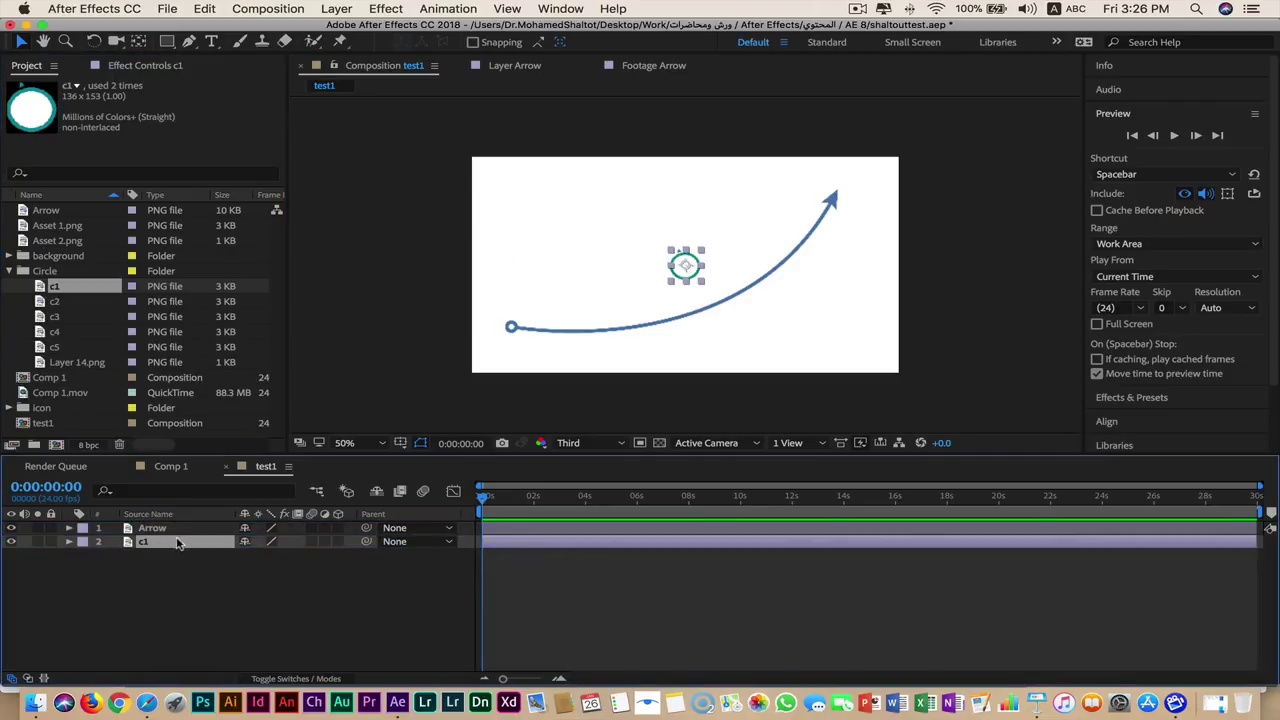
{"action": "mouse_move", "coordinate": [679, 285]}
{"action": "left_mouse_down"}
{"action": "mouse_move", "coordinate": [652, 317]}
{"action": "mouse_move", "coordinate": [604, 318]}
{"action": "mouse_move", "coordinate": [553, 343]}
{"action": "left_mouse_up"}
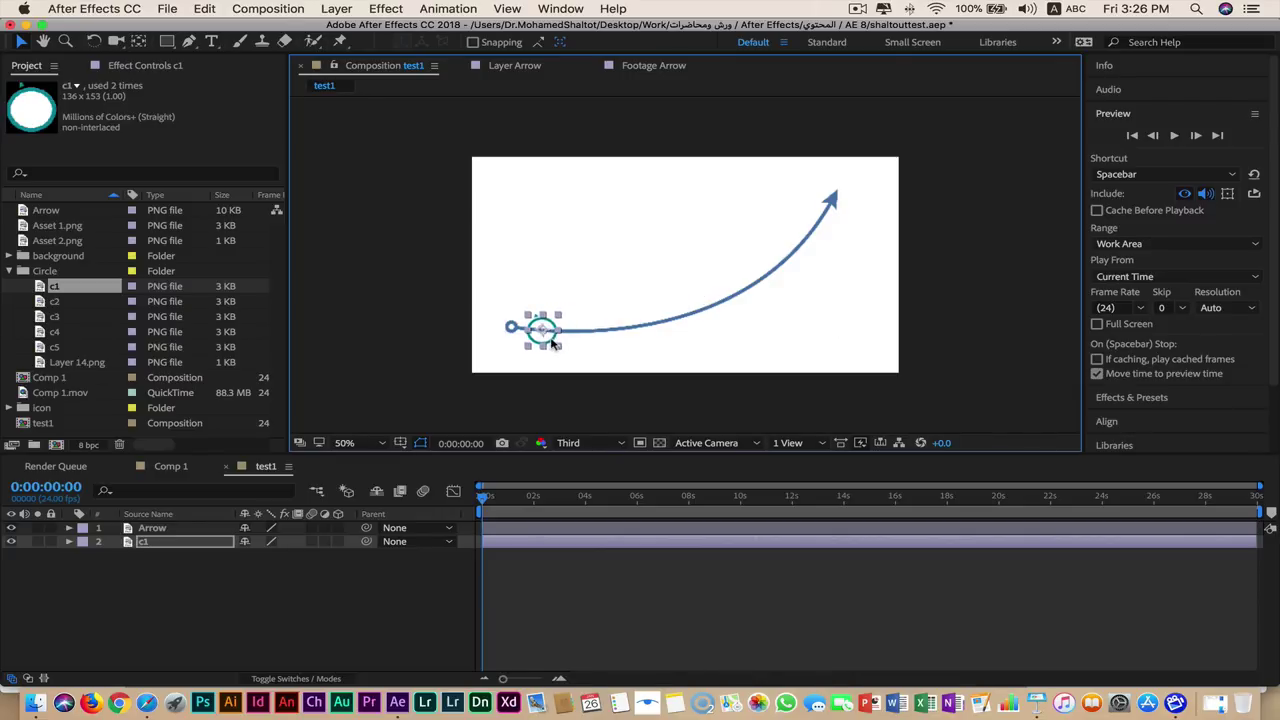
{"action": "key", "text": "period"}
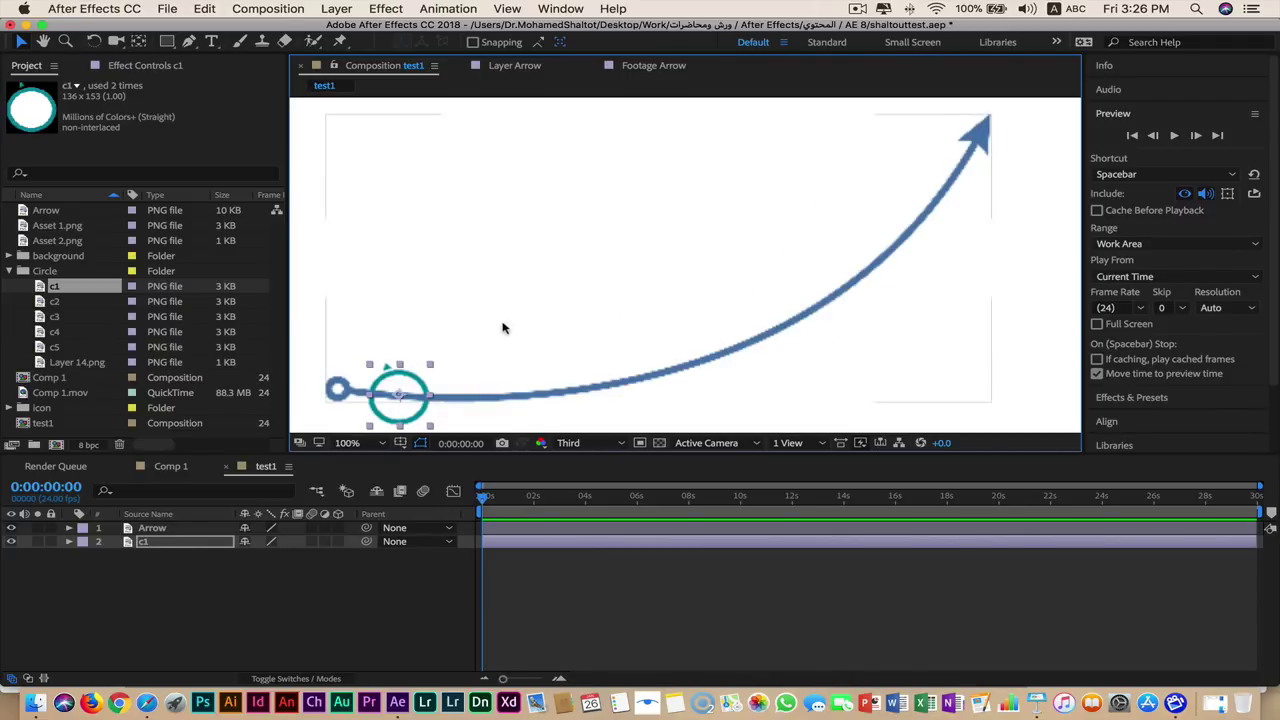
{"action": "left_click", "coordinate": [506, 326]}
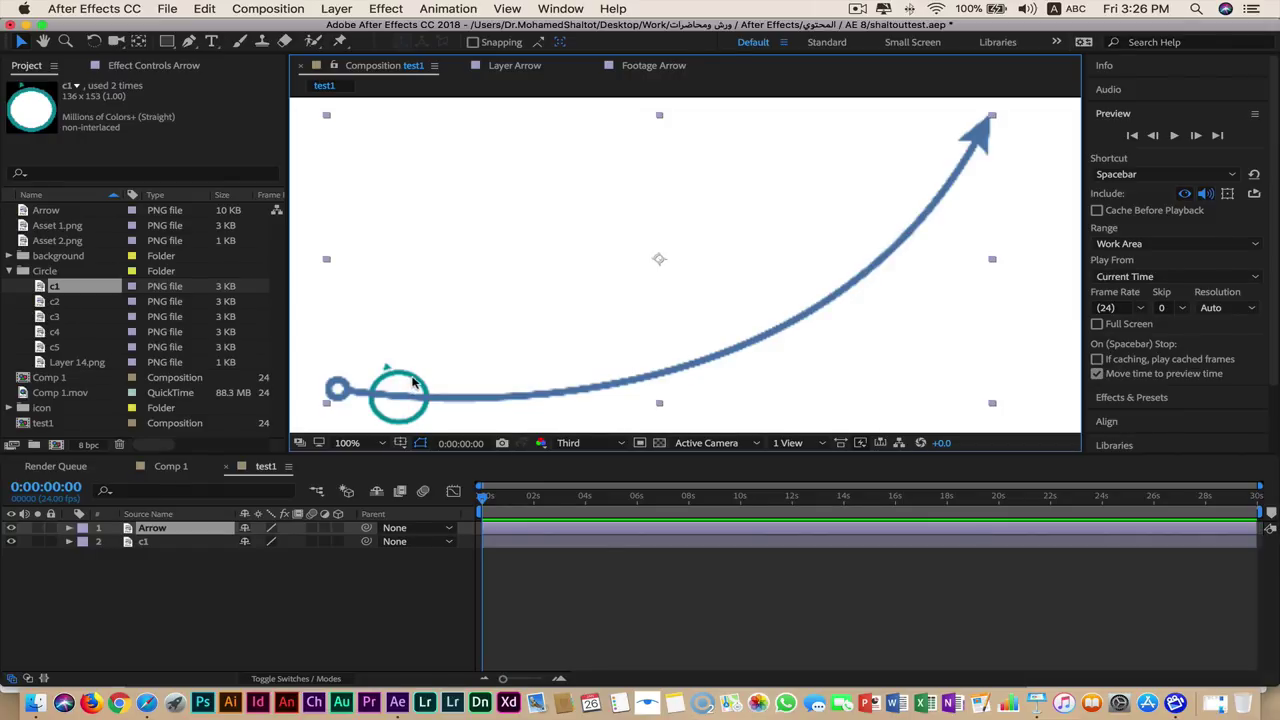
{"action": "key", "text": "comma"}
{"action": "left_click", "coordinate": [508, 344]}
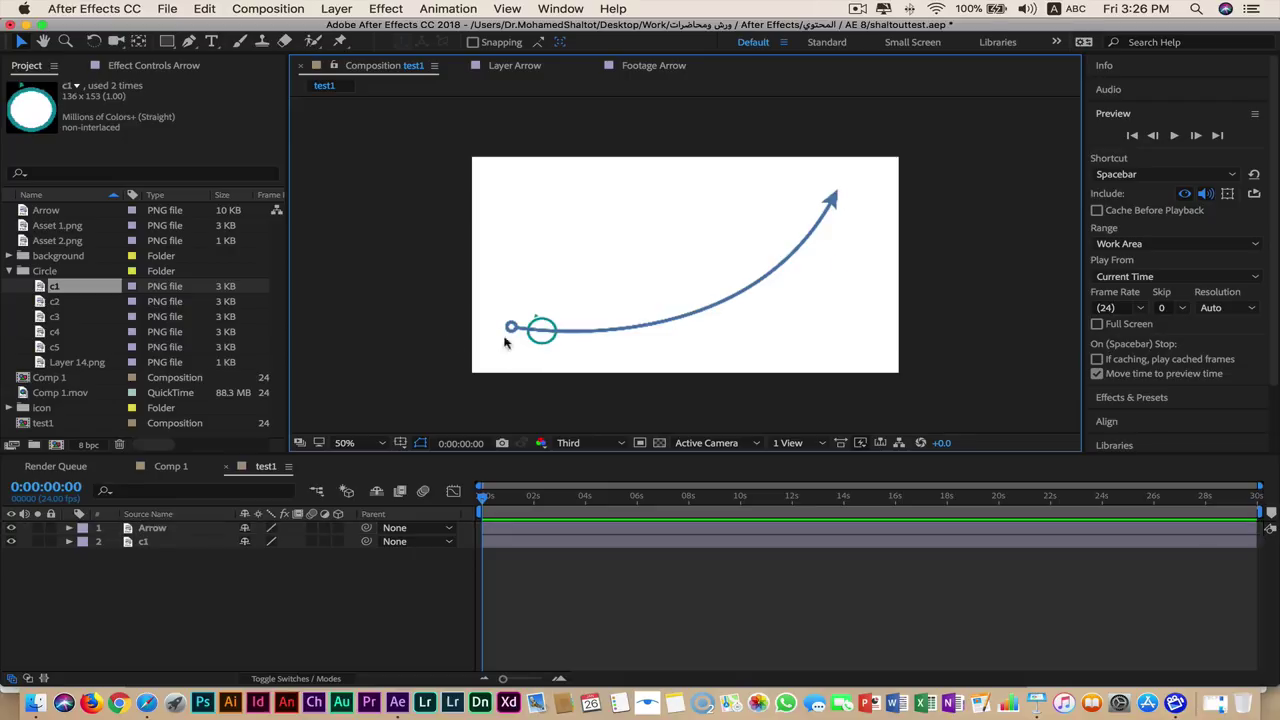
{"action": "left_click", "coordinate": [550, 340]}
{"action": "key", "text": "Delete"}
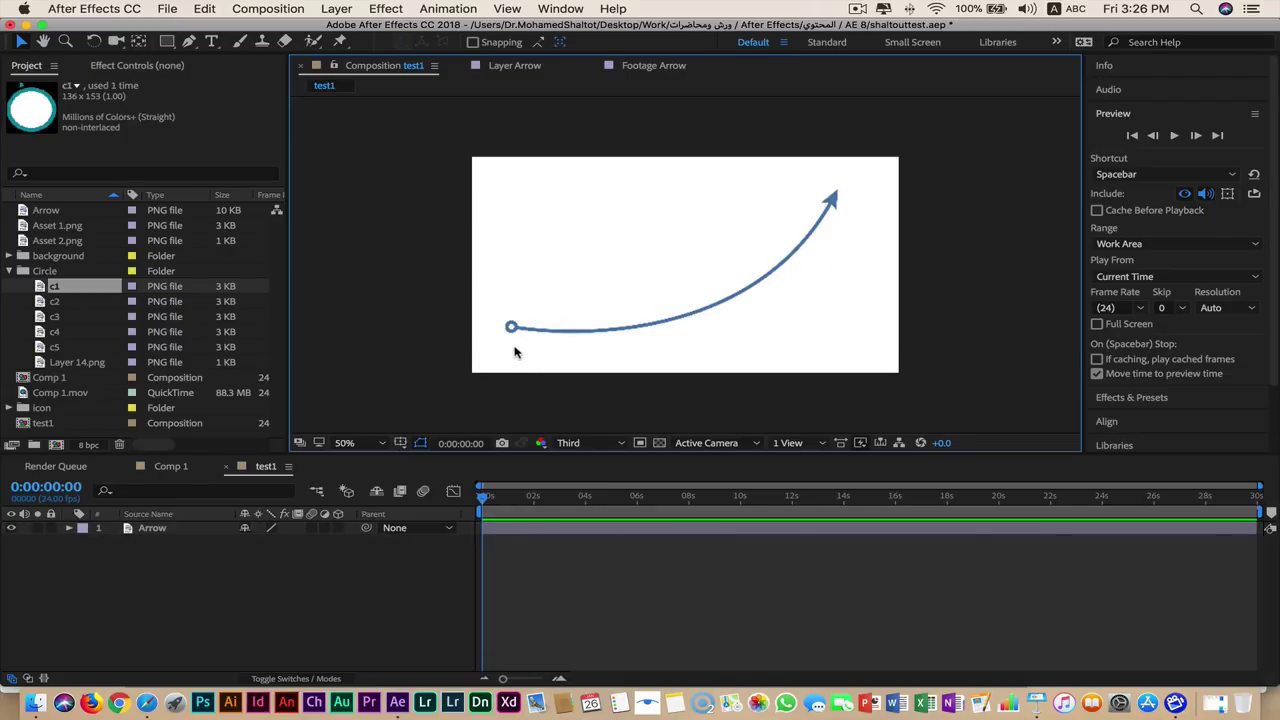
{"action": "left_click_drag", "start_coordinate": [52, 287], "coordinate": [555, 331]}
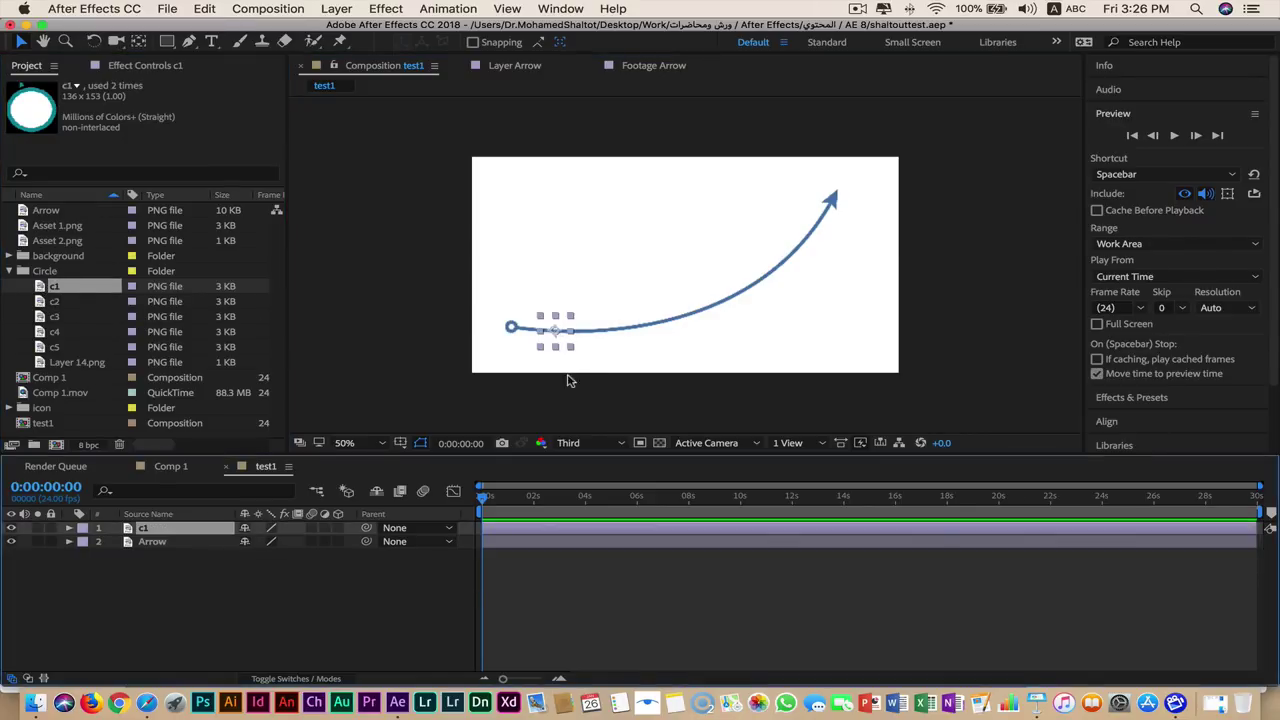
Place circles c2 and c3 progressively further up along the arrow.
{"action": "left_click", "coordinate": [156, 543]}
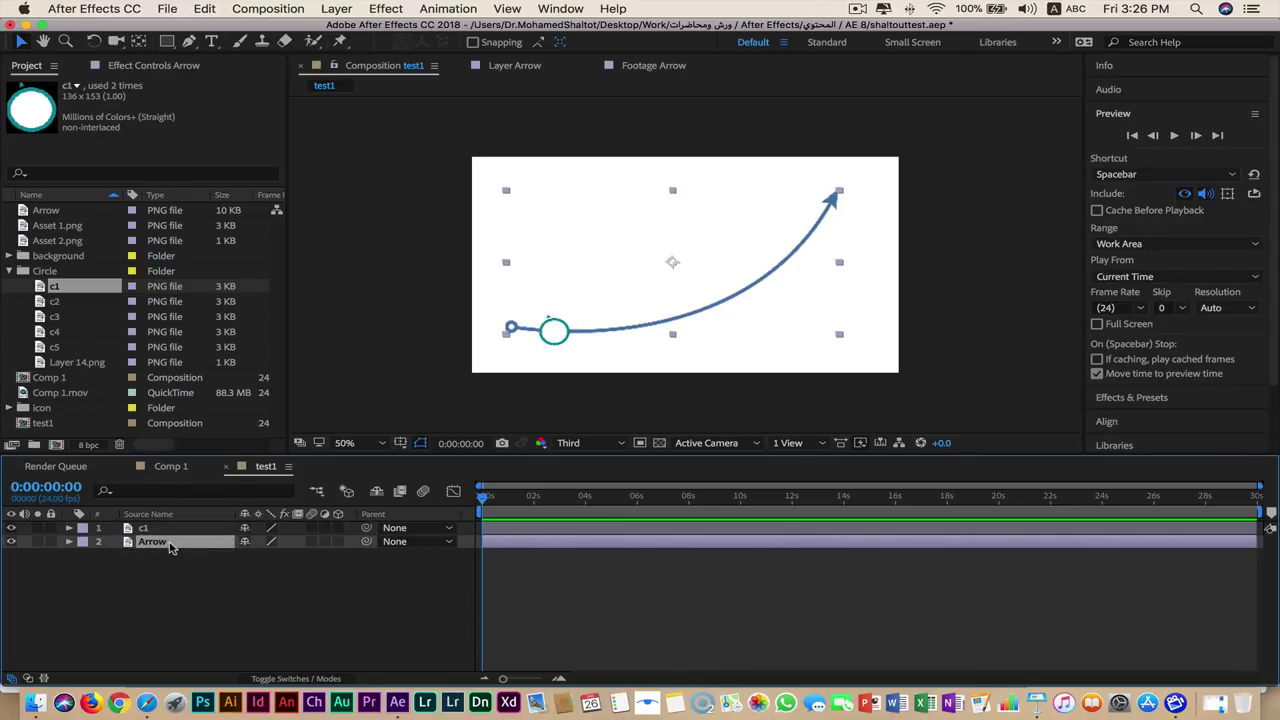
{"action": "left_click", "coordinate": [40, 304]}
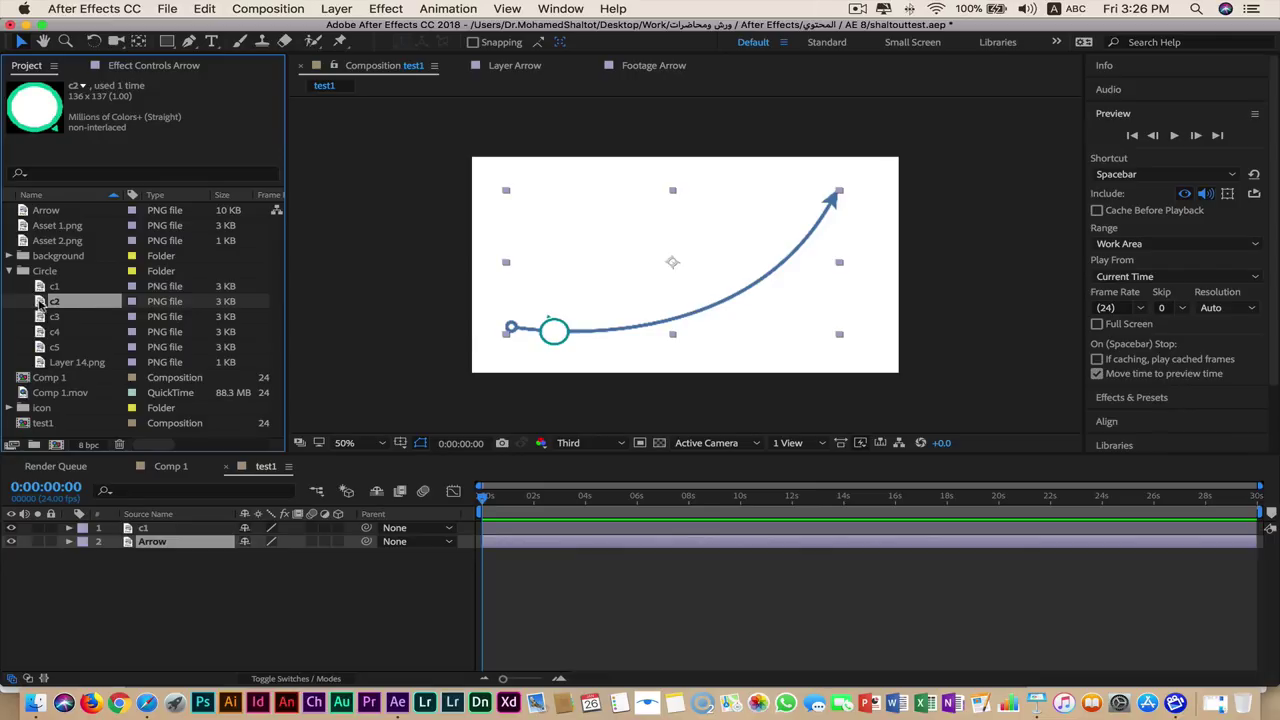
{"action": "left_click_drag", "start_coordinate": [40, 304], "coordinate": [628, 328]}
{"action": "left_click", "coordinate": [48, 316]}
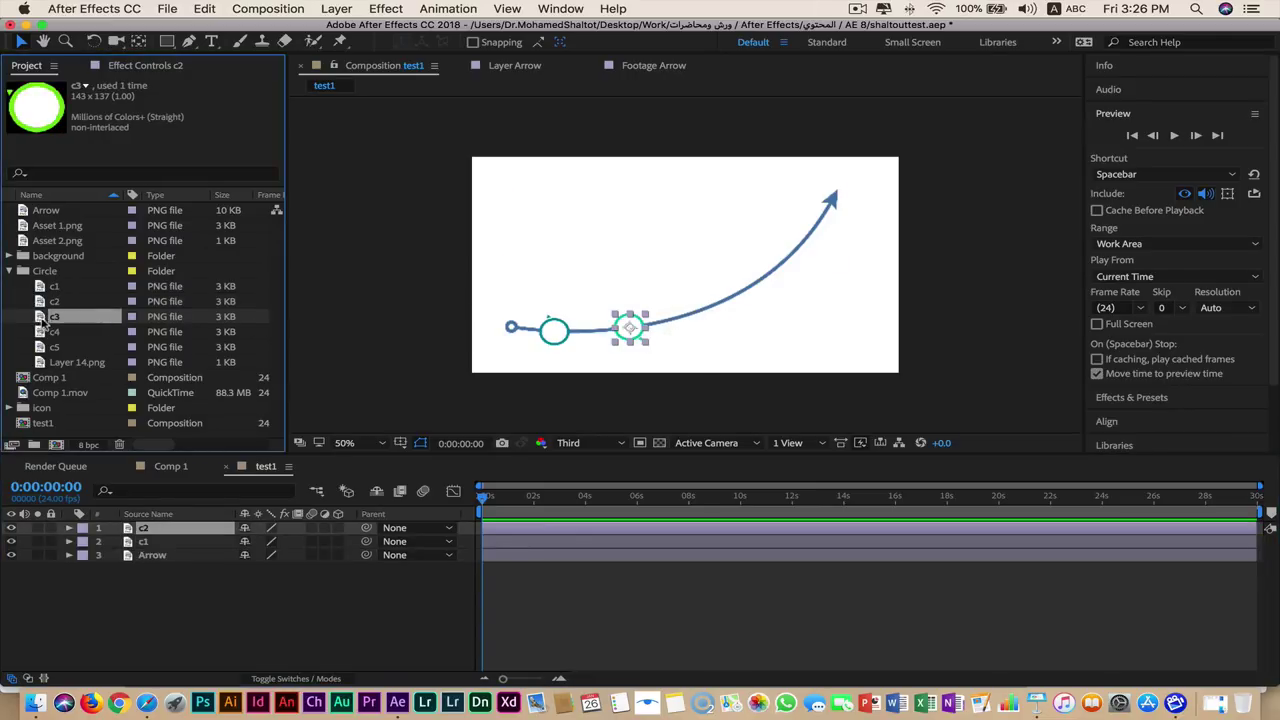
{"action": "mouse_move", "coordinate": [45, 318]}
{"action": "left_mouse_down"}
{"action": "mouse_move", "coordinate": [713, 305]}
{"action": "mouse_move", "coordinate": [590, 314]}
{"action": "mouse_move", "coordinate": [786, 262]}
{"action": "left_mouse_up"}
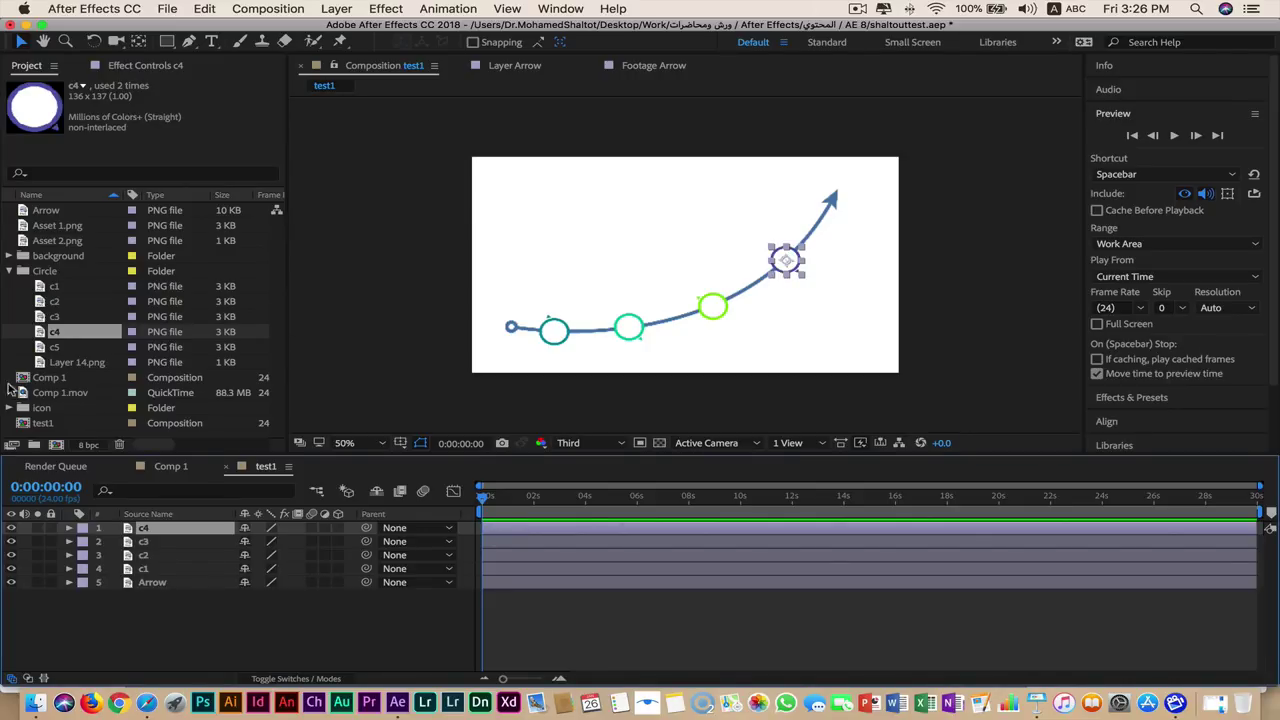
{"action": "left_click", "coordinate": [10, 271]}
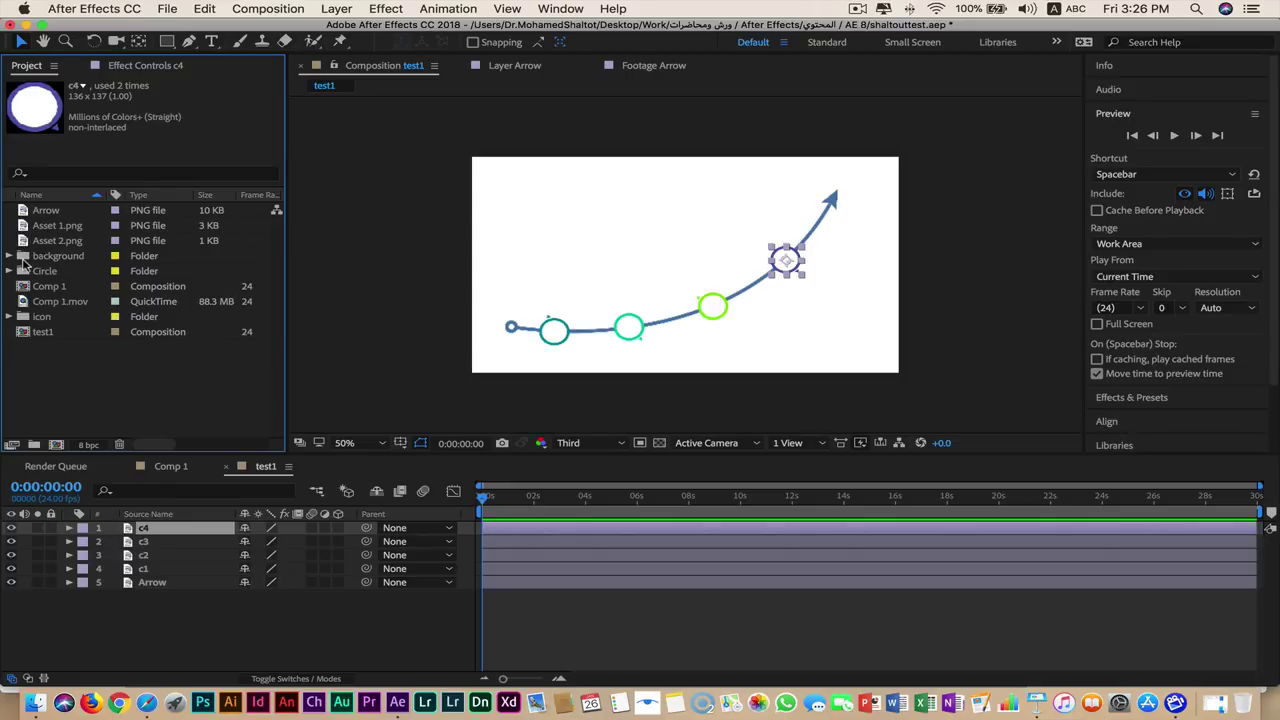
Drop icons I1 and I2 into the first and second circles on the arrow.
{"action": "left_click", "coordinate": [21, 317]}
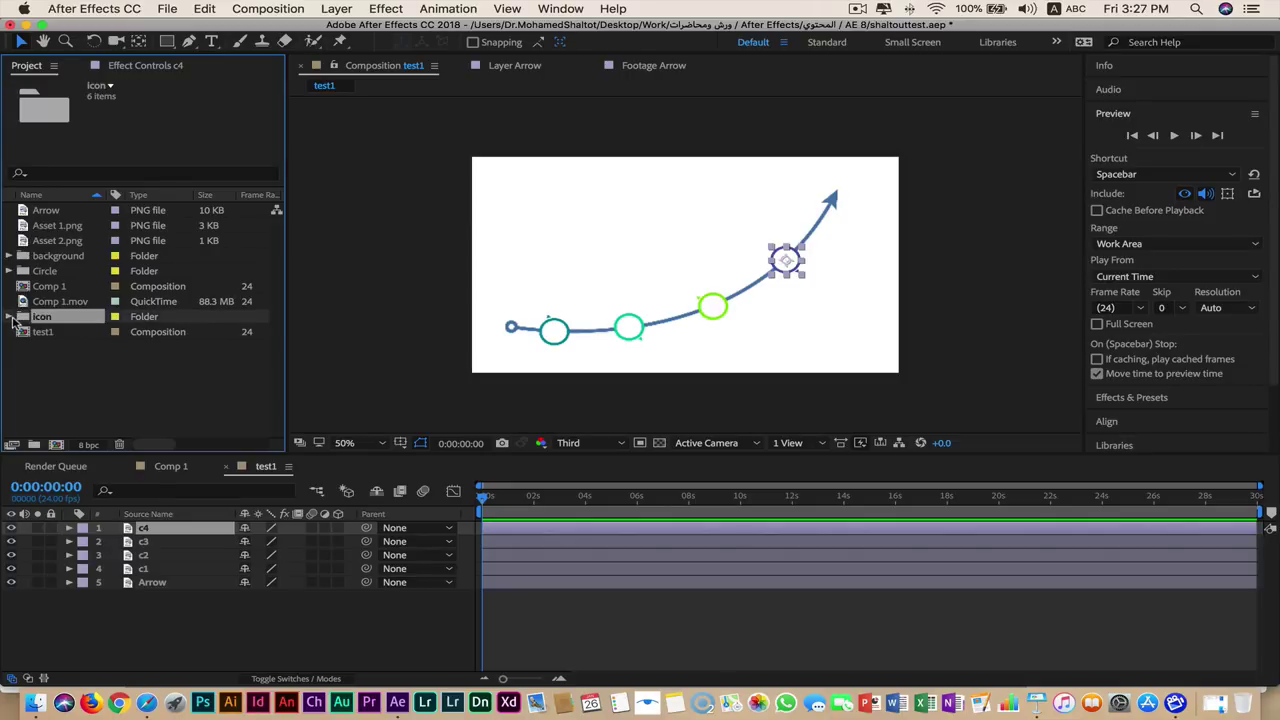
{"action": "left_click", "coordinate": [11, 317]}
{"action": "left_click", "coordinate": [45, 337]}
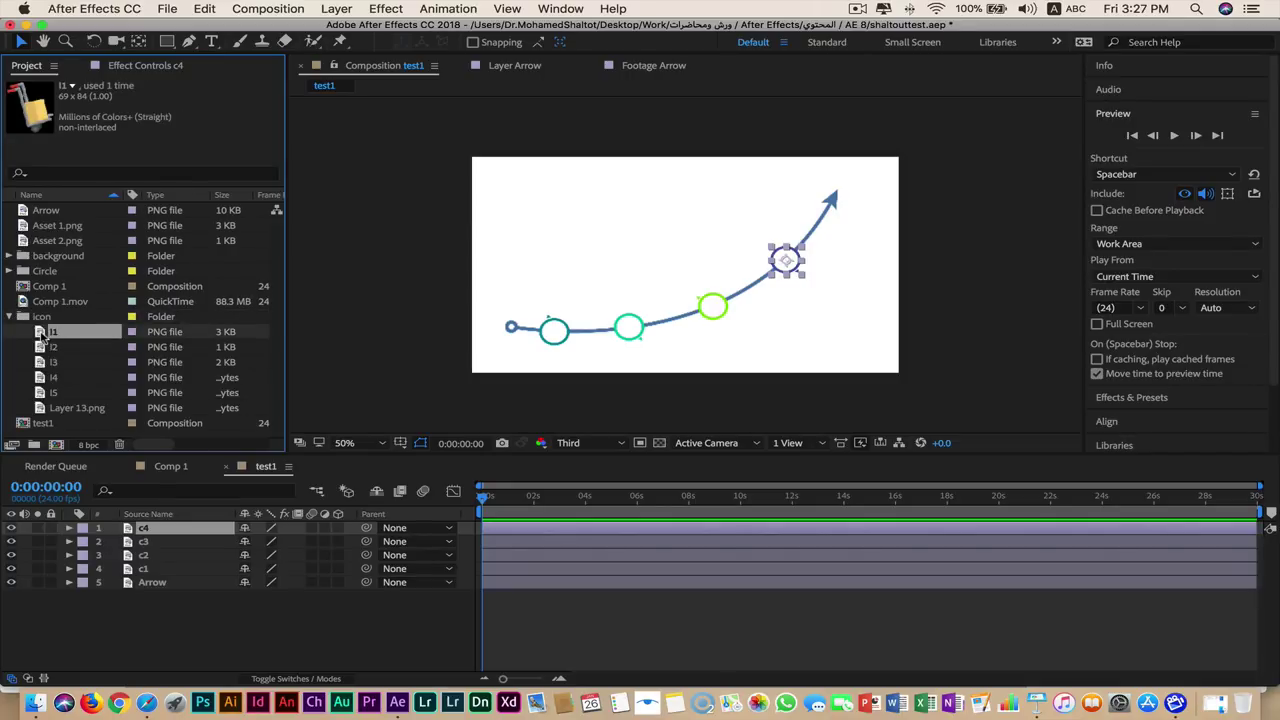
{"action": "left_click_drag", "start_coordinate": [45, 338], "coordinate": [553, 335]}
{"action": "left_click", "coordinate": [440, 357]}
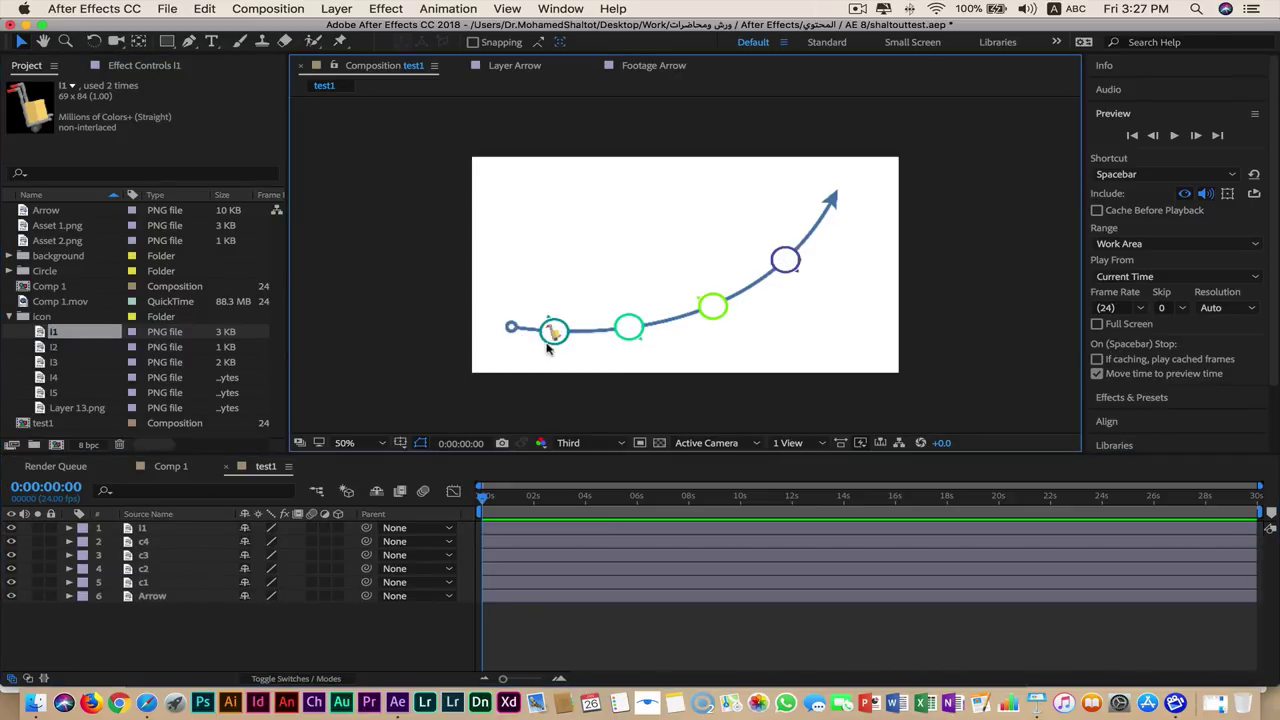
{"action": "left_click", "coordinate": [53, 347]}
{"action": "mouse_move", "coordinate": [53, 347]}
{"action": "left_mouse_down"}
{"action": "mouse_move", "coordinate": [618, 345]}
{"action": "mouse_move", "coordinate": [631, 331]}
{"action": "left_mouse_up"}
View at 100% and Full resolution, then place the I3 cart icon in the green circle.
{"action": "key", "text": "period"}
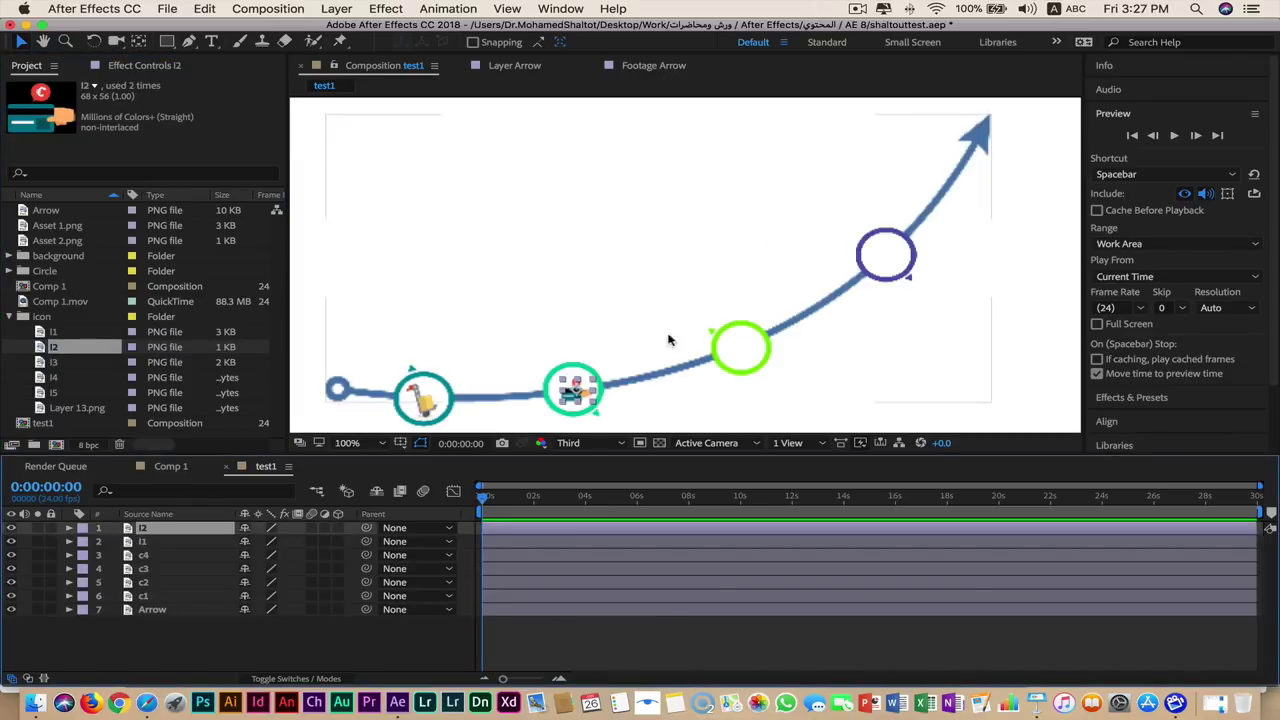
{"action": "left_click", "coordinate": [578, 397]}
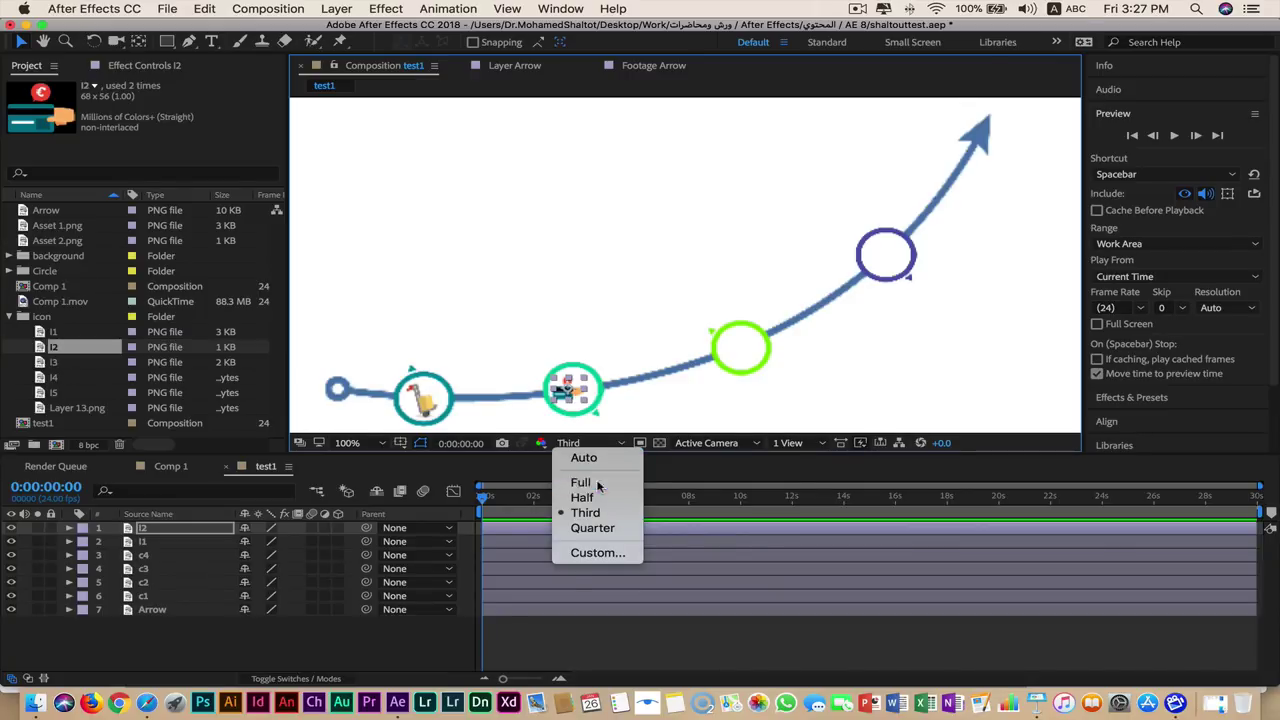
{"action": "left_click", "coordinate": [599, 485]}
{"action": "left_click", "coordinate": [505, 337]}
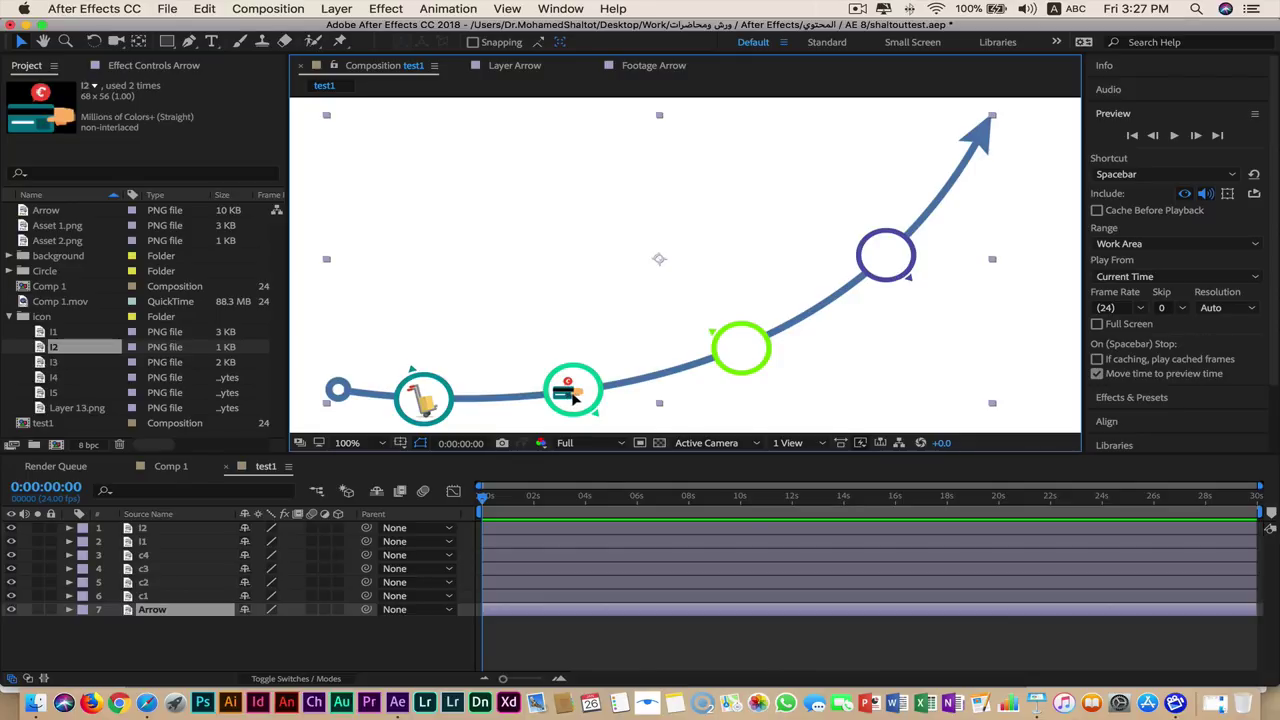
{"action": "left_click", "coordinate": [53, 364]}
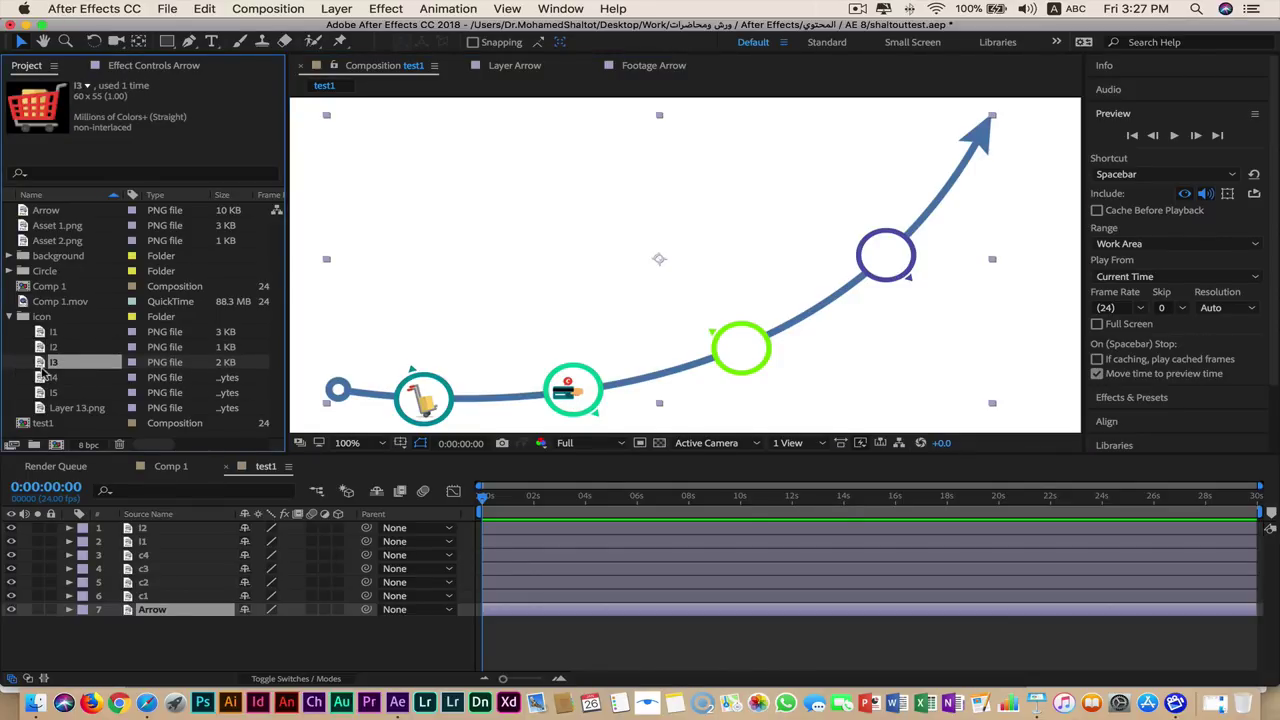
{"action": "left_click_drag", "start_coordinate": [40, 367], "coordinate": [730, 367]}
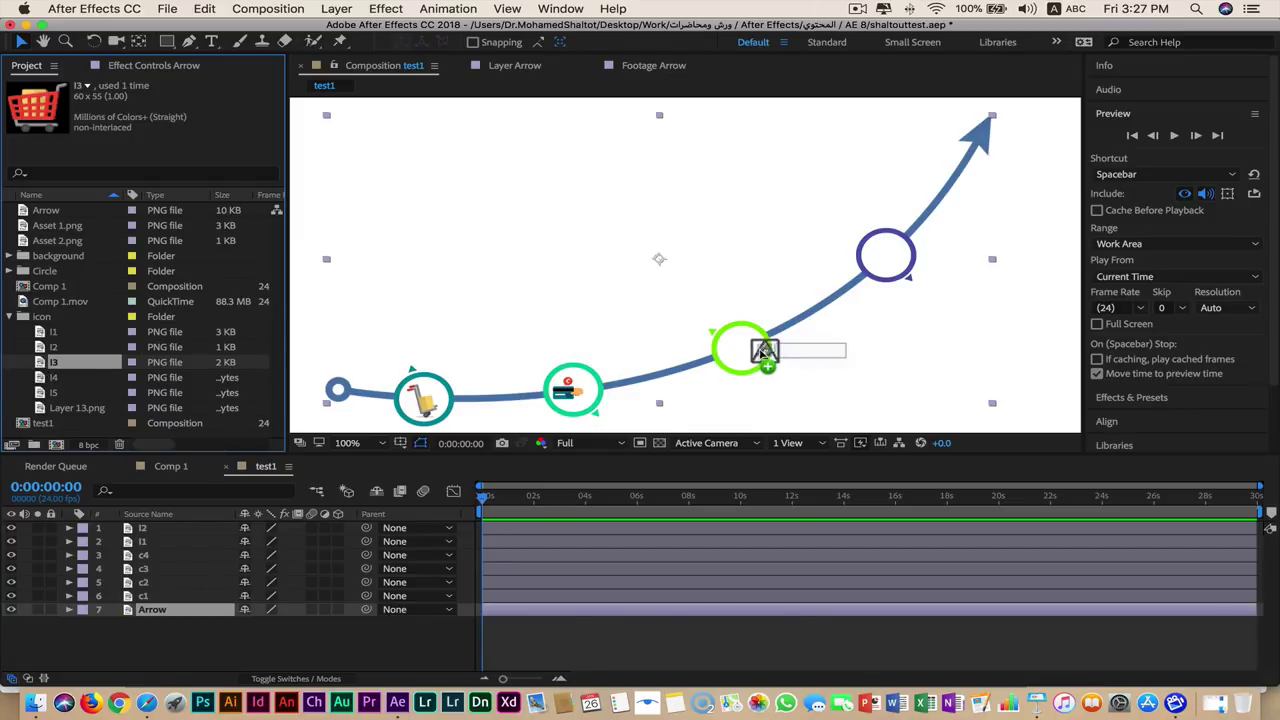
Switch the preview to Half resolution and place icon I4 in the purple circle.
{"action": "left_click", "coordinate": [622, 444]}
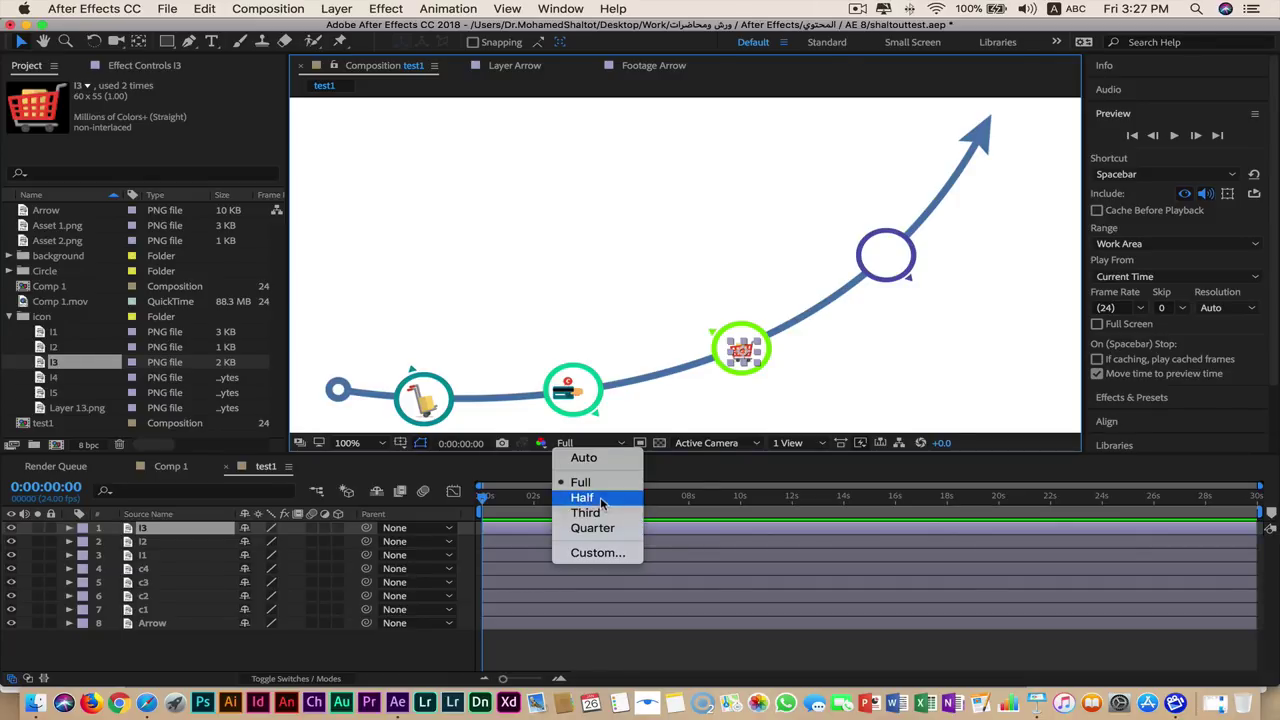
{"action": "left_click", "coordinate": [585, 497]}
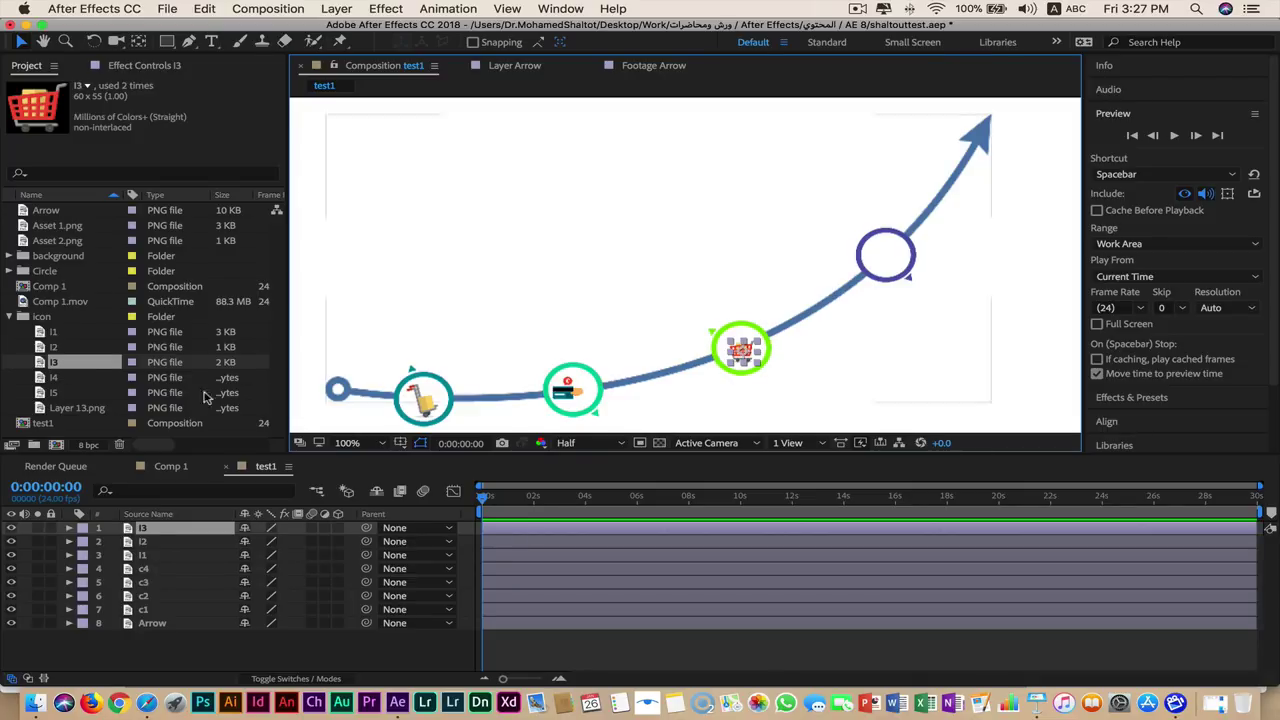
{"action": "left_click", "coordinate": [55, 378]}
{"action": "left_click_drag", "start_coordinate": [40, 378], "coordinate": [886, 258]}
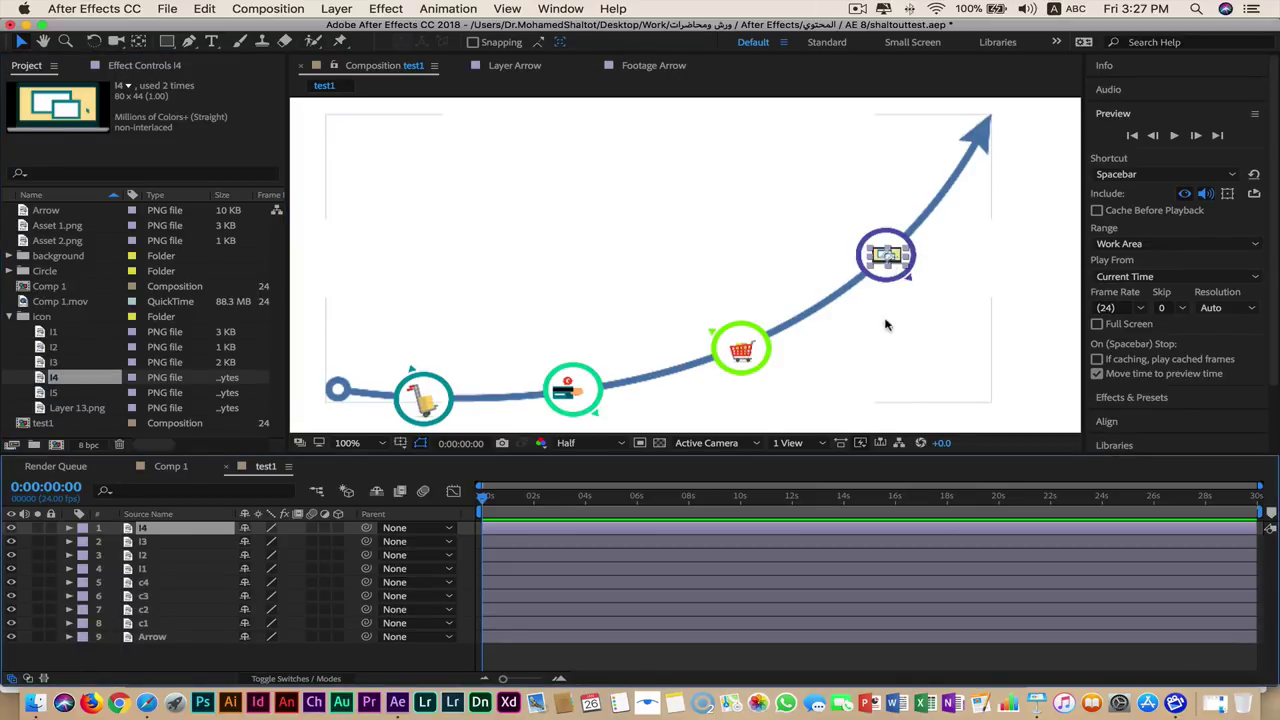
{"action": "left_click", "coordinate": [998, 299]}
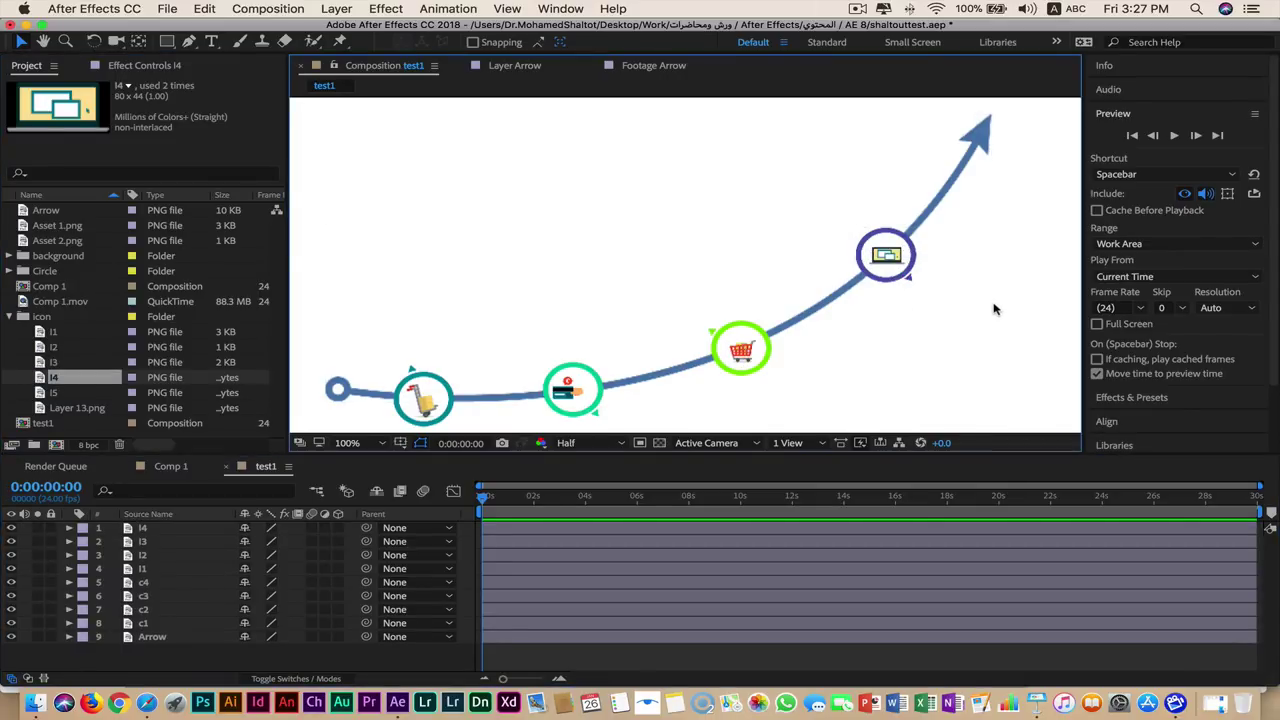
Open Comp 1 at Half resolution, scrub its arrow animation, then reopen test1.
{"action": "key", "text": "comma"}
{"action": "key", "text": "comma"}
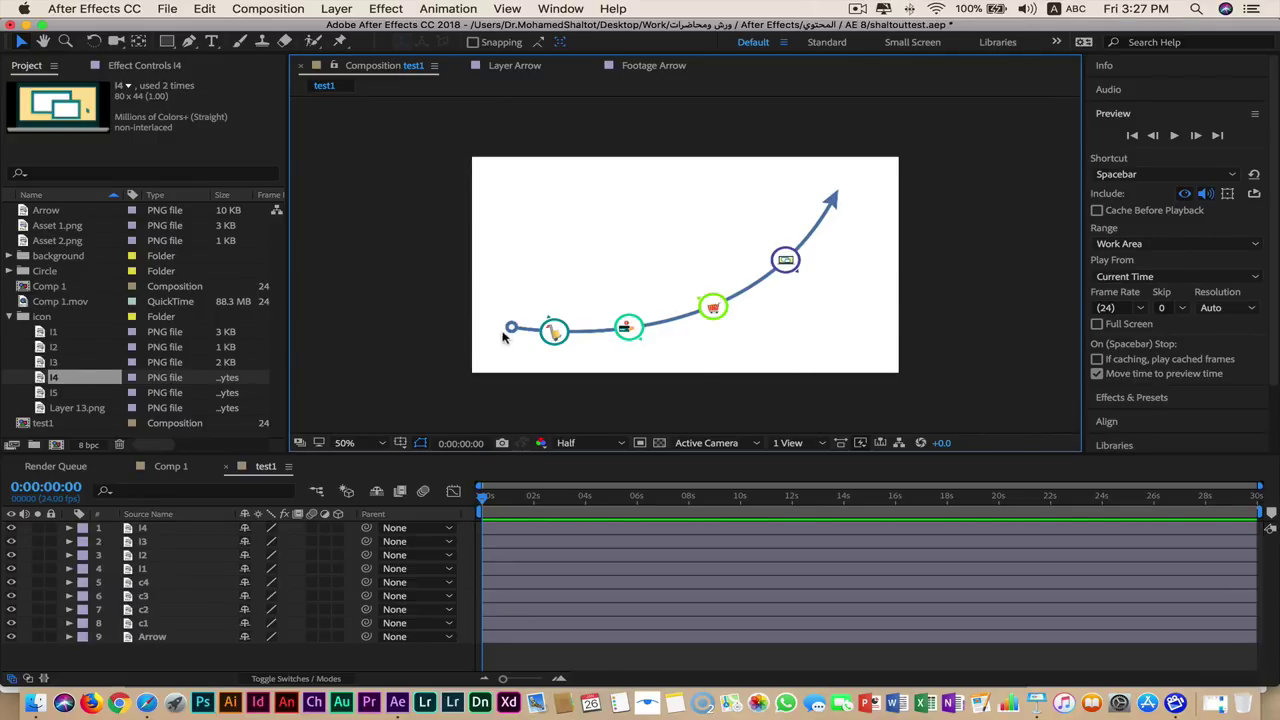
{"action": "left_click", "coordinate": [9, 316]}
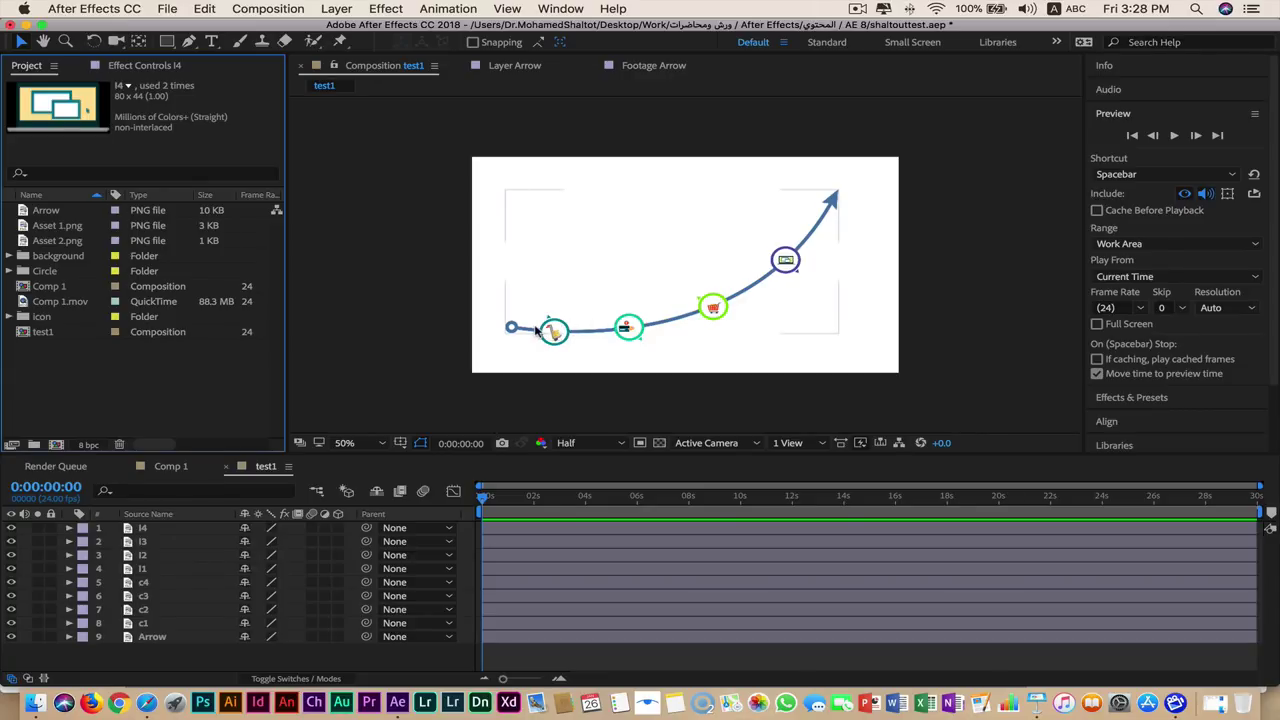
{"action": "left_click", "coordinate": [36, 288]}
{"action": "double_click", "coordinate": [22, 288]}
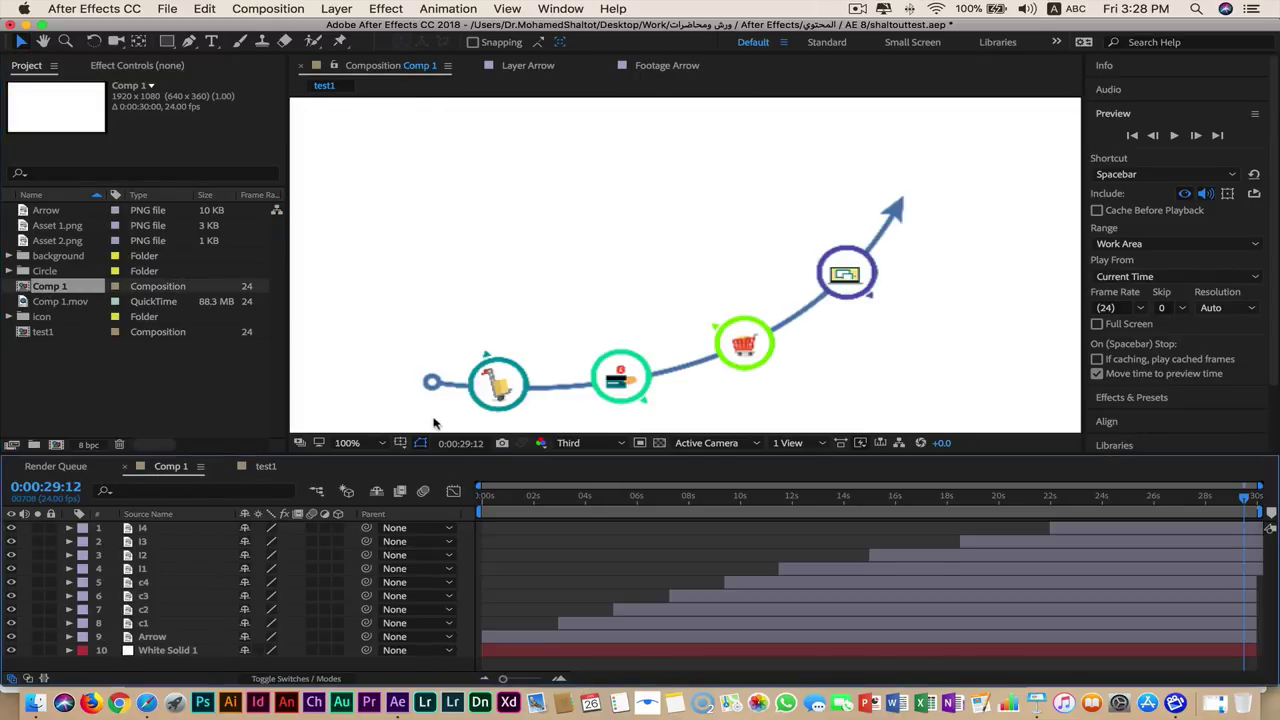
{"action": "left_click", "coordinate": [580, 443]}
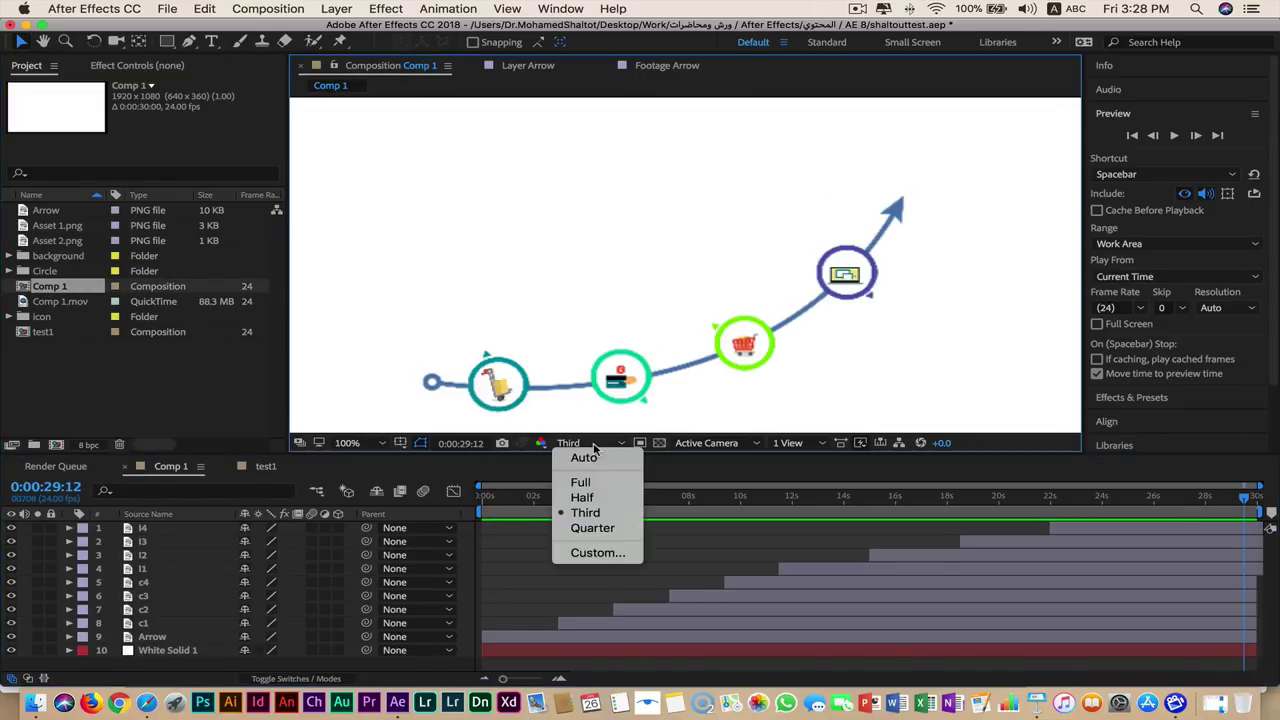
{"action": "left_click", "coordinate": [588, 497]}
{"action": "mouse_move", "coordinate": [535, 508]}
{"action": "left_mouse_down"}
{"action": "mouse_move", "coordinate": [480, 503]}
{"action": "mouse_move", "coordinate": [1089, 481]}
{"action": "mouse_move", "coordinate": [1126, 519]}
{"action": "left_mouse_up"}
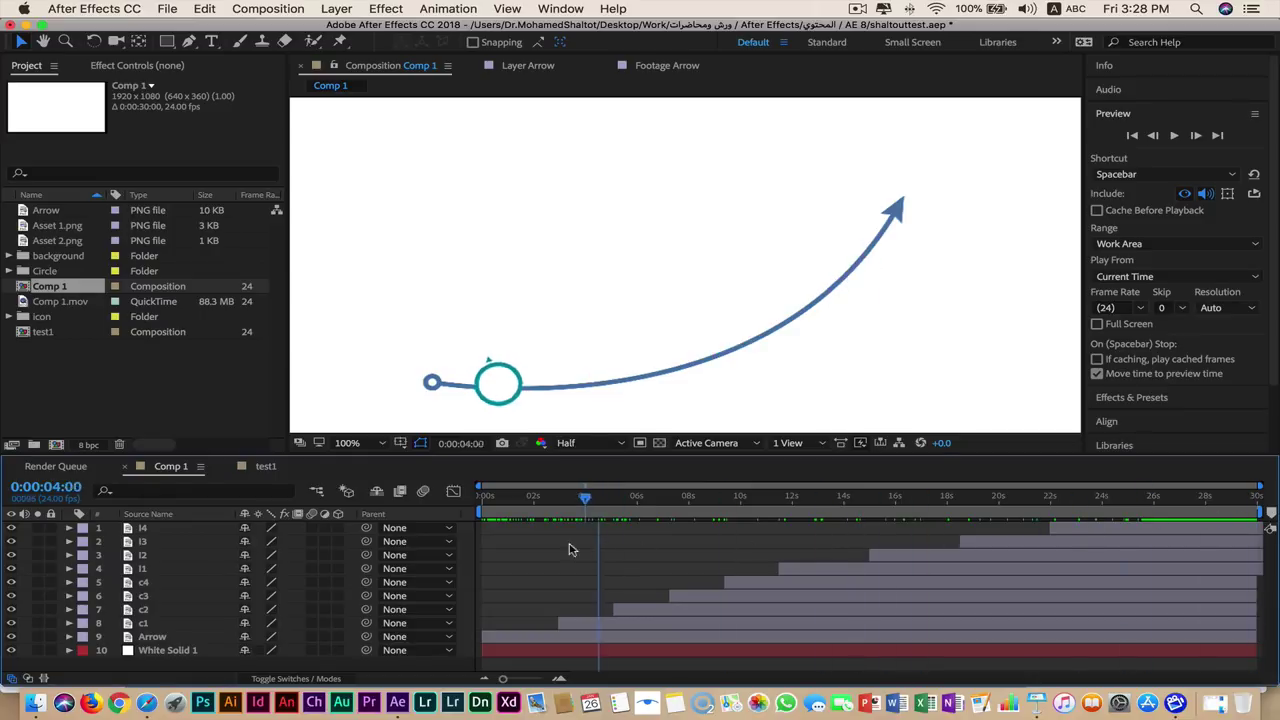
{"action": "left_click_drag", "start_coordinate": [1126, 519], "coordinate": [511, 505]}
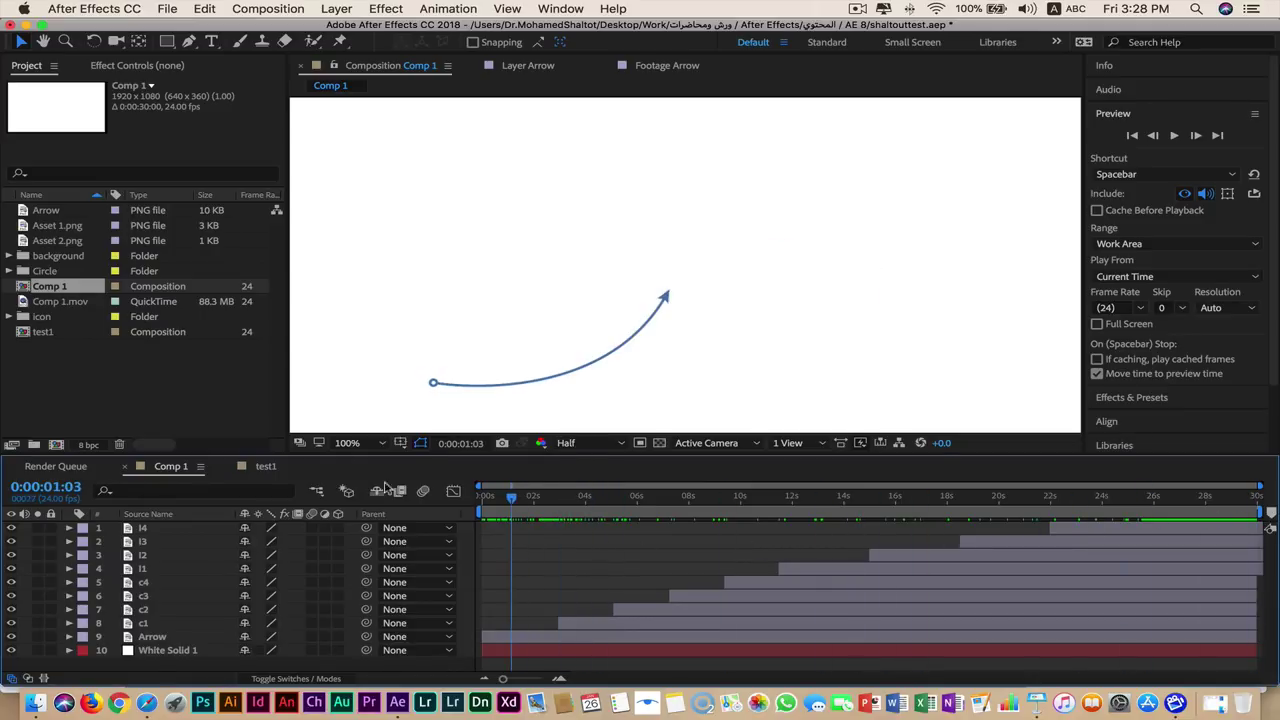
{"action": "double_click", "coordinate": [28, 334]}
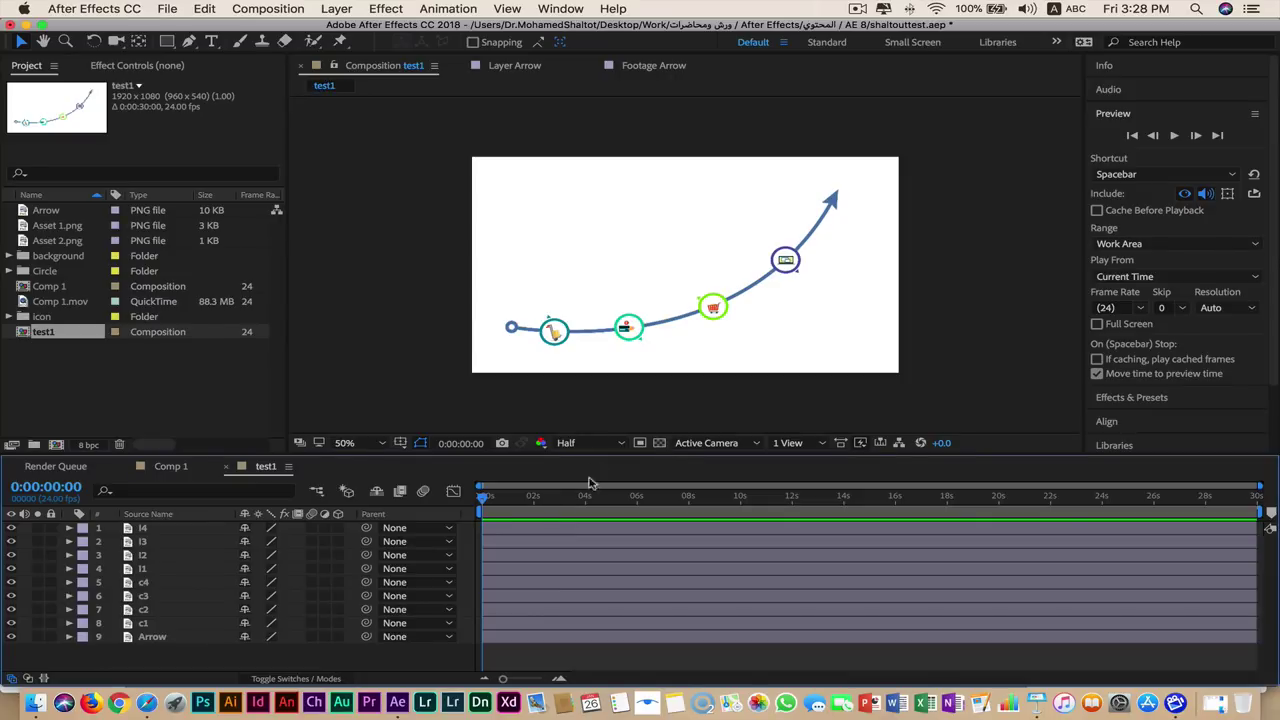
Open the Arrow layer in its own Layer viewer and select its path's starting point.
{"action": "left_click_drag", "start_coordinate": [484, 500], "coordinate": [480, 502]}
{"action": "left_click", "coordinate": [836, 202]}
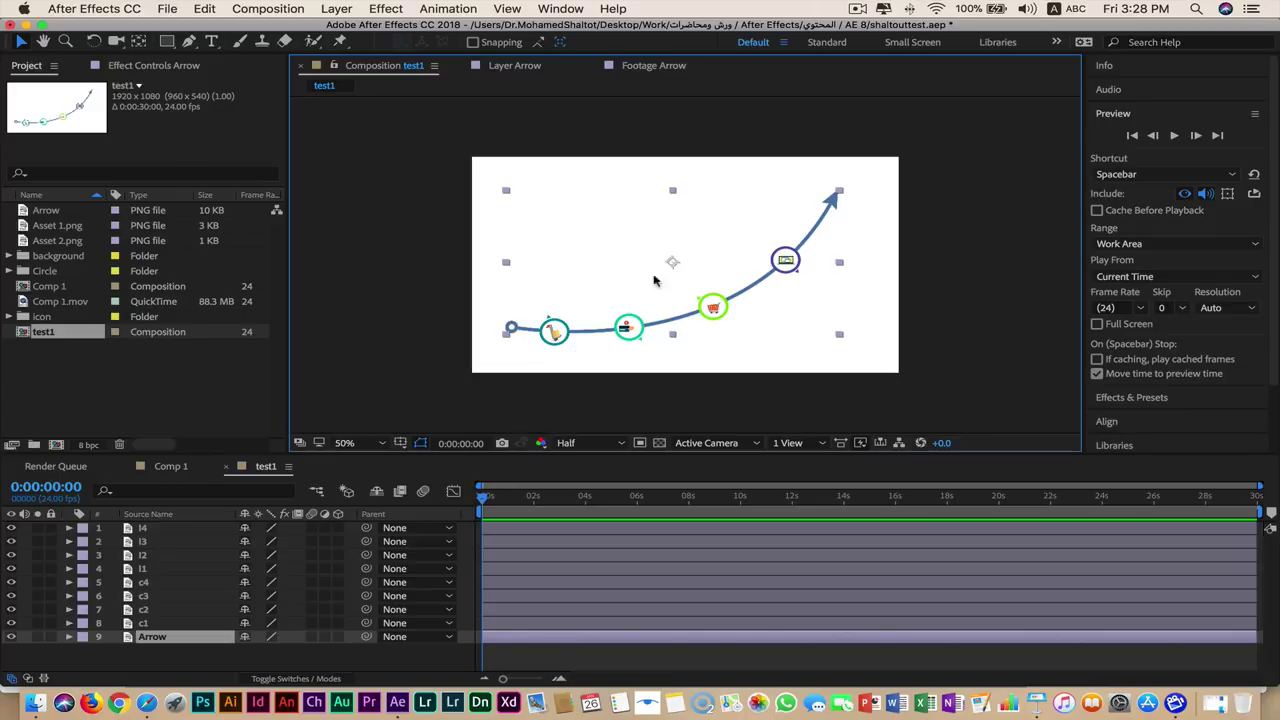
{"action": "double_click", "coordinate": [673, 265]}
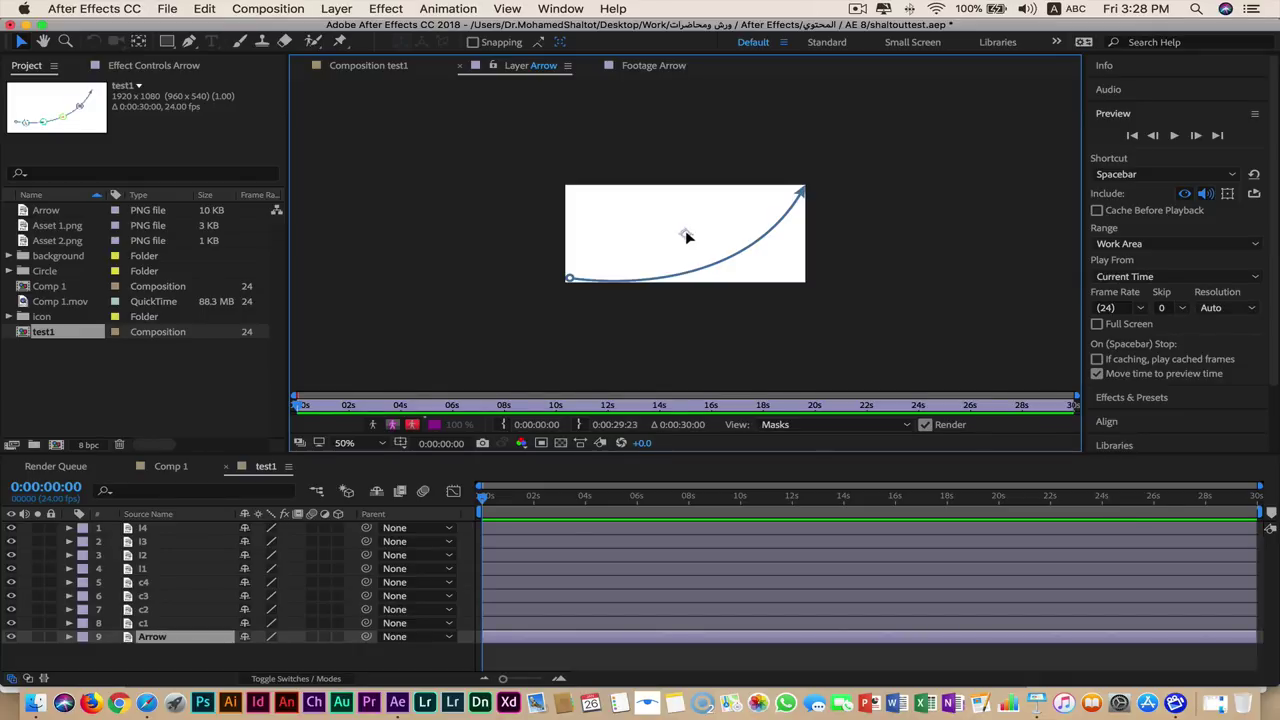
{"action": "left_click", "coordinate": [570, 279]}
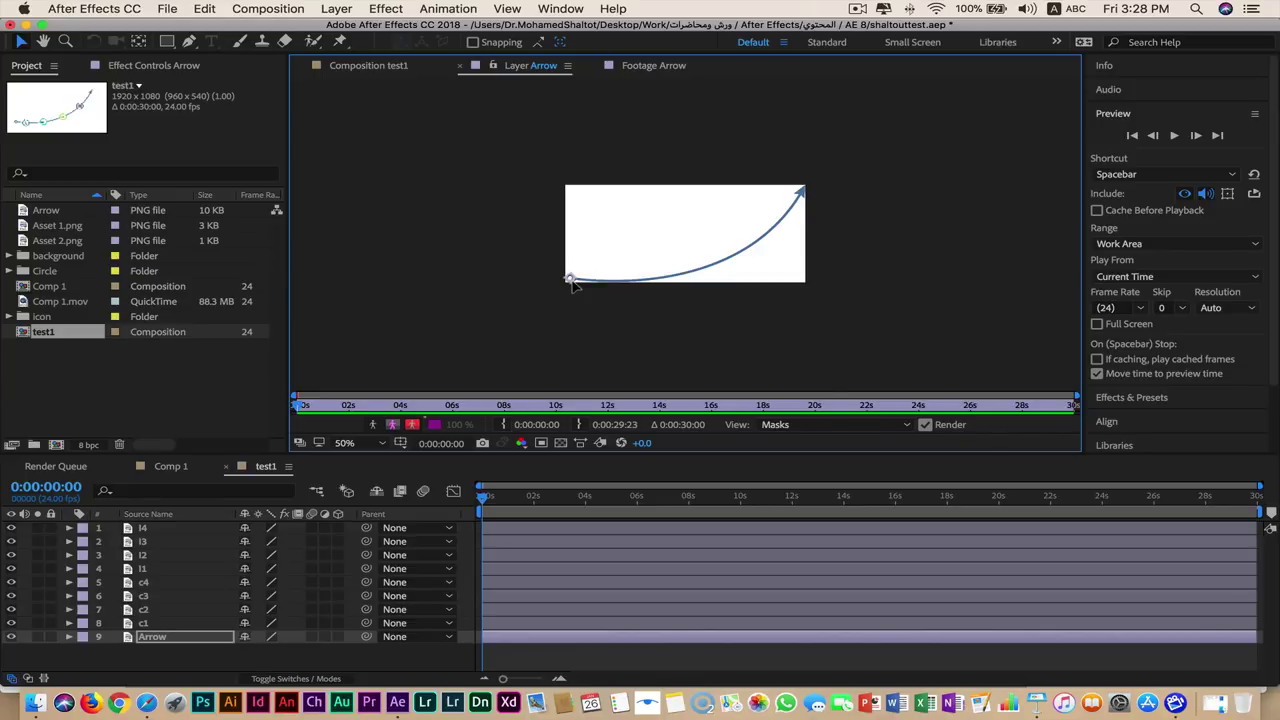
Back in test1, try moving the arrow down-left, then return it onto the icons.
{"action": "left_click", "coordinate": [369, 66]}
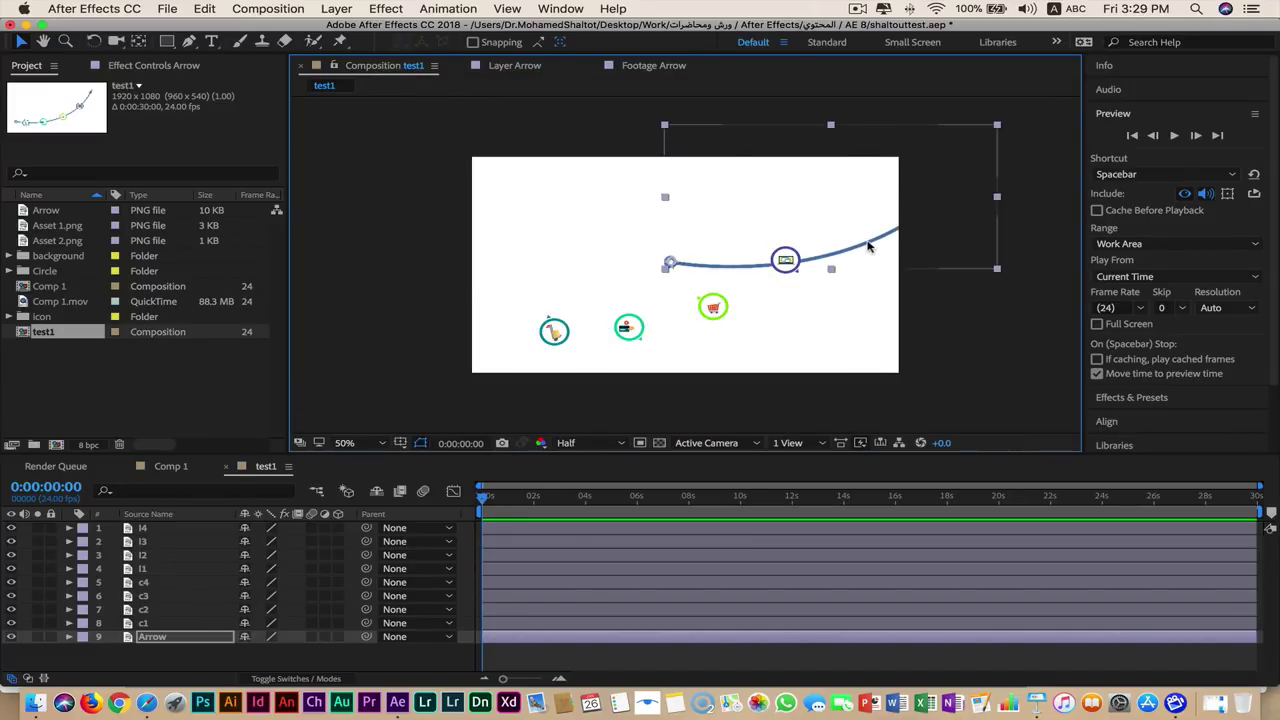
{"action": "left_click_drag", "start_coordinate": [853, 252], "coordinate": [680, 320]}
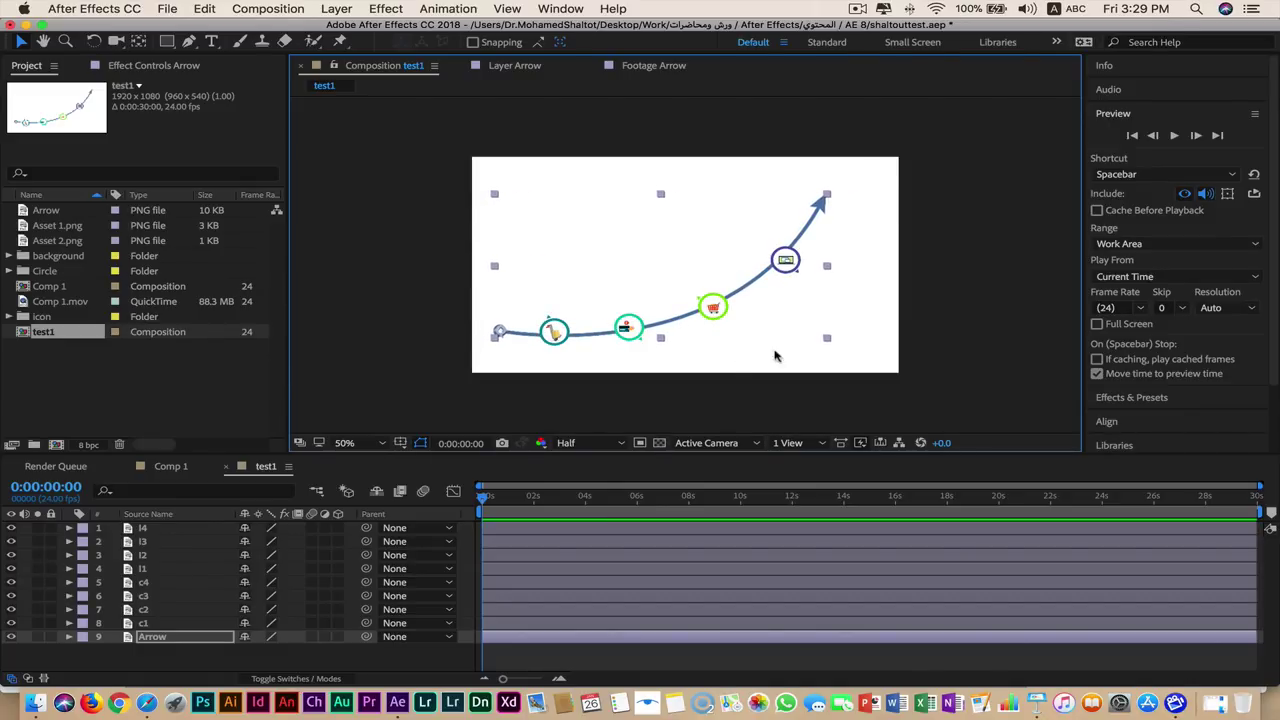
{"action": "left_click_drag", "start_coordinate": [822, 210], "coordinate": [822, 210]}
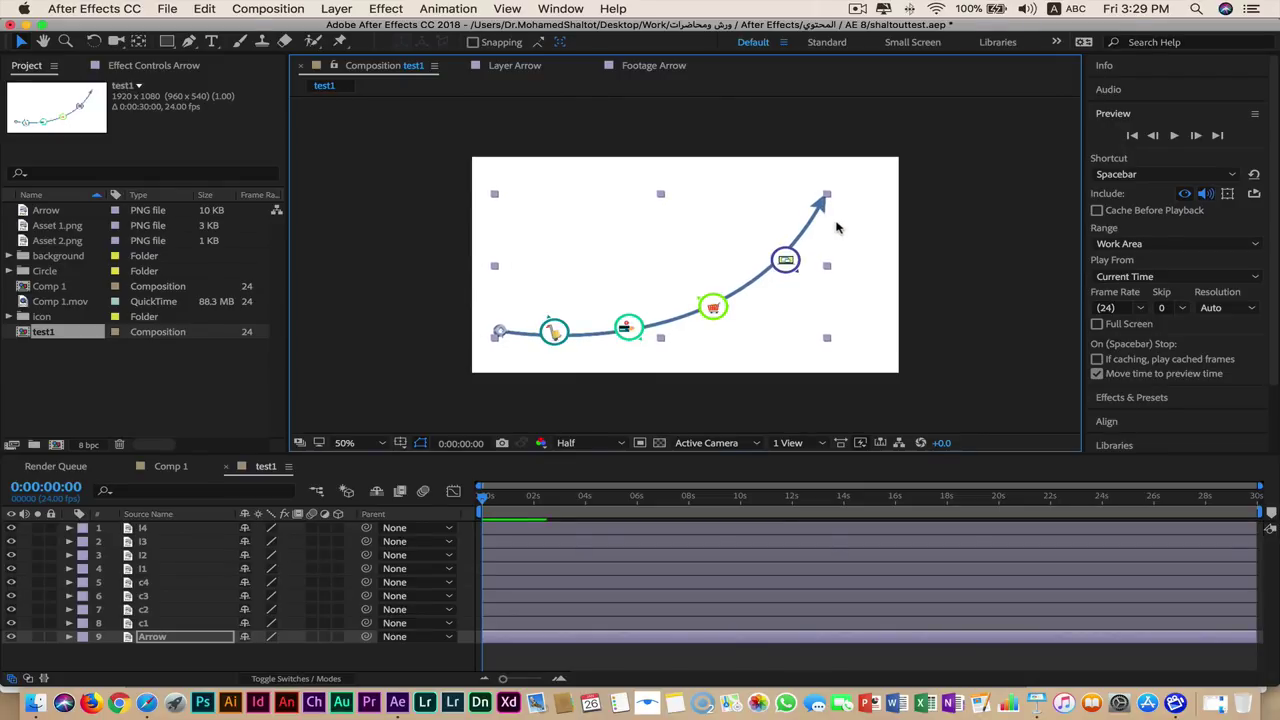
{"action": "left_click", "coordinate": [944, 283]}
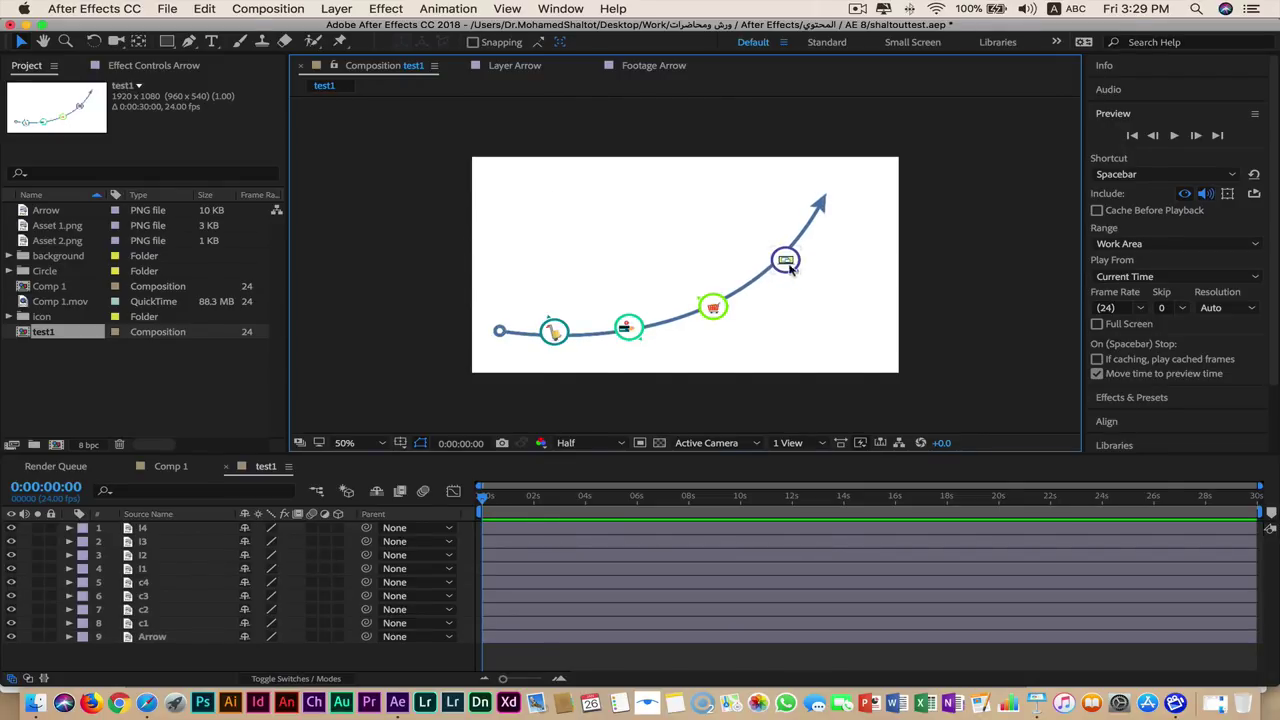
Nudge the purple c4 circle slightly left while checking the I3 and I4 icon layers.
{"action": "left_click", "coordinate": [725, 309]}
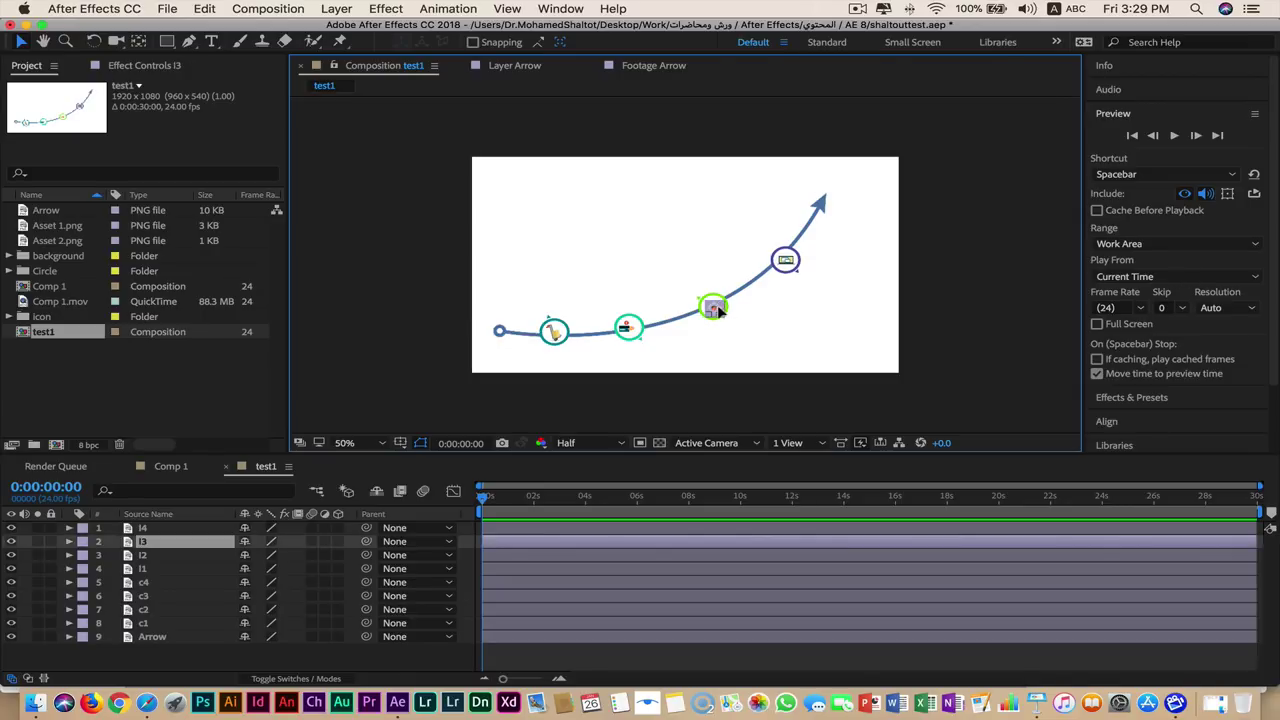
{"action": "left_click", "coordinate": [786, 274]}
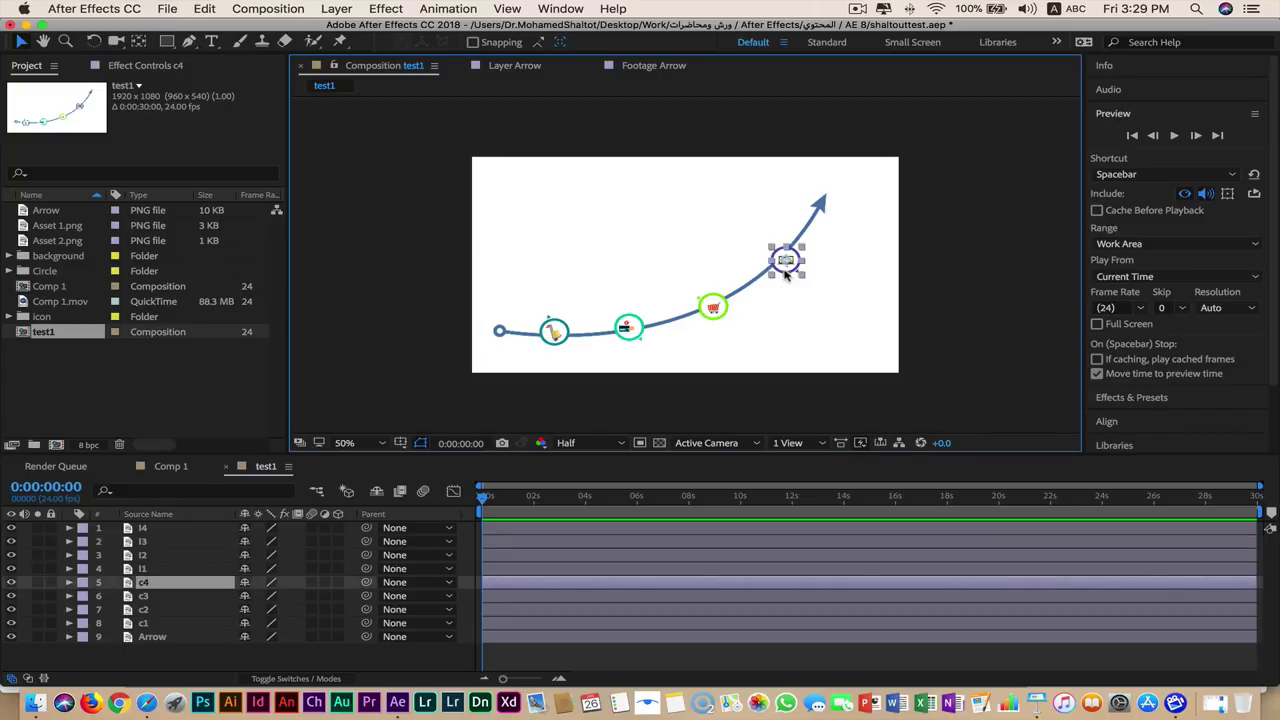
{"action": "left_click", "coordinate": [840, 310]}
{"action": "left_click", "coordinate": [798, 277]}
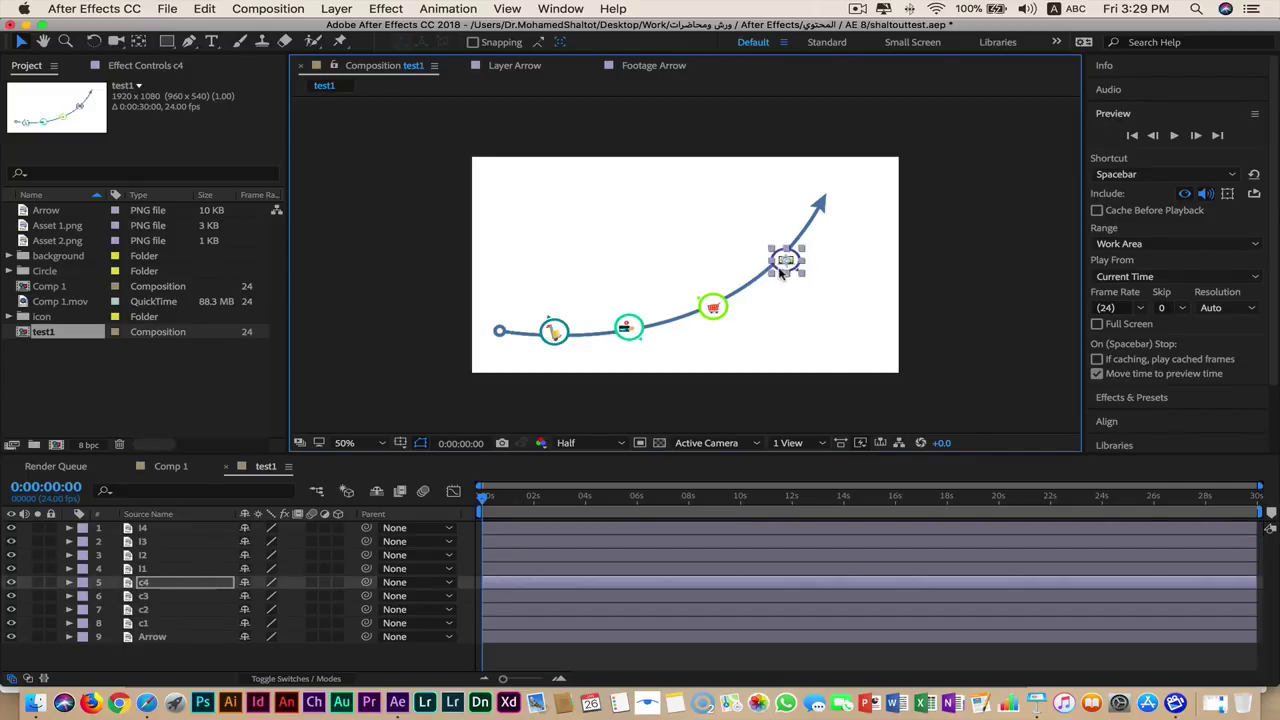
{"action": "key", "text": "shift+Left"}
{"action": "key", "text": "shift+Left"}
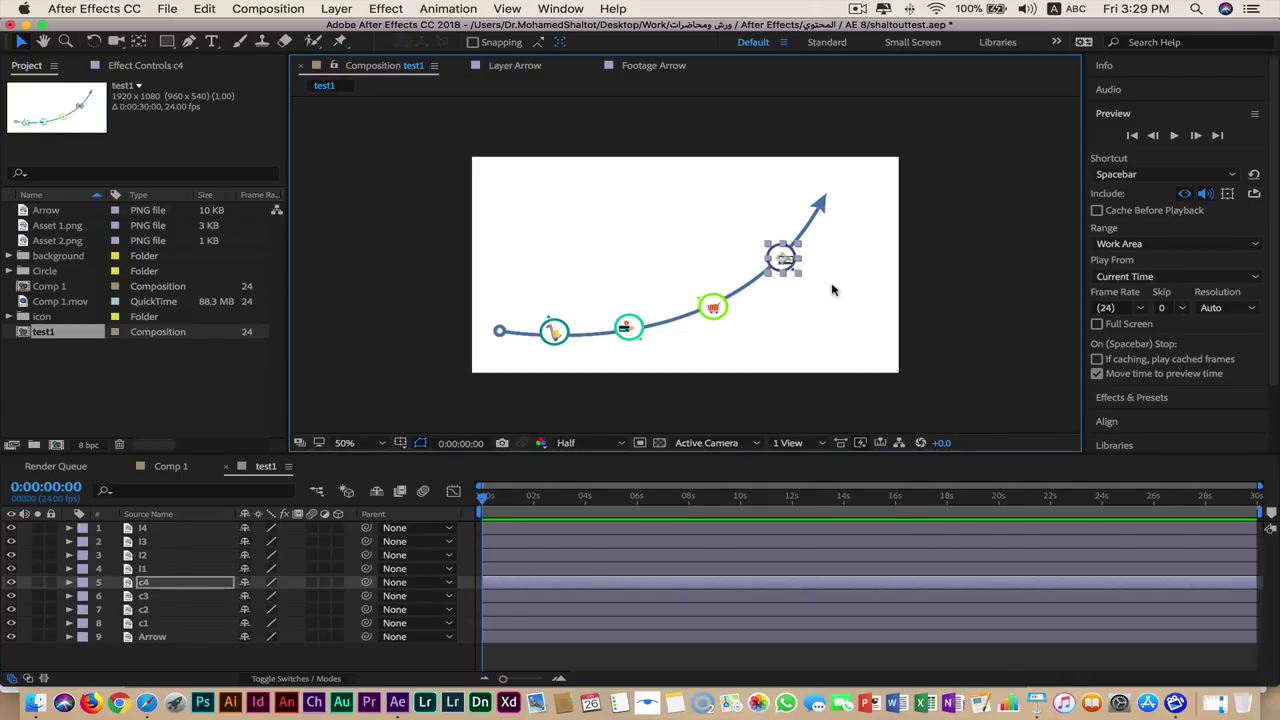
{"action": "left_click", "coordinate": [838, 296]}
{"action": "left_click", "coordinate": [786, 262]}
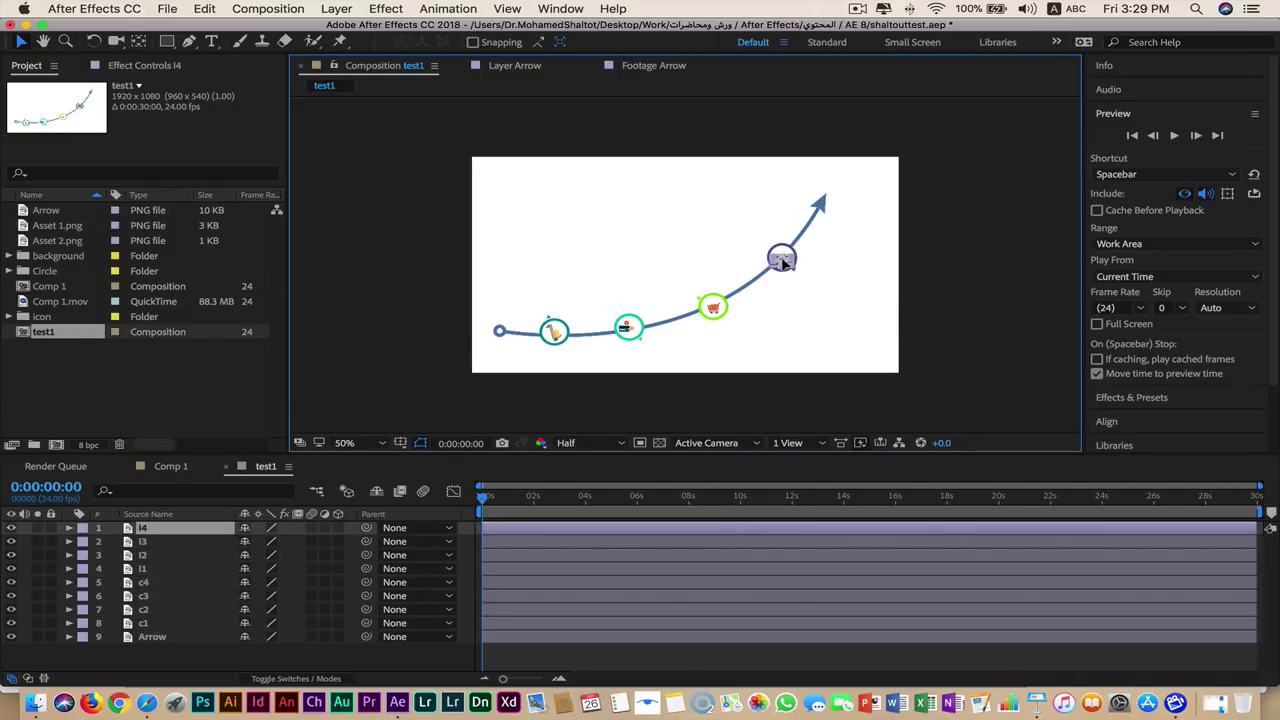
{"action": "left_click", "coordinate": [715, 311]}
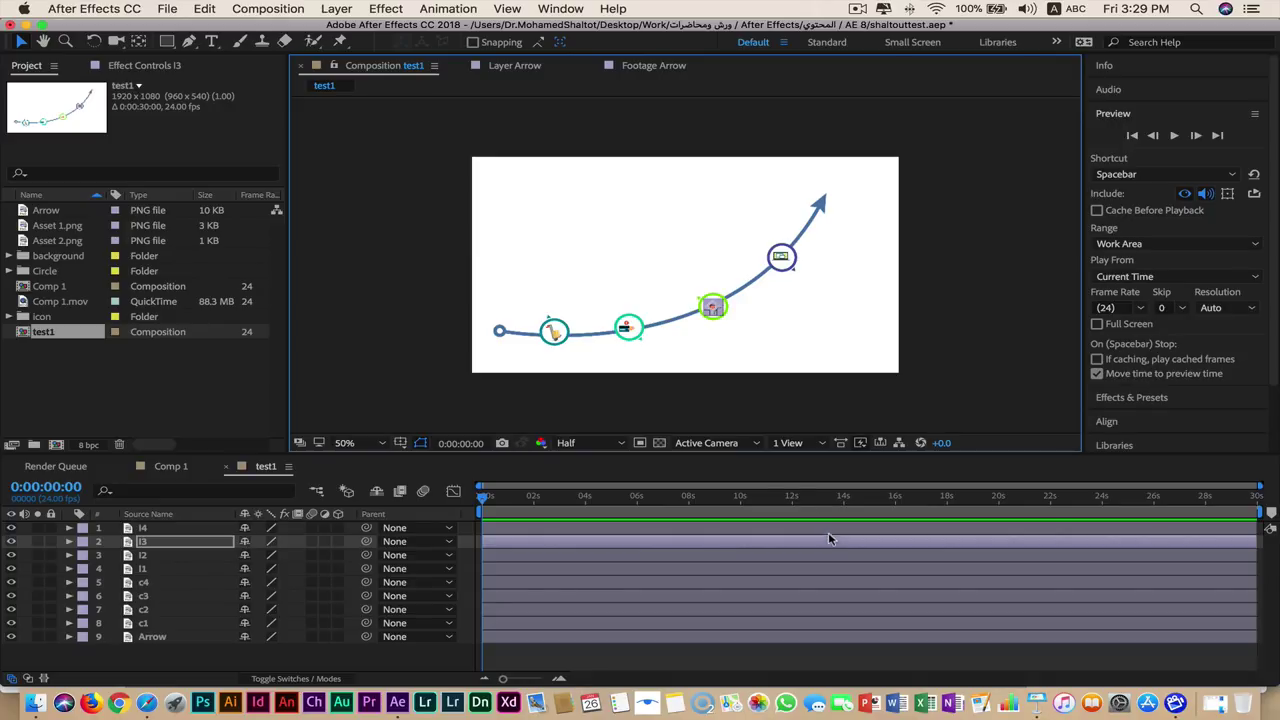
Try enlarging and moving the arrow, then undo both changes.
{"action": "left_click_drag", "start_coordinate": [441, 170], "coordinate": [948, 387]}
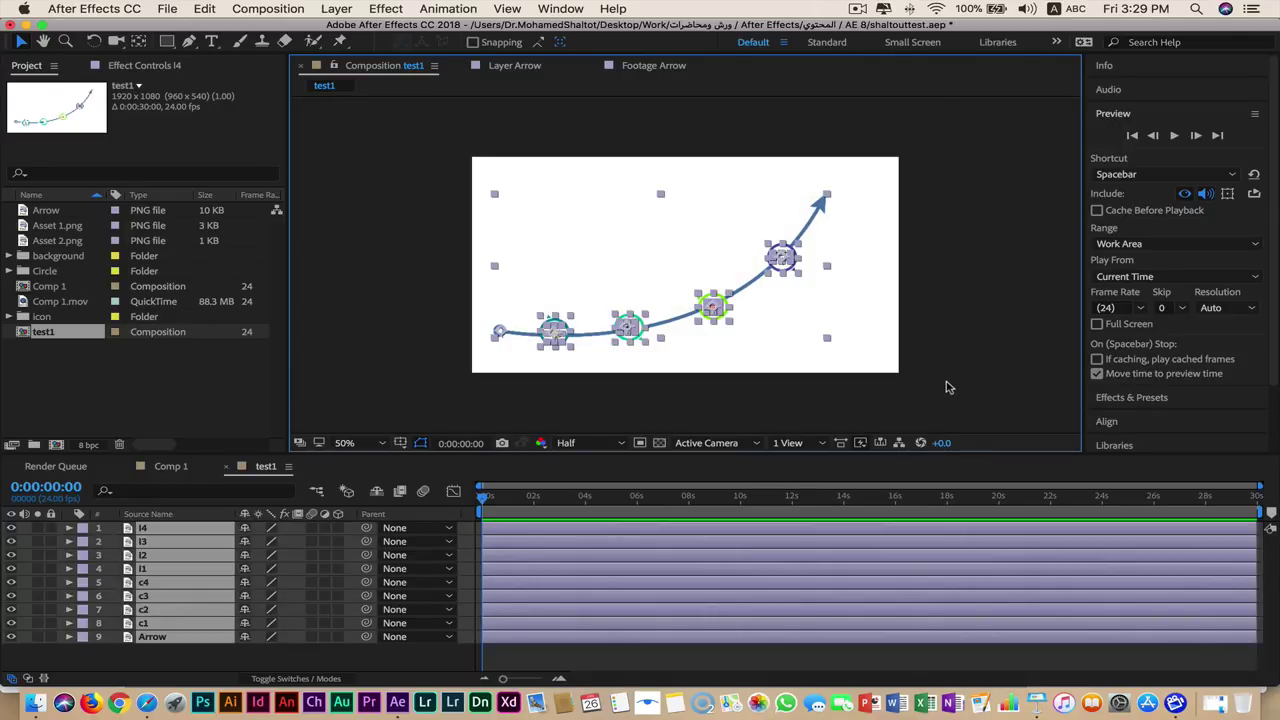
{"action": "left_click", "coordinate": [828, 200], "text": "shift"}
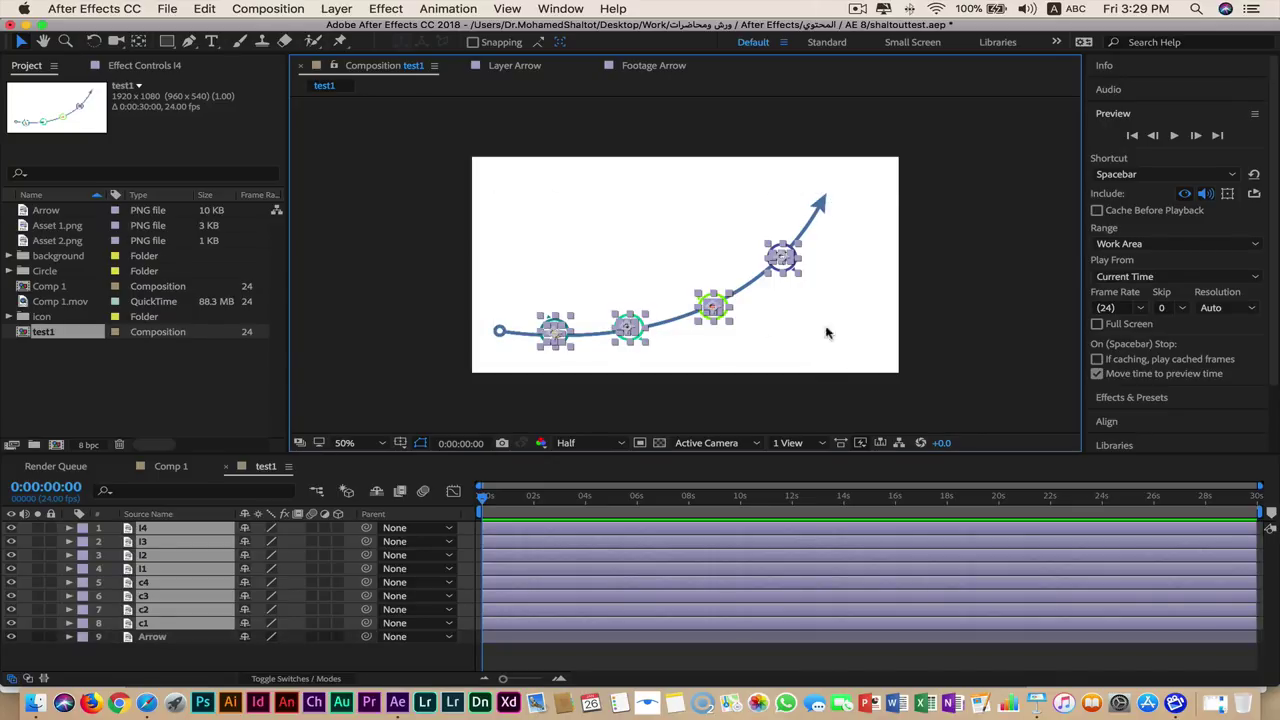
{"action": "left_click", "coordinate": [826, 203]}
{"action": "left_click_drag", "start_coordinate": [828, 197], "coordinate": [873, 180]}
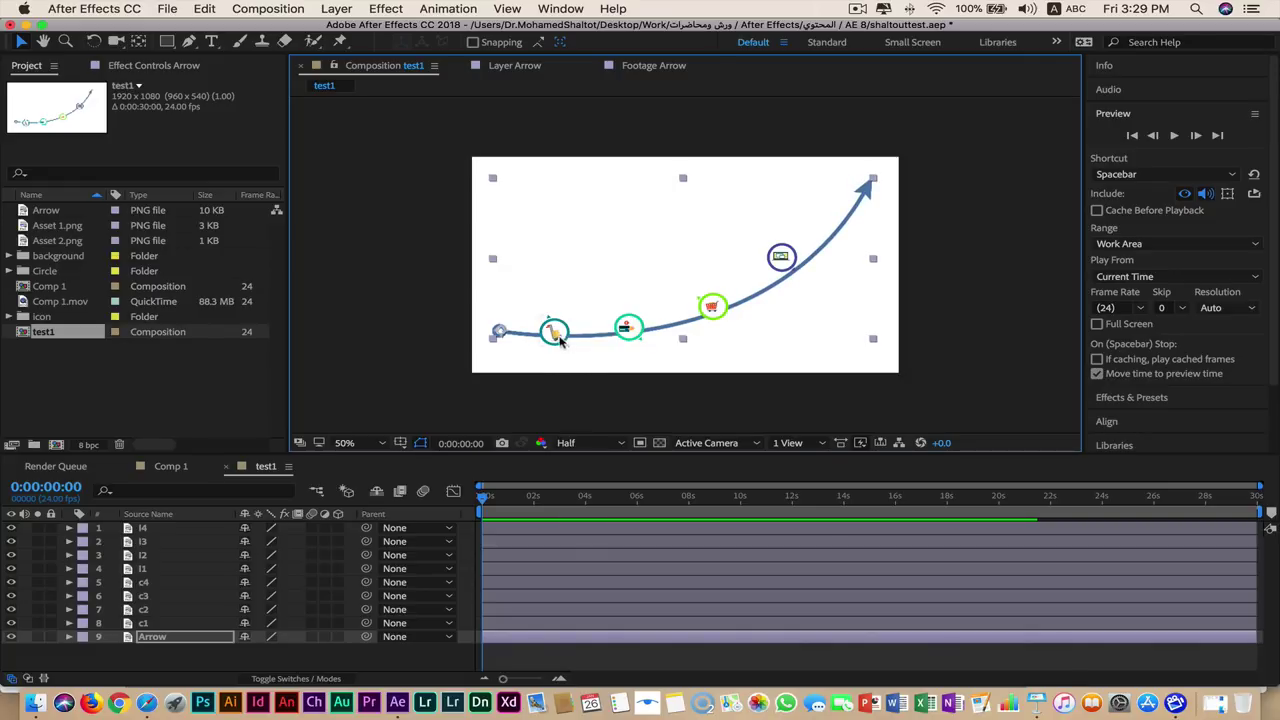
{"action": "left_click_drag", "start_coordinate": [540, 289], "coordinate": [624, 373]}
{"action": "key", "text": "super+z"}
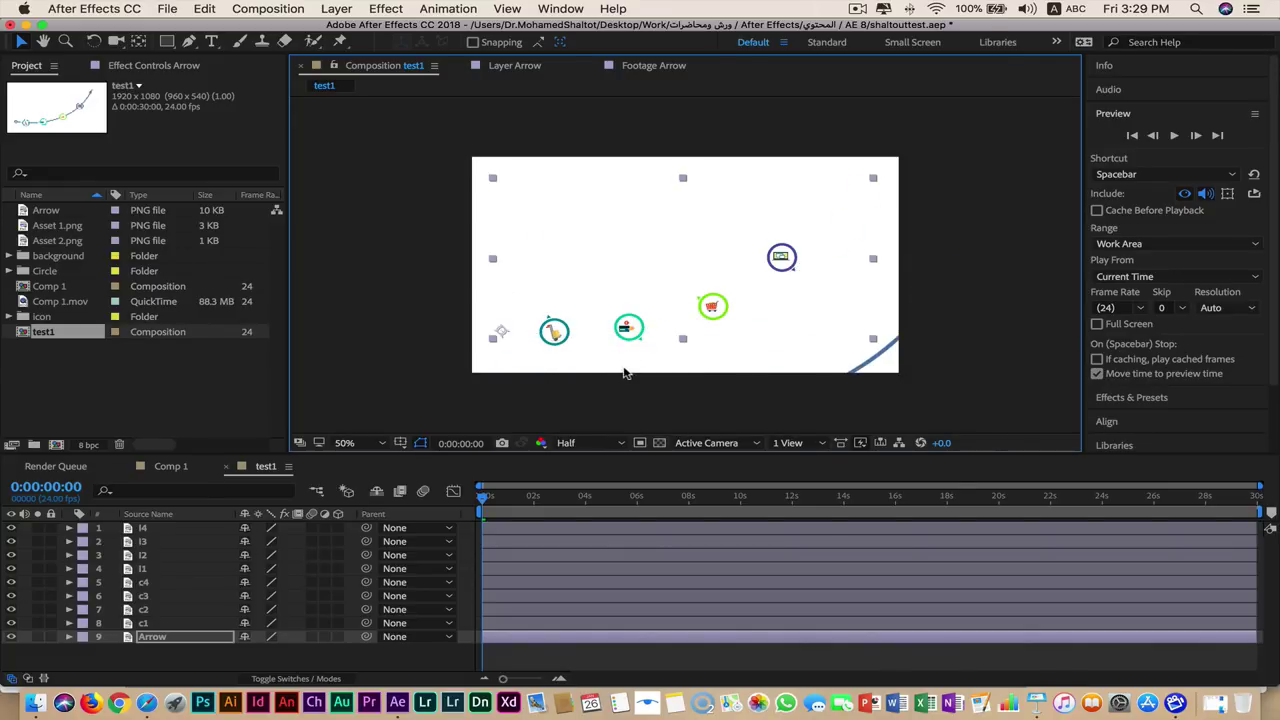
{"action": "key", "text": "super+z"}
{"action": "left_click", "coordinate": [957, 313]}
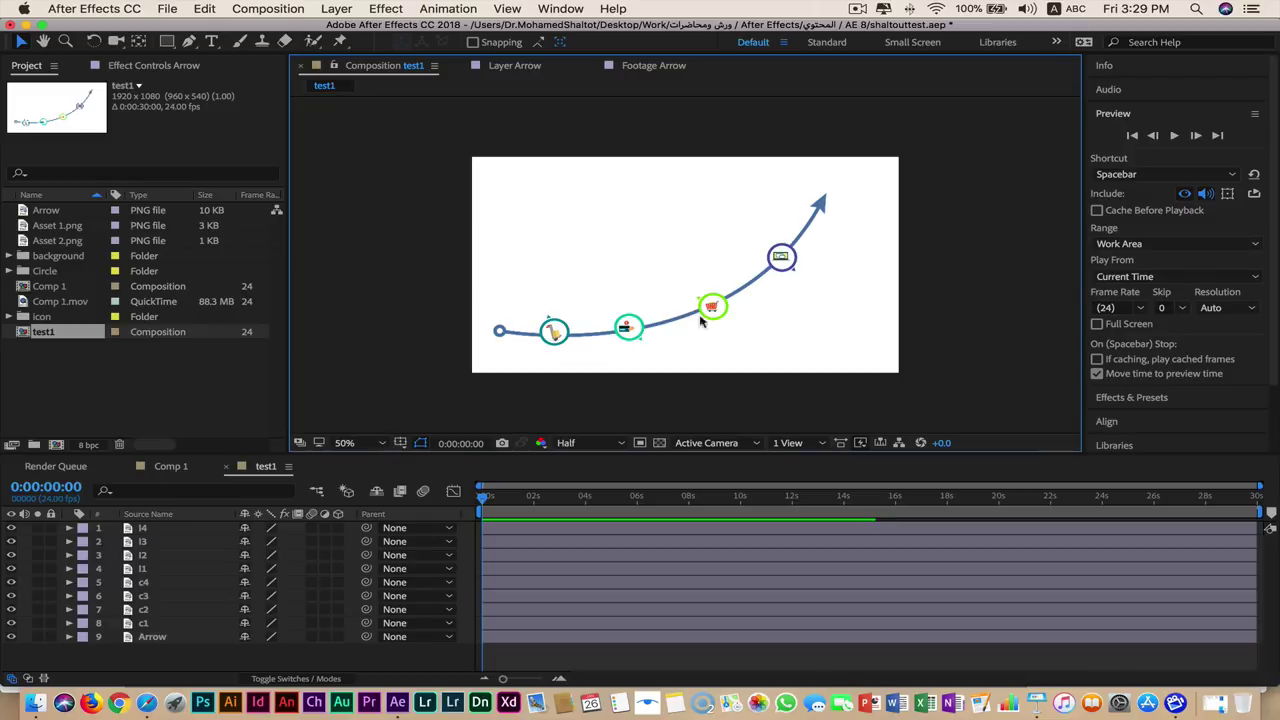
Nudge the c2 circle slightly left.
{"action": "left_click", "coordinate": [625, 327]}
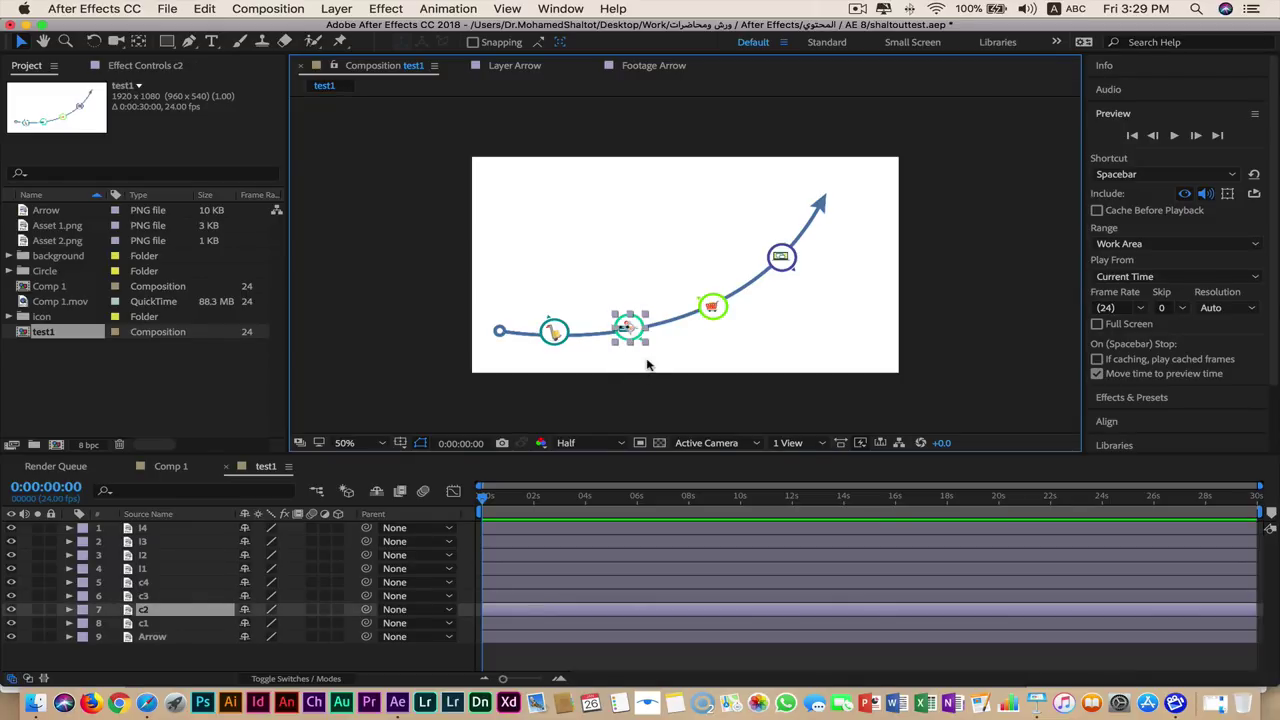
{"action": "key", "text": "shift+Left"}
{"action": "key", "text": "shift+Left"}
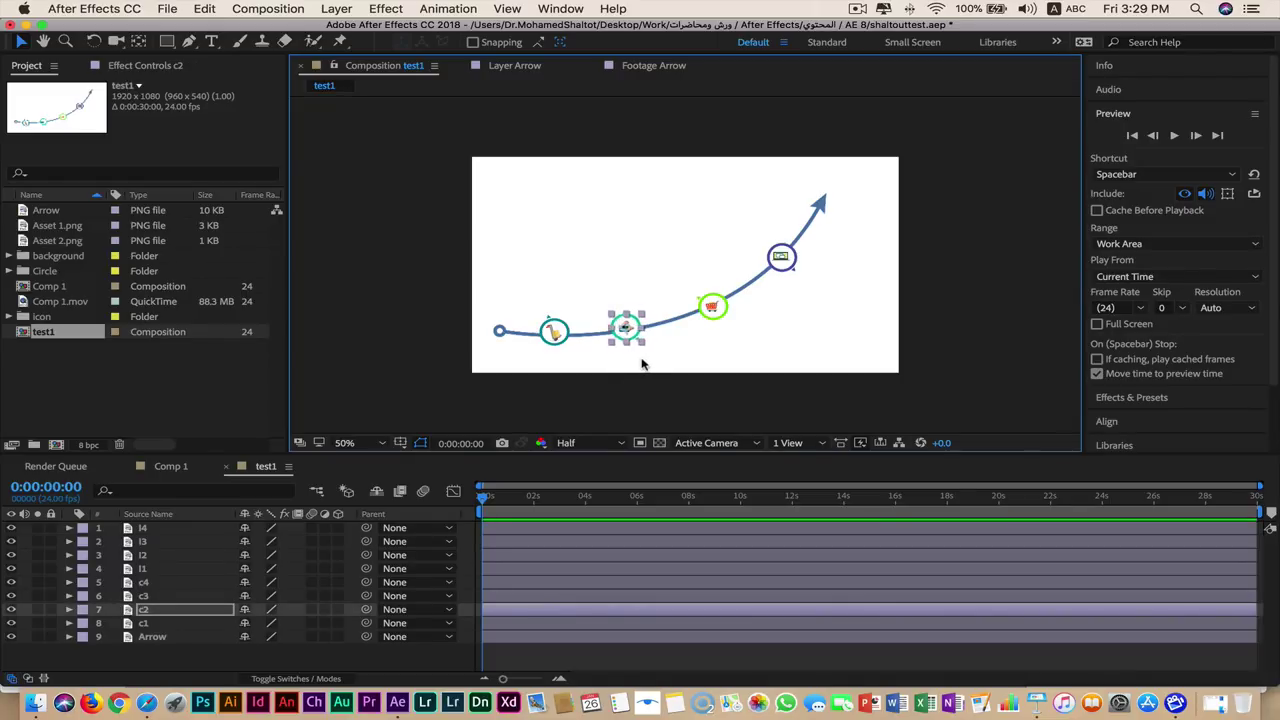
{"action": "scroll", "coordinate": [645, 365], "scroll_direction": "up", "scroll_amount": 1}
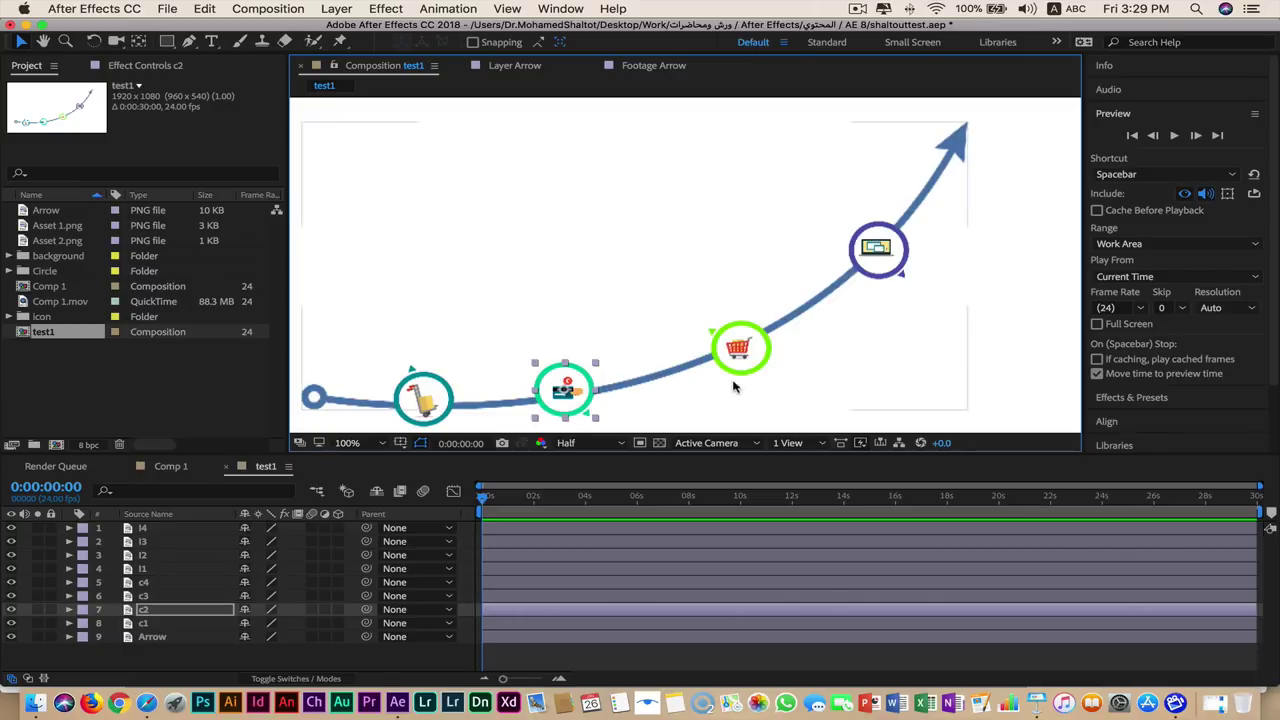
{"action": "scroll", "coordinate": [743, 379], "scroll_direction": "down", "scroll_amount": 3}
At 100% viewer zoom, nudge the arrow slightly up-left and the c4 circle upward.
{"action": "key", "text": "period"}
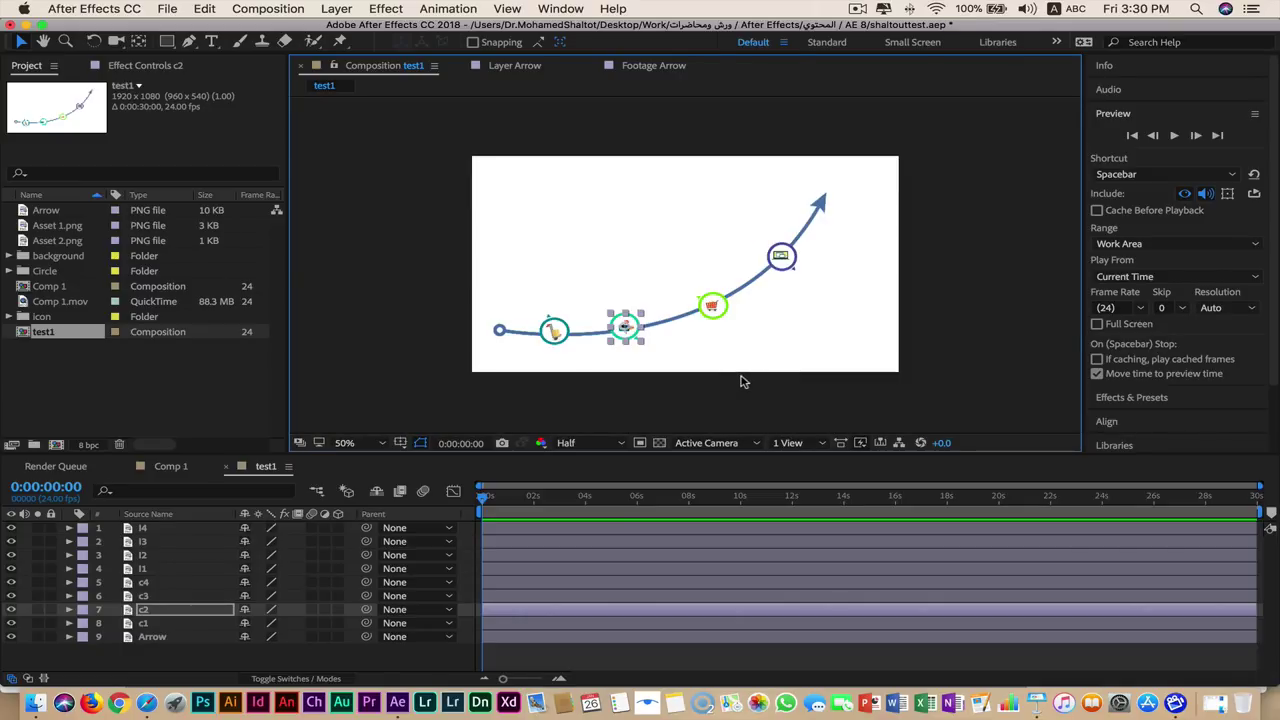
{"action": "key", "text": "period"}
{"action": "left_click", "coordinate": [747, 364]}
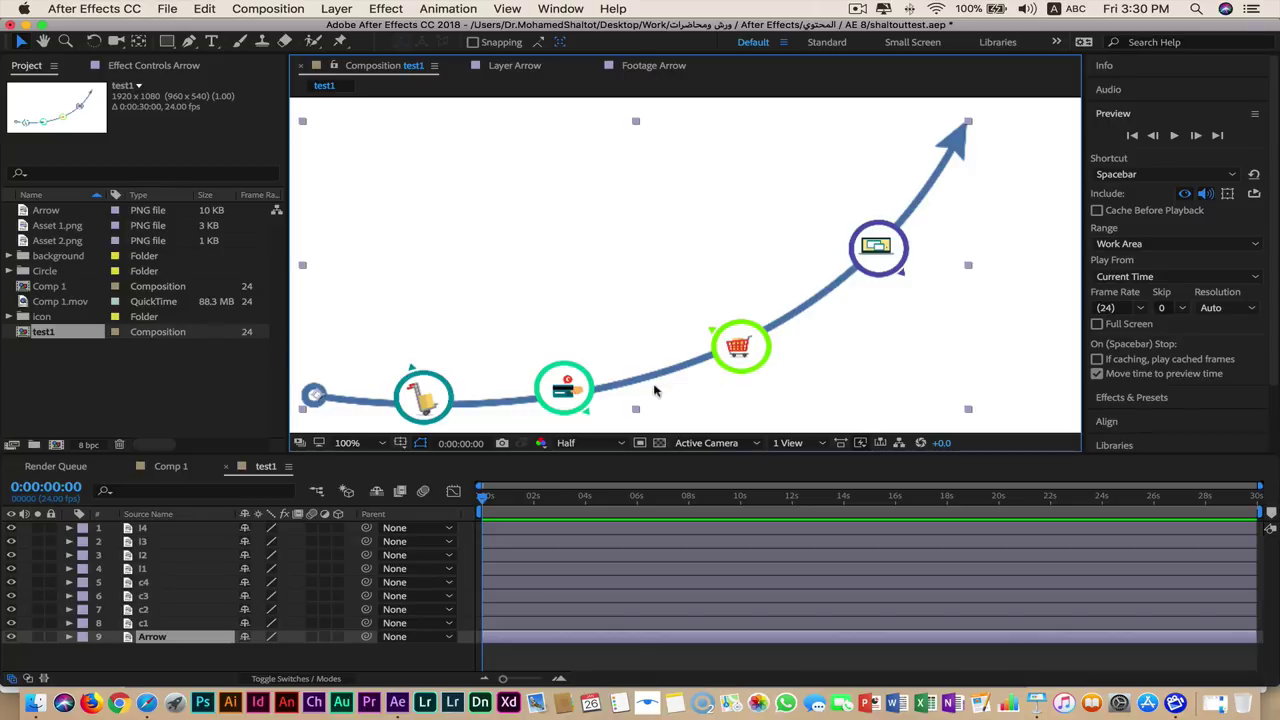
{"action": "left_click_drag", "start_coordinate": [587, 405], "coordinate": [578, 400]}
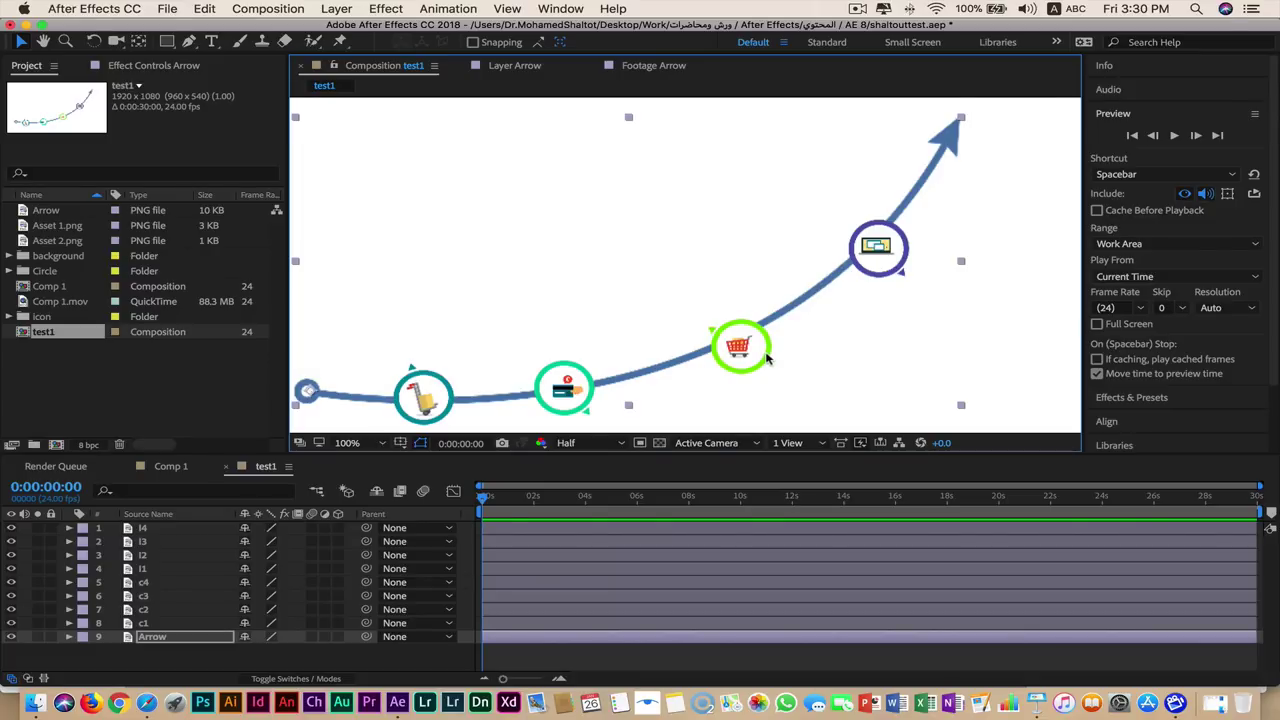
{"action": "left_click", "coordinate": [1036, 298]}
{"action": "left_click", "coordinate": [881, 280]}
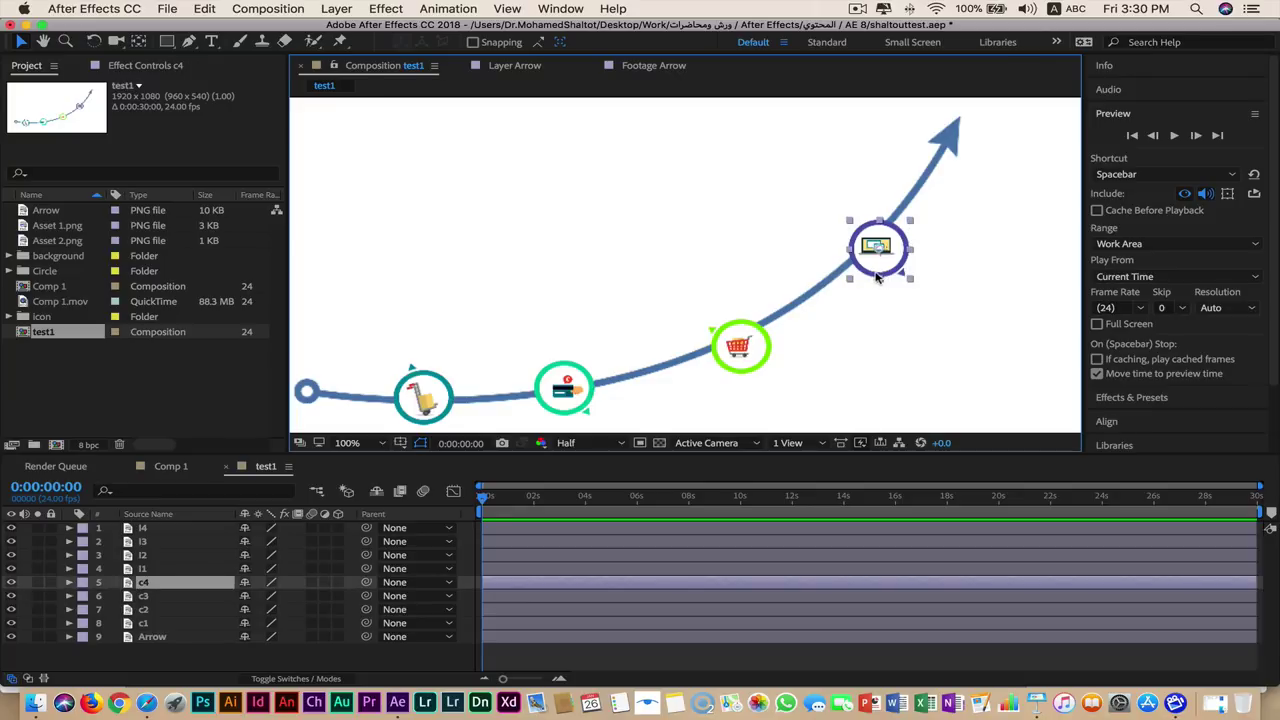
{"action": "left_click_drag", "start_coordinate": [873, 277], "coordinate": [889, 250]}
{"action": "key", "text": "Return"}
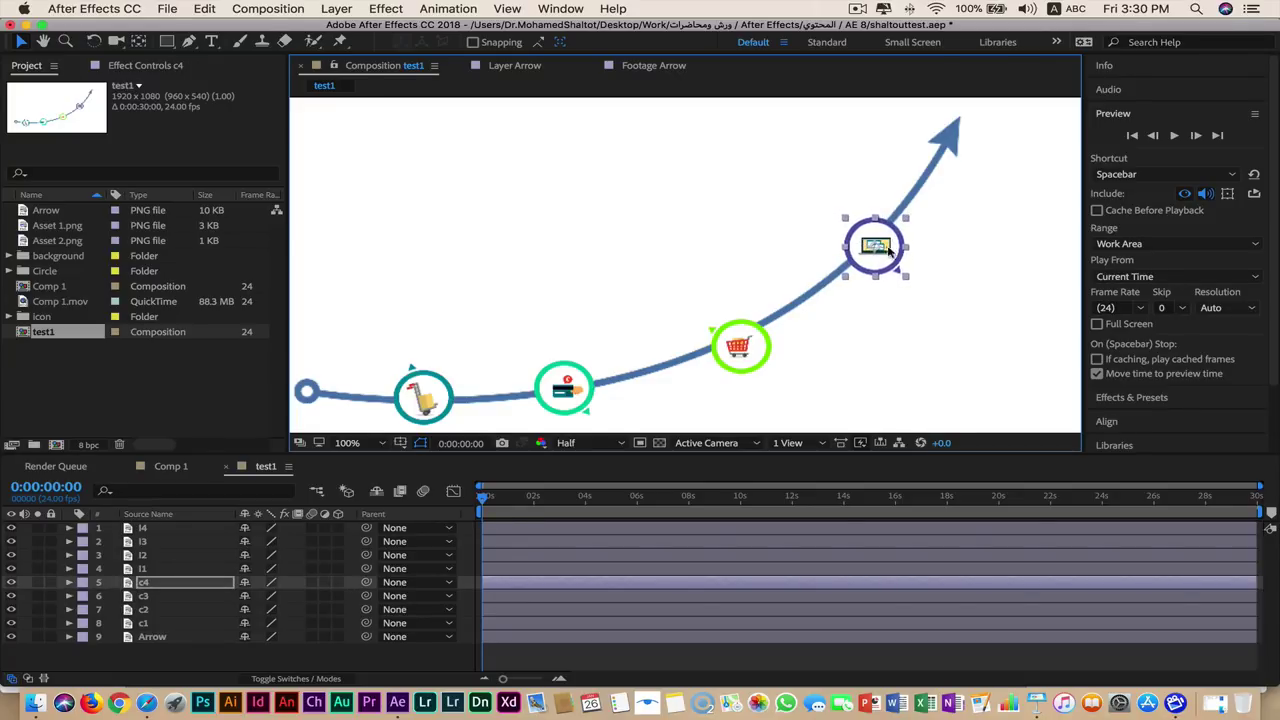
Nudge the c3 cart circle and the c2 circle slightly up-left onto the curve.
{"action": "left_click_drag", "start_coordinate": [729, 372], "coordinate": [722, 368]}
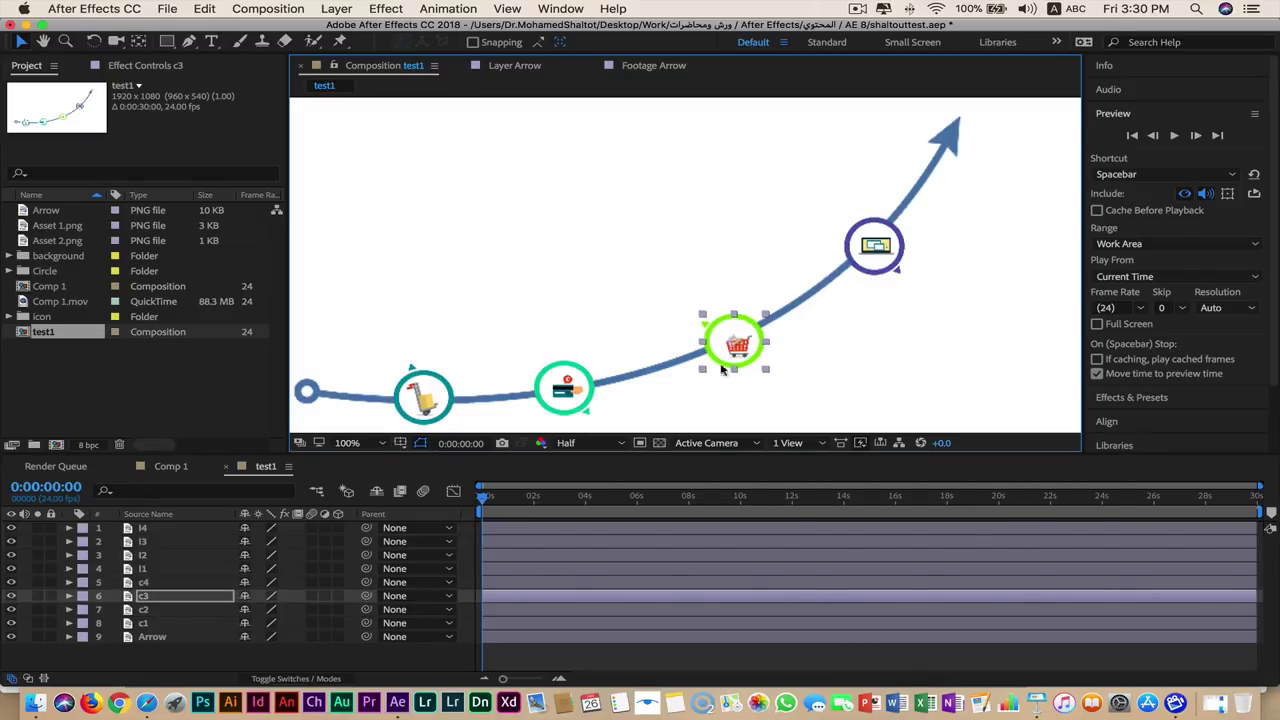
{"action": "left_click", "coordinate": [586, 393]}
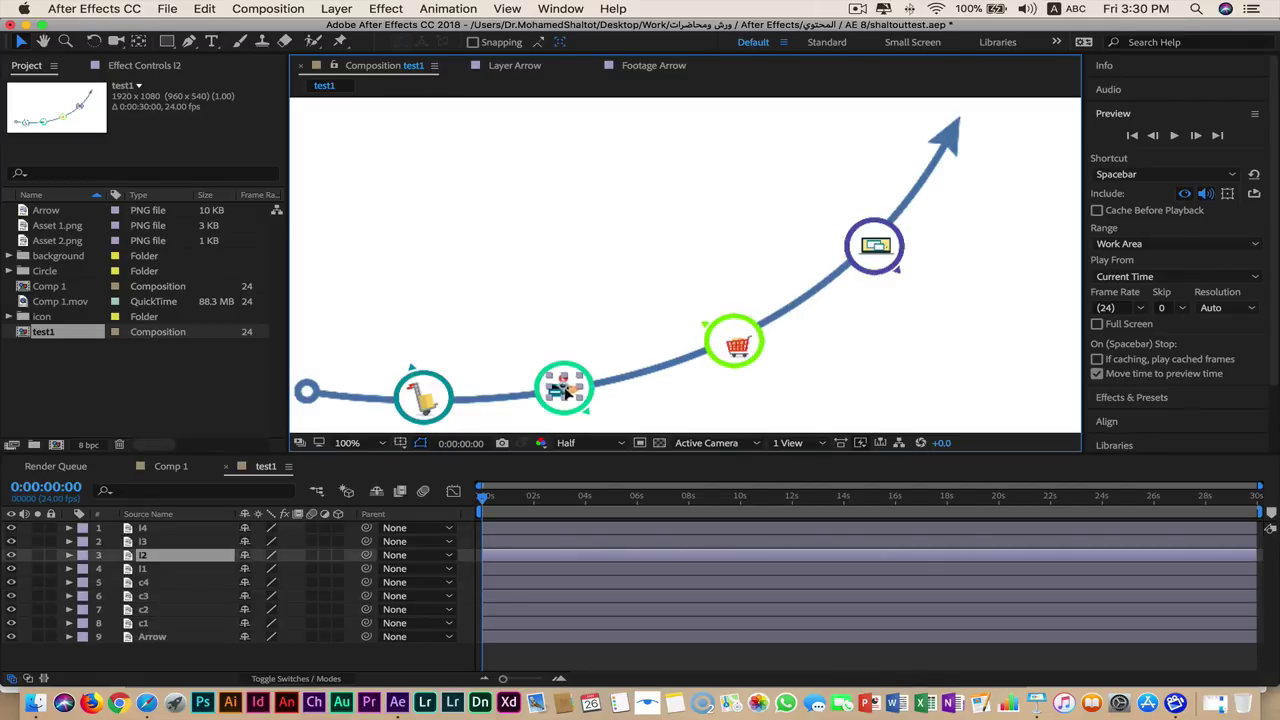
{"action": "left_click_drag", "start_coordinate": [588, 395], "coordinate": [585, 393]}
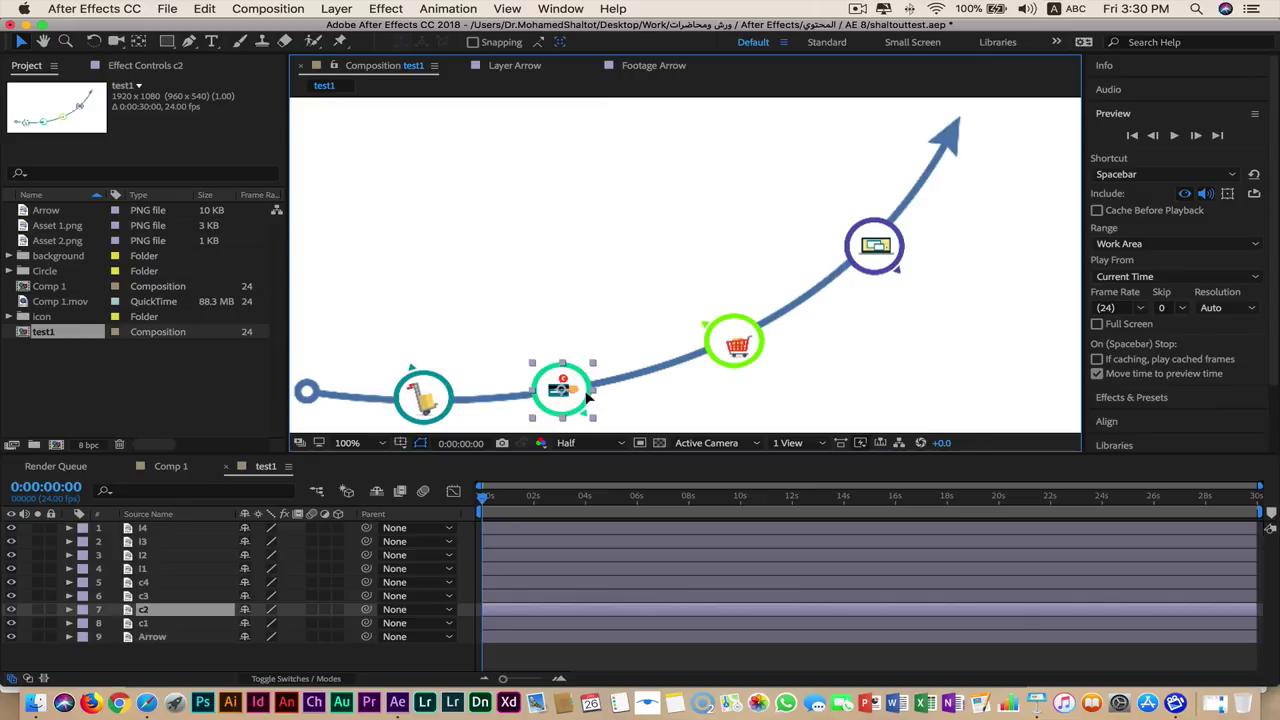
{"action": "left_click", "coordinate": [550, 303]}
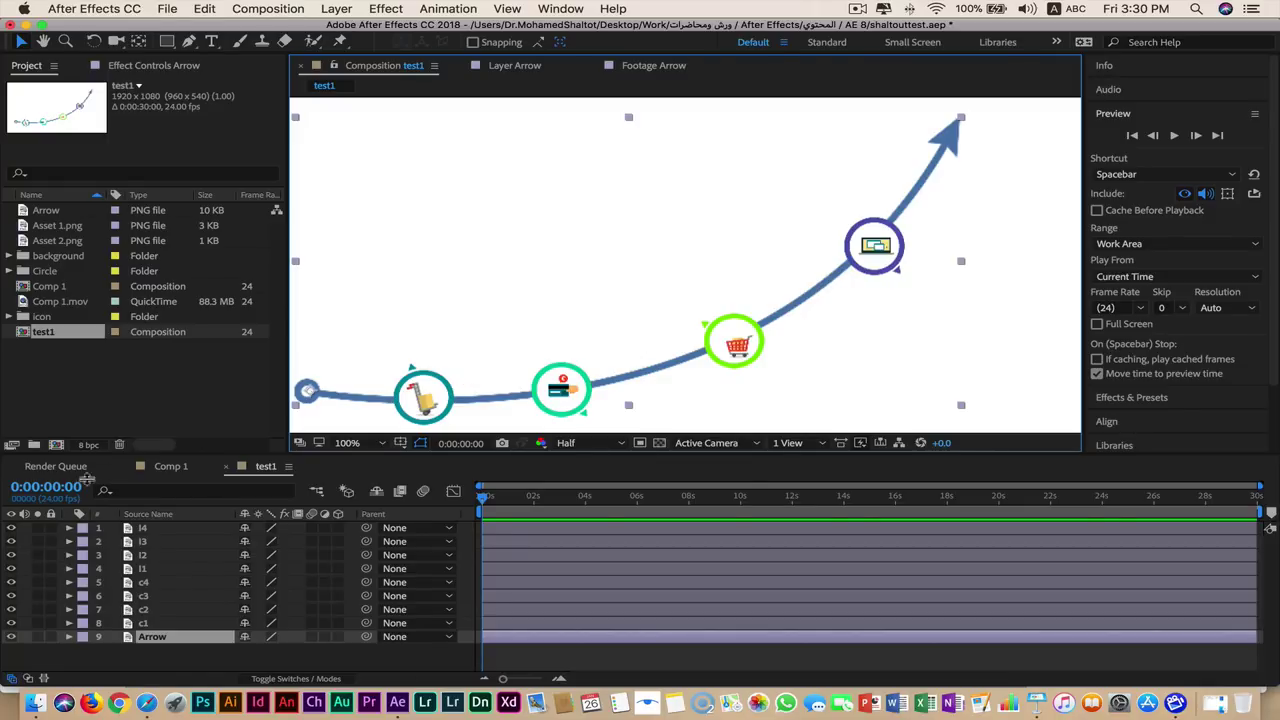
Enable Scale keyframing on the Arrow layer and add a keyframe at 0:00:04:01.
{"action": "left_click", "coordinate": [185, 641]}
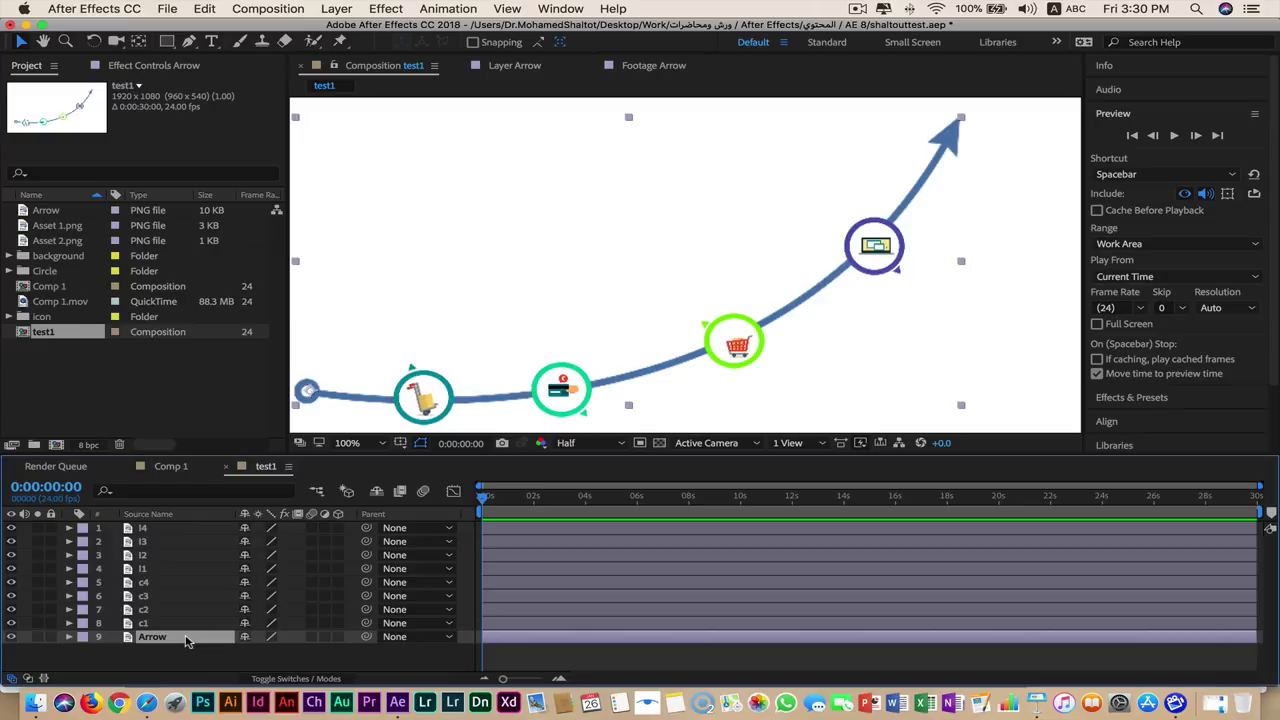
{"action": "key", "text": "s"}
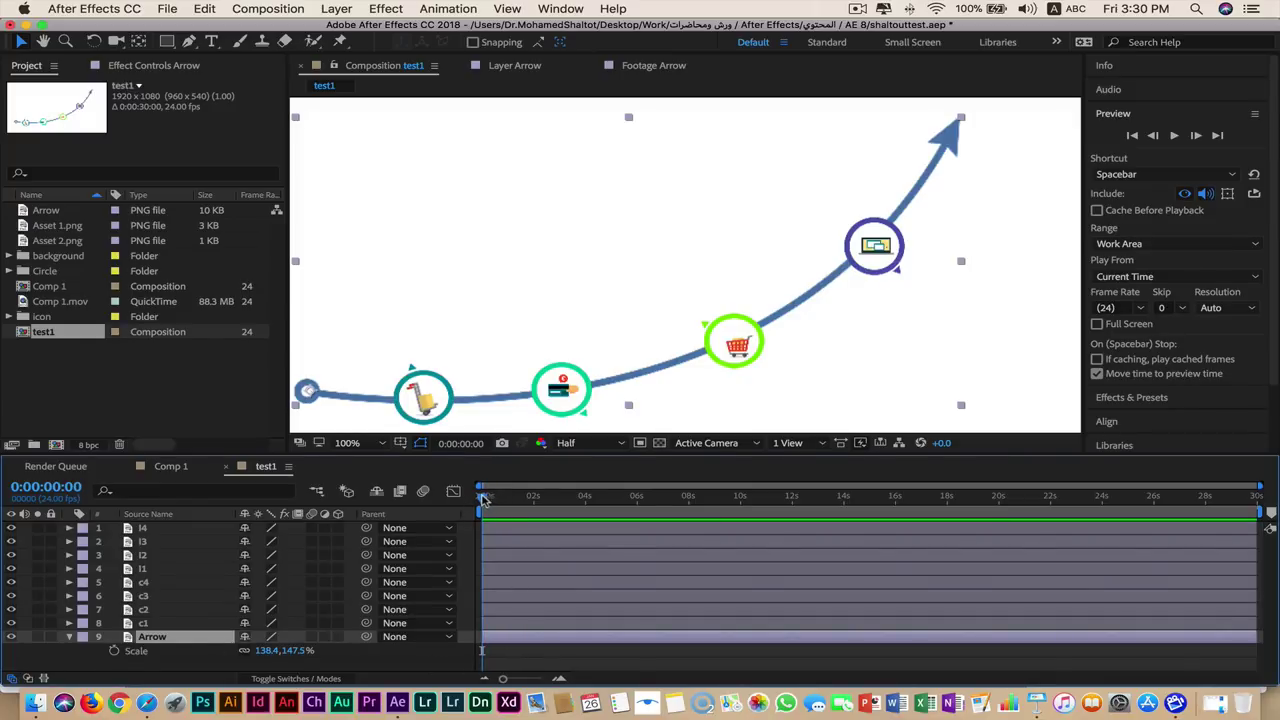
{"action": "left_click", "coordinate": [115, 651]}
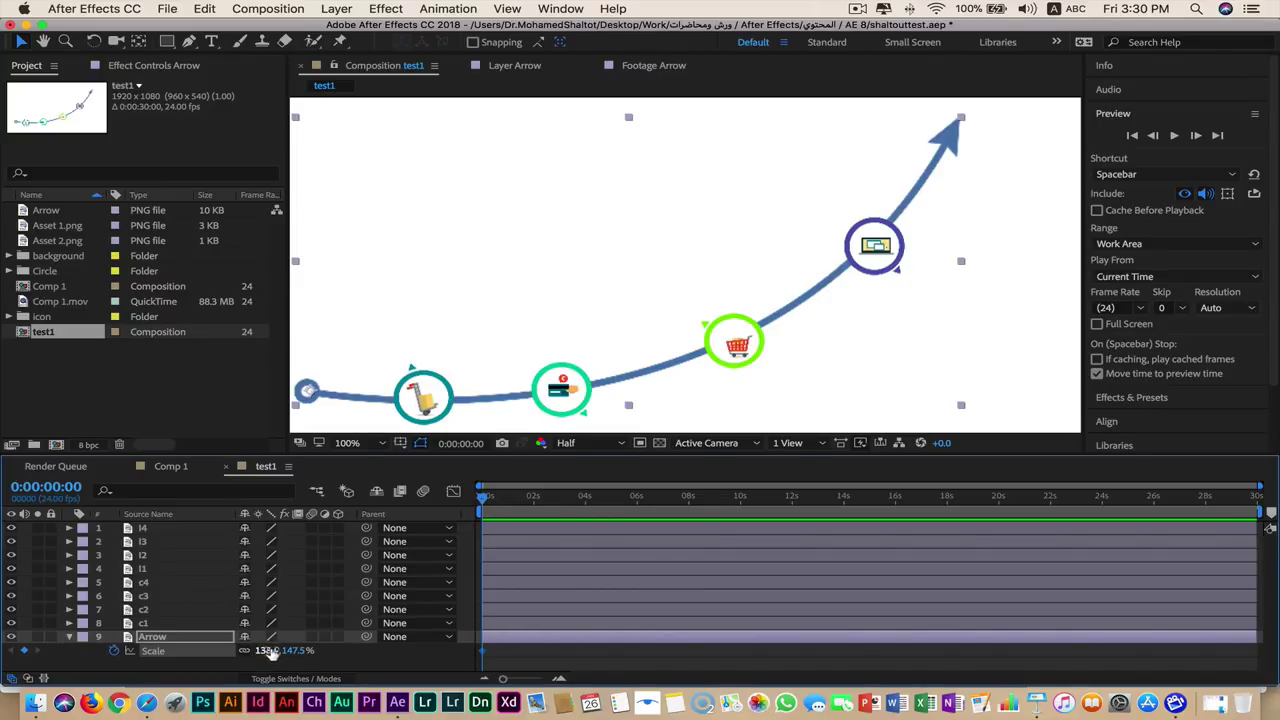
{"action": "left_click_drag", "start_coordinate": [483, 503], "coordinate": [588, 508]}
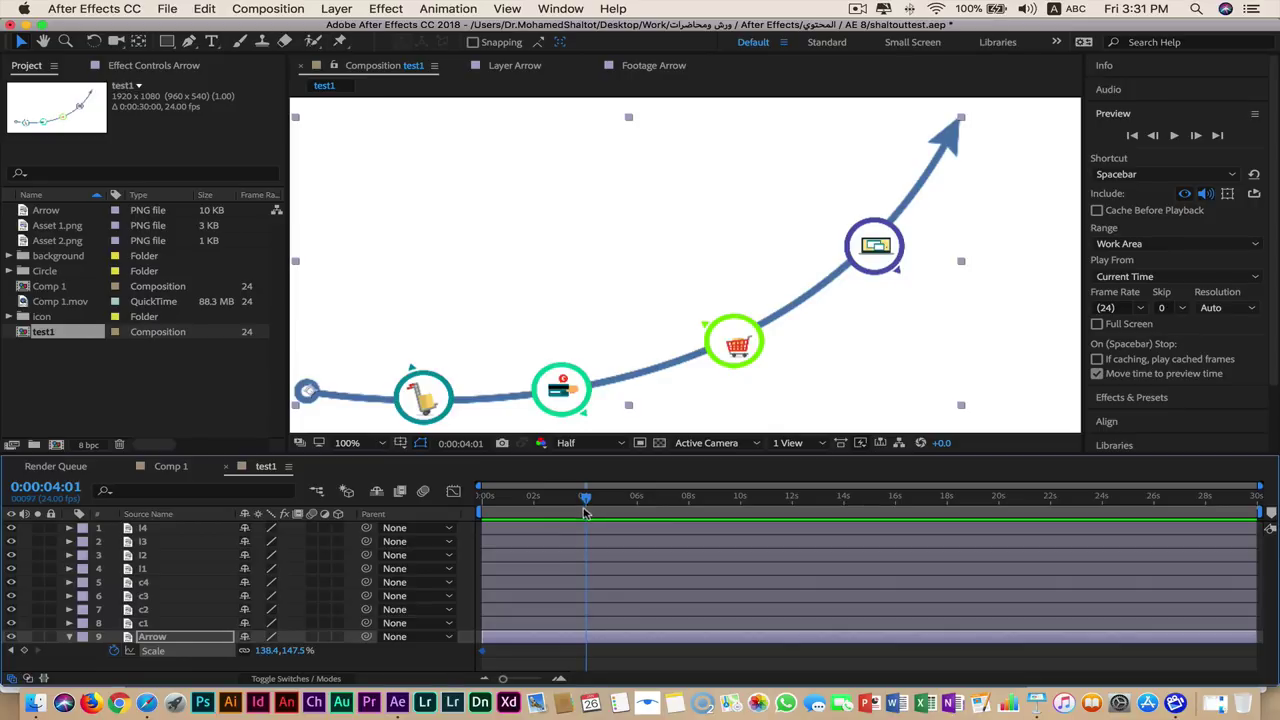
{"action": "left_click", "coordinate": [26, 651]}
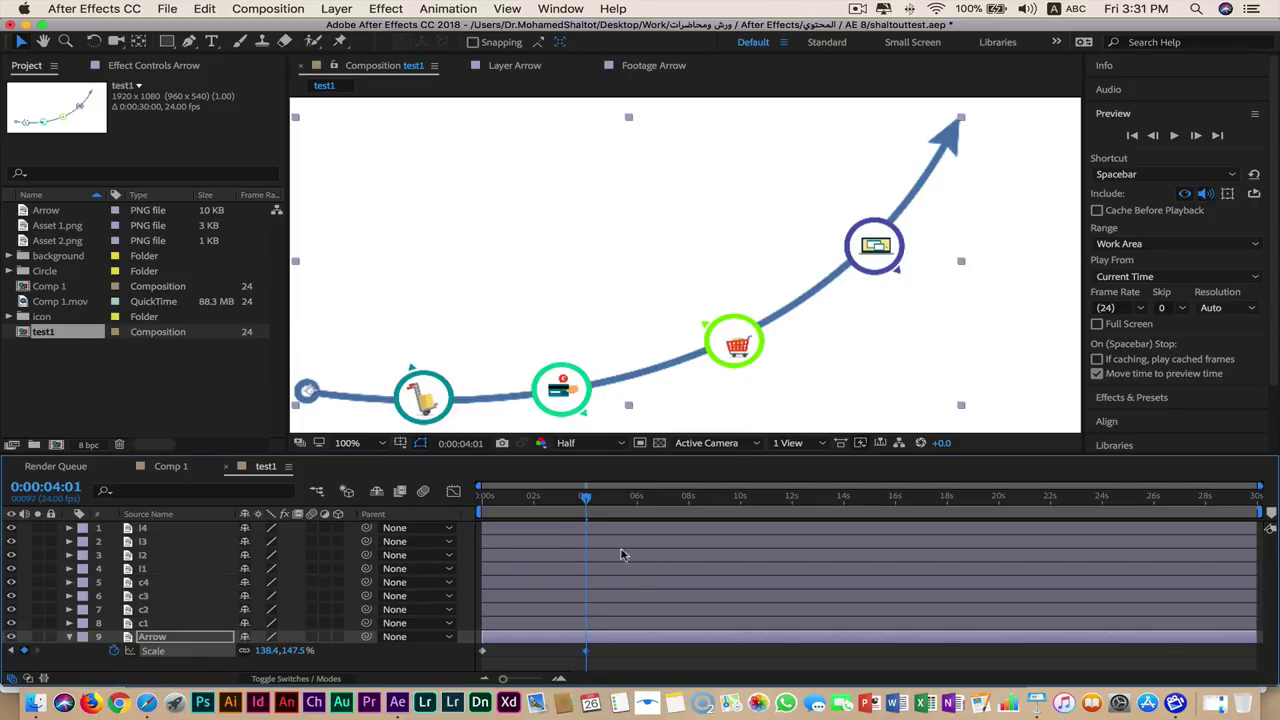
Set the arrow's Scale to 0% at 0:00:00:00 and preview it growing.
{"action": "left_click", "coordinate": [579, 497]}
{"action": "left_click", "coordinate": [484, 499]}
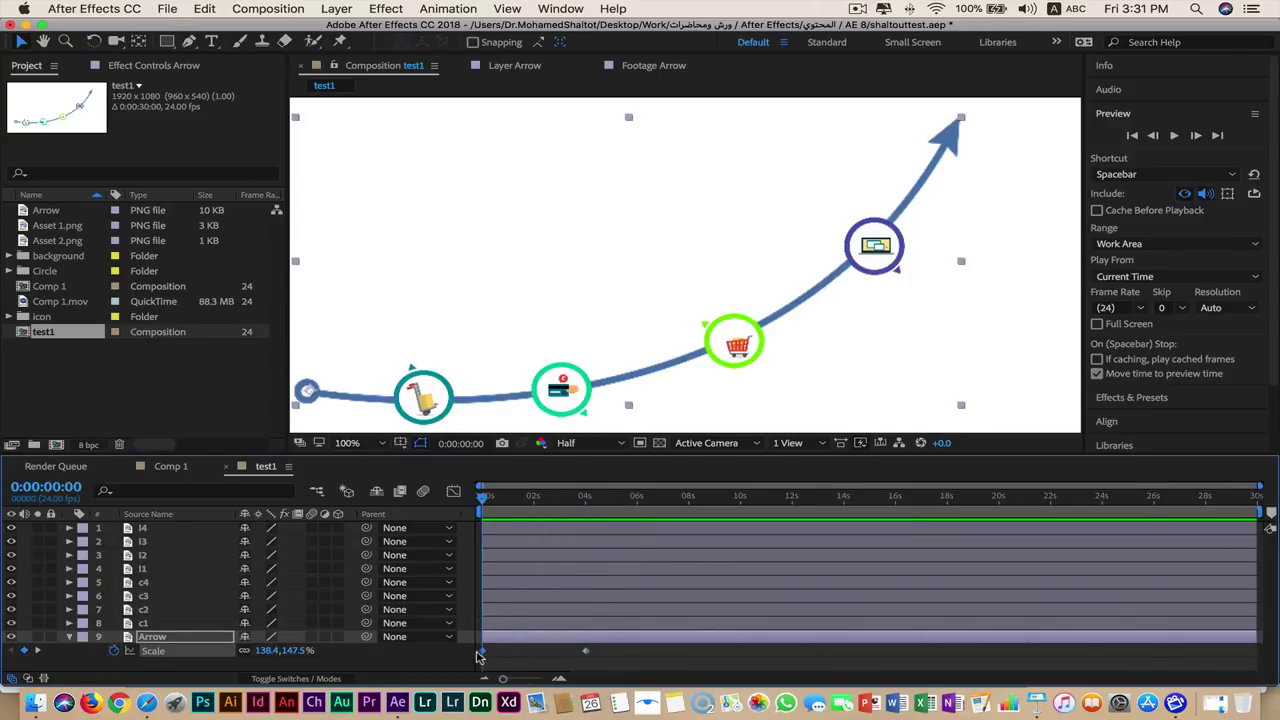
{"action": "left_click_drag", "start_coordinate": [265, 651], "coordinate": [215, 651]}
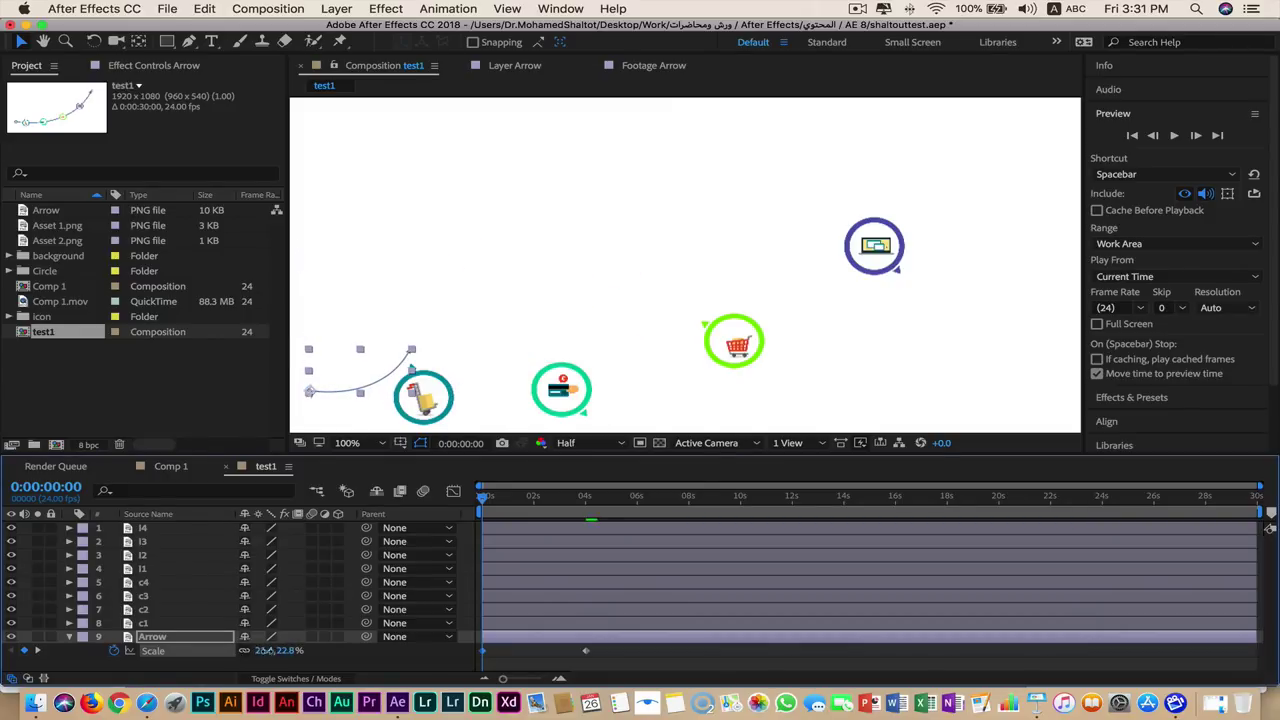
{"action": "left_click", "coordinate": [265, 651]}
{"action": "type", "text": "0"}
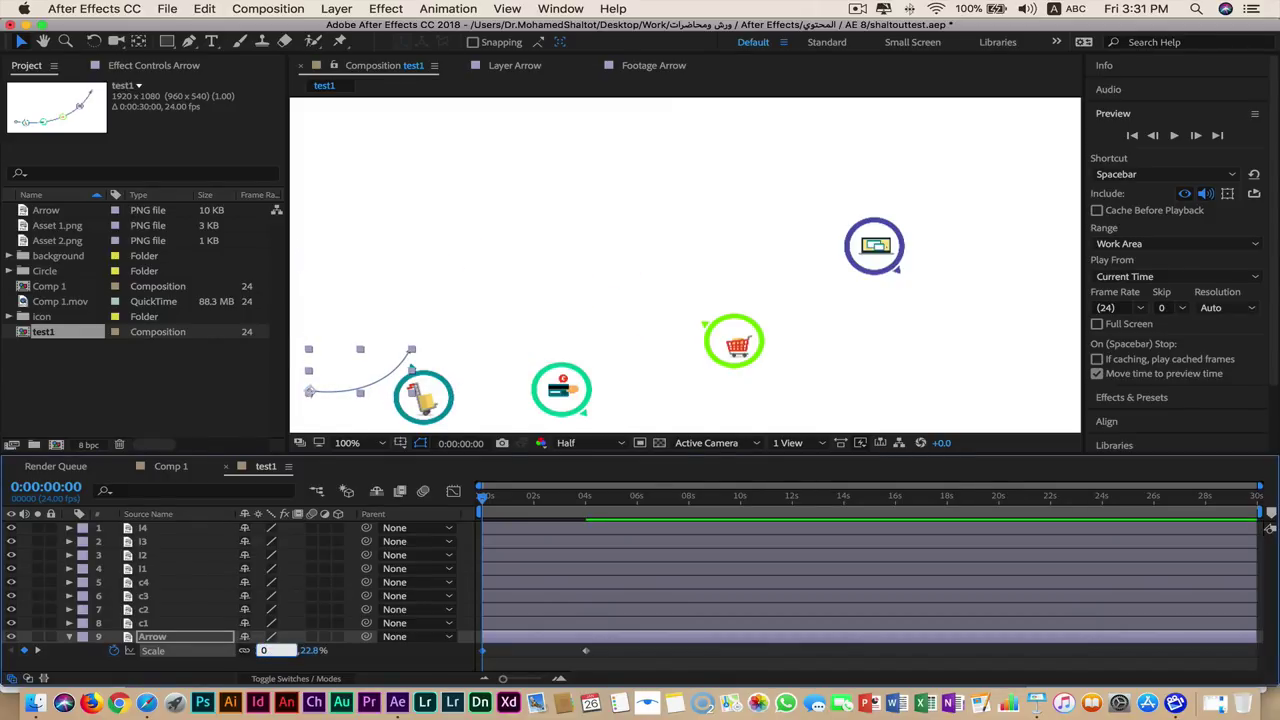
{"action": "key", "text": "Return"}
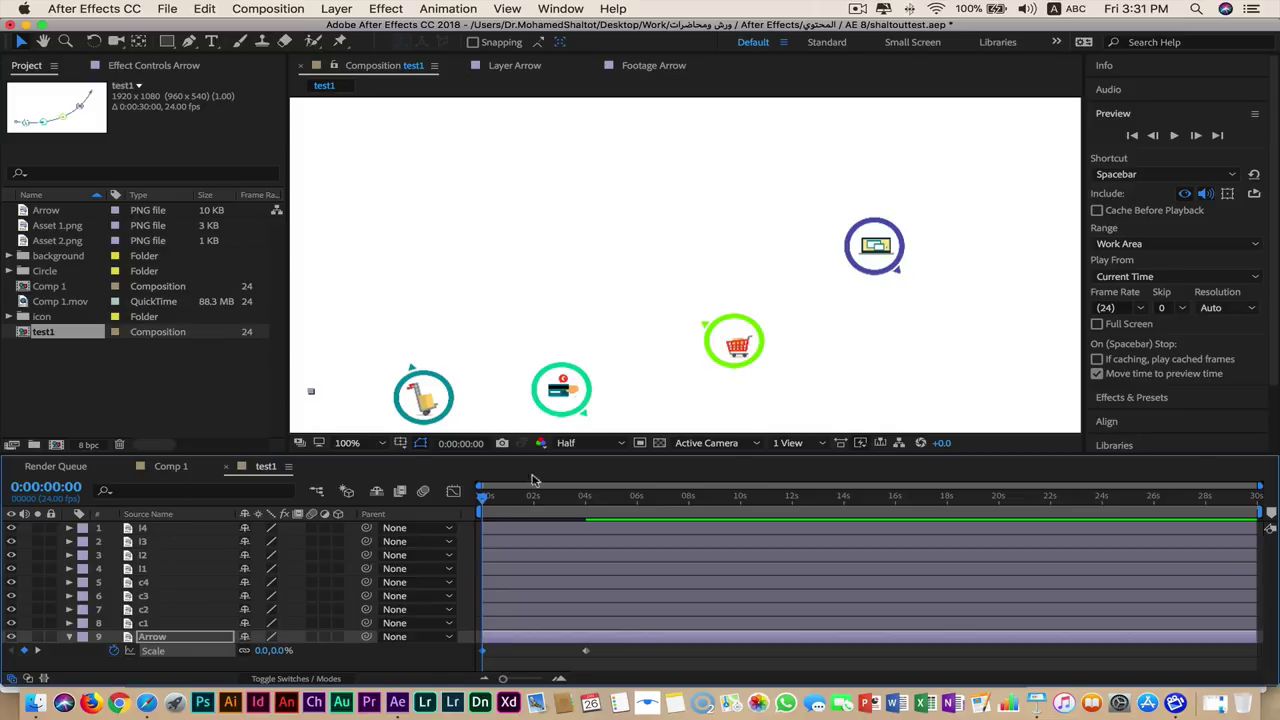
{"action": "left_click_drag", "start_coordinate": [485, 500], "coordinate": [507, 503]}
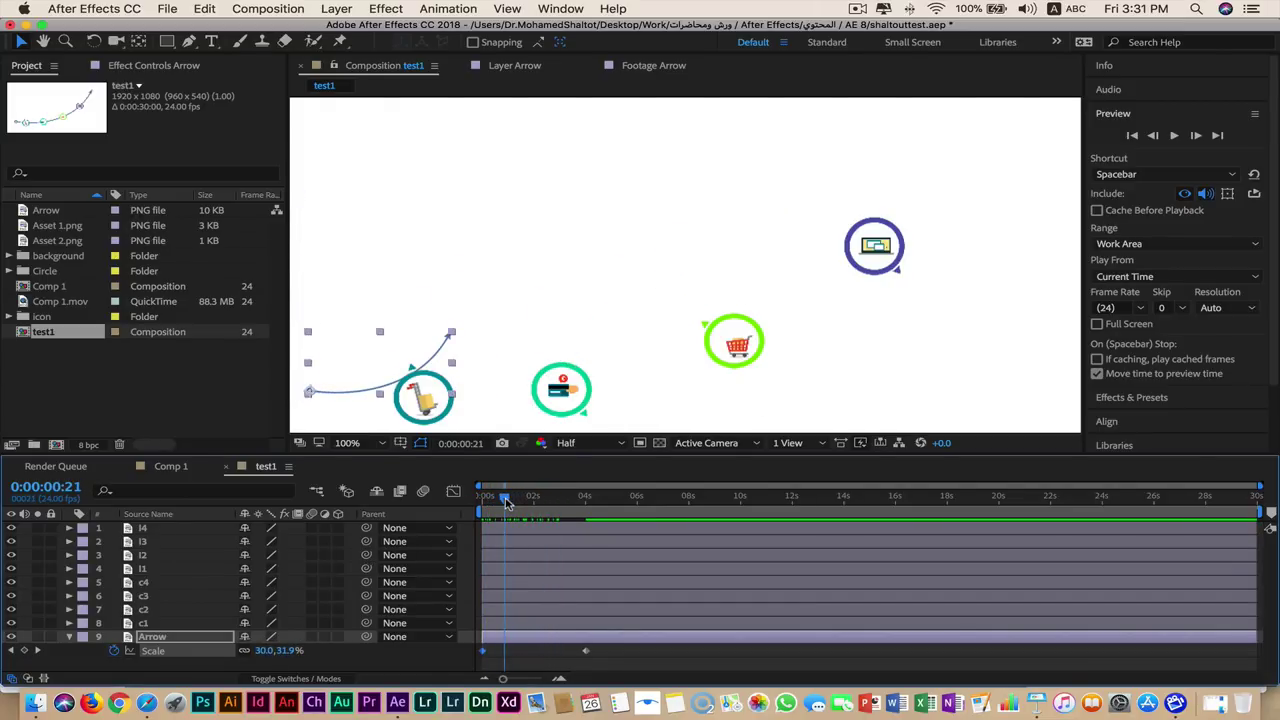
{"action": "left_click_drag", "start_coordinate": [510, 502], "coordinate": [589, 503]}
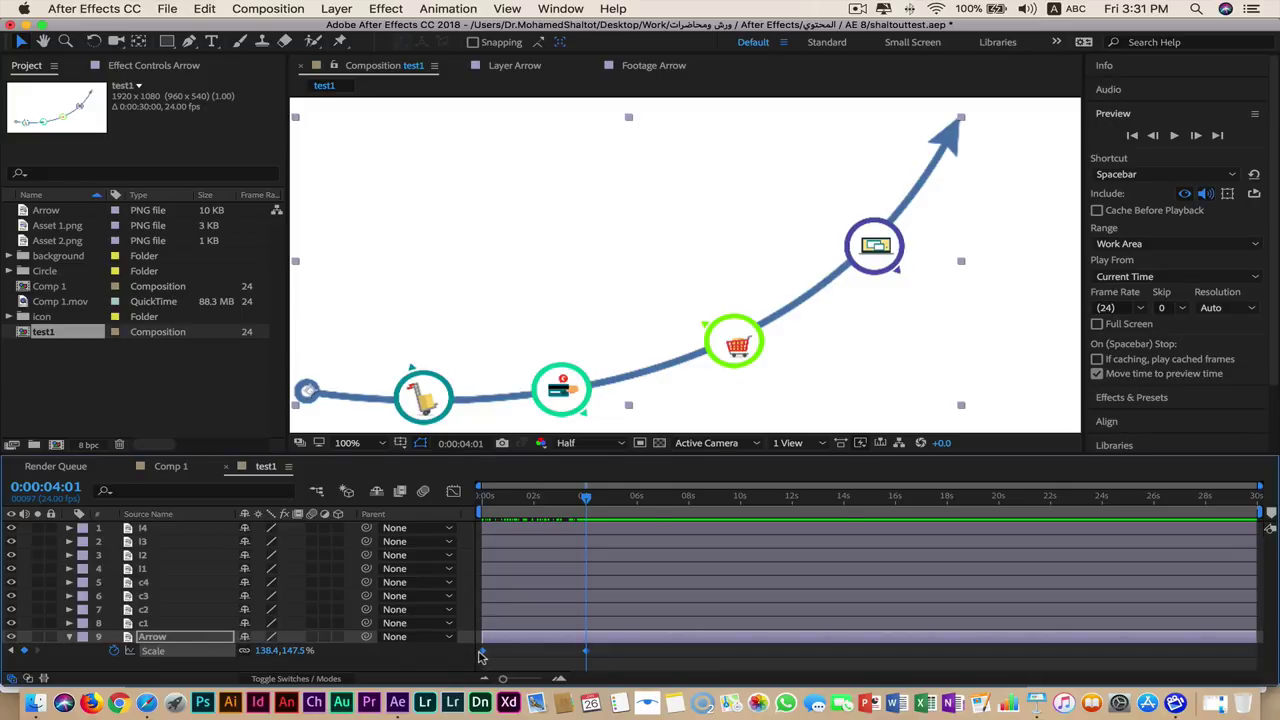
Apply Easy Ease to the arrow's Scale keyframes and preview the growth.
{"action": "right_click", "coordinate": [485, 655]}
{"action": "mouse_move", "coordinate": [530, 672]}
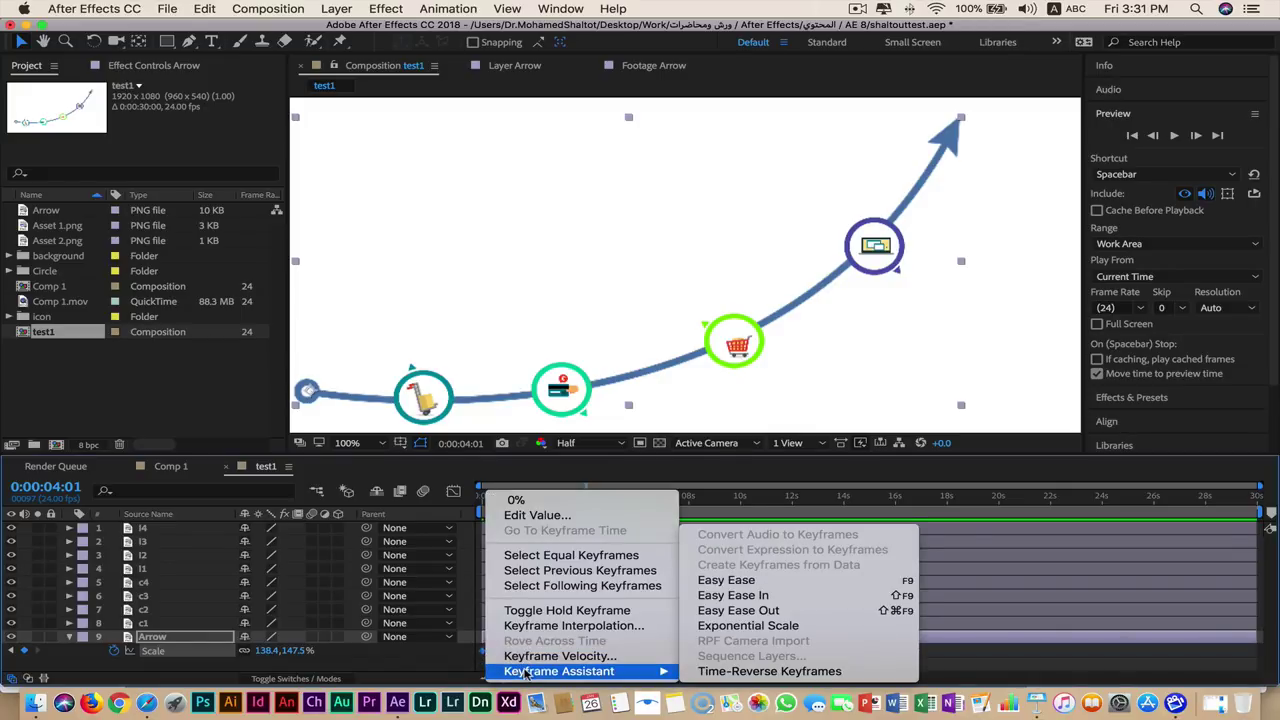
{"action": "left_click", "coordinate": [735, 584]}
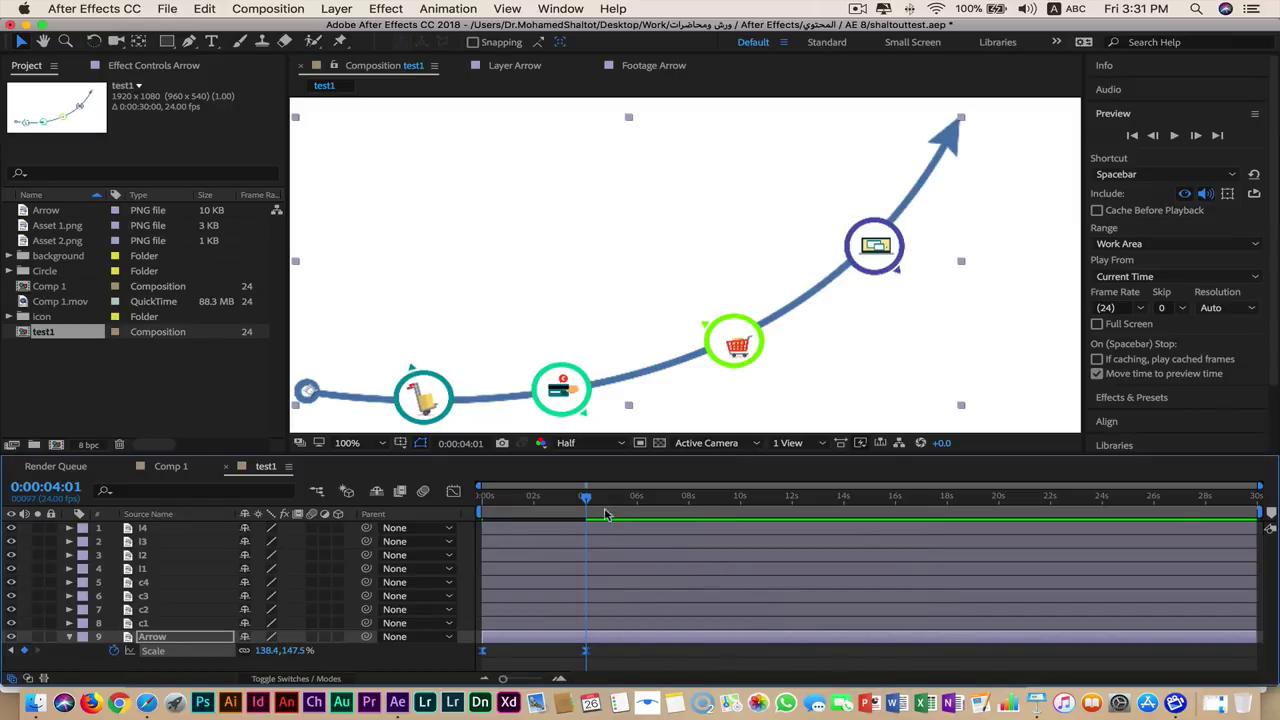
{"action": "mouse_move", "coordinate": [588, 500]}
{"action": "left_mouse_down"}
{"action": "mouse_move", "coordinate": [517, 514]}
{"action": "mouse_move", "coordinate": [590, 504]}
{"action": "left_mouse_up"}
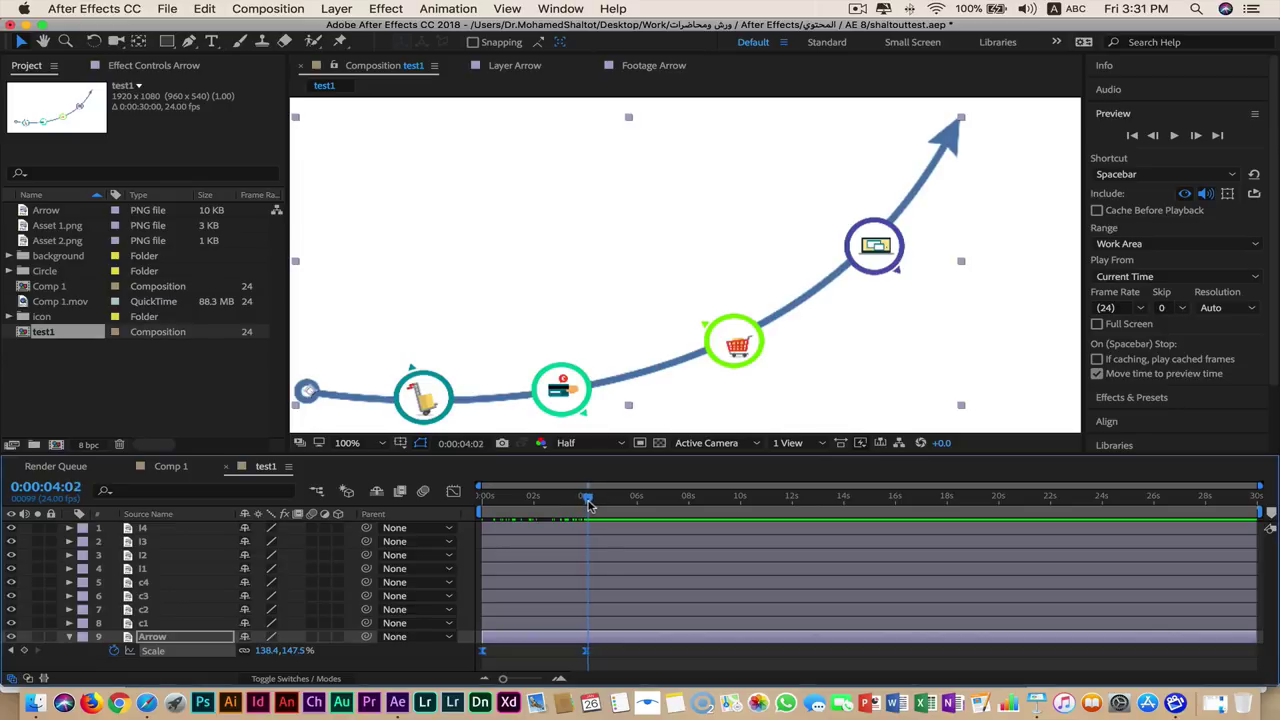
Collapse the Arrow layer, enlarge the timeline panel, and zoom the viewer to 50%.
{"action": "left_click", "coordinate": [70, 637]}
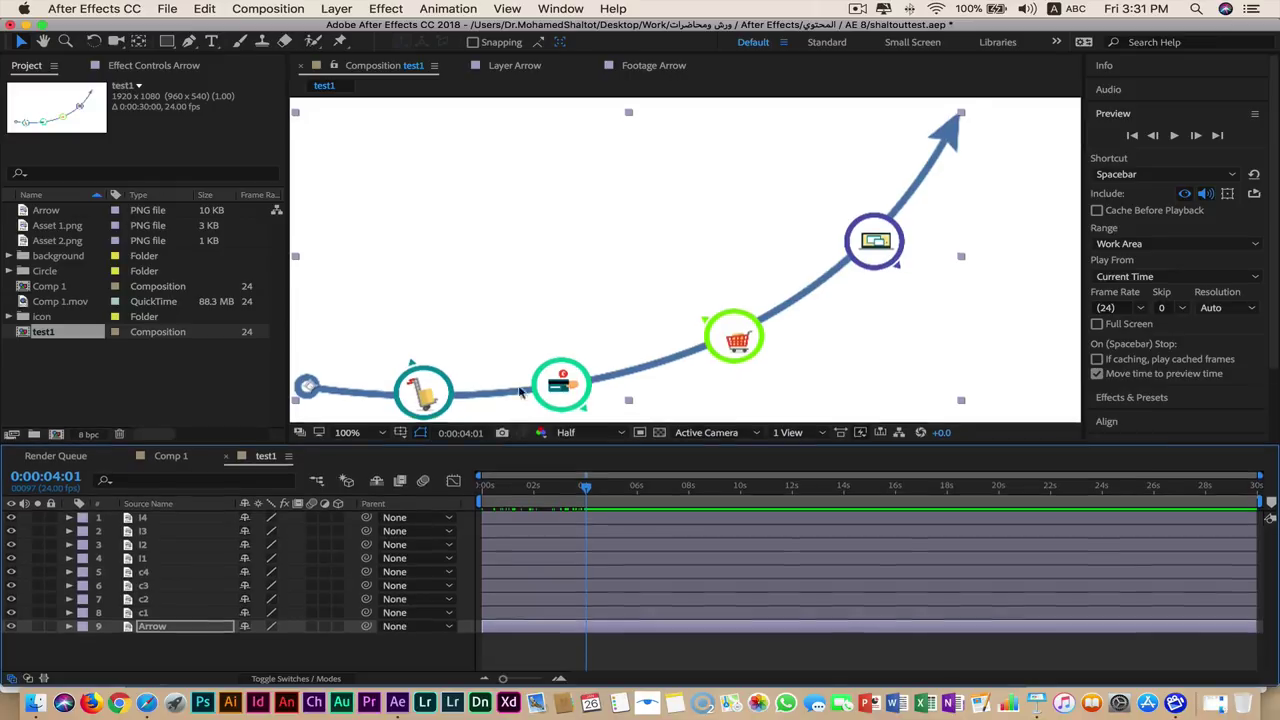
{"action": "left_click_drag", "start_coordinate": [508, 456], "coordinate": [558, 318]}
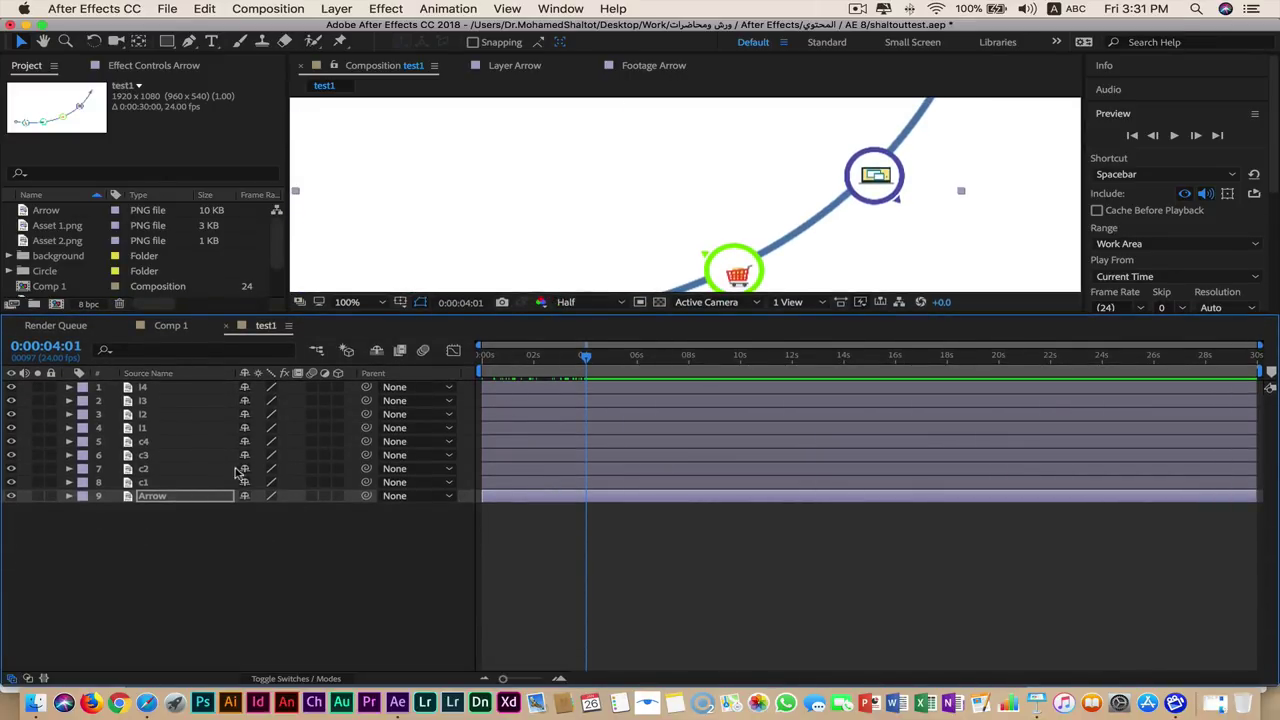
{"action": "key", "text": "comma"}
{"action": "key", "text": "comma"}
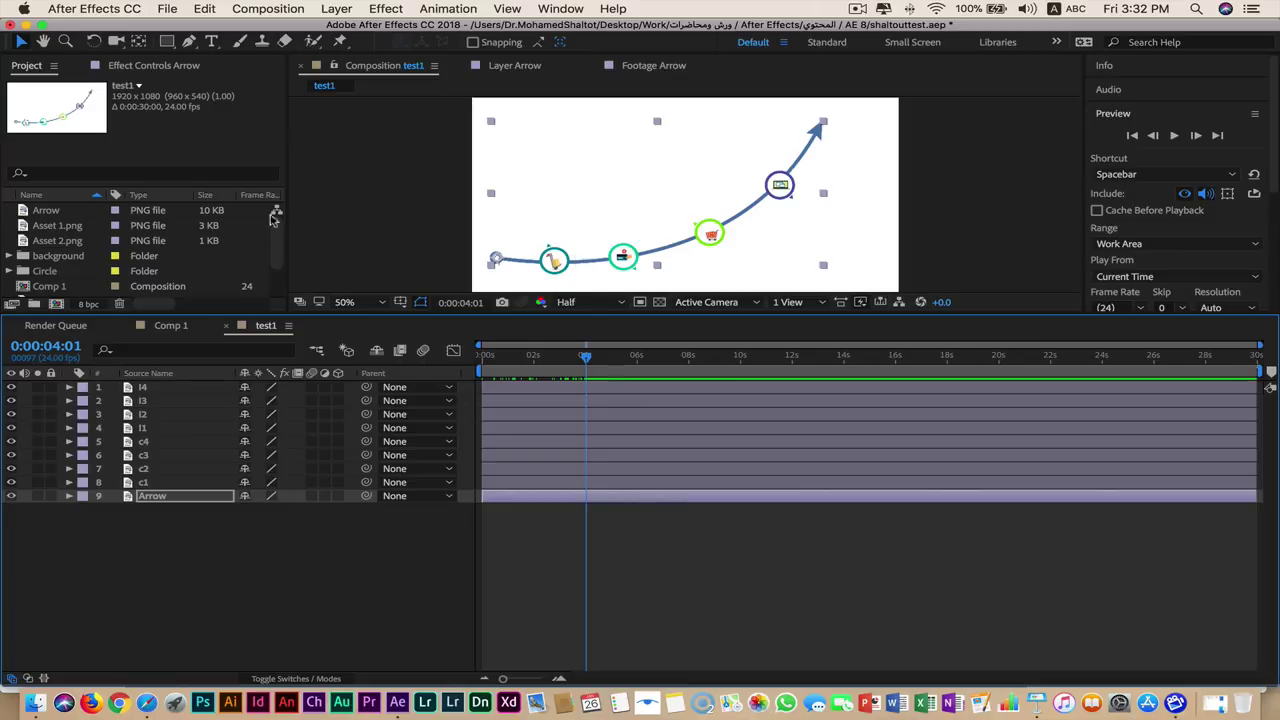
Select circles c4 through c1, reveal Scale, and scrub it down to about 90%.
{"action": "left_click", "coordinate": [170, 448]}
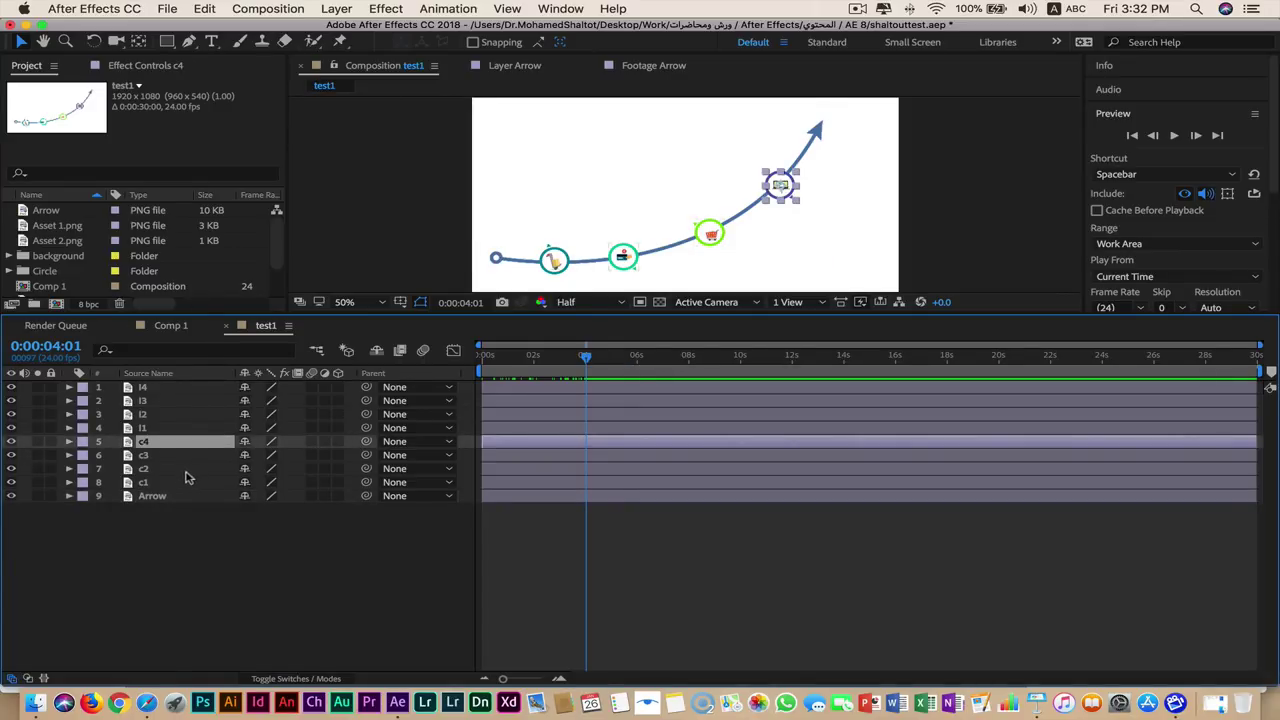
{"action": "left_click", "coordinate": [175, 486], "text": "shift"}
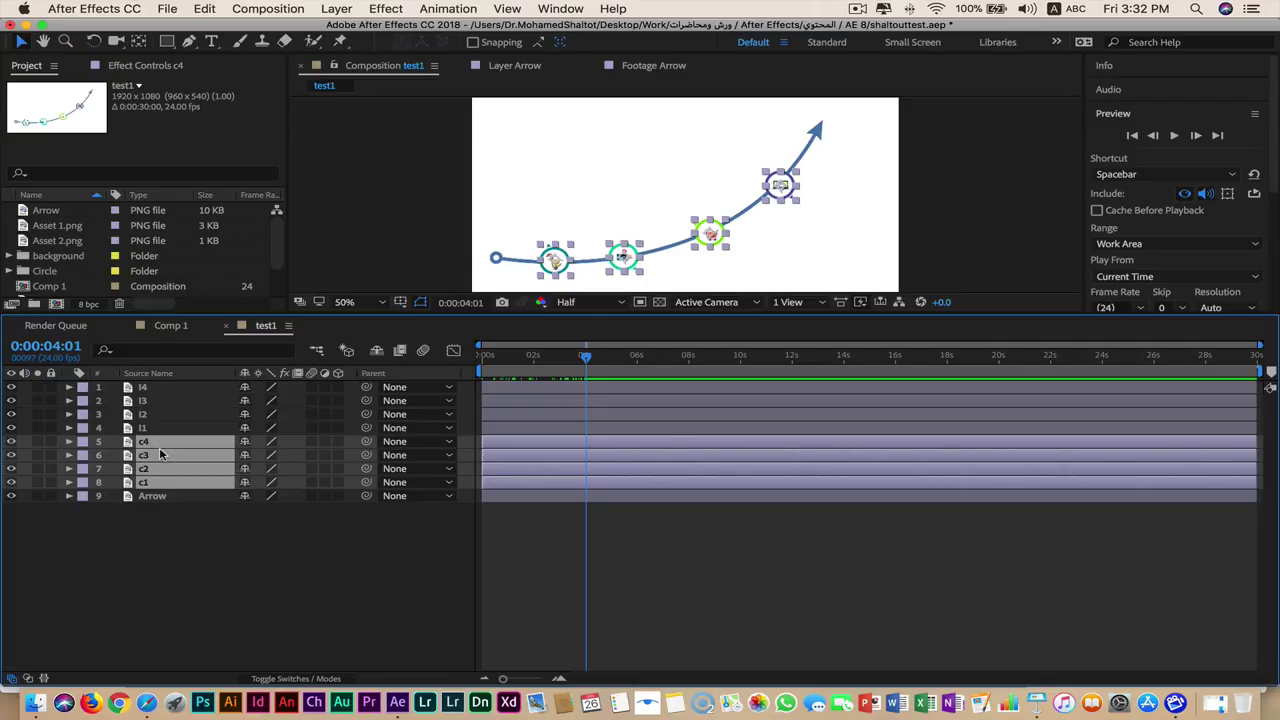
{"action": "key", "text": "s"}
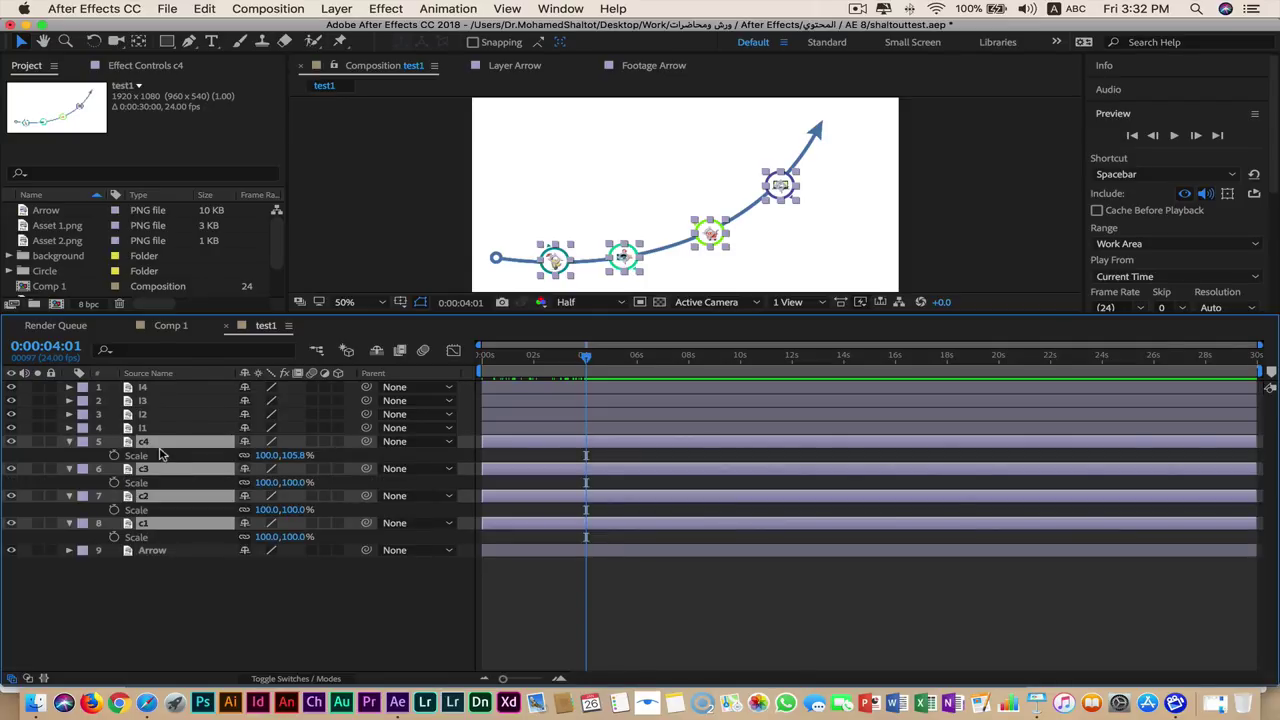
{"action": "mouse_move", "coordinate": [285, 455]}
{"action": "left_mouse_down"}
{"action": "mouse_move", "coordinate": [325, 458]}
{"action": "mouse_move", "coordinate": [197, 468]}
{"action": "left_mouse_up"}
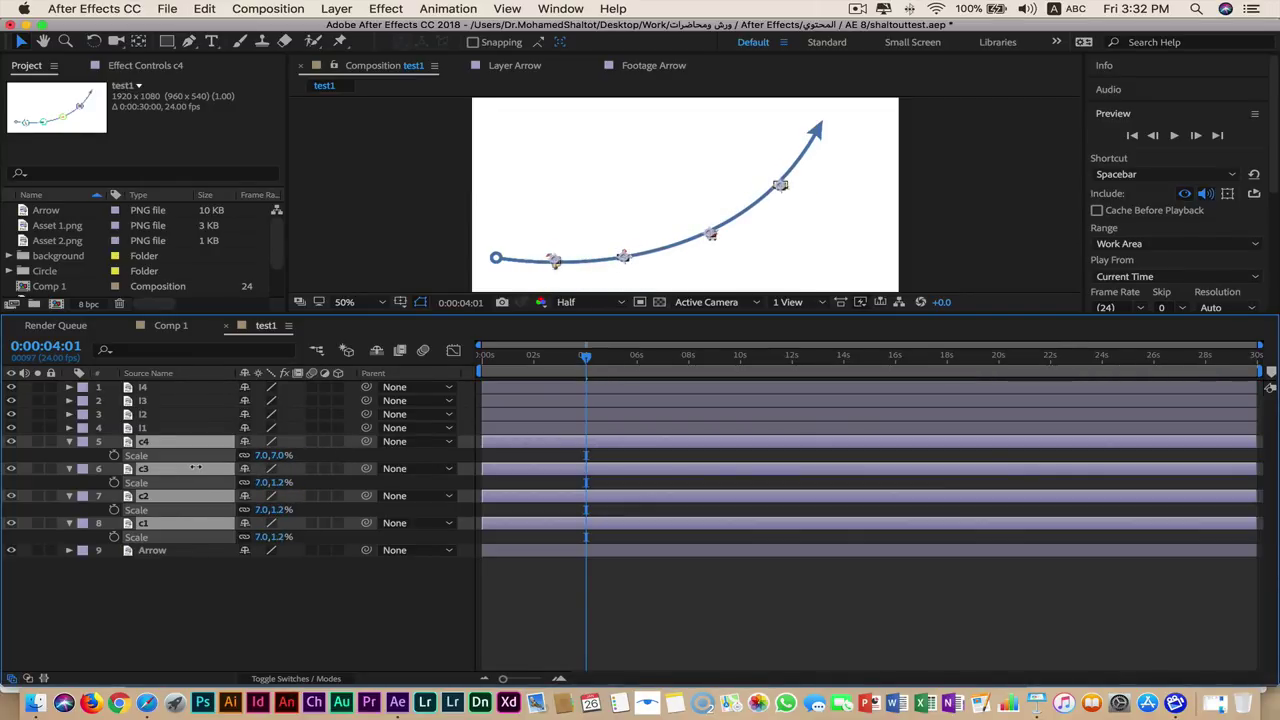
{"action": "mouse_move", "coordinate": [197, 468]}
{"action": "left_mouse_down"}
{"action": "mouse_move", "coordinate": [298, 455]}
{"action": "mouse_move", "coordinate": [250, 455]}
{"action": "left_mouse_up"}
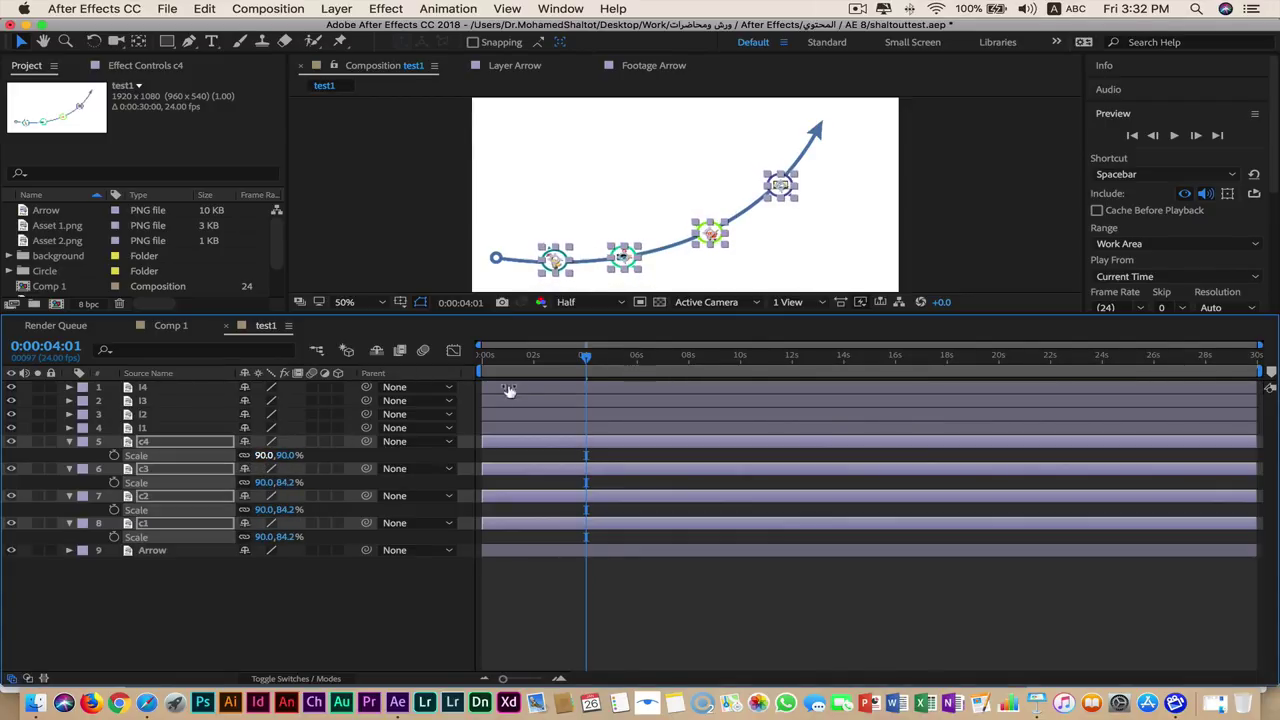
{"action": "left_click_drag", "start_coordinate": [580, 369], "coordinate": [478, 366]}
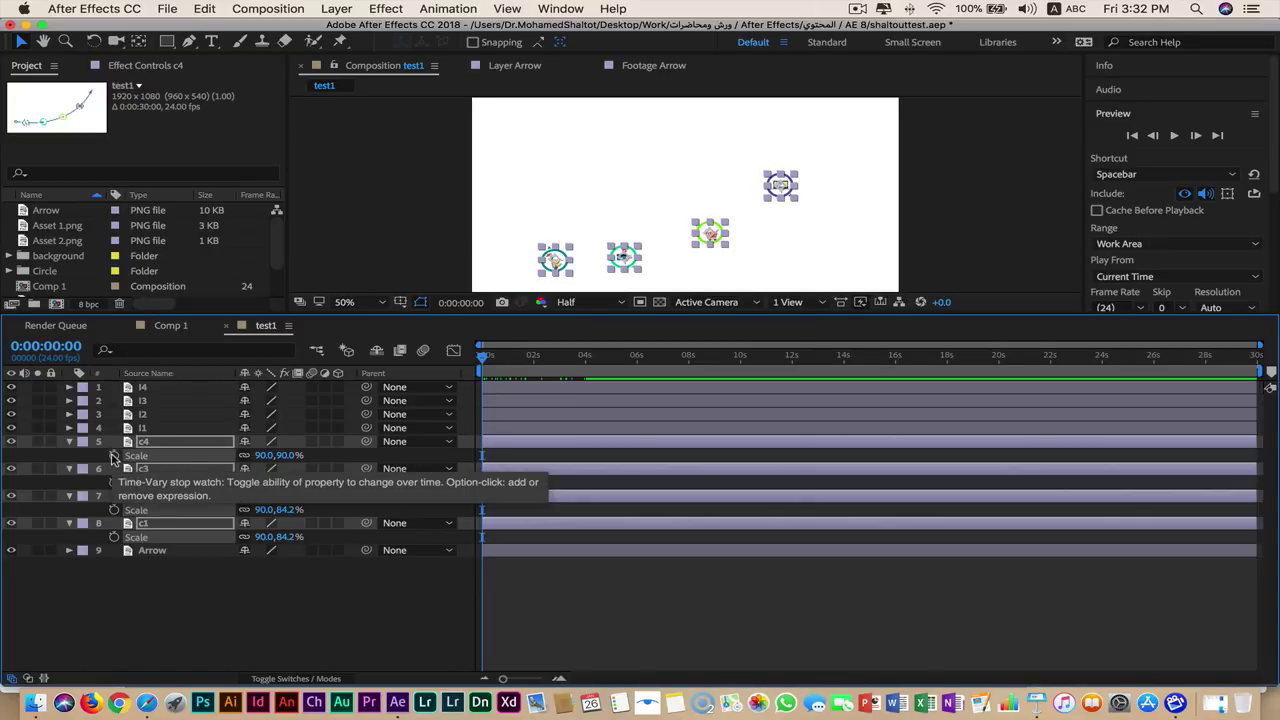
Key the c1–c4 circles' Scale at 0% at frame 0, and add keyframes at 0:00:03:04.
{"action": "left_click", "coordinate": [113, 457]}
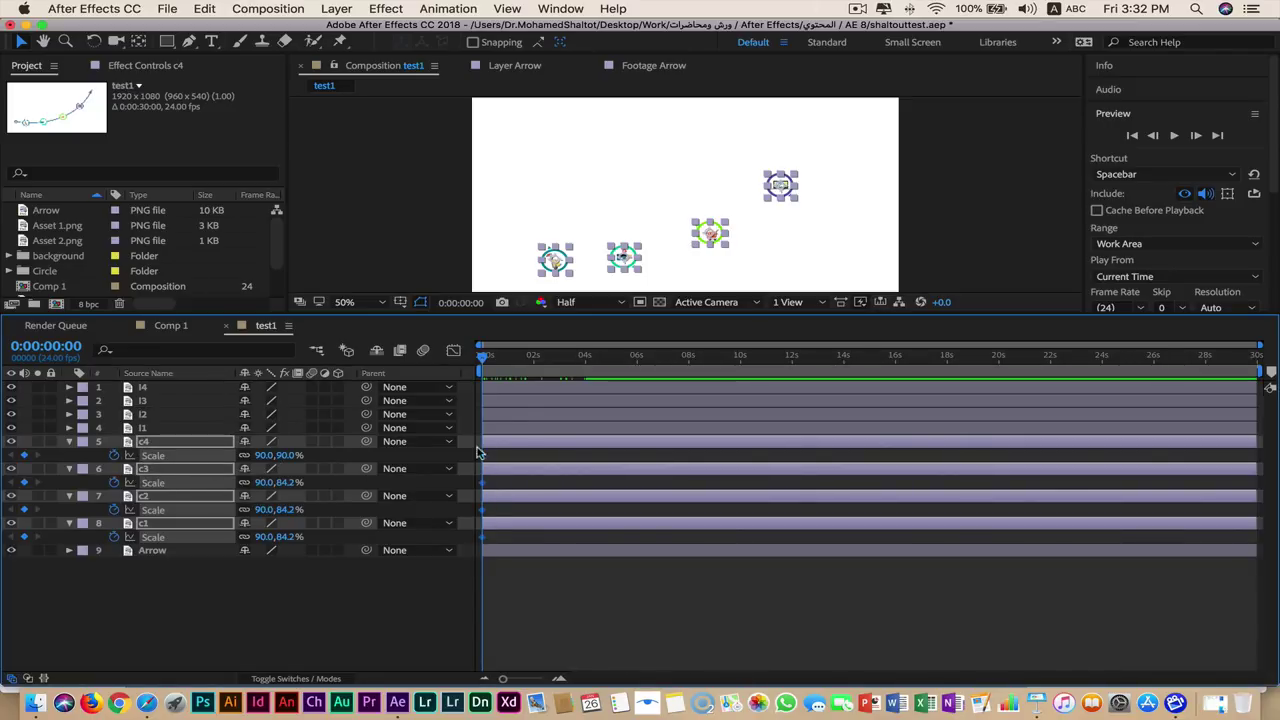
{"action": "left_click", "coordinate": [265, 456]}
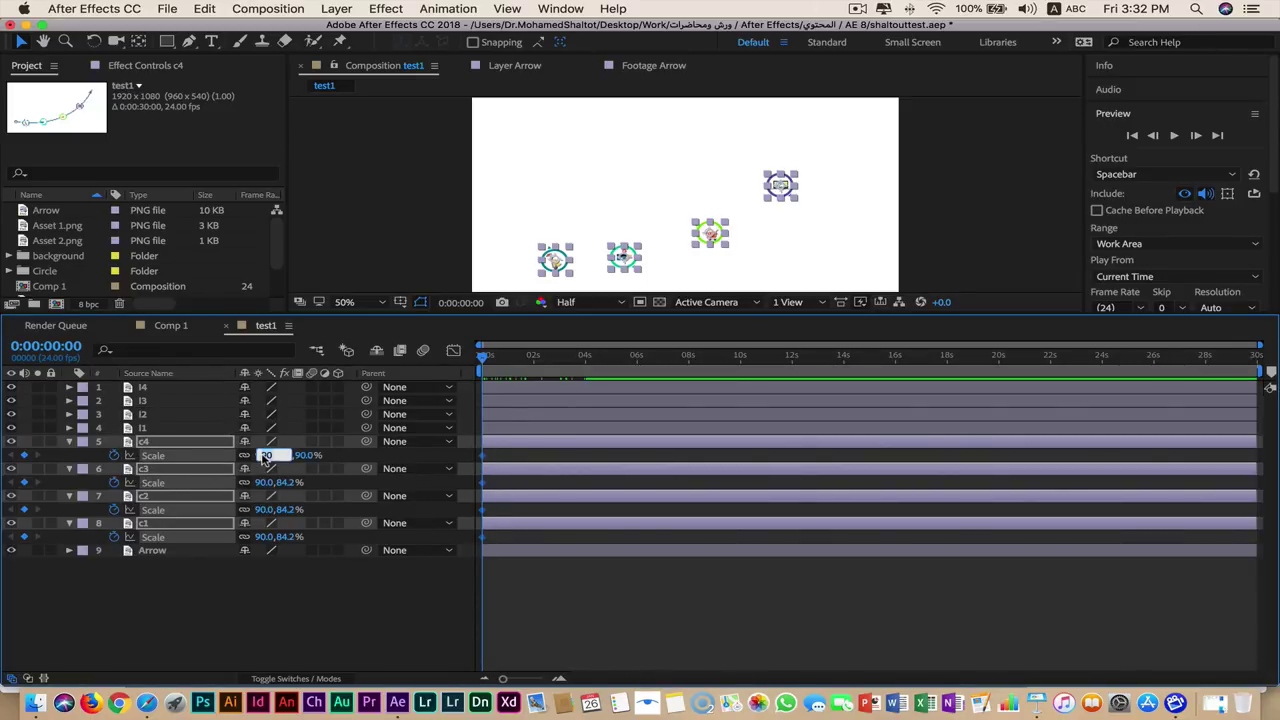
{"action": "type", "text": "0"}
{"action": "key", "text": "Return"}
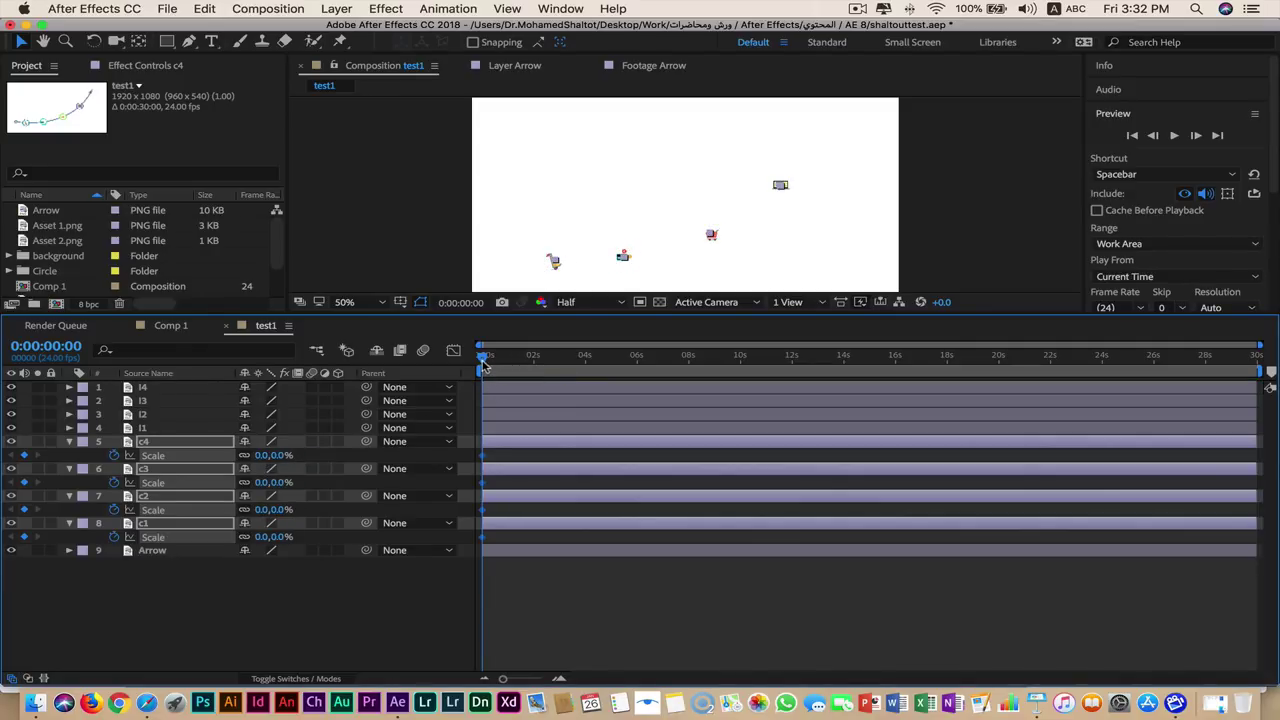
{"action": "left_click_drag", "start_coordinate": [483, 365], "coordinate": [561, 370]}
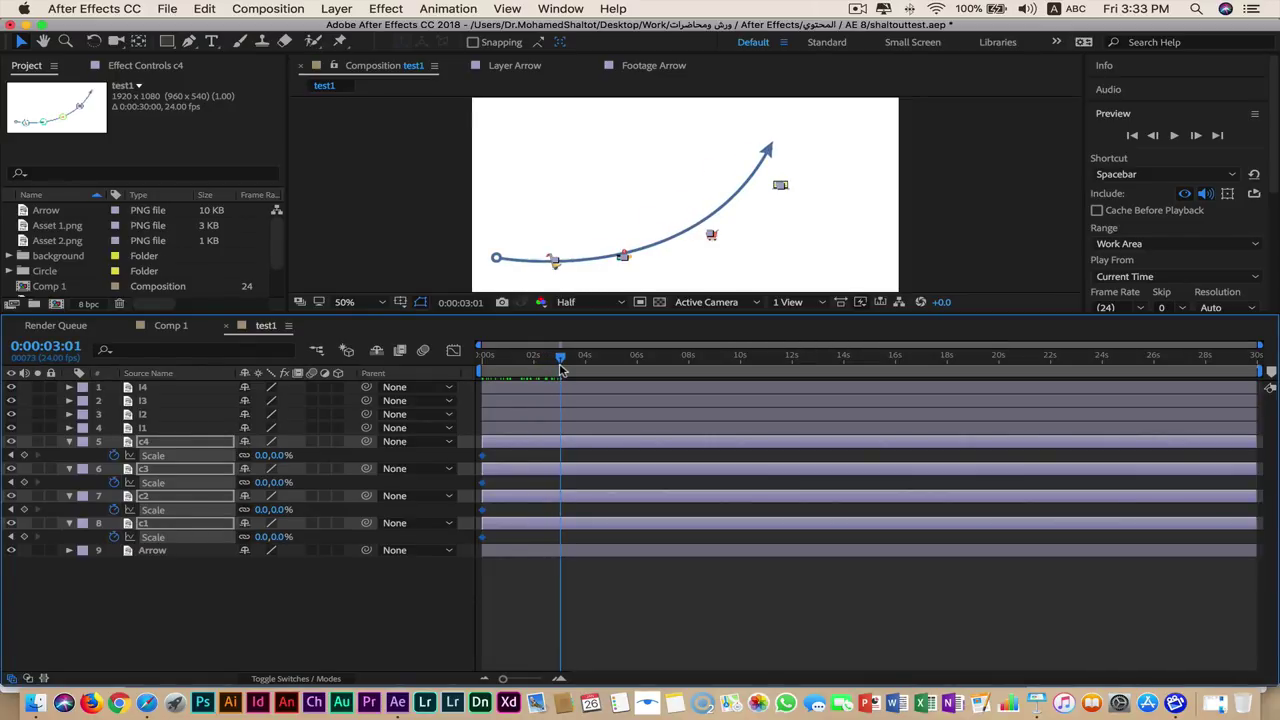
{"action": "left_click_drag", "start_coordinate": [561, 370], "coordinate": [564, 370]}
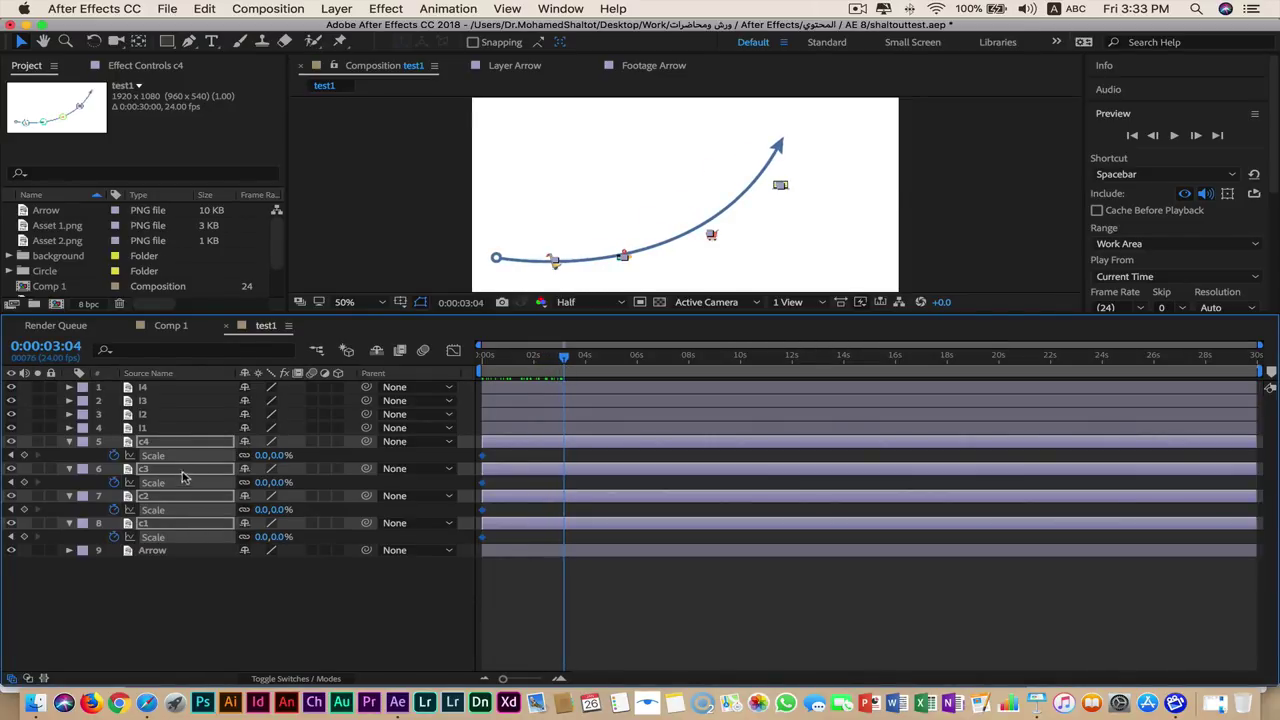
{"action": "left_click", "coordinate": [24, 455]}
Raise the circles' Scale at 0:00:03:04 to 202%.
{"action": "left_click_drag", "start_coordinate": [266, 459], "coordinate": [267, 461]}
{"action": "left_click", "coordinate": [267, 461]}
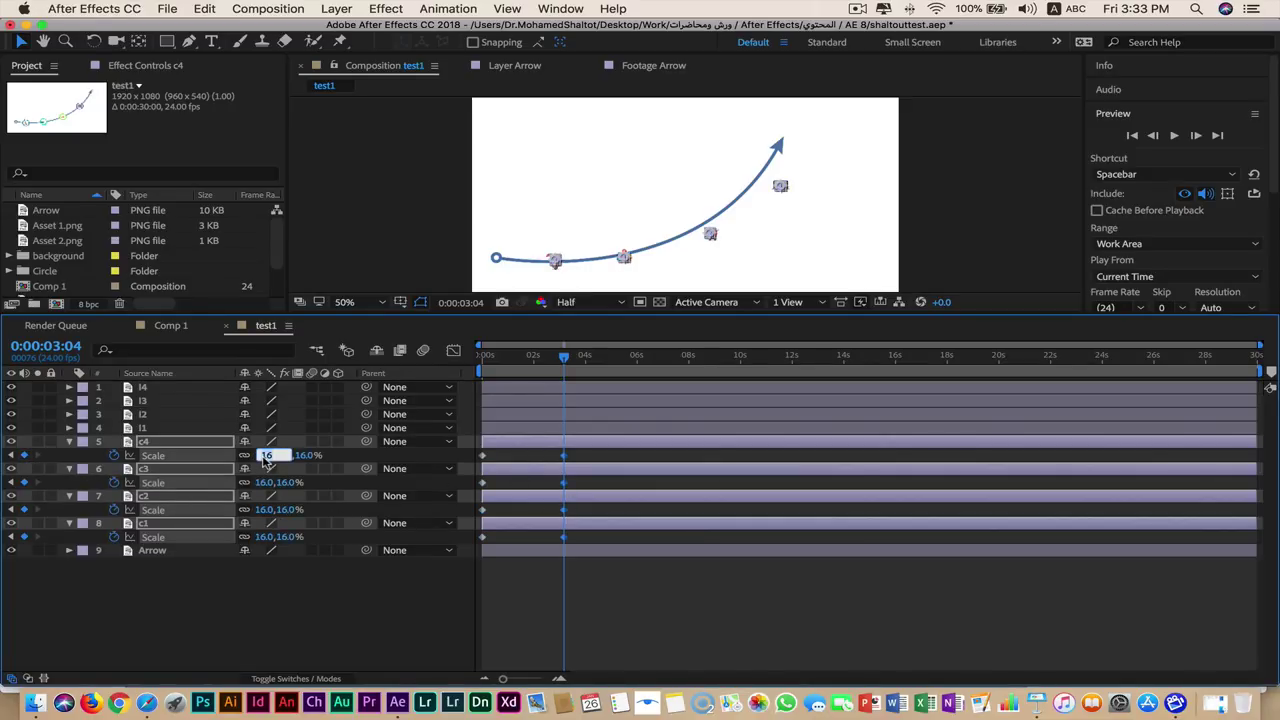
{"action": "type", "text": "1"}
{"action": "key", "text": "Return"}
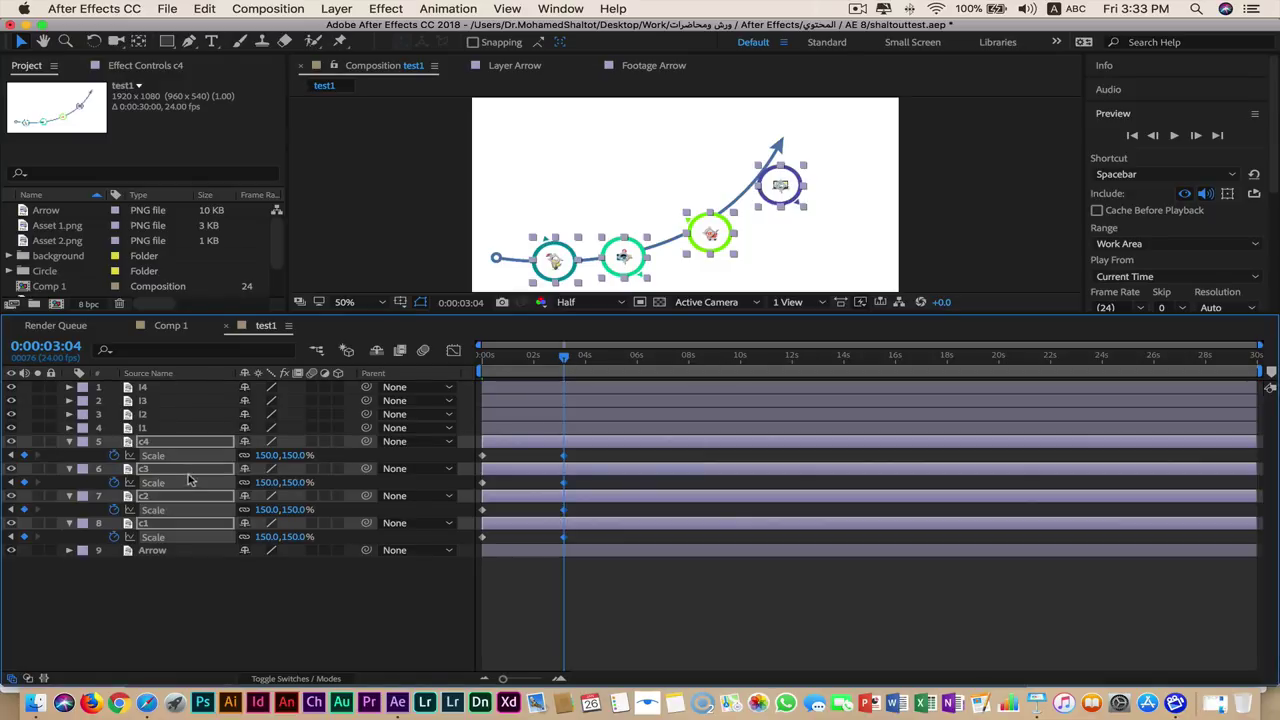
{"action": "left_click_drag", "start_coordinate": [262, 455], "coordinate": [304, 460]}
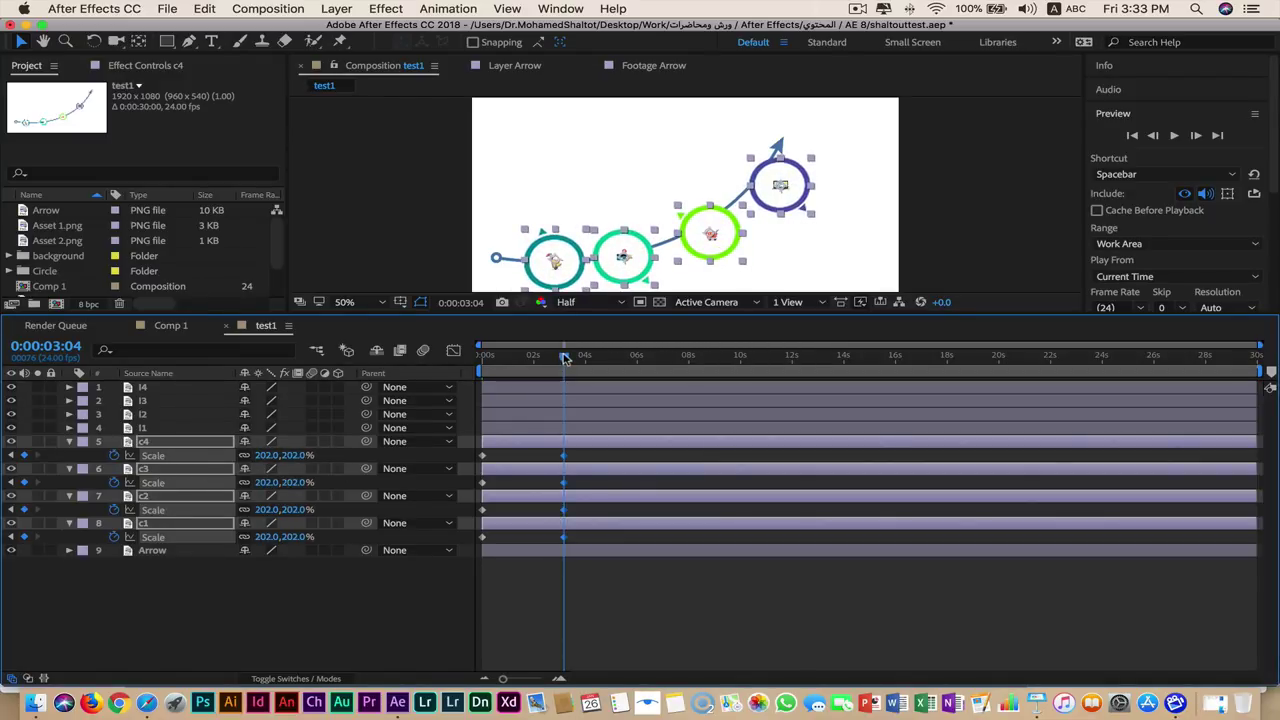
Set the circles' Scale to 100% at 0:00:06:13 and preview the pop-in.
{"action": "left_click_drag", "start_coordinate": [565, 358], "coordinate": [650, 366]}
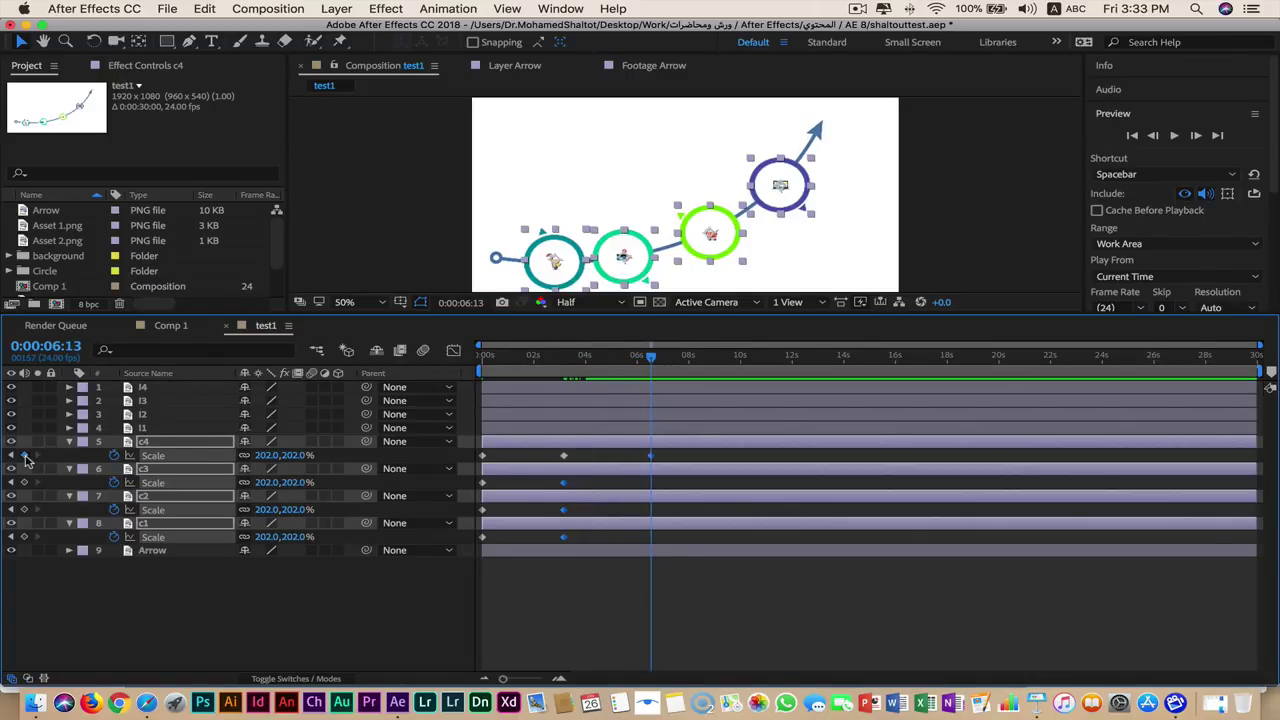
{"action": "left_click", "coordinate": [267, 456]}
{"action": "type", "text": "100"}
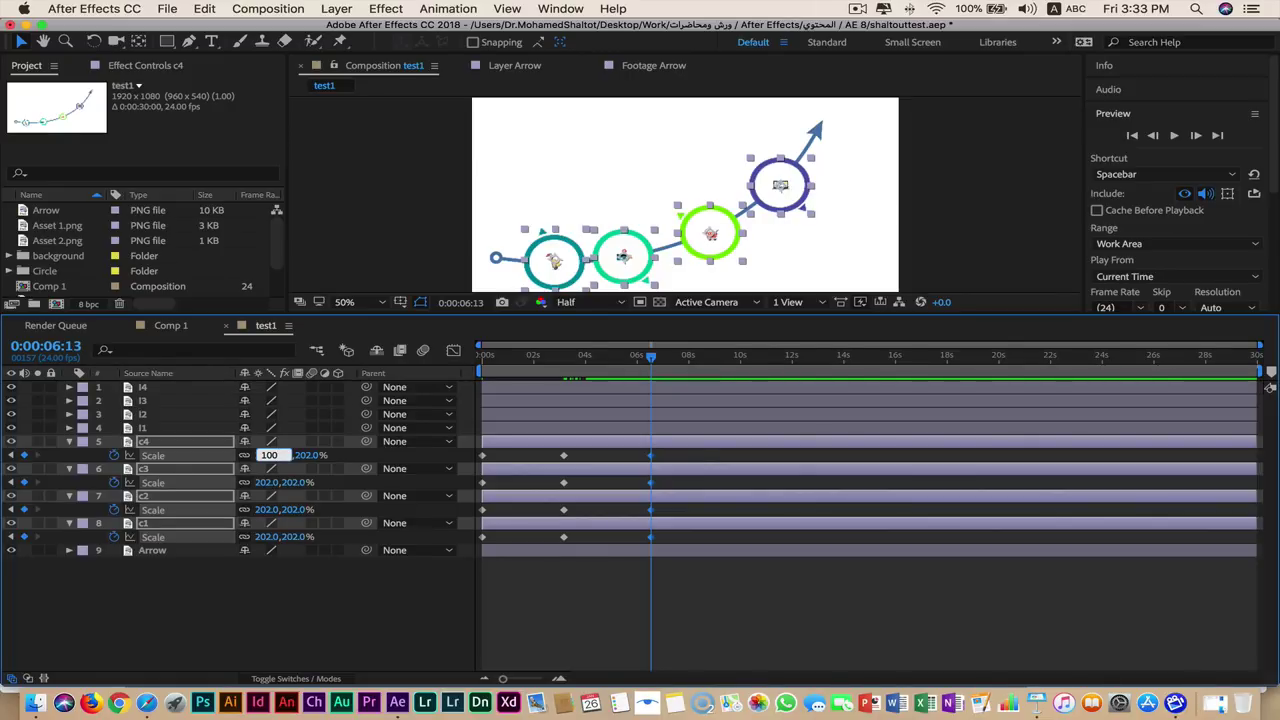
{"action": "key", "text": "Return"}
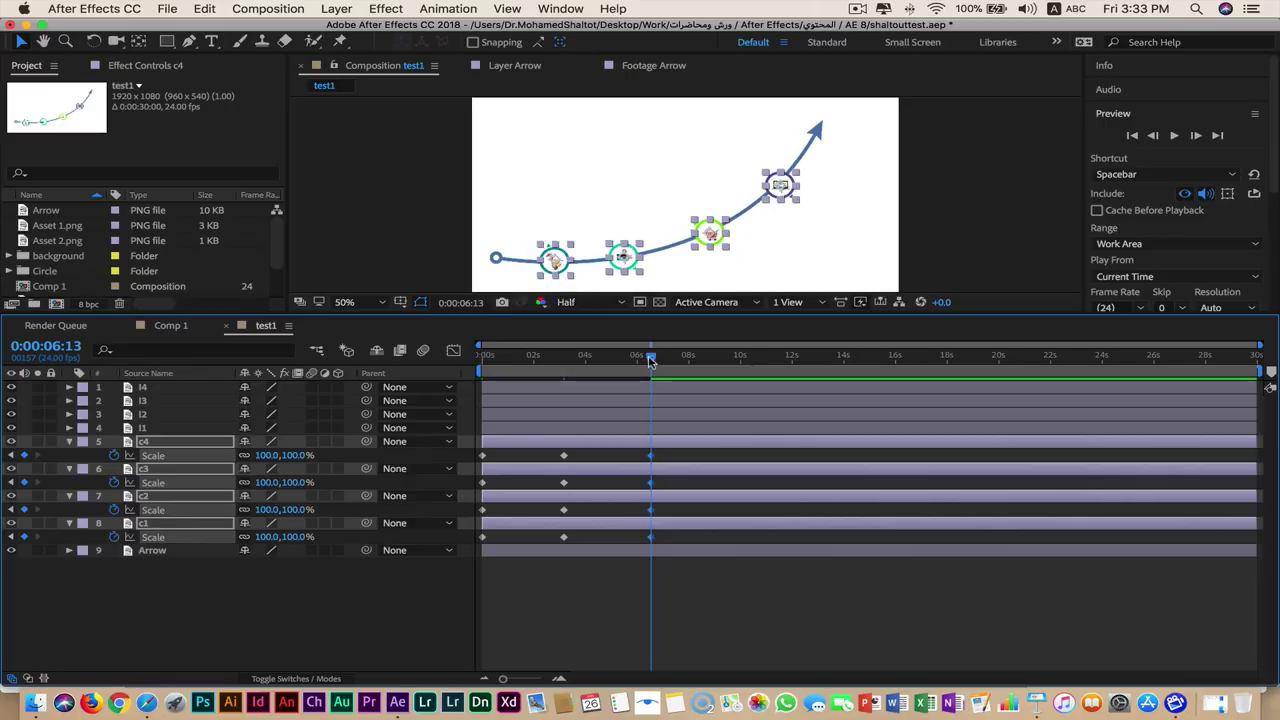
{"action": "left_click_drag", "start_coordinate": [650, 362], "coordinate": [466, 380]}
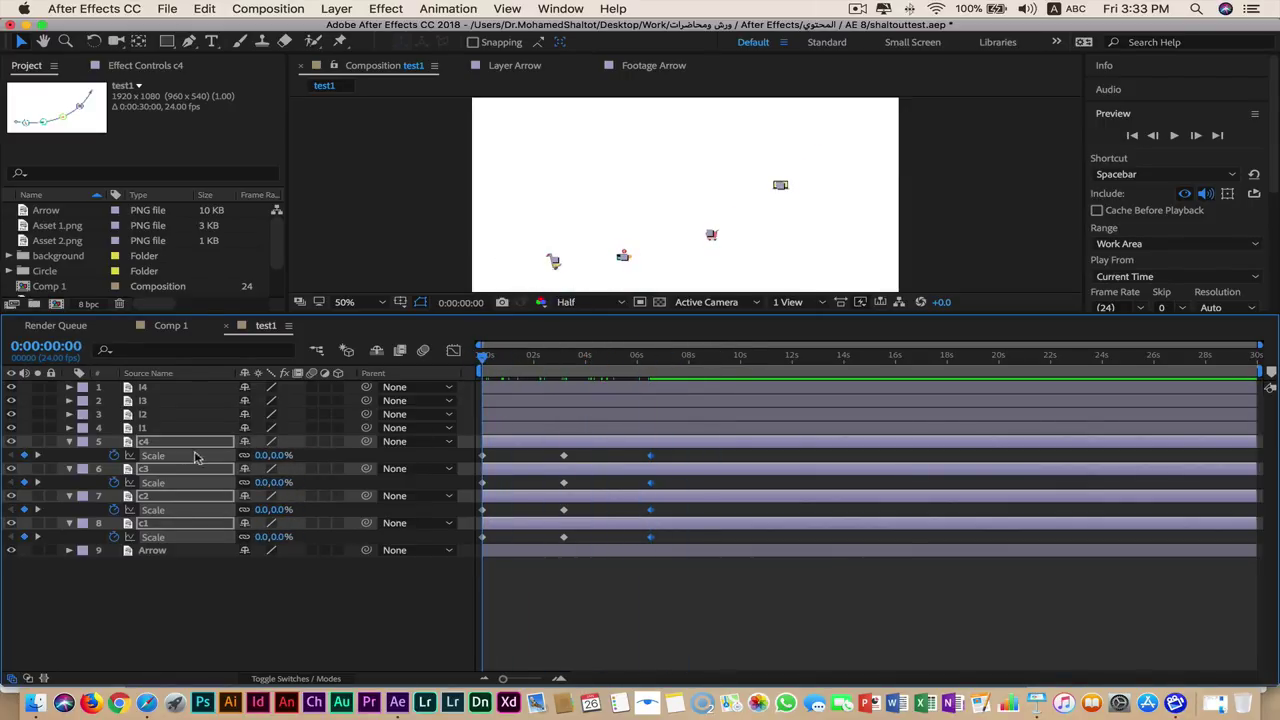
Collapse the circle layers and drag the c1–c4 in-points to about 0:00:05.
{"action": "left_click", "coordinate": [70, 443]}
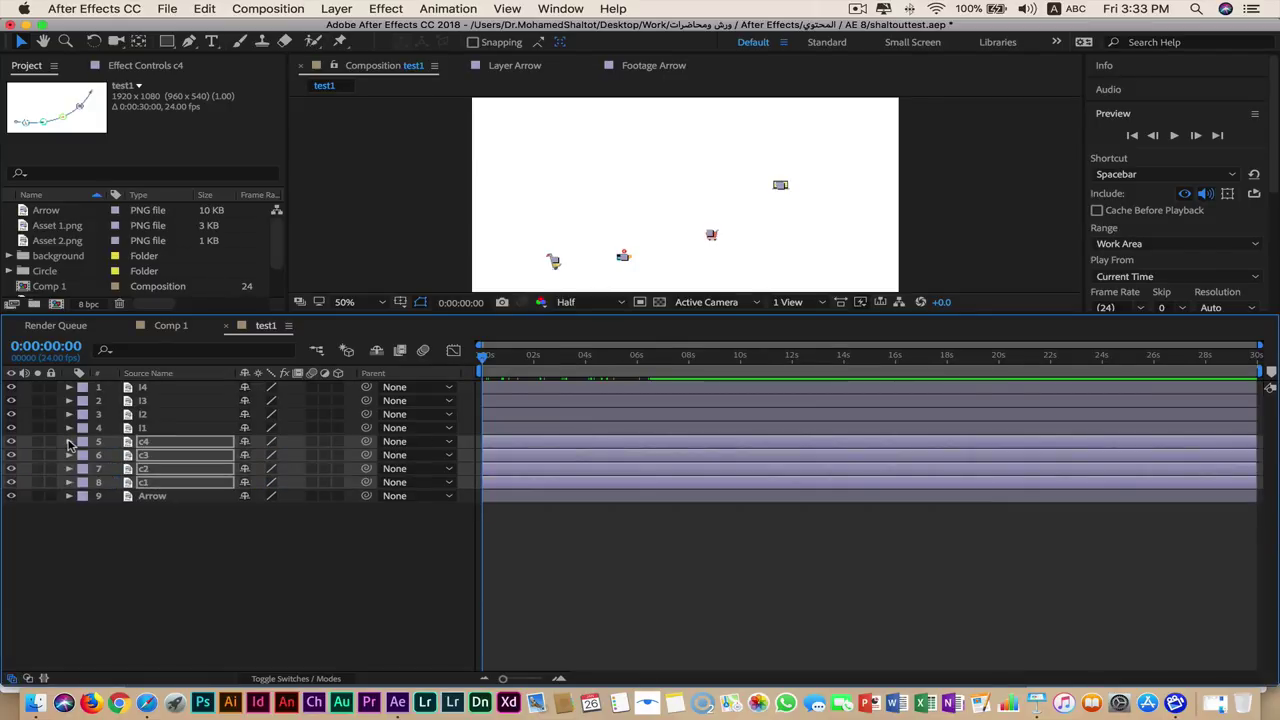
{"action": "left_click", "coordinate": [70, 443]}
{"action": "left_click", "coordinate": [70, 443]}
{"action": "mouse_move", "coordinate": [487, 372]}
{"action": "left_mouse_down"}
{"action": "mouse_move", "coordinate": [650, 372]}
{"action": "mouse_move", "coordinate": [634, 372]}
{"action": "left_mouse_up"}
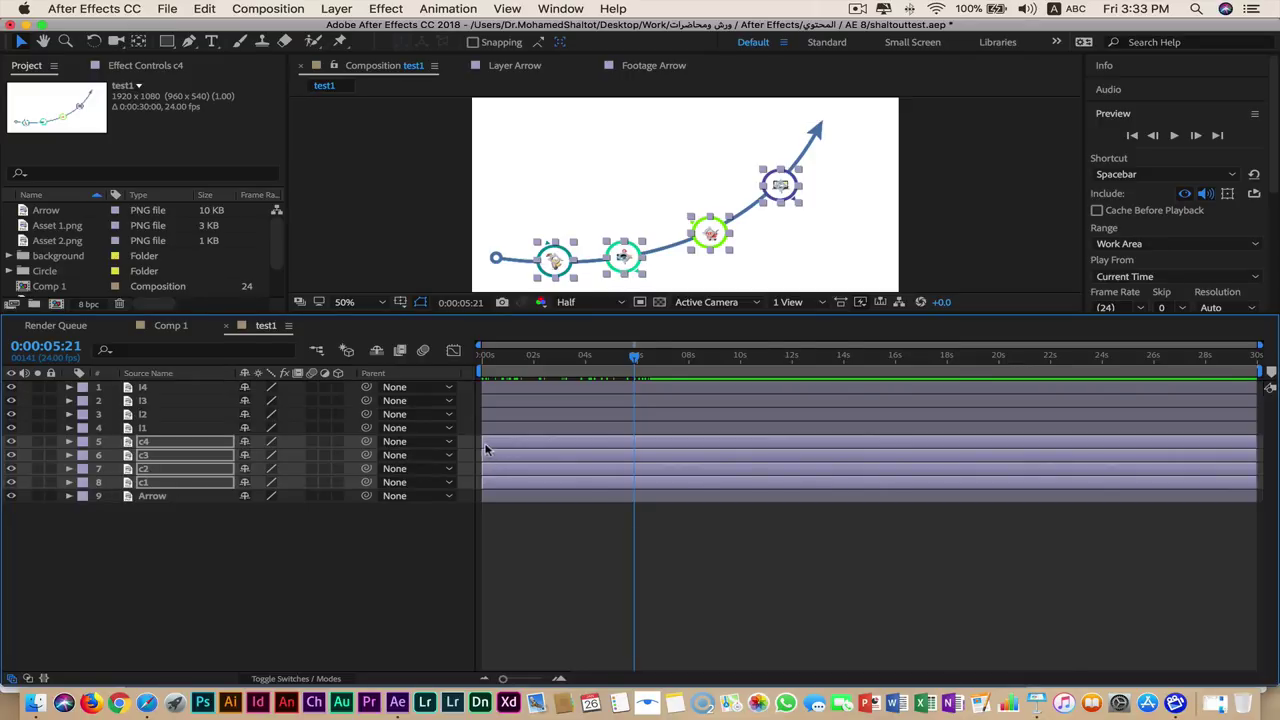
{"action": "key", "text": "Return"}
{"action": "left_click_drag", "start_coordinate": [485, 443], "coordinate": [611, 446]}
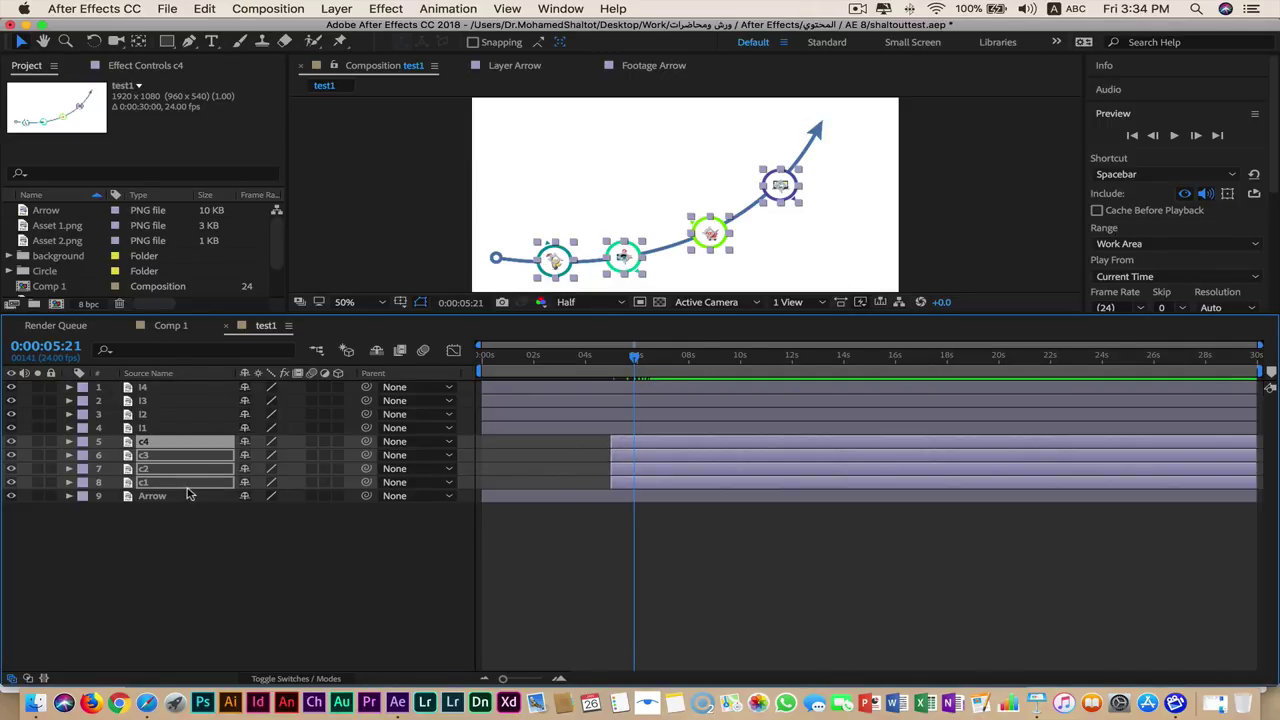
Reveal the circles' Scale keyframes and shift c1's pop-in to start with its layer.
{"action": "key", "text": "s"}
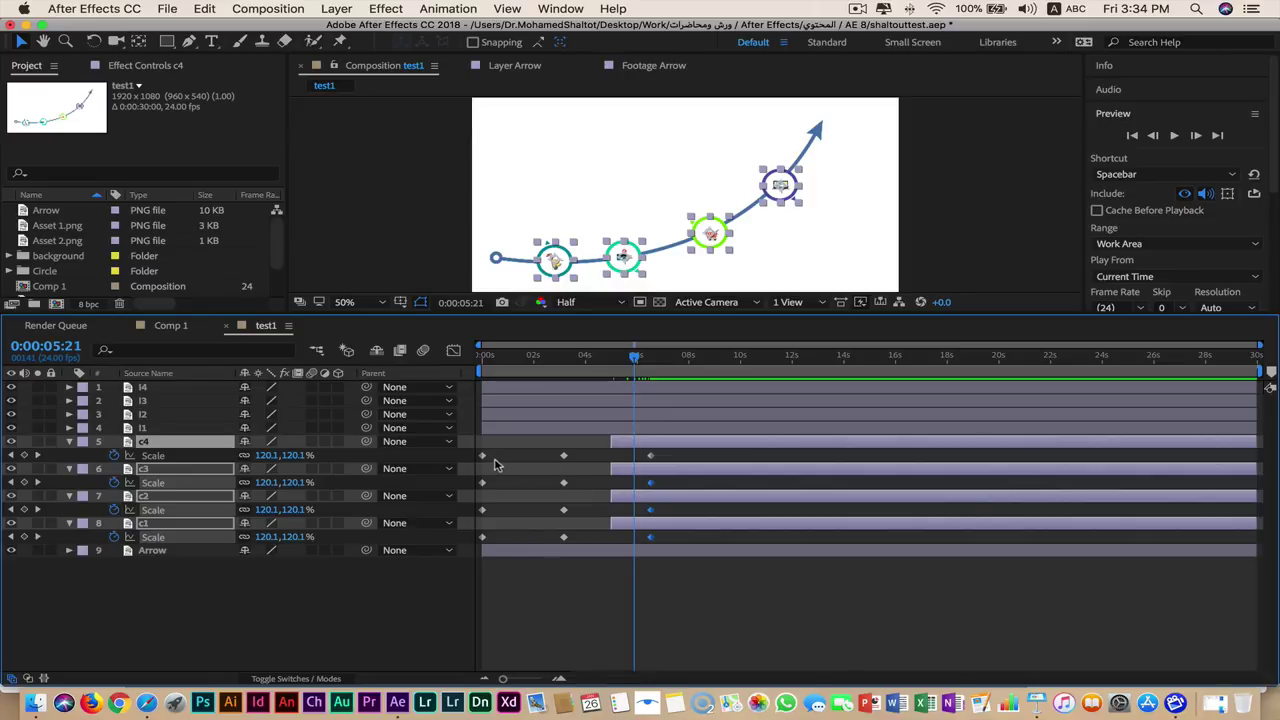
{"action": "left_click", "coordinate": [478, 456]}
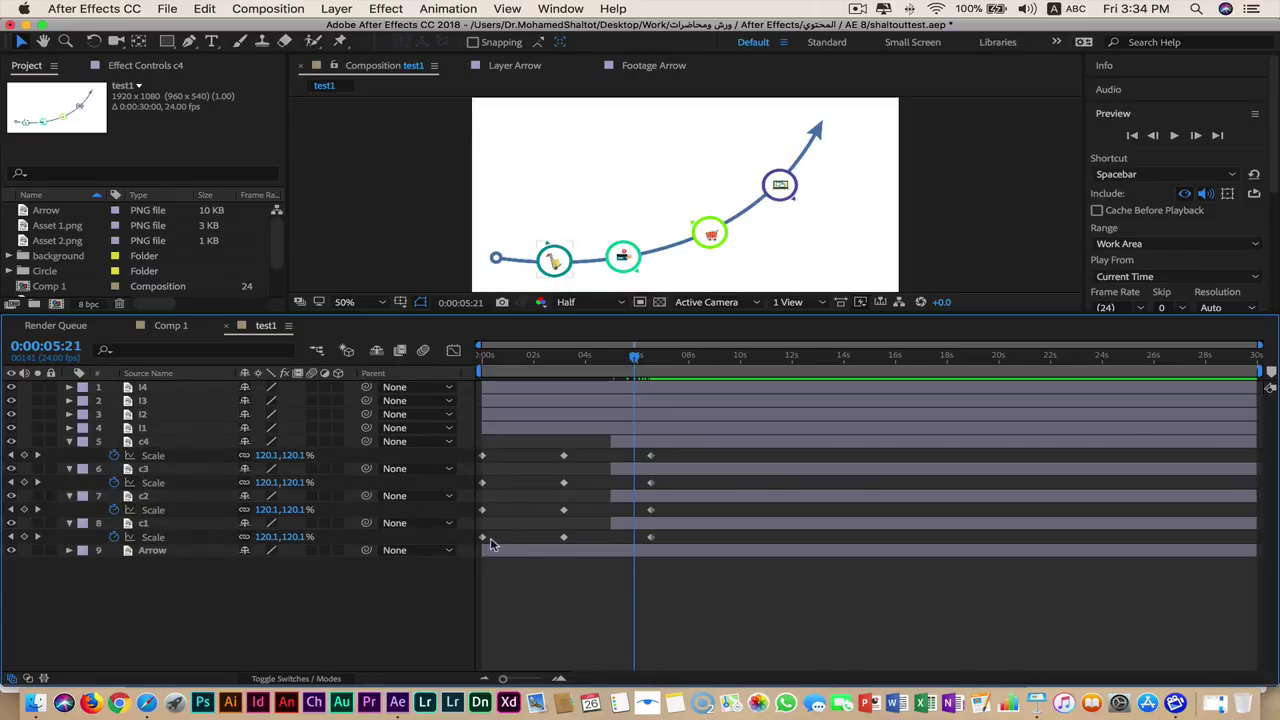
{"action": "mouse_move", "coordinate": [483, 538]}
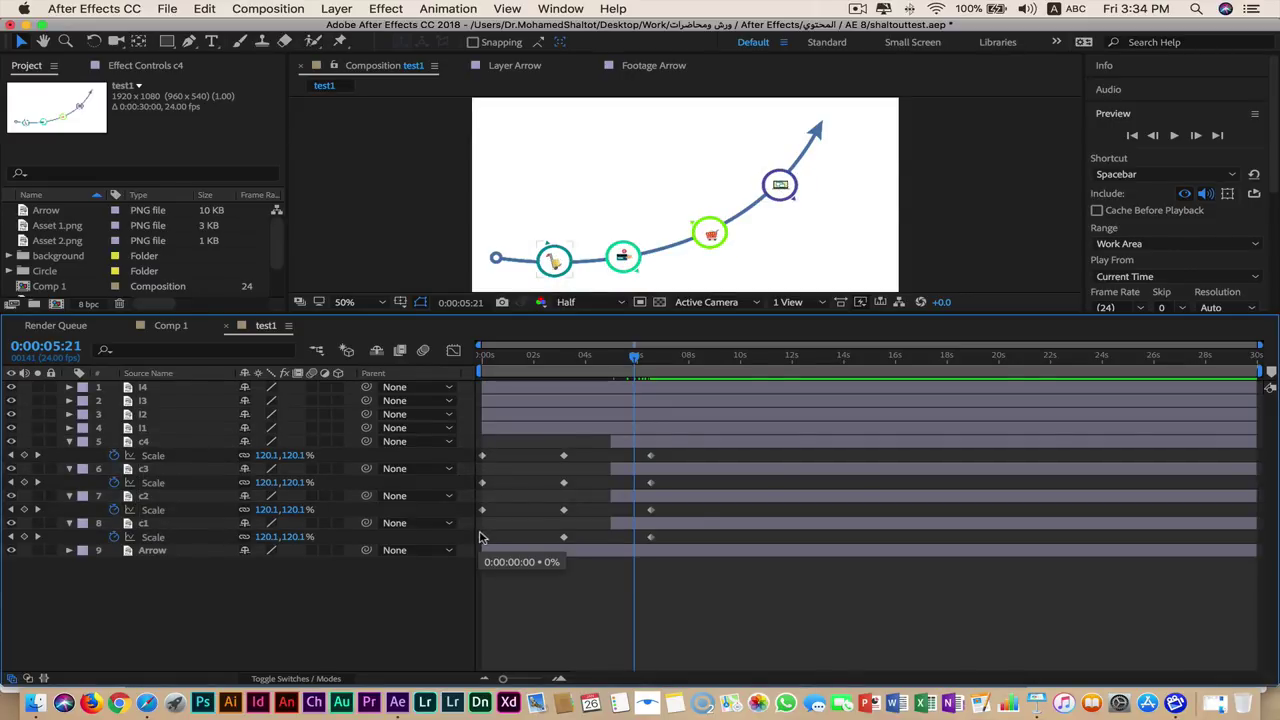
{"action": "mouse_move", "coordinate": [480, 538]}
{"action": "left_mouse_down"}
{"action": "mouse_move", "coordinate": [508, 550]}
{"action": "mouse_move", "coordinate": [490, 548]}
{"action": "left_mouse_up"}
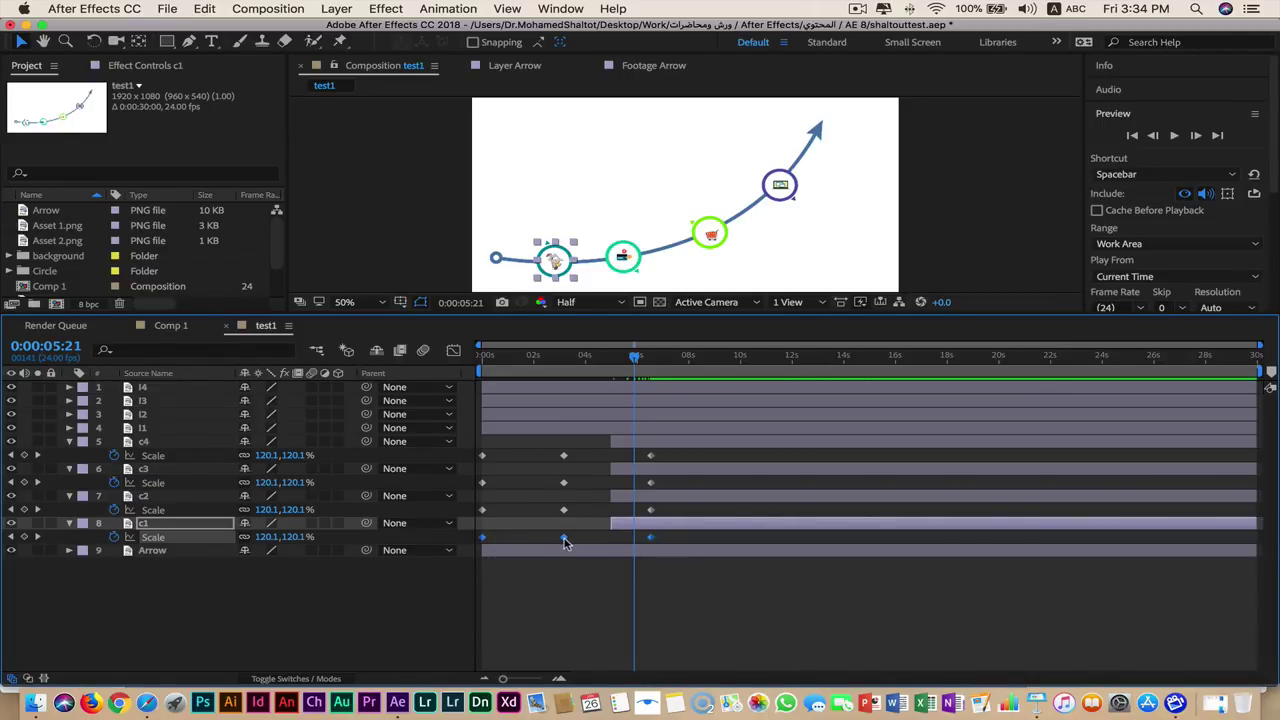
{"action": "left_click_drag", "start_coordinate": [565, 542], "coordinate": [695, 543]}
Move c2's three Scale keyframes later so it pops in after c1.
{"action": "left_click", "coordinate": [482, 510]}
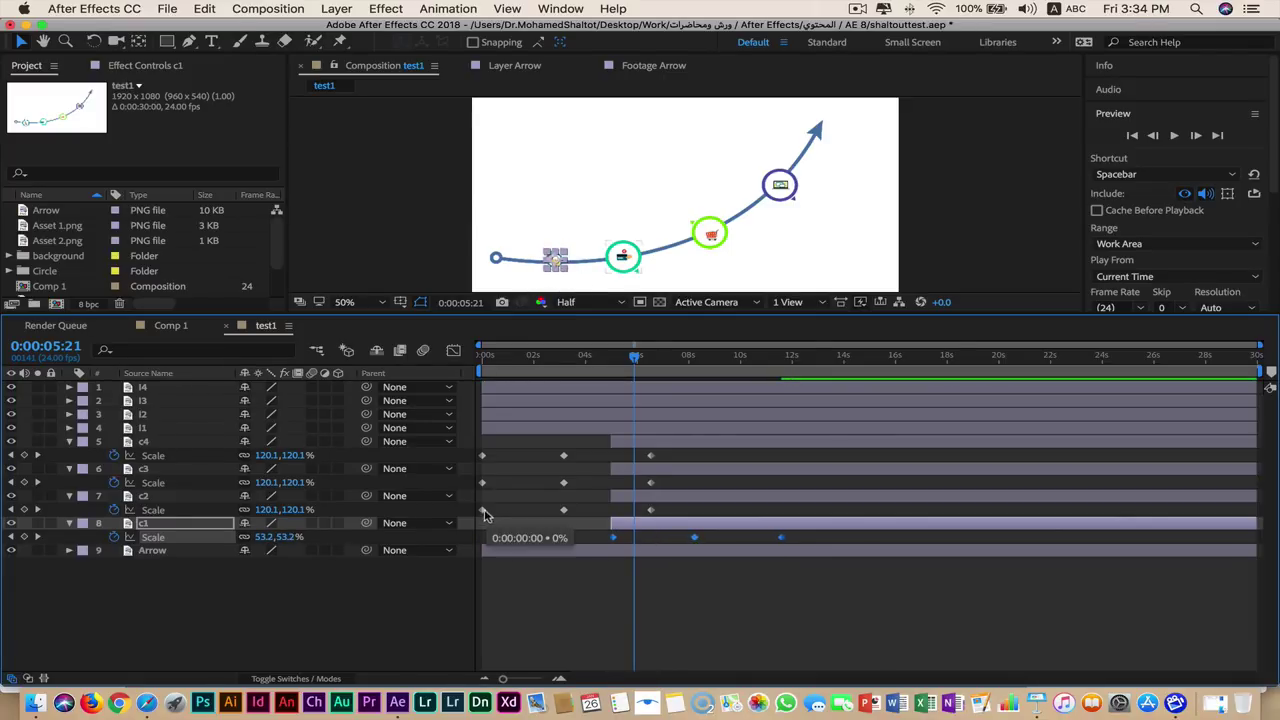
{"action": "left_click", "coordinate": [563, 511], "text": "shift"}
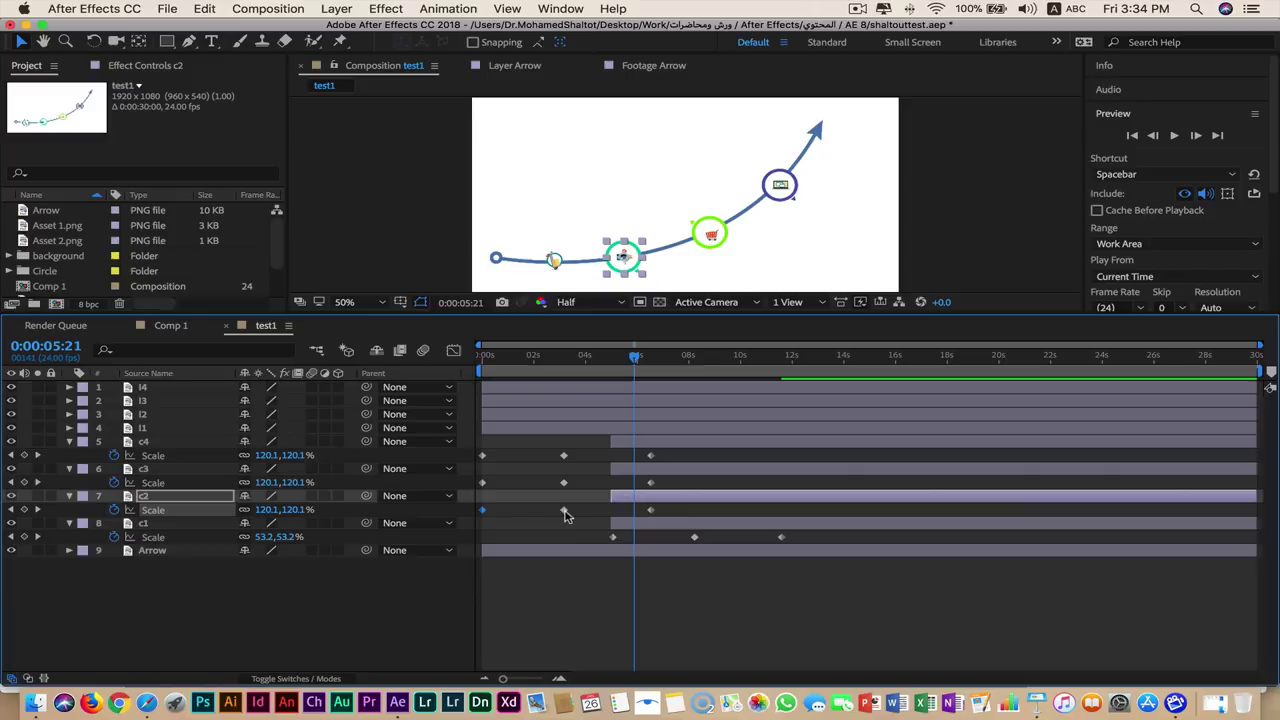
{"action": "left_click", "coordinate": [650, 511], "text": "shift"}
{"action": "left_click_drag", "start_coordinate": [483, 514], "coordinate": [697, 524]}
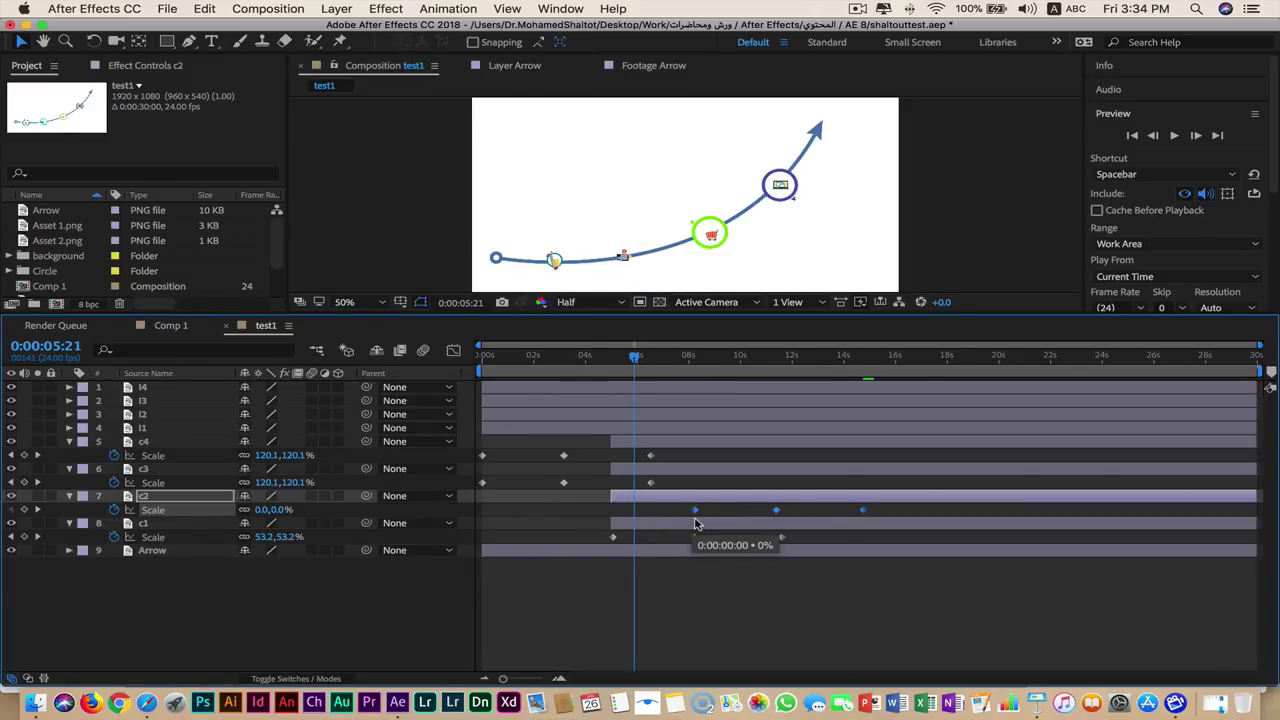
{"action": "left_click_drag", "start_coordinate": [697, 524], "coordinate": [730, 525]}
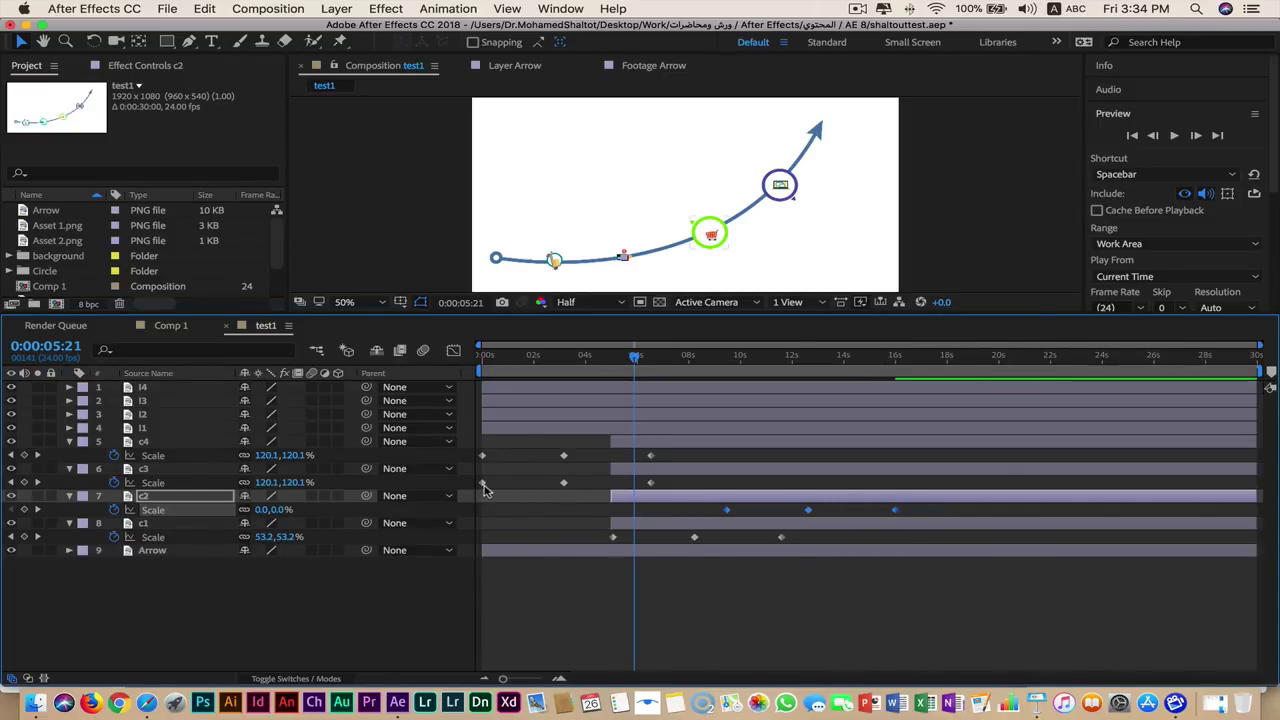
Shift c3's and then c4's keyframes successively later and preview the staggered pop-ins.
{"action": "left_click", "coordinate": [483, 484]}
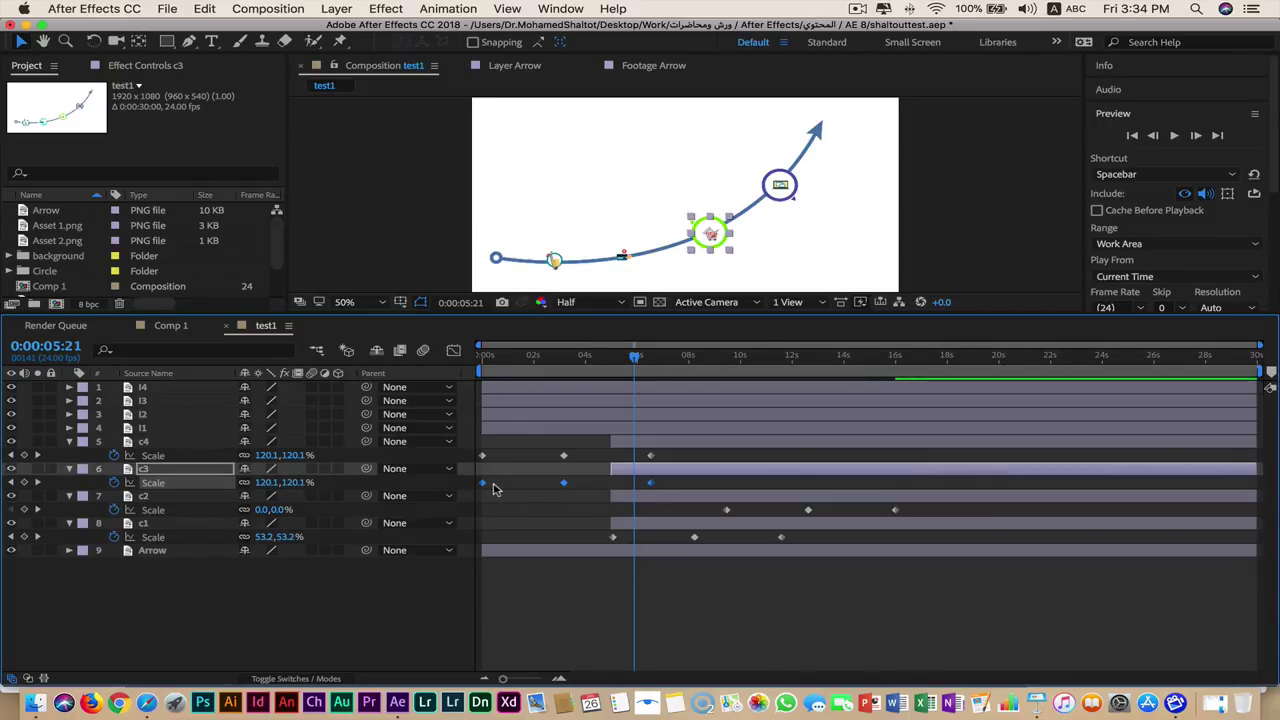
{"action": "left_click_drag", "start_coordinate": [483, 484], "coordinate": [775, 487]}
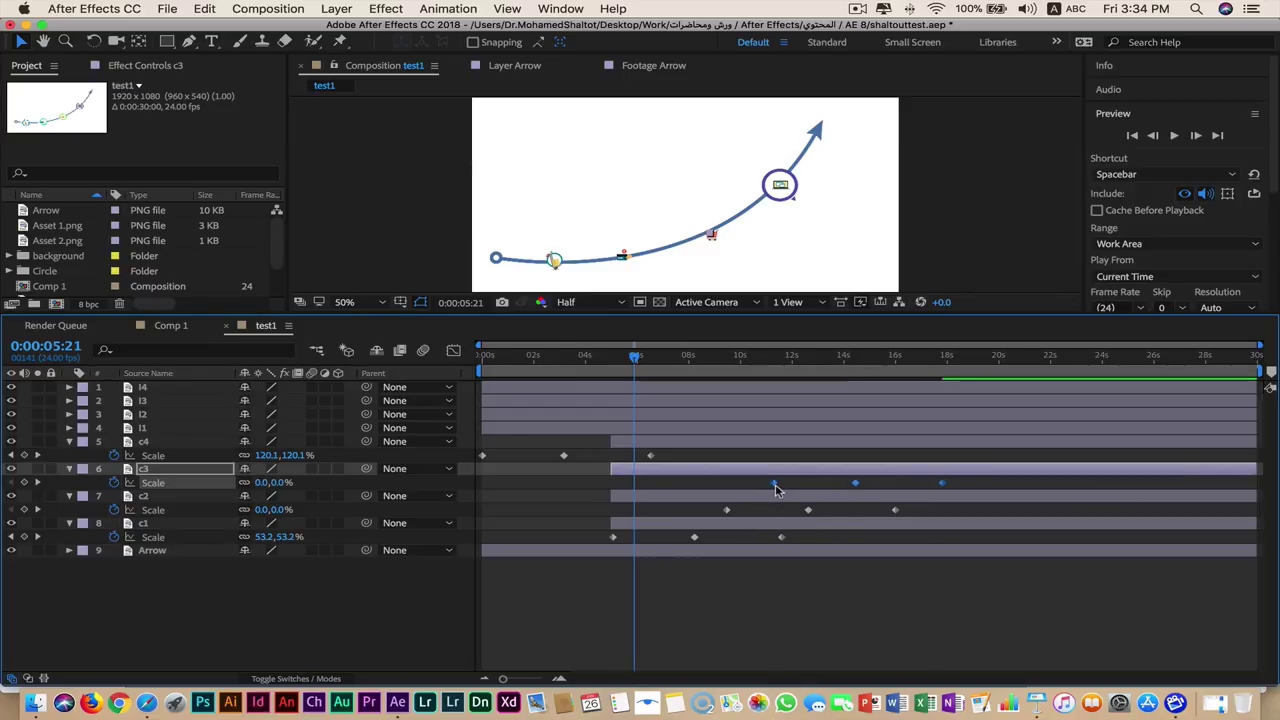
{"action": "left_click", "coordinate": [483, 457]}
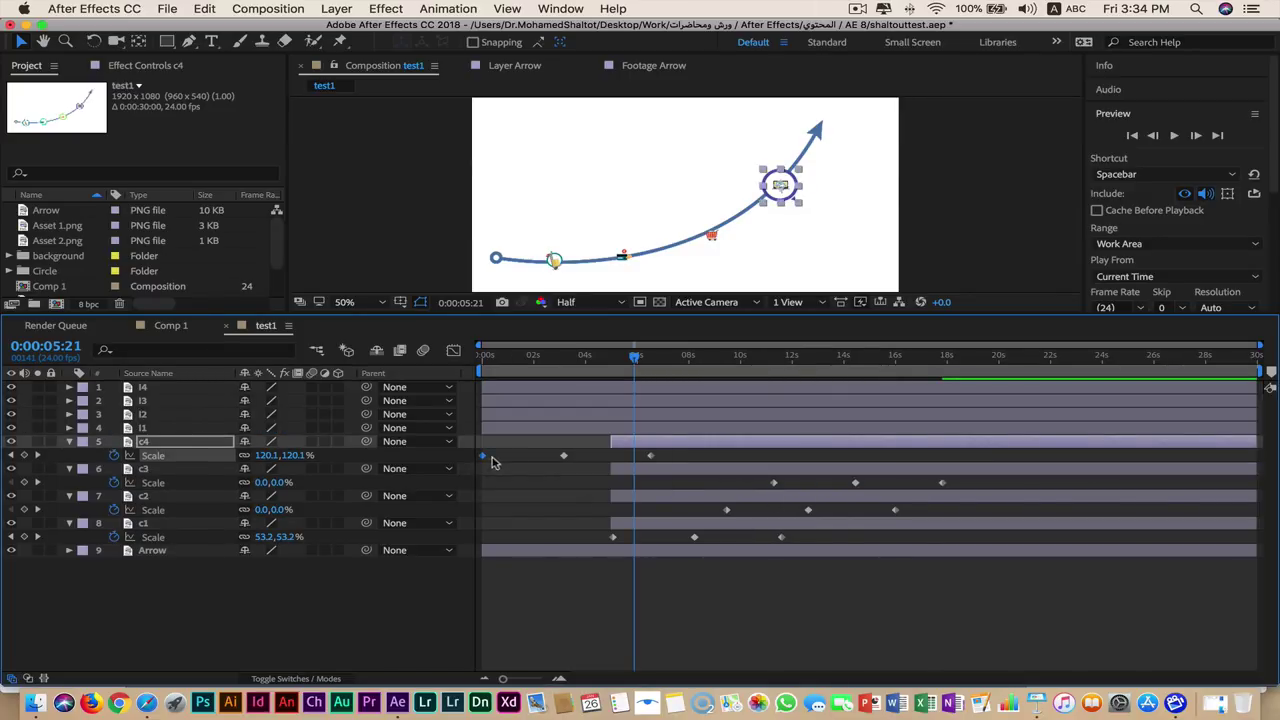
{"action": "left_click", "coordinate": [564, 456], "text": "shift"}
{"action": "left_click", "coordinate": [650, 457], "text": "shift"}
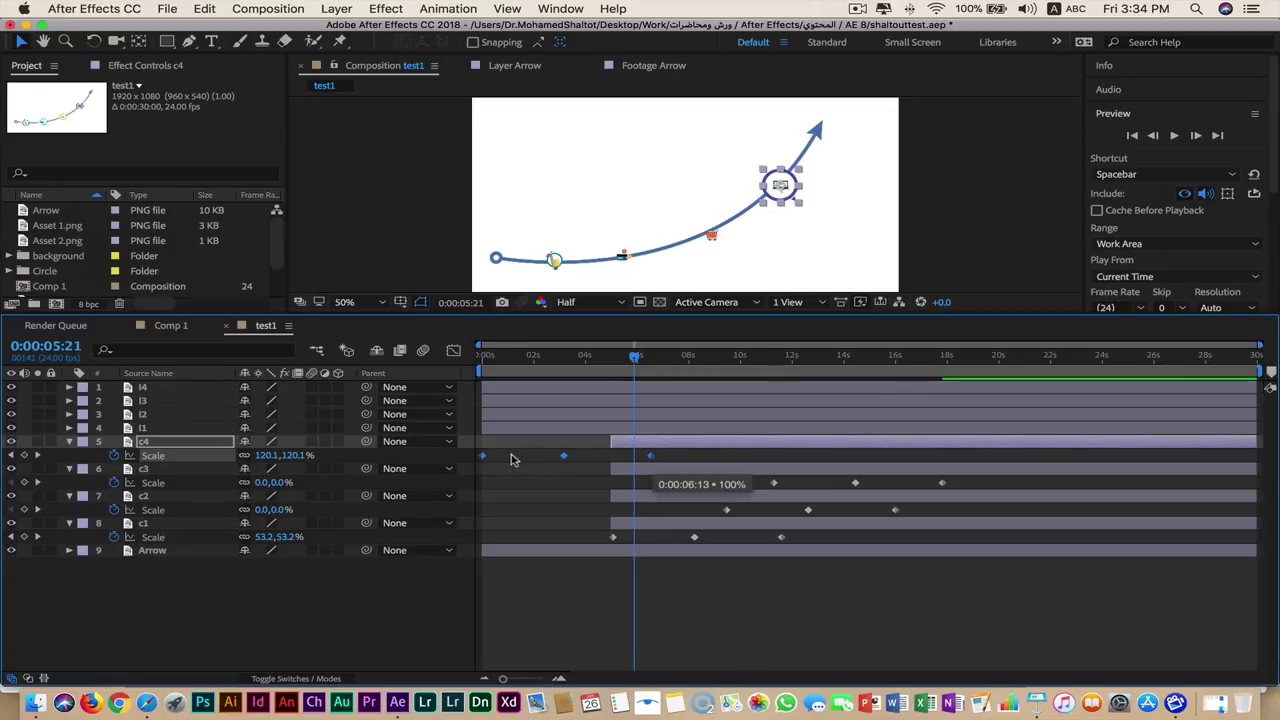
{"action": "left_click_drag", "start_coordinate": [483, 457], "coordinate": [878, 466]}
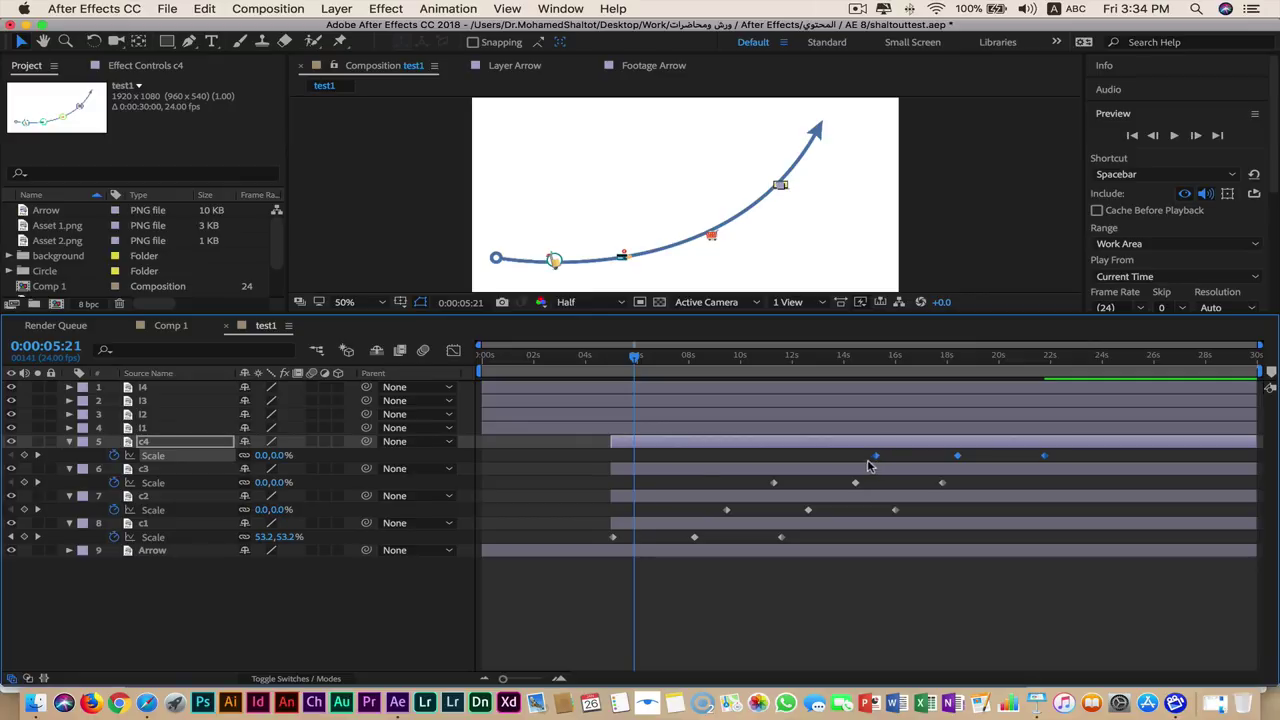
{"action": "mouse_move", "coordinate": [634, 358]}
{"action": "left_mouse_down"}
{"action": "mouse_move", "coordinate": [1031, 415]}
{"action": "mouse_move", "coordinate": [625, 511]}
{"action": "mouse_move", "coordinate": [726, 499]}
{"action": "left_mouse_up"}
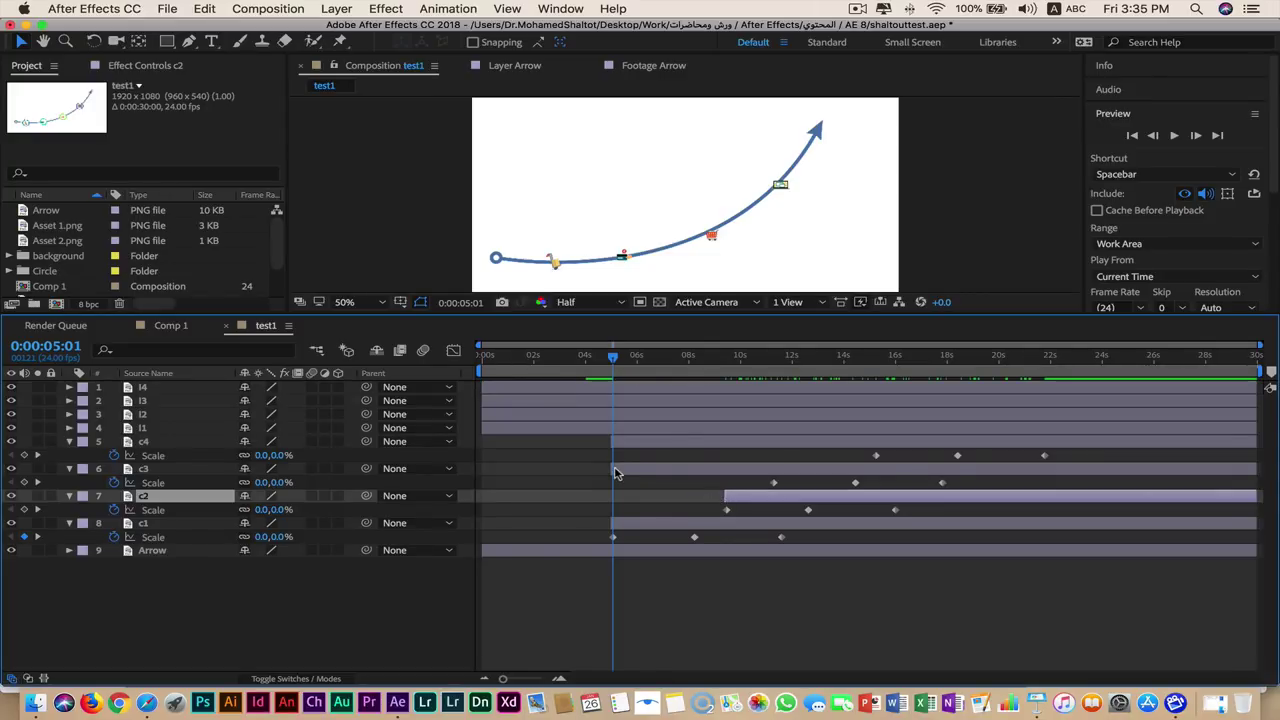
Trim c3 and c4 to start with their pop-ins, then collapse all four circle layers.
{"action": "left_click_drag", "start_coordinate": [613, 469], "coordinate": [772, 472]}
{"action": "left_click_drag", "start_coordinate": [610, 439], "coordinate": [870, 446]}
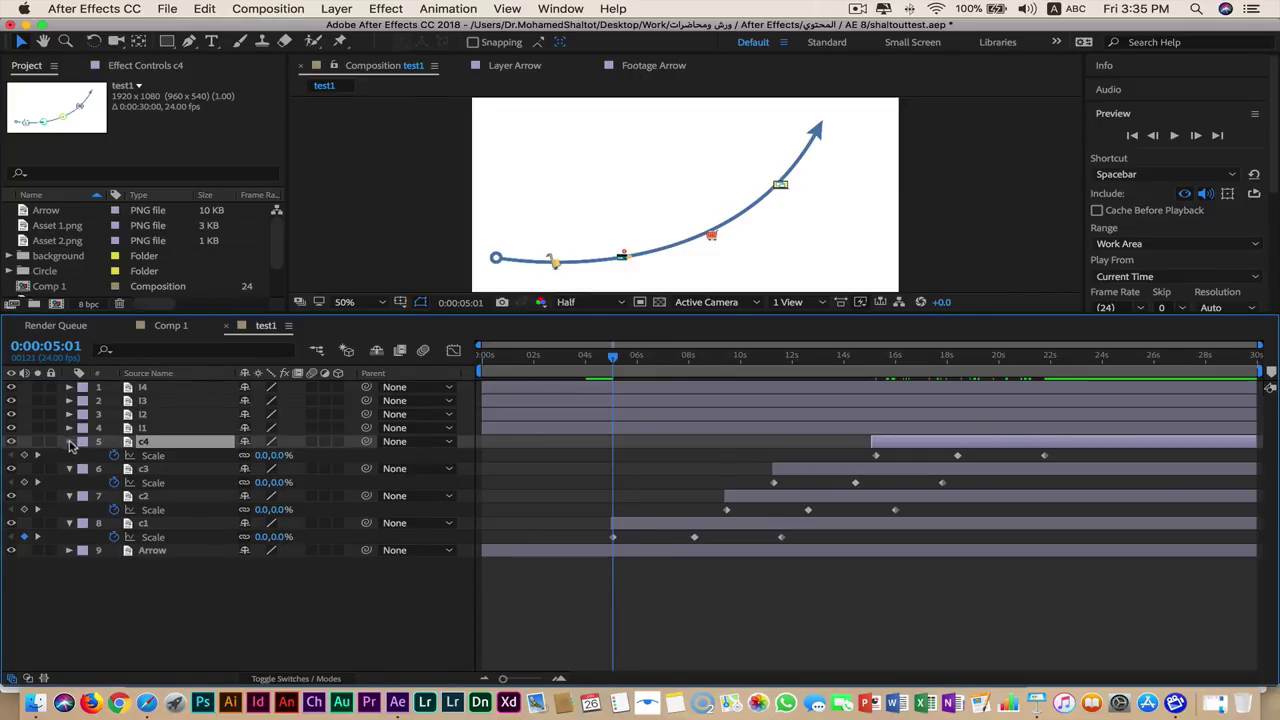
{"action": "left_click", "coordinate": [69, 441]}
{"action": "left_click", "coordinate": [69, 455]}
{"action": "left_click", "coordinate": [69, 469]}
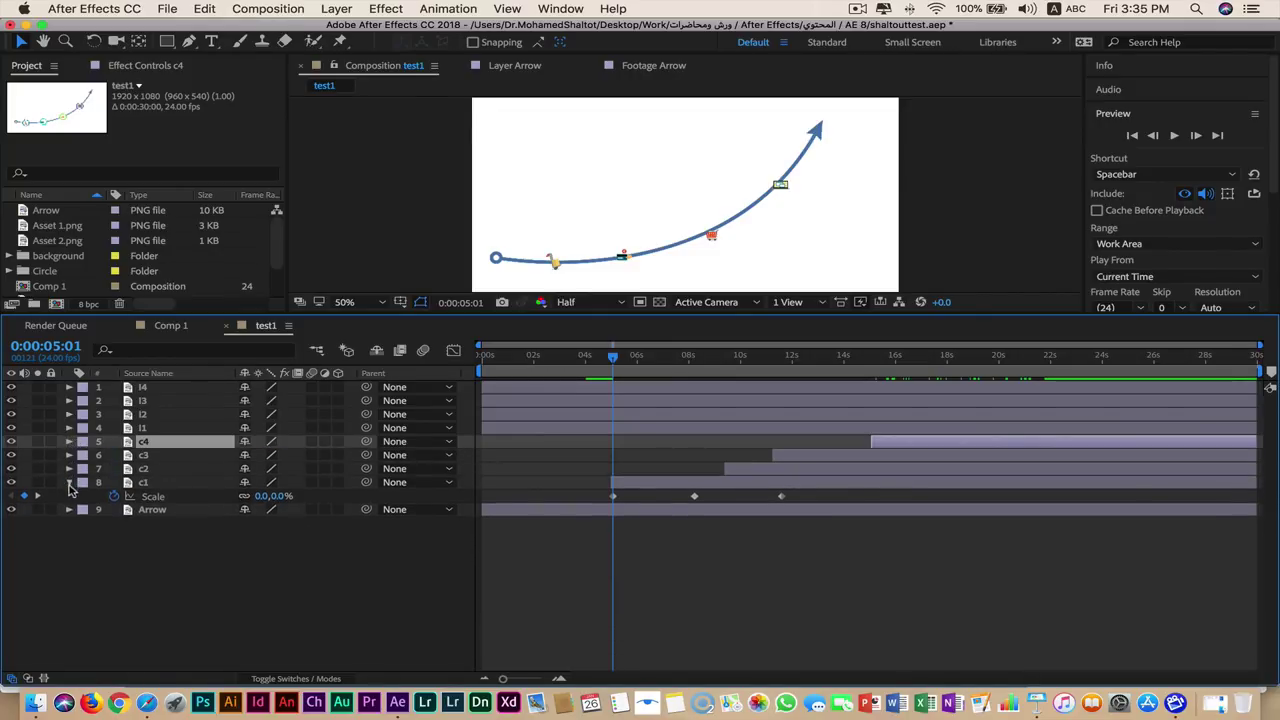
{"action": "left_click", "coordinate": [69, 483]}
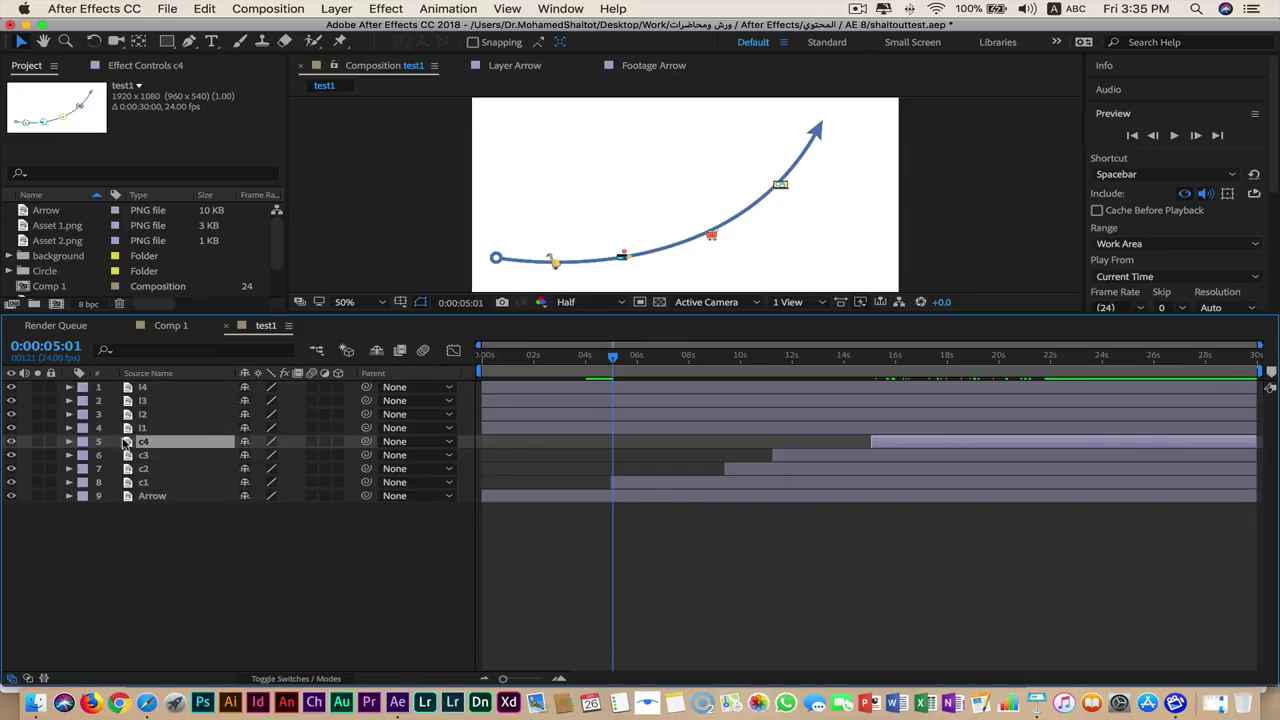
{"action": "left_click", "coordinate": [152, 430]}
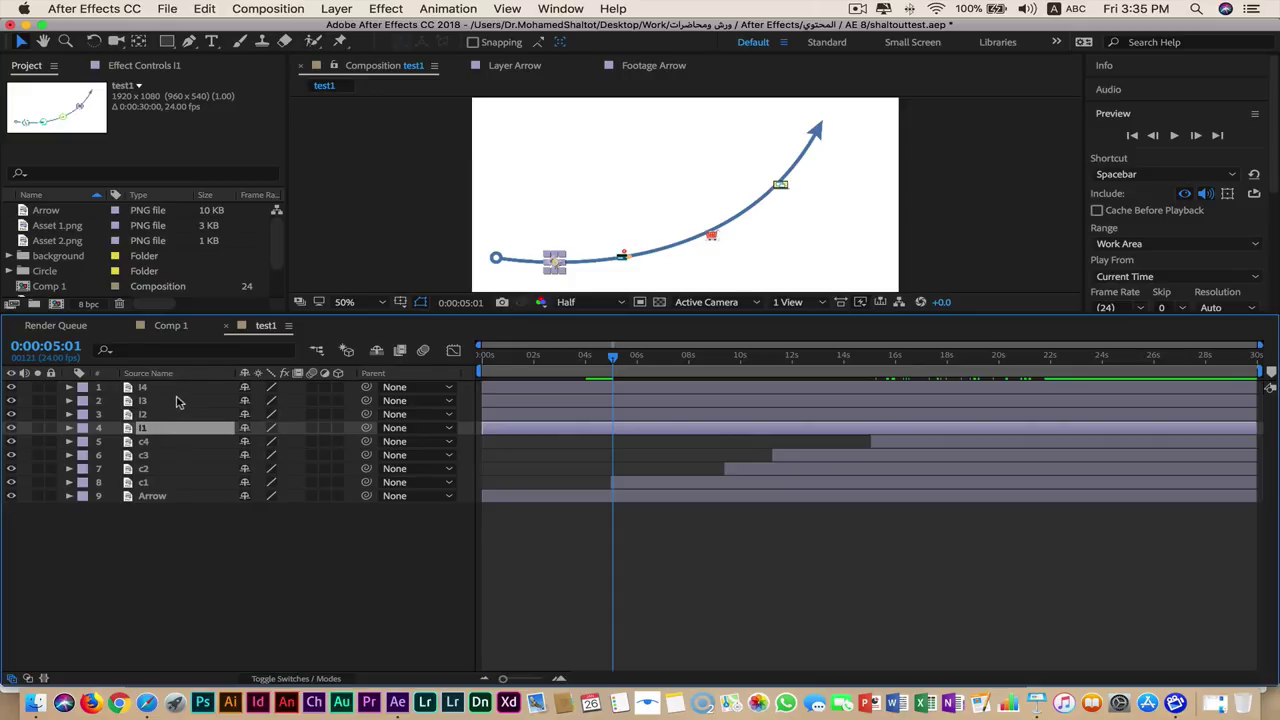
Trim icon layers l4–l1 to start near 19 s and key their Opacity at 0%.
{"action": "left_click", "coordinate": [175, 390], "text": "shift"}
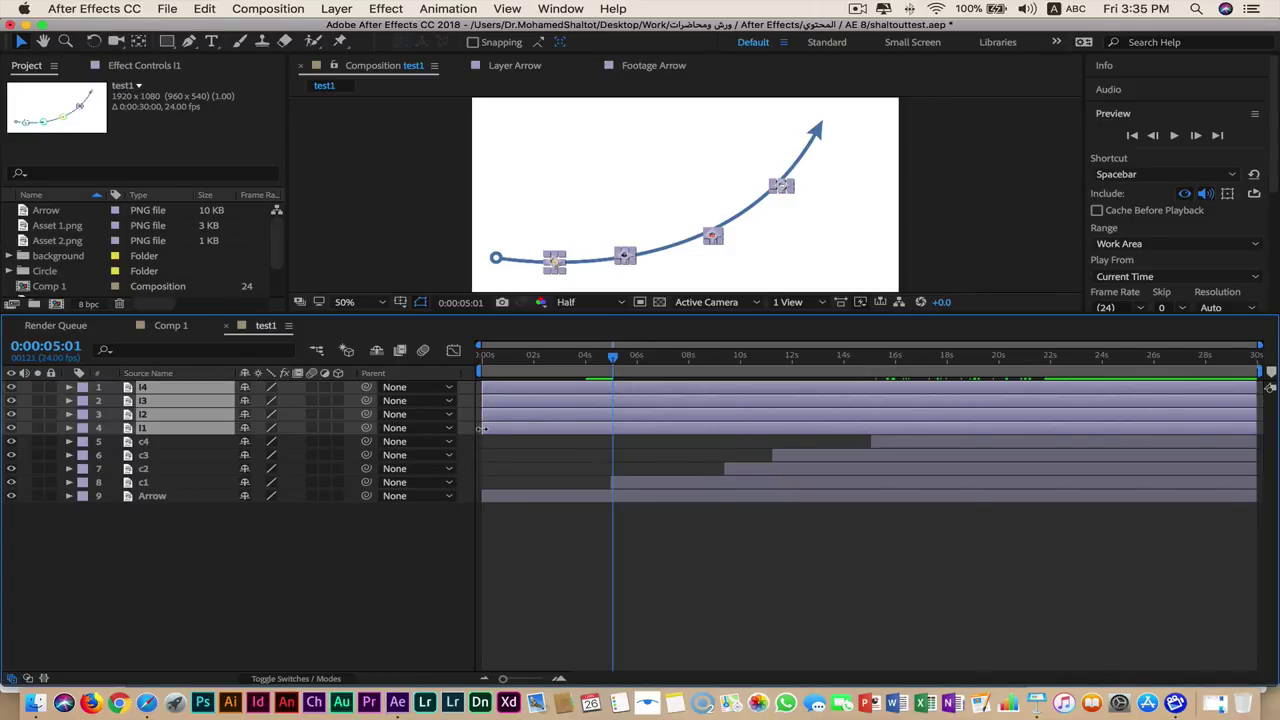
{"action": "left_click_drag", "start_coordinate": [482, 428], "coordinate": [972, 425]}
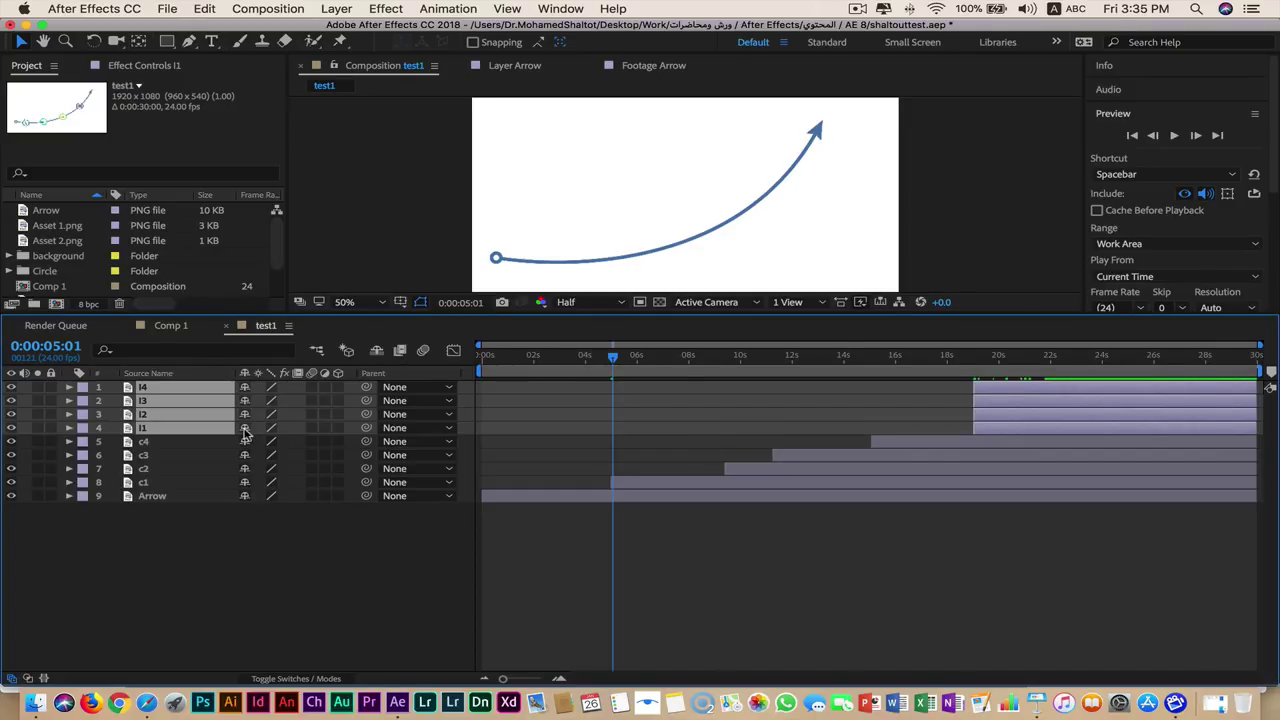
{"action": "key", "text": "t"}
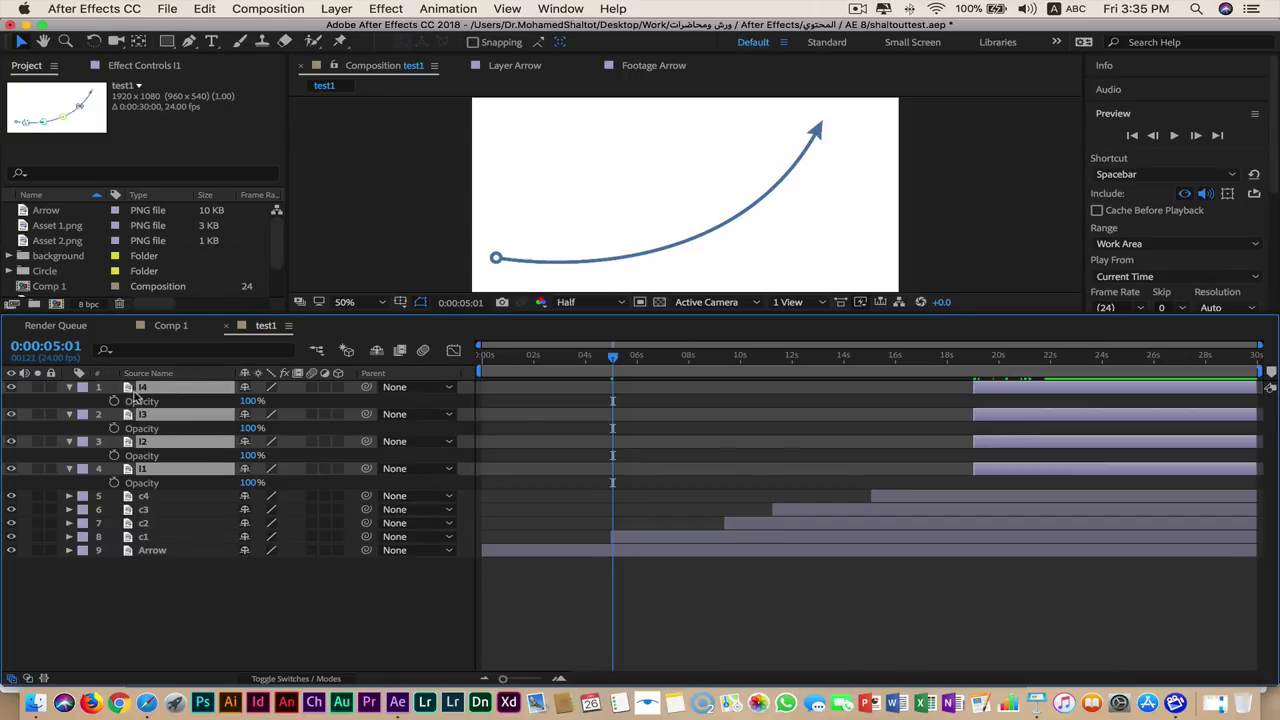
{"action": "left_click_drag", "start_coordinate": [613, 362], "coordinate": [977, 375]}
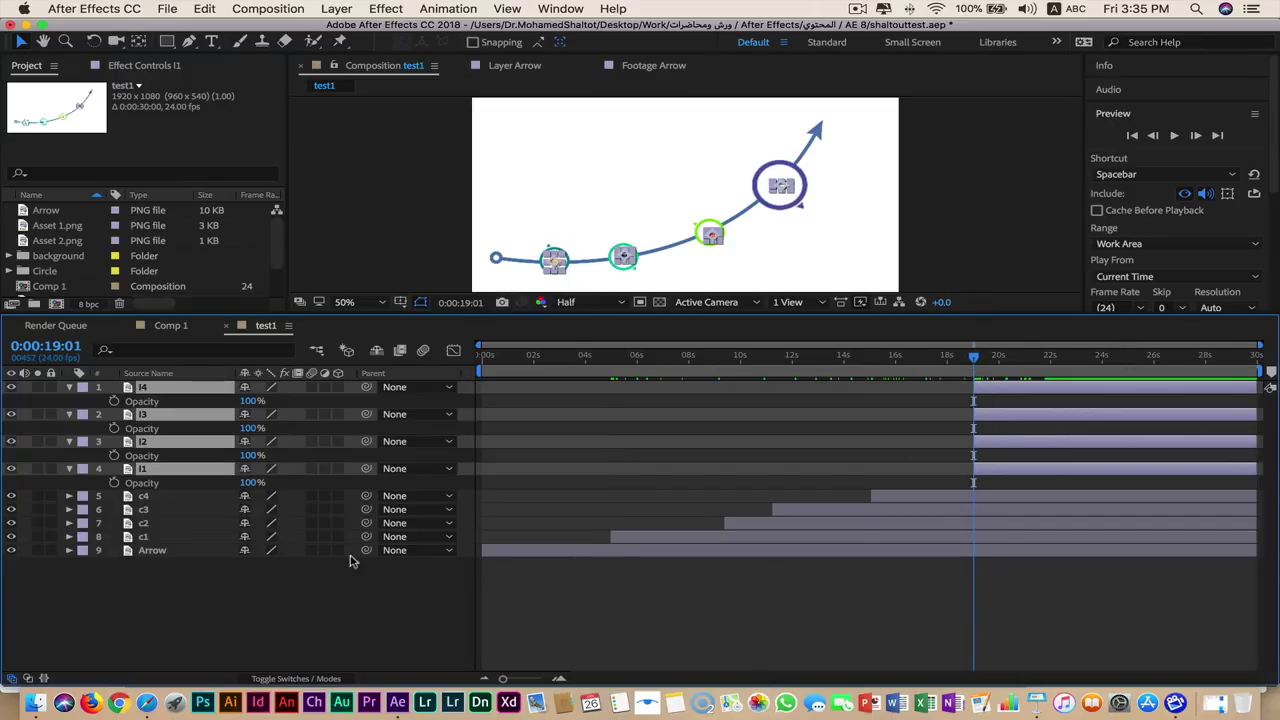
{"action": "left_click", "coordinate": [114, 401]}
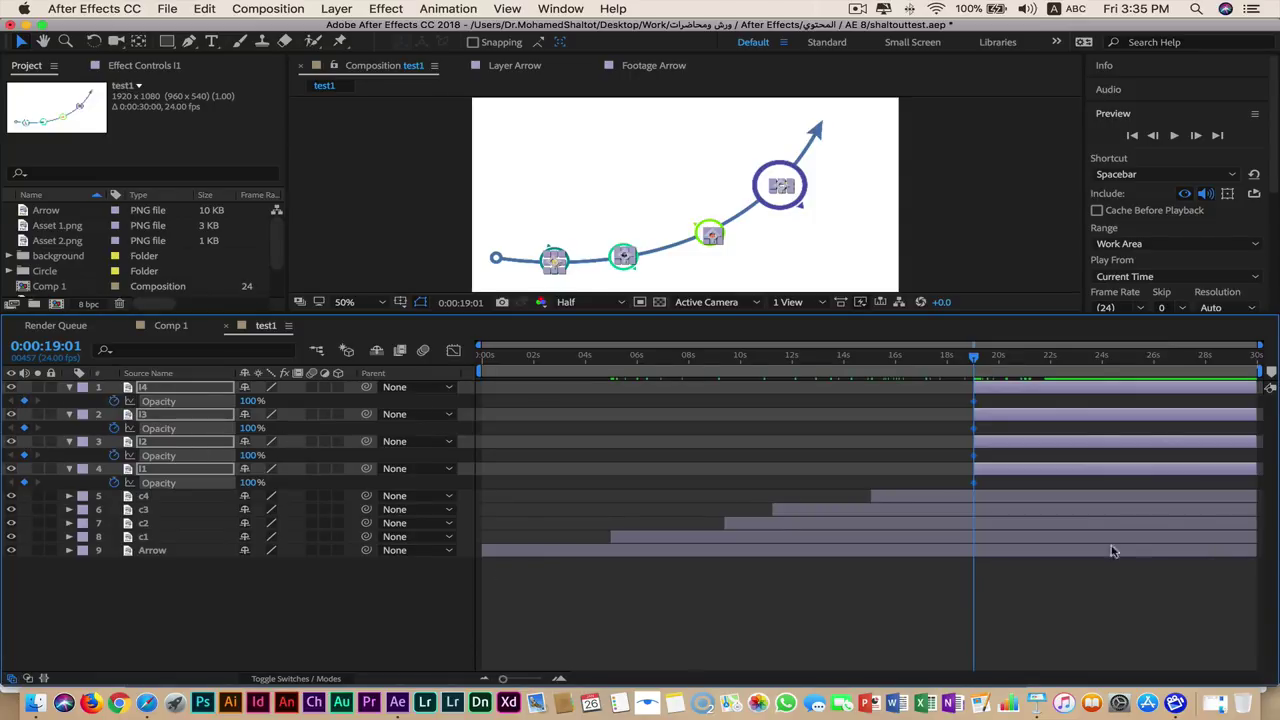
{"action": "left_click", "coordinate": [247, 402]}
{"action": "type", "text": "0"}
{"action": "key", "text": "Return"}
Set the icons' Opacity to 100% at 0:00:23:06.
{"action": "left_click_drag", "start_coordinate": [977, 364], "coordinate": [1075, 368]}
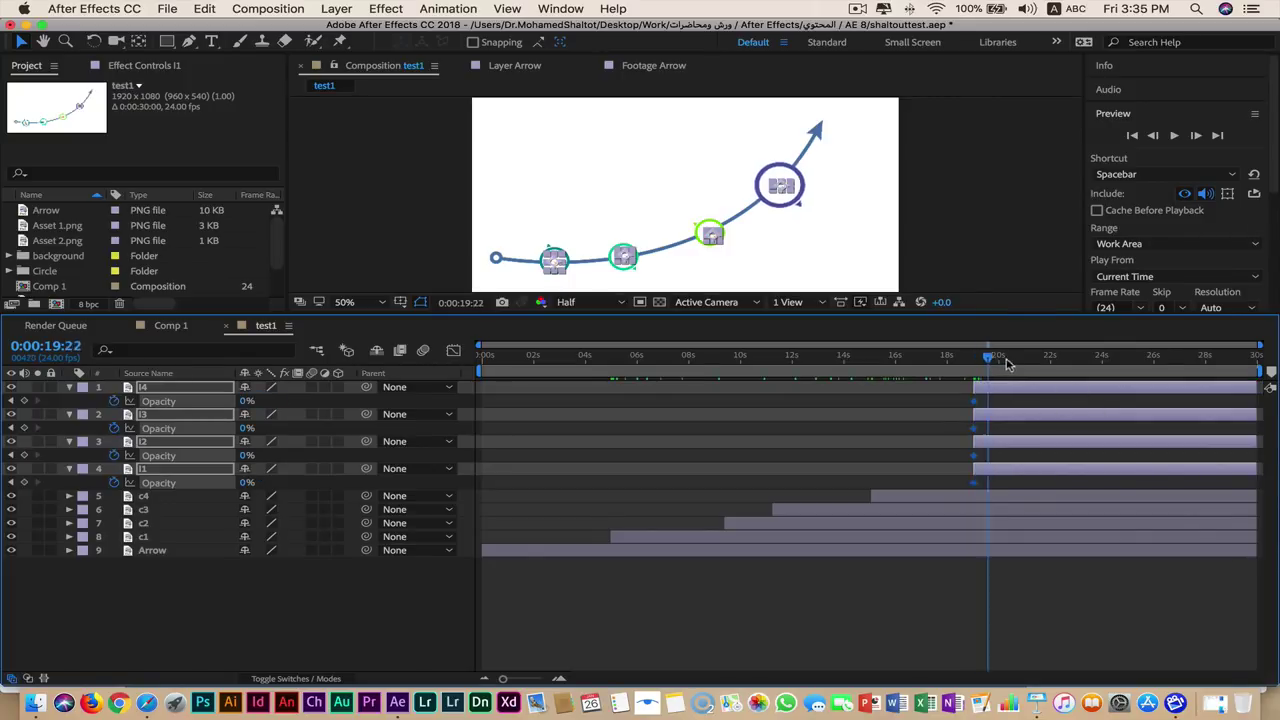
{"action": "key", "text": "space"}
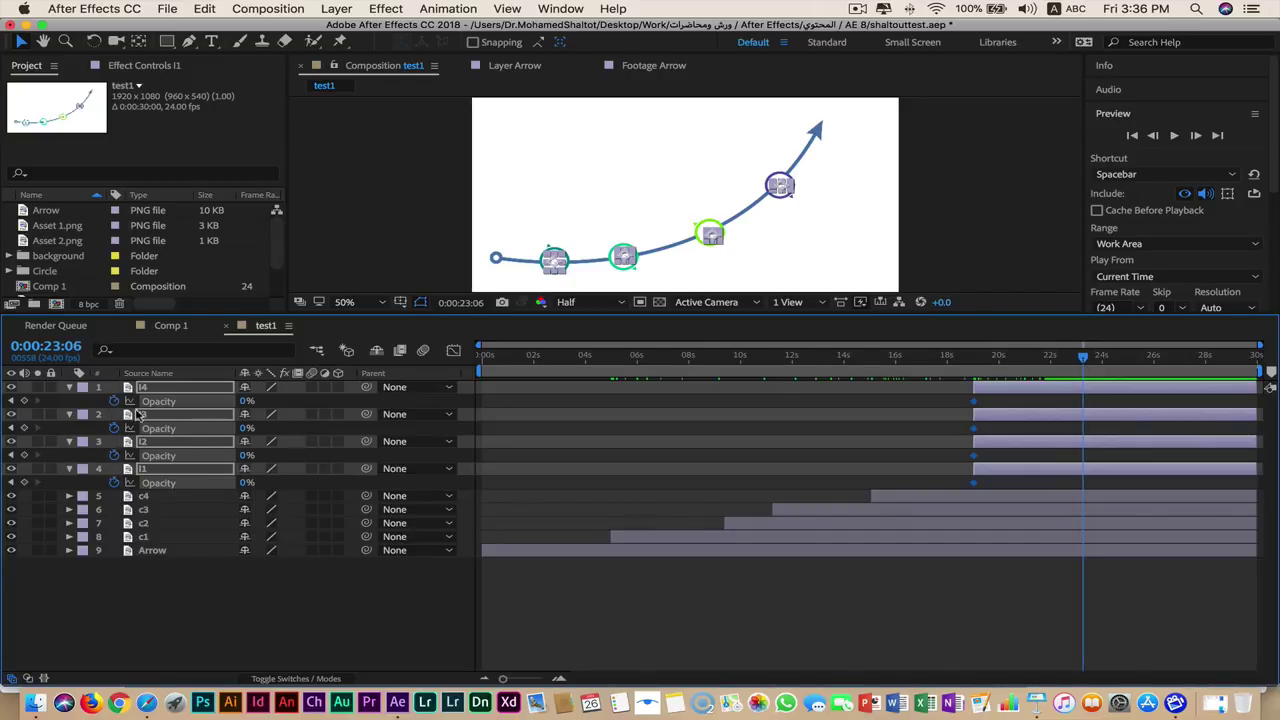
{"action": "left_click", "coordinate": [244, 402]}
{"action": "type", "text": "100"}
{"action": "key", "text": "Return"}
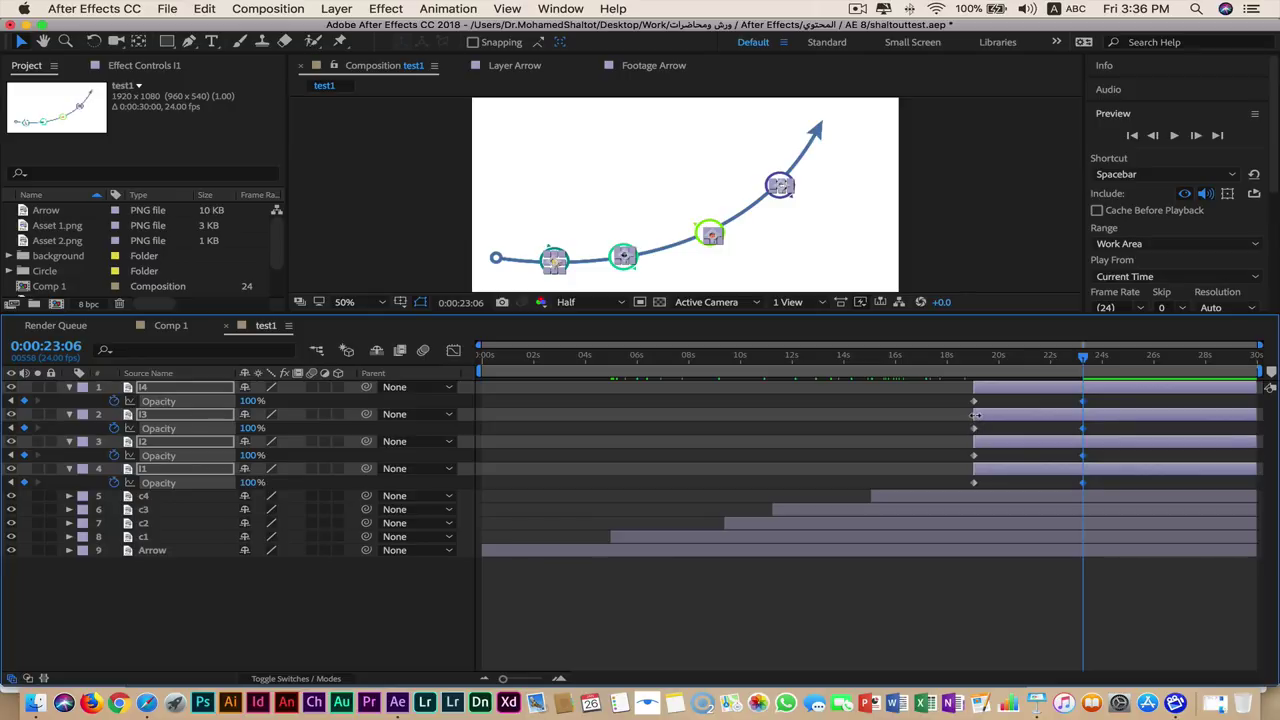
Apply Easy Ease to the icons' 23 s and 19 s Opacity keyframes.
{"action": "right_click", "coordinate": [1082, 404]}
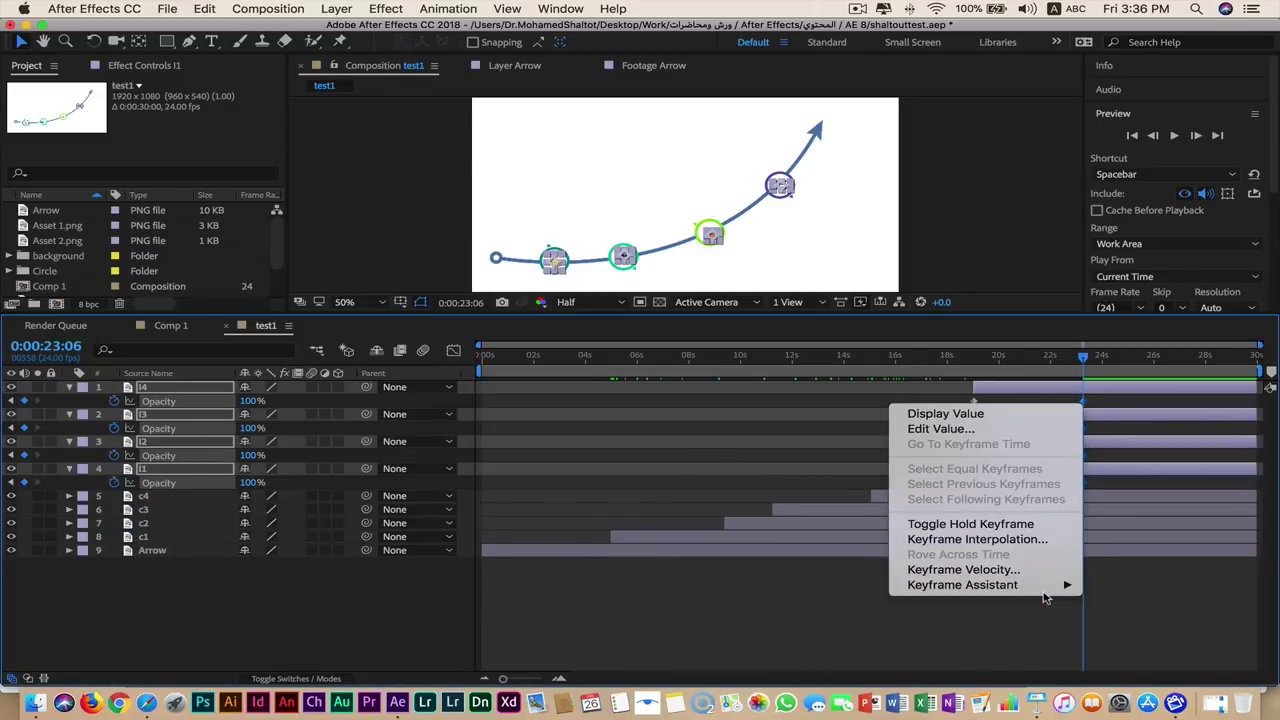
{"action": "mouse_move", "coordinate": [1046, 592]}
{"action": "left_click", "coordinate": [829, 573]}
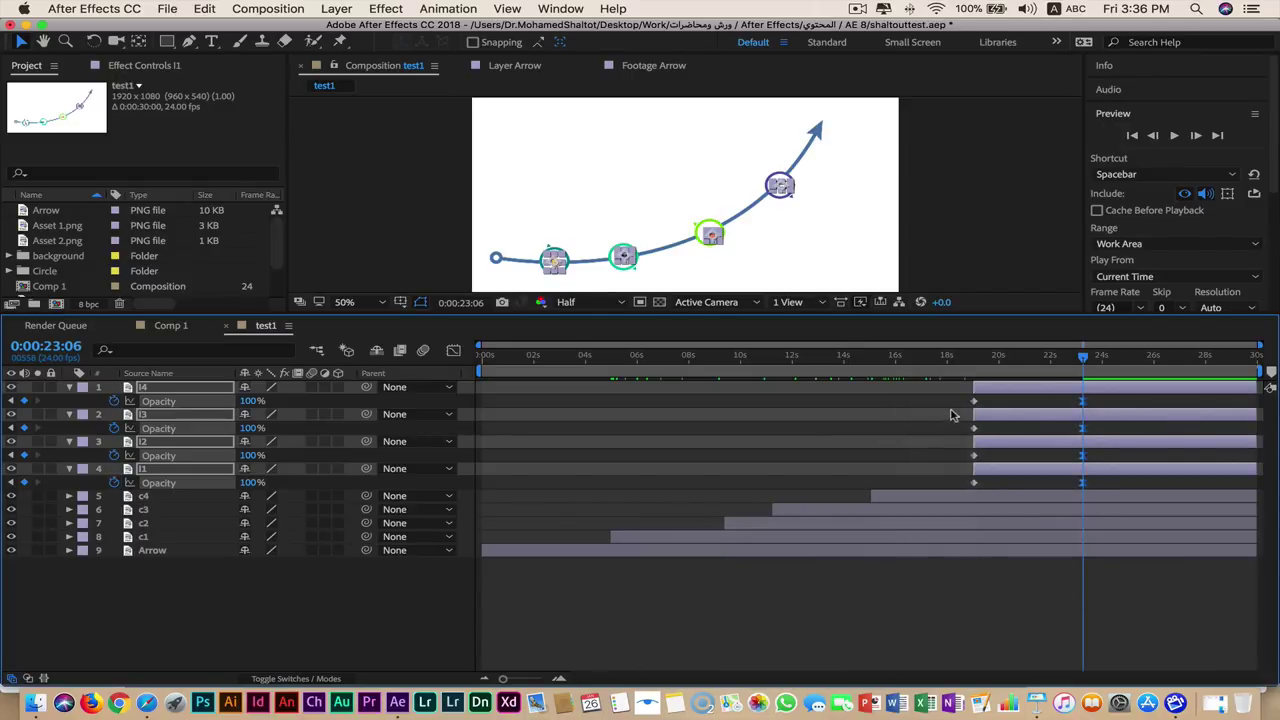
{"action": "left_click", "coordinate": [974, 402]}
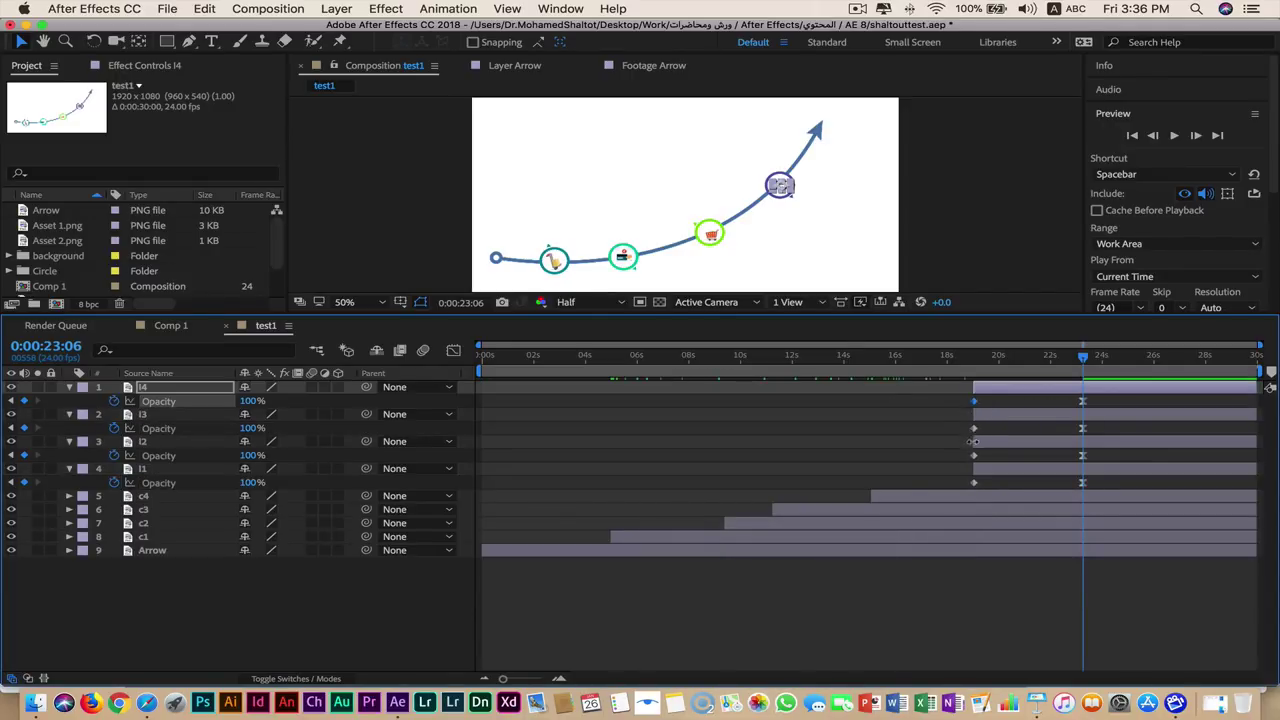
{"action": "left_click", "coordinate": [975, 429], "text": "shift"}
{"action": "left_click", "coordinate": [975, 456], "text": "shift"}
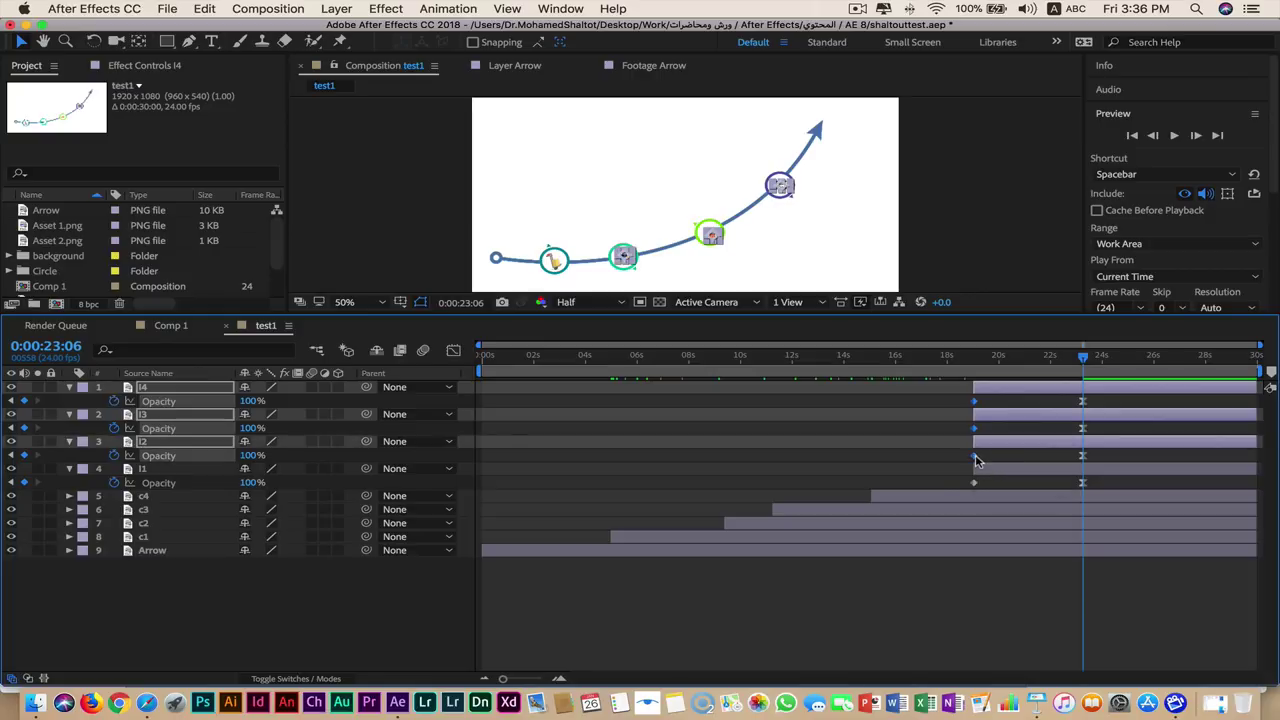
{"action": "left_click", "coordinate": [975, 483], "text": "shift"}
{"action": "right_click", "coordinate": [976, 485]}
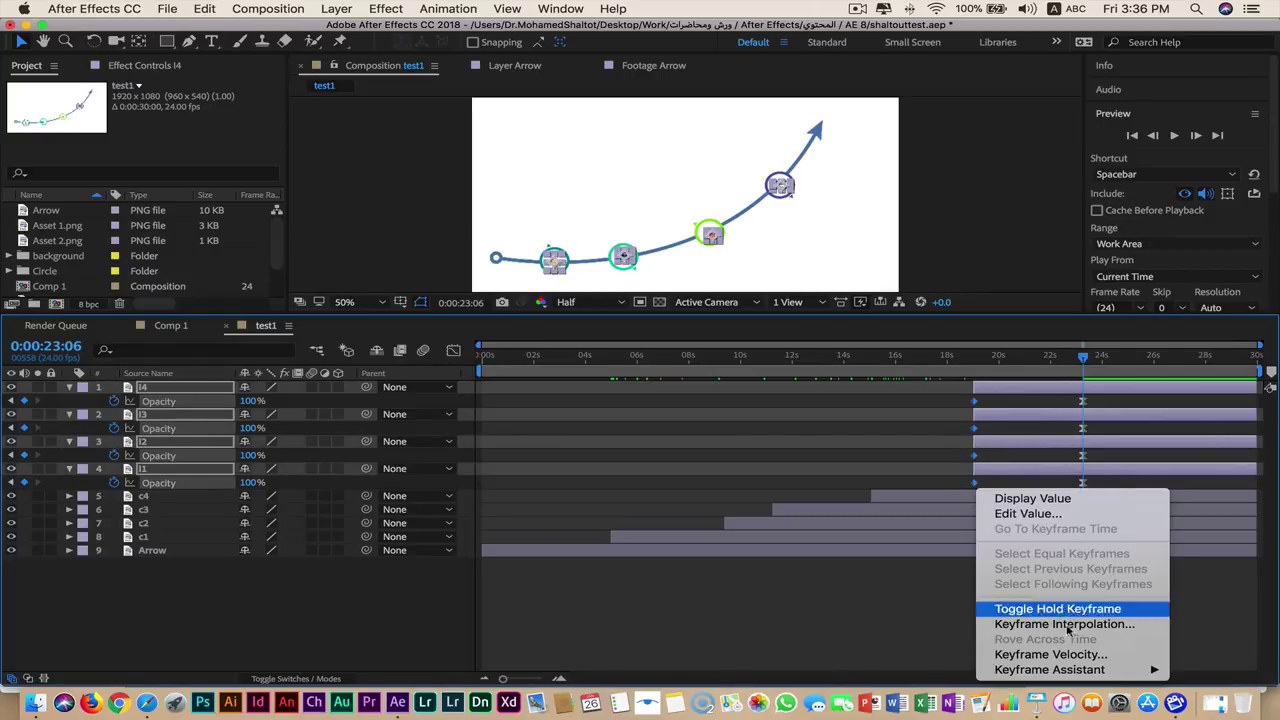
{"action": "mouse_move", "coordinate": [1080, 669]}
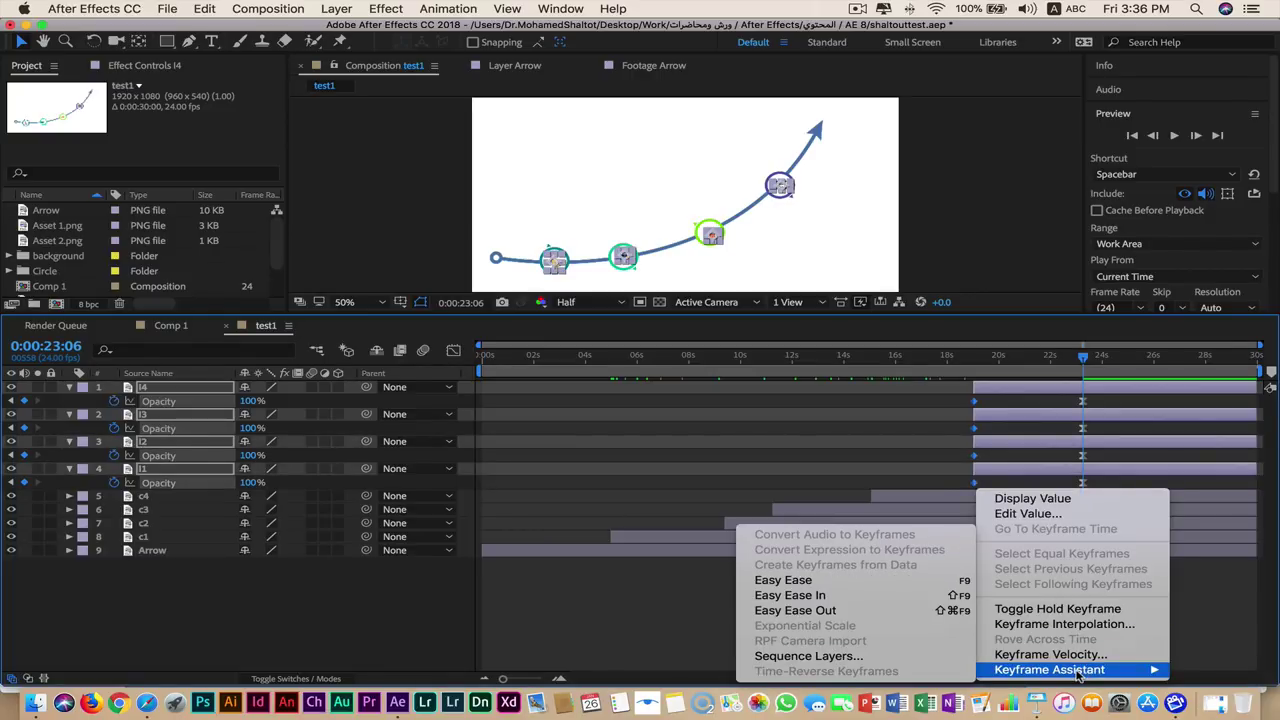
{"action": "left_click", "coordinate": [862, 581]}
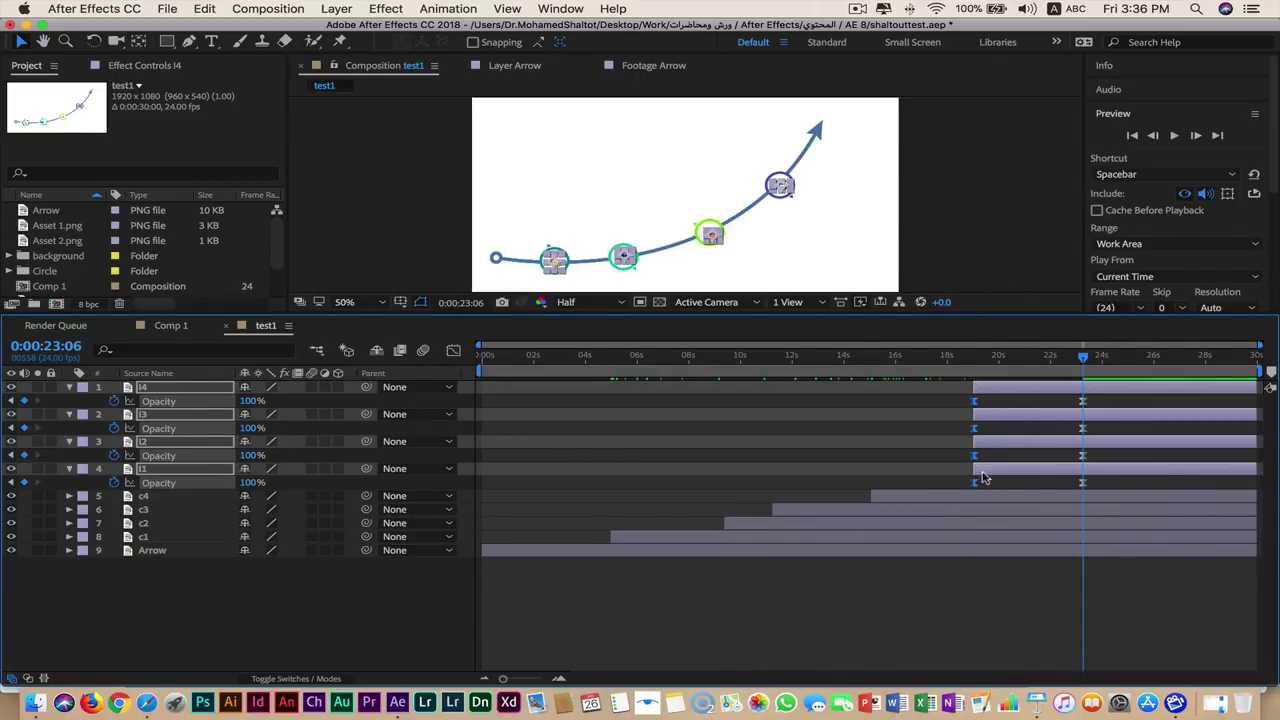
Shift the l2 icon layer and its fade later, to begin around 23 s.
{"action": "left_click", "coordinate": [1004, 448]}
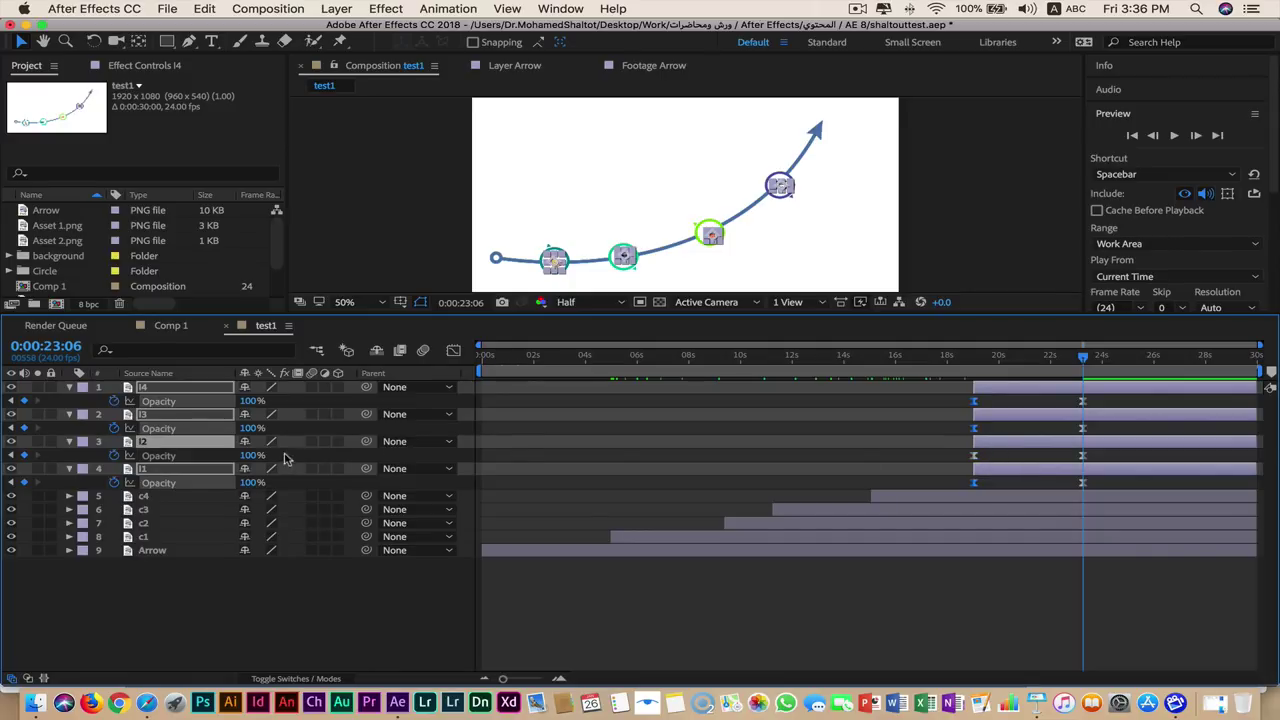
{"action": "left_click", "coordinate": [186, 452]}
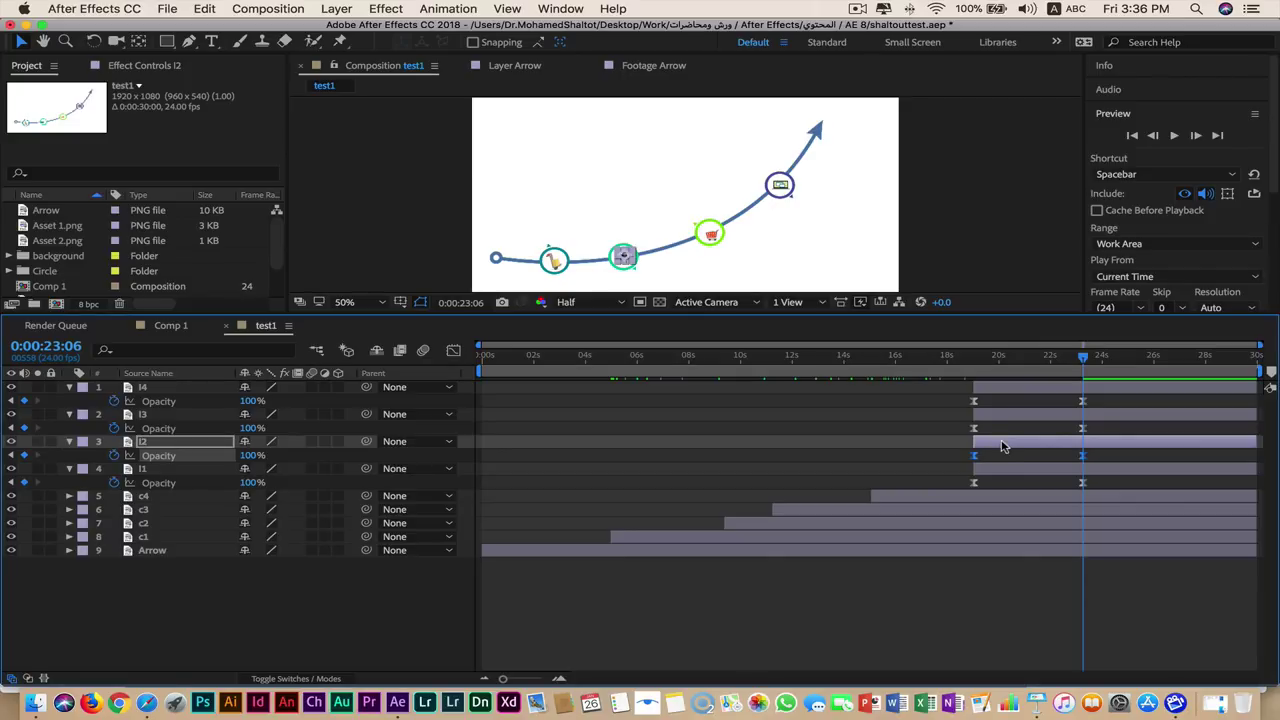
{"action": "left_click_drag", "start_coordinate": [1004, 447], "coordinate": [1120, 448]}
Drag the l3 and l4 icon layers later so the icons fade in staggered, then check with Home and End.
{"action": "left_click", "coordinate": [987, 421]}
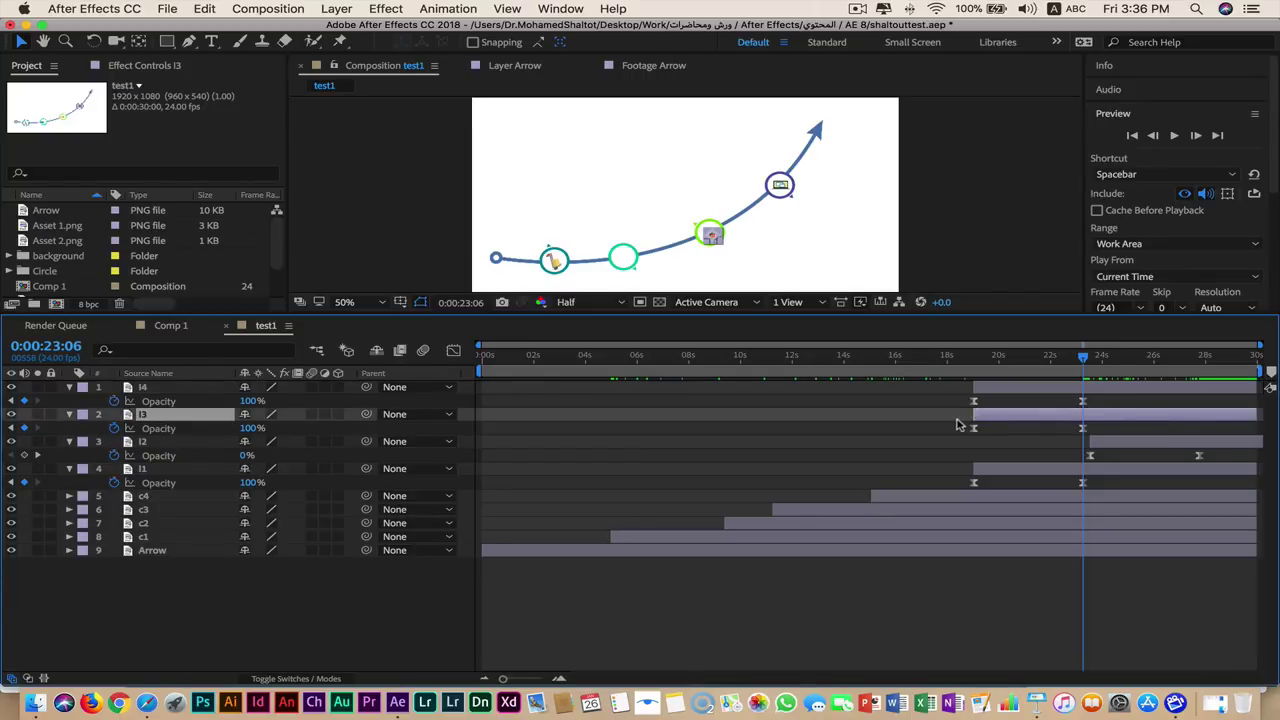
{"action": "left_click_drag", "start_coordinate": [957, 421], "coordinate": [1208, 421]}
{"action": "mouse_move", "coordinate": [960, 388]}
{"action": "left_mouse_down"}
{"action": "mouse_move", "coordinate": [1090, 407]}
{"action": "mouse_move", "coordinate": [1190, 391]}
{"action": "mouse_move", "coordinate": [1124, 391]}
{"action": "mouse_move", "coordinate": [1244, 431]}
{"action": "mouse_move", "coordinate": [1098, 420]}
{"action": "mouse_move", "coordinate": [1066, 443]}
{"action": "mouse_move", "coordinate": [1207, 463]}
{"action": "mouse_move", "coordinate": [1094, 452]}
{"action": "left_mouse_up"}
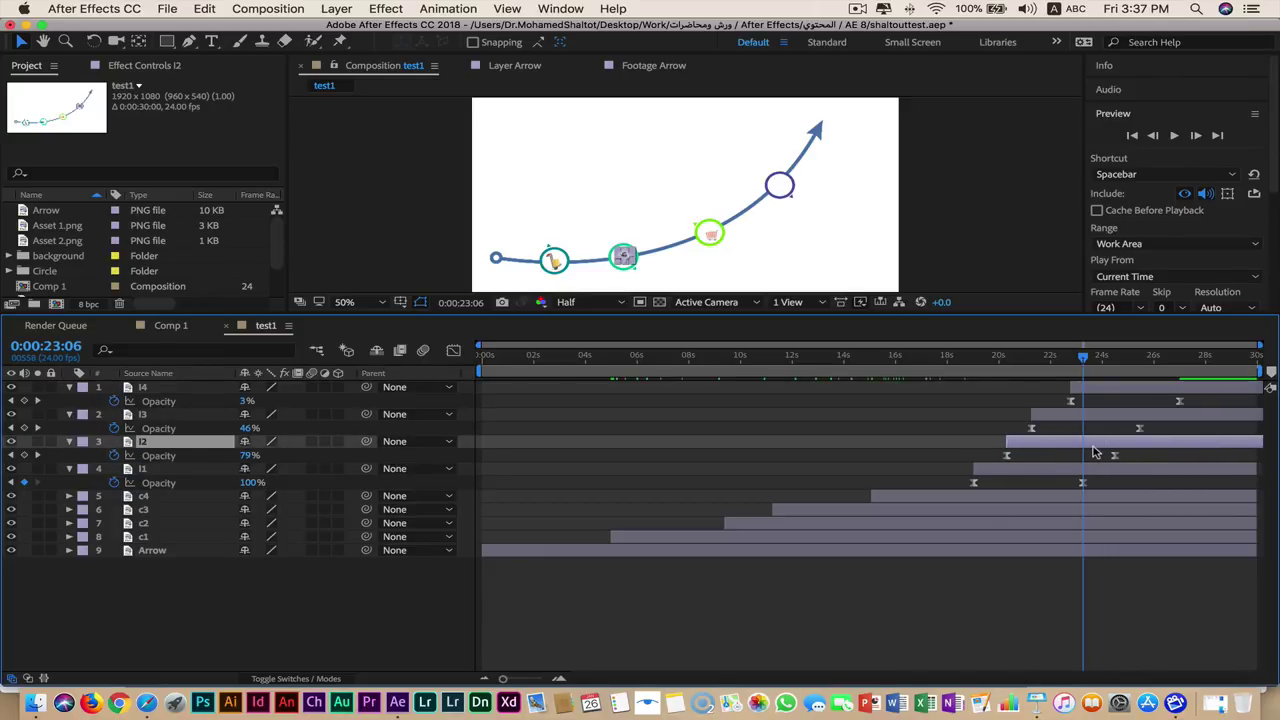
{"action": "mouse_move", "coordinate": [1083, 357]}
{"action": "left_mouse_down"}
{"action": "mouse_move", "coordinate": [450, 400]}
{"action": "mouse_move", "coordinate": [868, 392]}
{"action": "mouse_move", "coordinate": [1130, 408]}
{"action": "mouse_move", "coordinate": [730, 468]}
{"action": "left_mouse_up"}
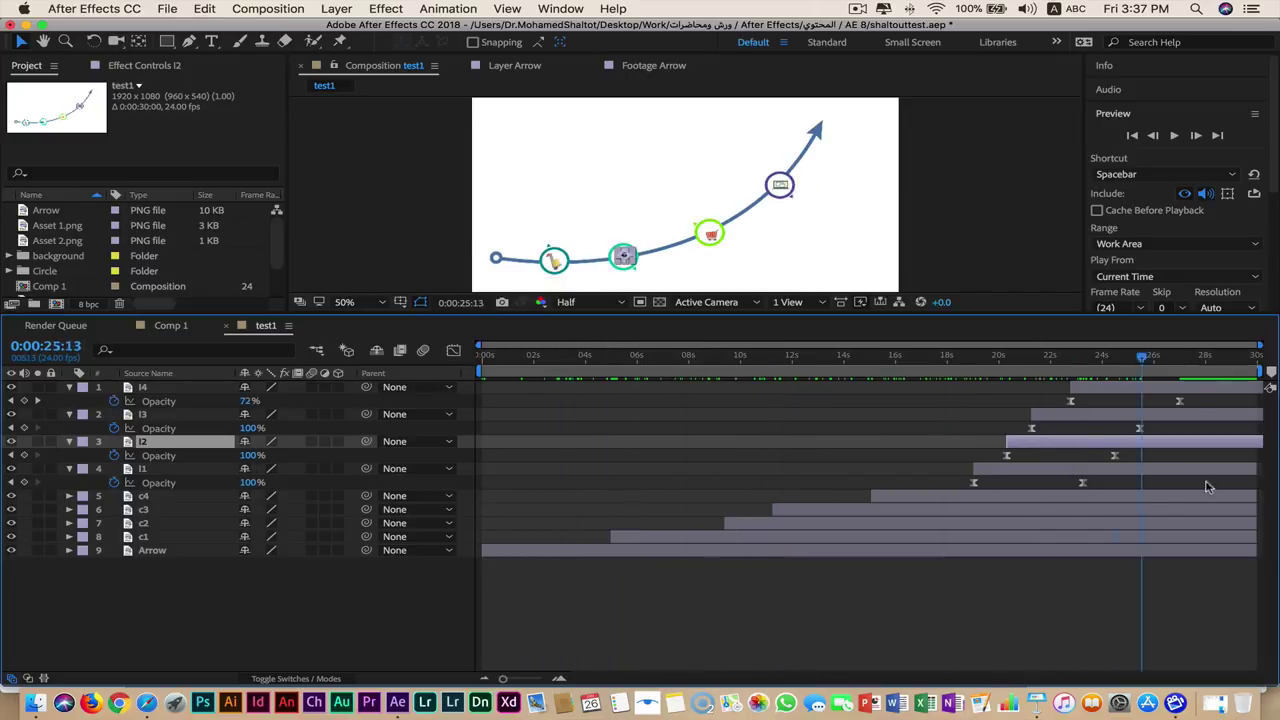
{"action": "key", "text": "Home"}
{"action": "key", "text": "End"}
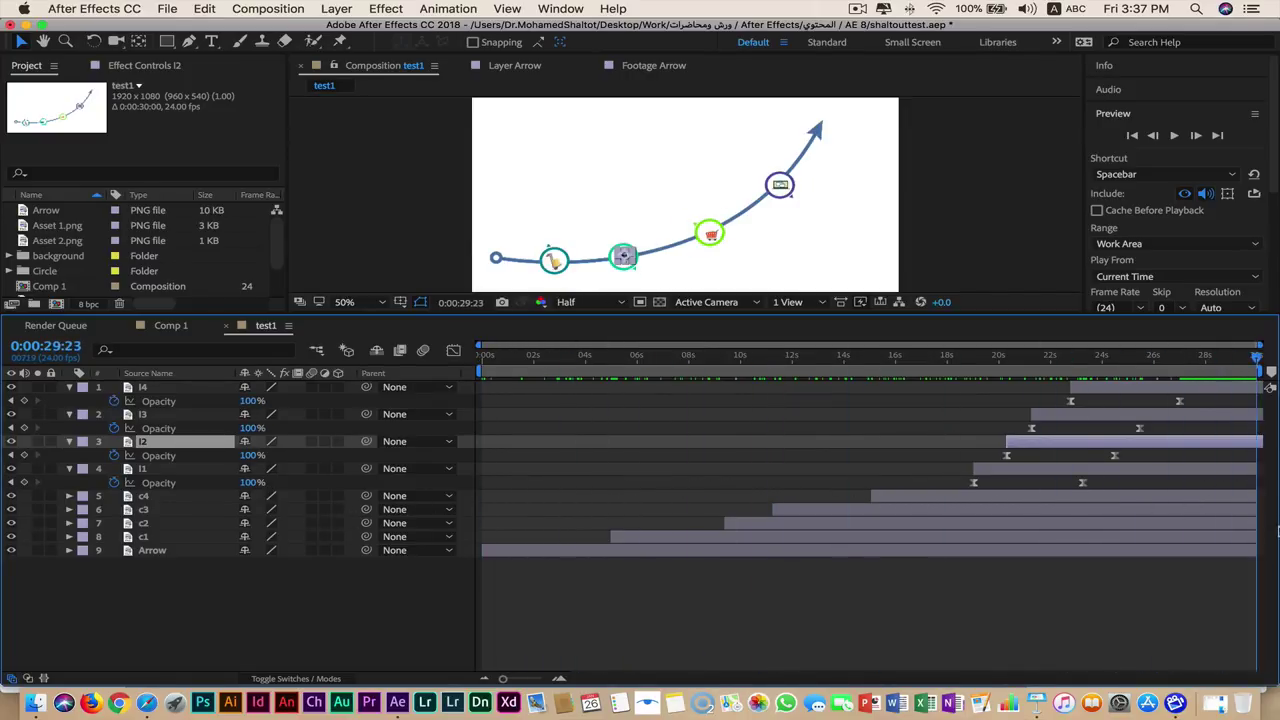
{"action": "key", "text": "Home"}
Preview the test1 animation and drag the divider down to enlarge the Composition viewer.
{"action": "left_click", "coordinate": [1174, 135]}
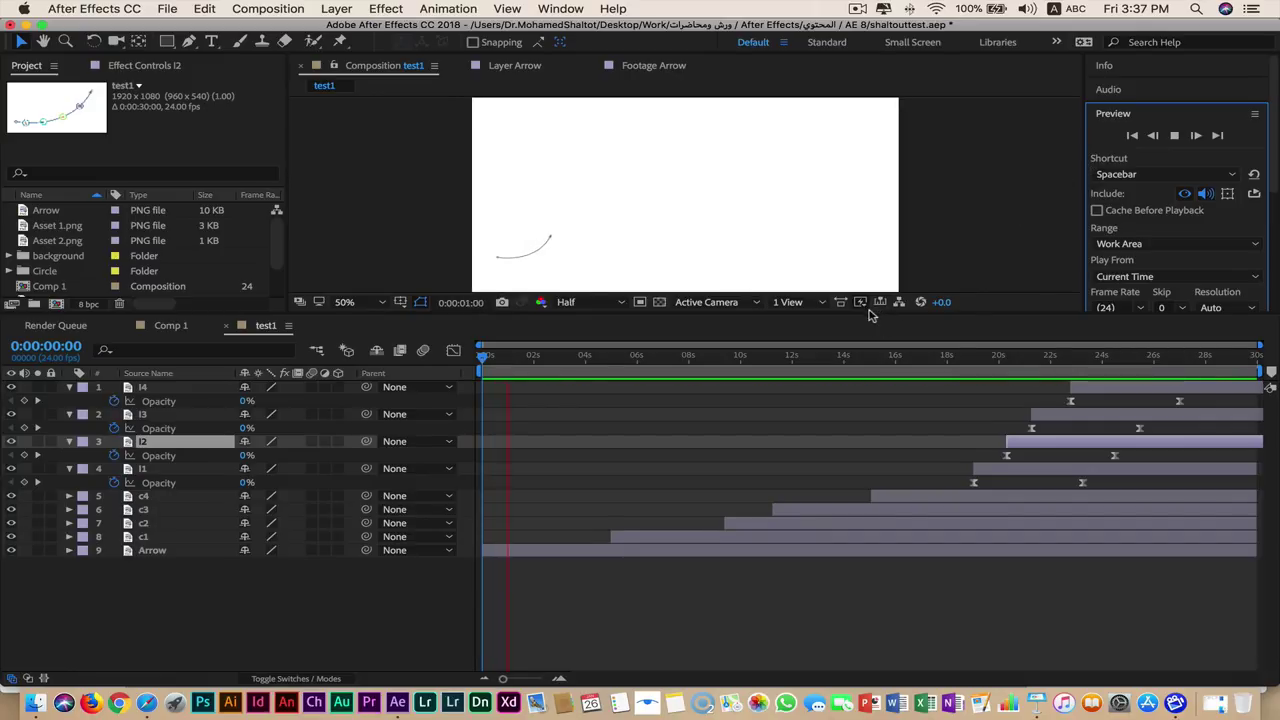
{"action": "left_click_drag", "start_coordinate": [893, 316], "coordinate": [855, 450]}
{"action": "left_click_drag", "start_coordinate": [851, 520], "coordinate": [877, 530]}
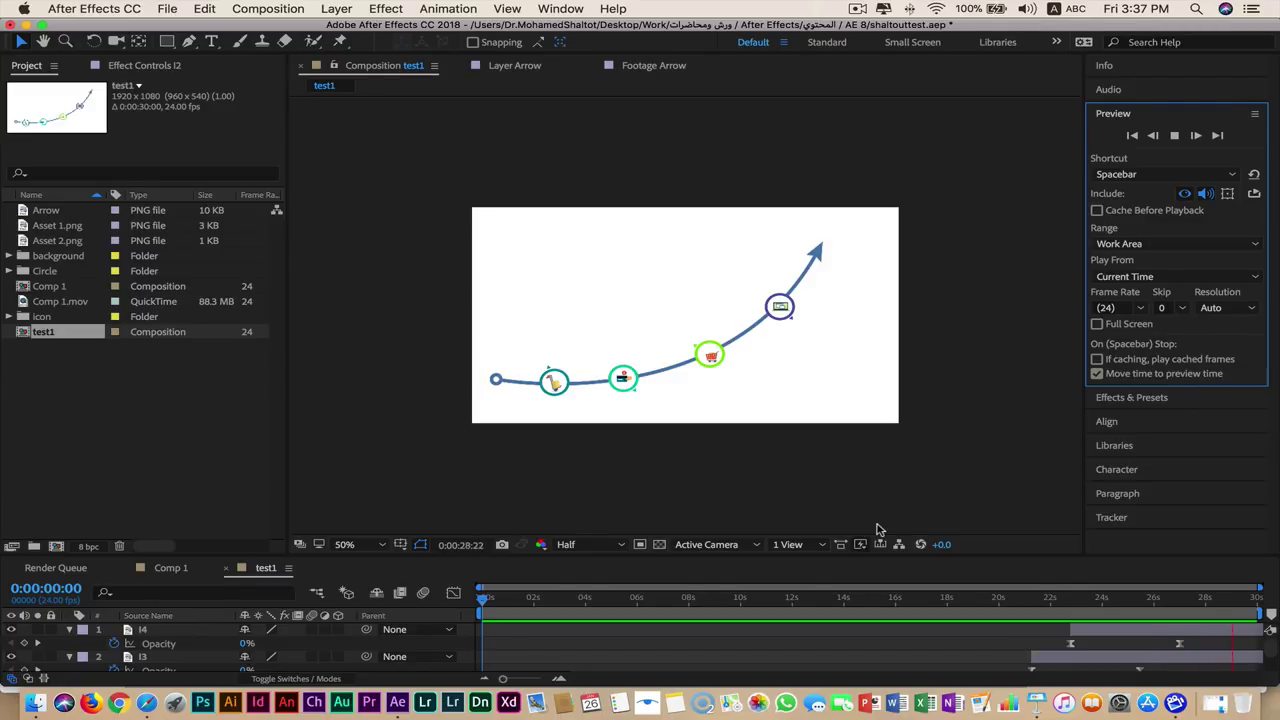
Stop the preview and save shaltouttest.aep with File > Save, cancelling the Save As dialog.
{"action": "left_click", "coordinate": [346, 354]}
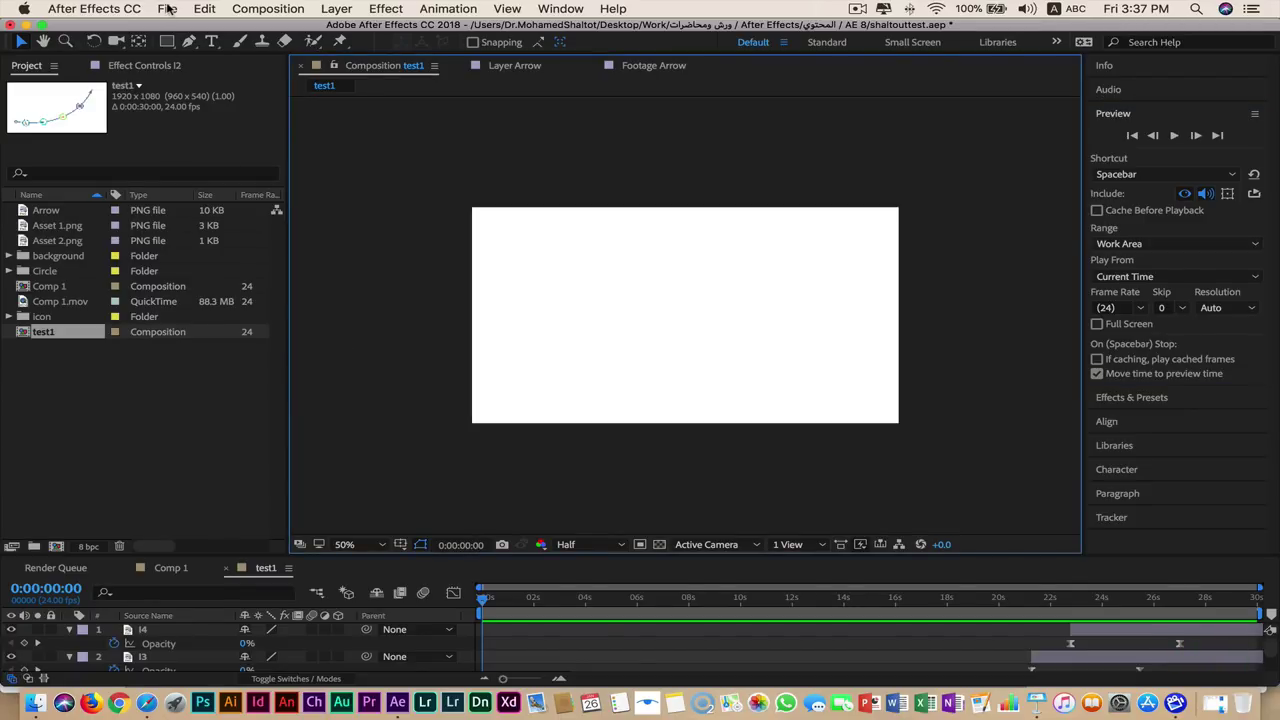
{"action": "left_click", "coordinate": [168, 9]}
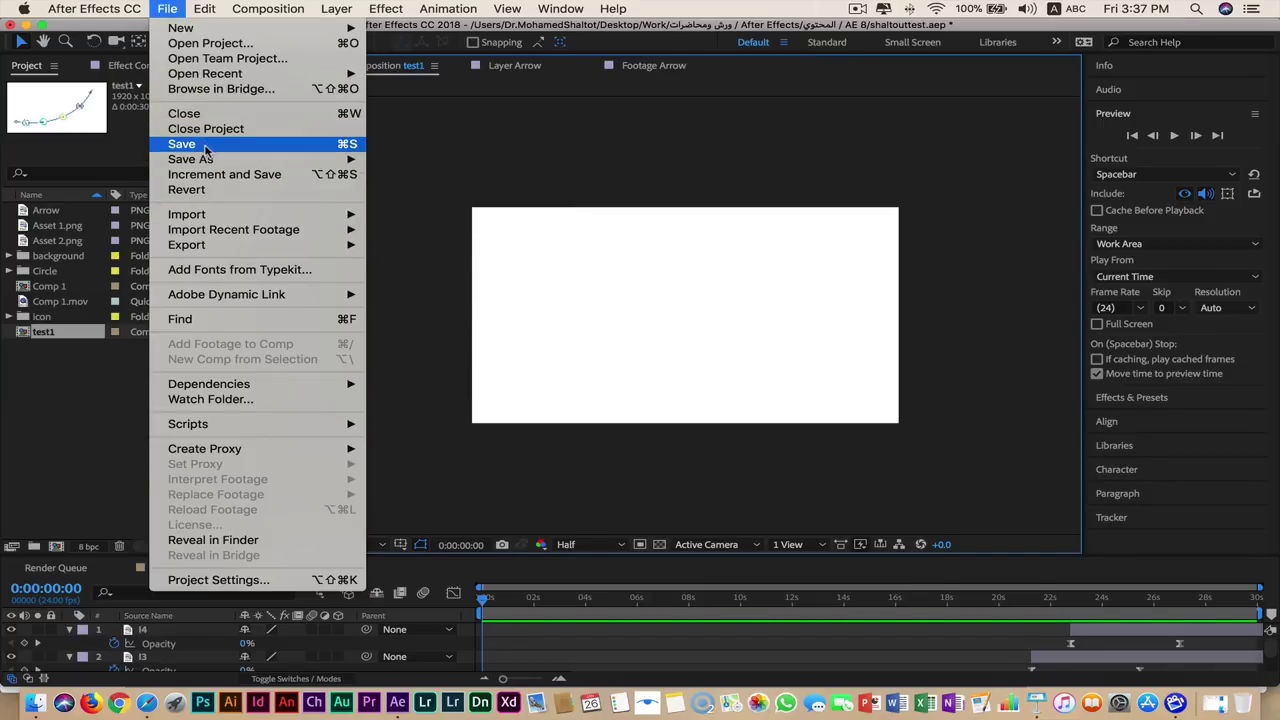
{"action": "left_click", "coordinate": [206, 146]}
{"action": "left_click", "coordinate": [168, 9]}
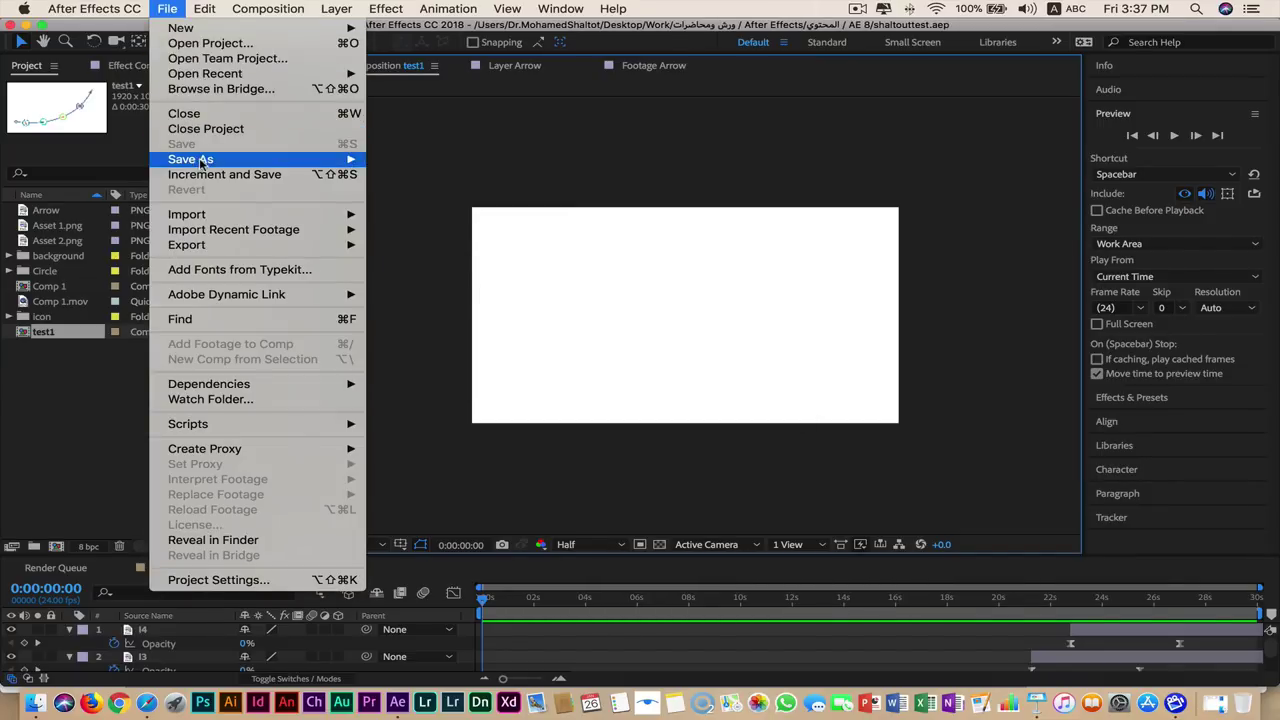
{"action": "mouse_move", "coordinate": [205, 160]}
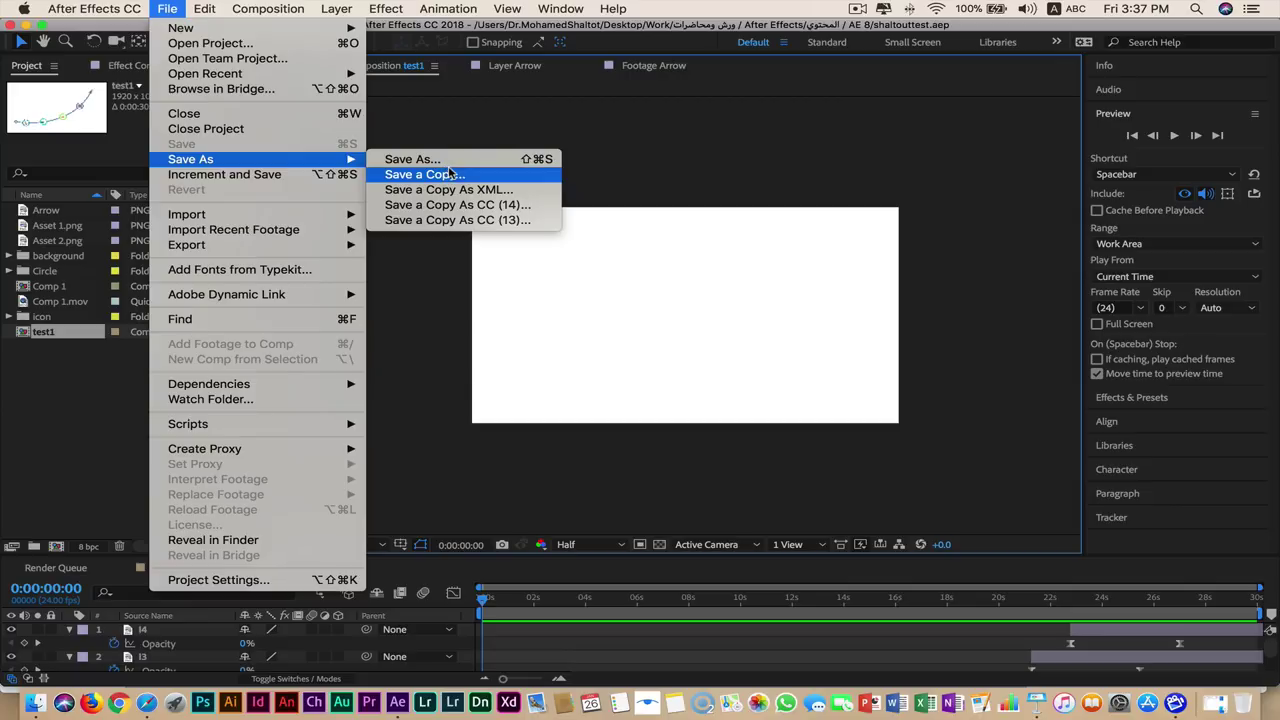
{"action": "left_click", "coordinate": [442, 162]}
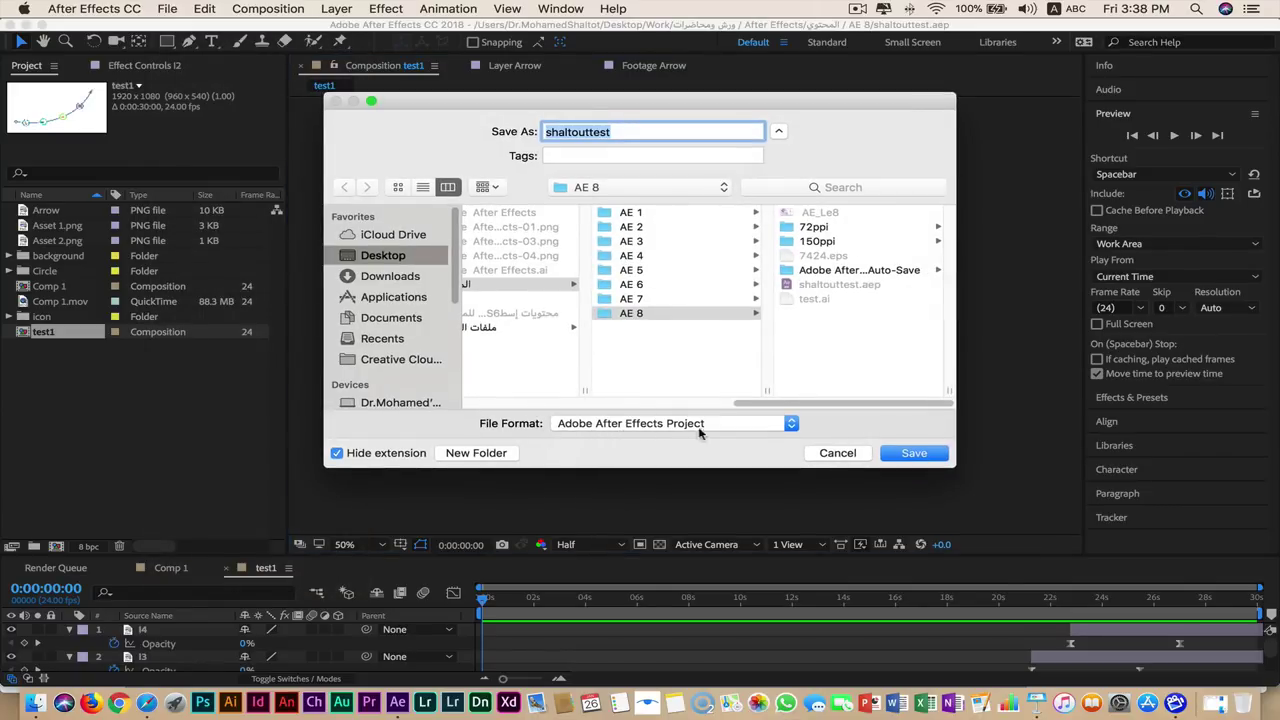
{"action": "left_click", "coordinate": [829, 455]}
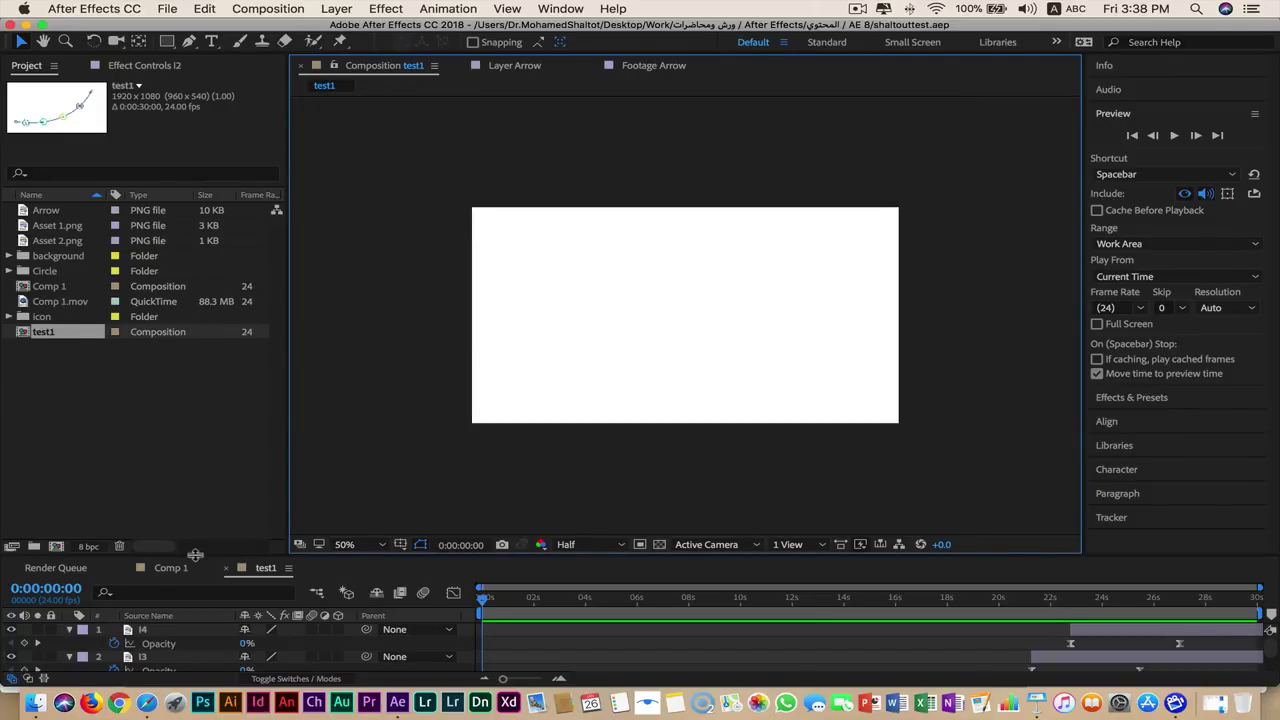
Make the timeline taller, then Pre-render test1 to queue it for output to test1.mov.
{"action": "left_click_drag", "start_coordinate": [195, 556], "coordinate": [201, 448]}
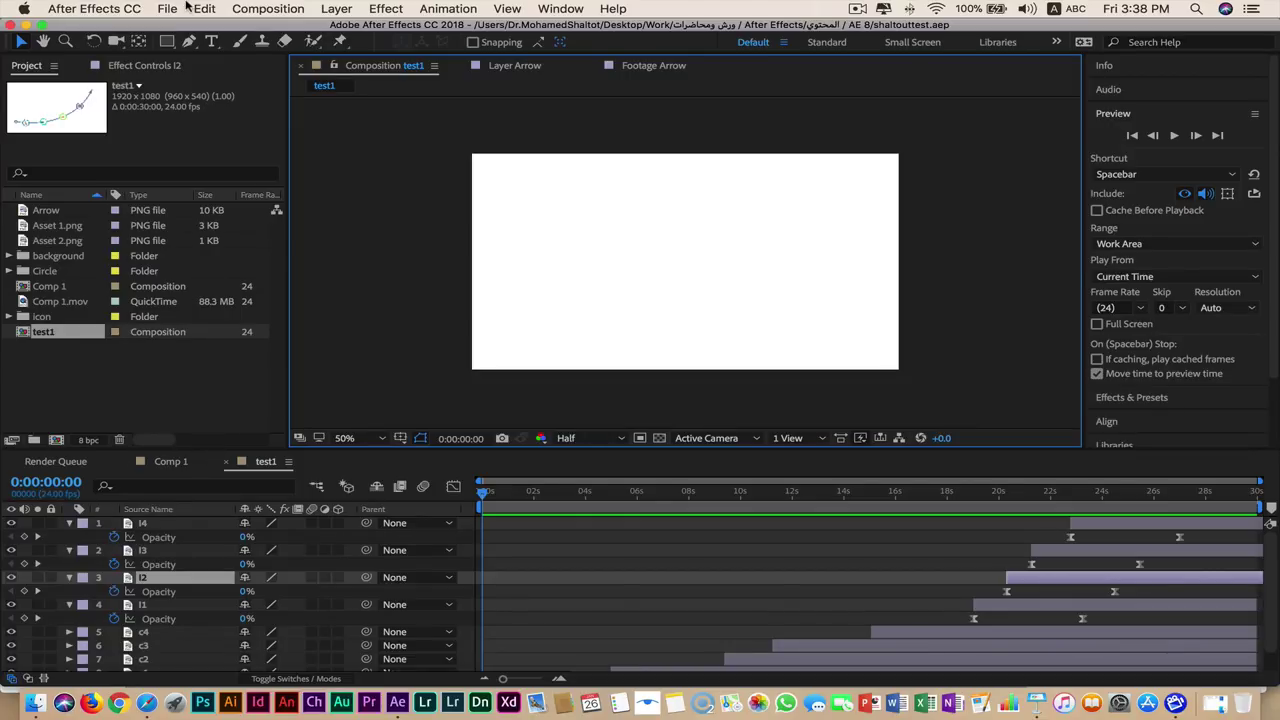
{"action": "left_click", "coordinate": [254, 8]}
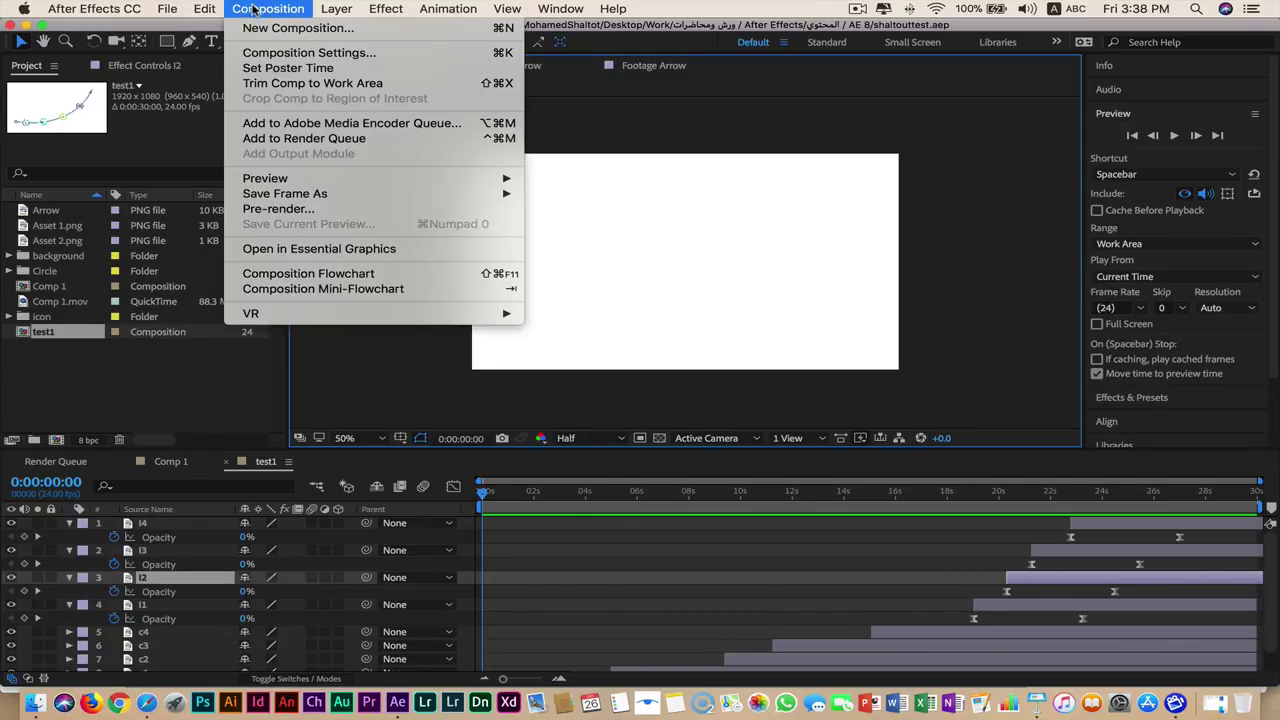
{"action": "left_click", "coordinate": [328, 210]}
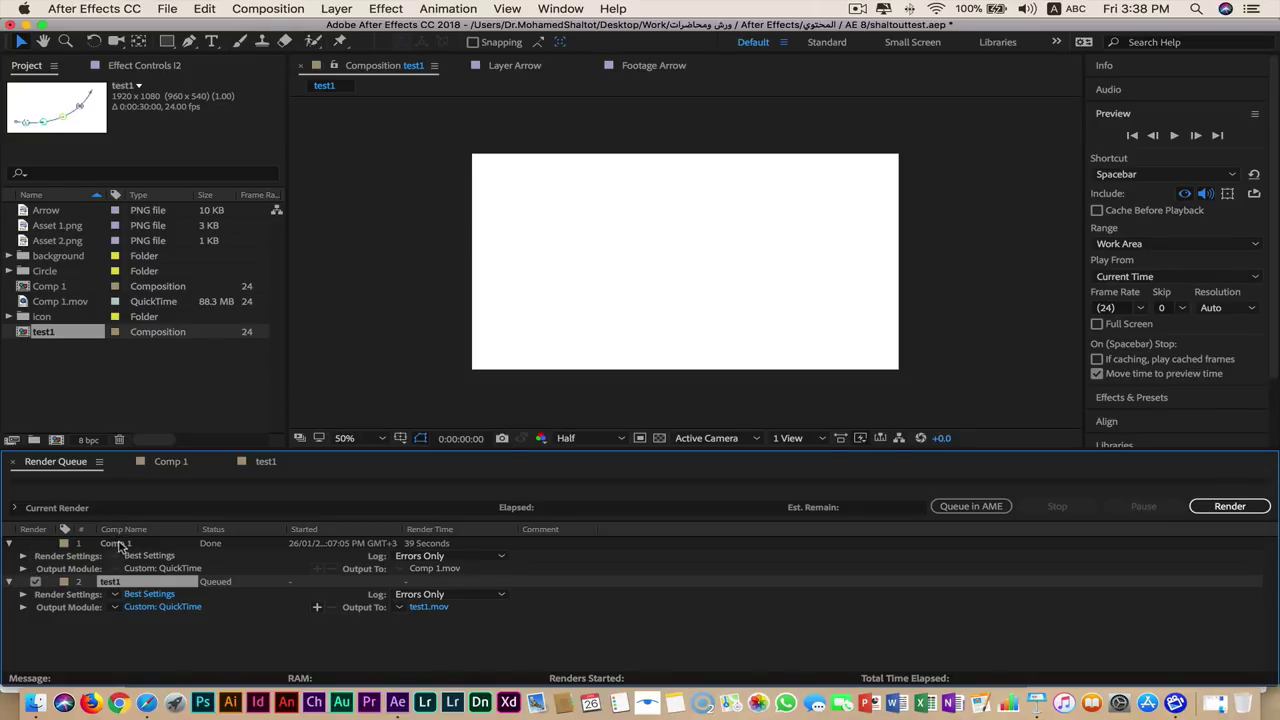
{"action": "left_click", "coordinate": [119, 596]}
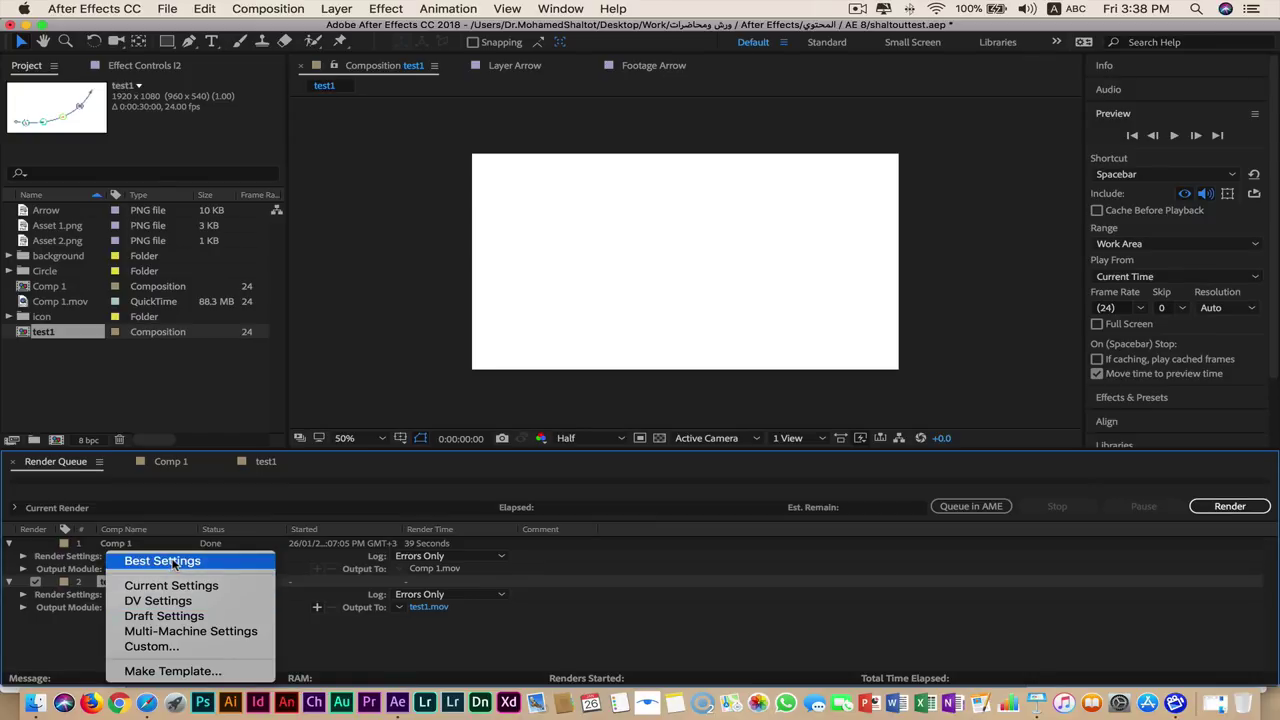
{"action": "left_click", "coordinate": [173, 562]}
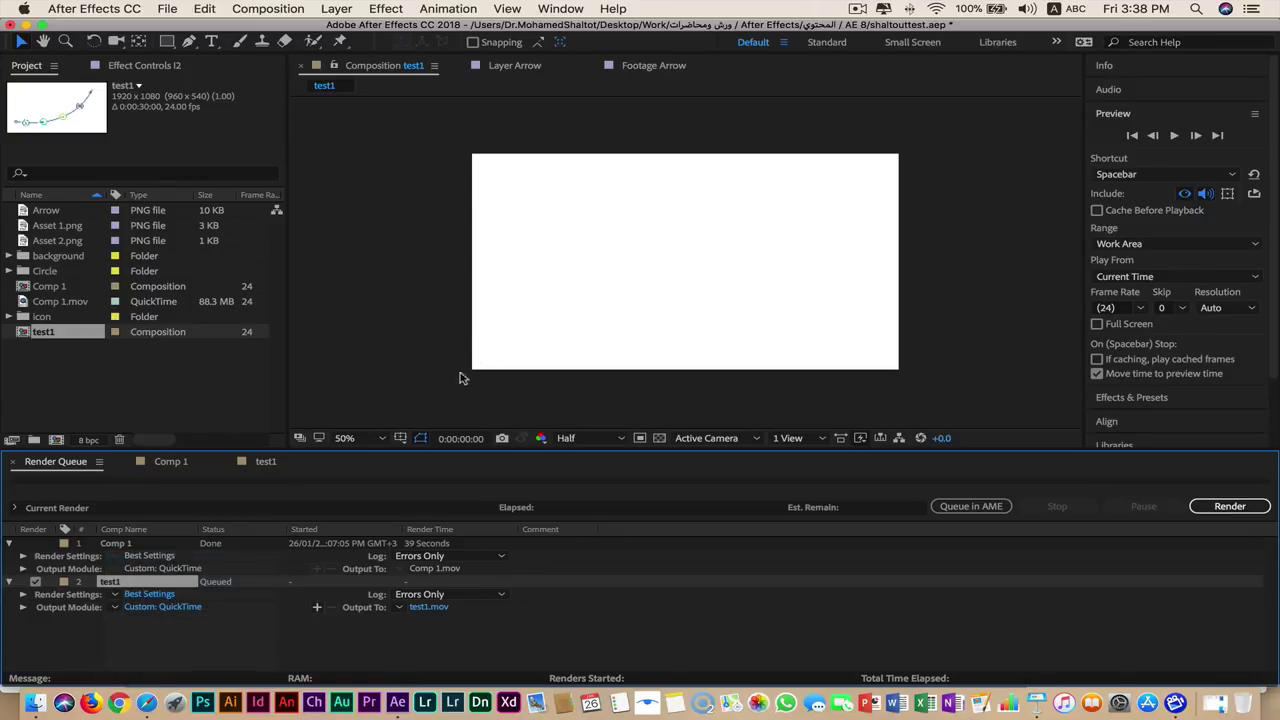
{"action": "left_click", "coordinate": [148, 594]}
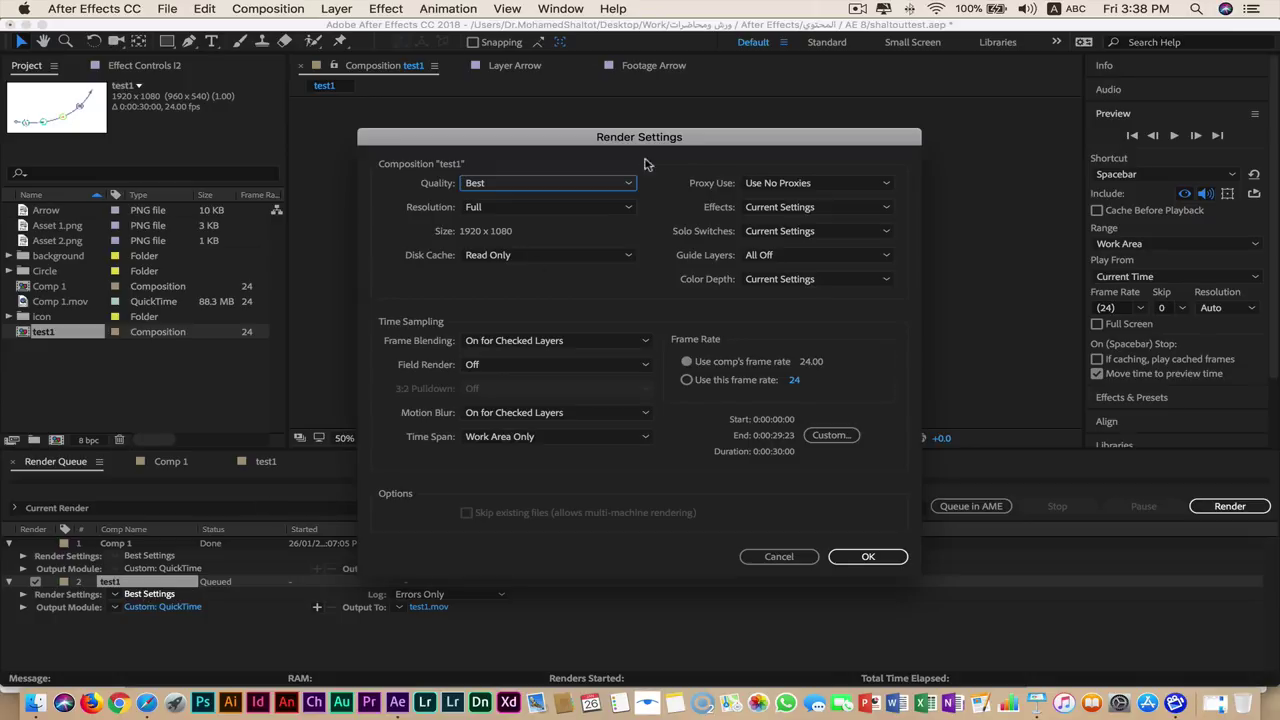
{"action": "left_click", "coordinate": [506, 187]}
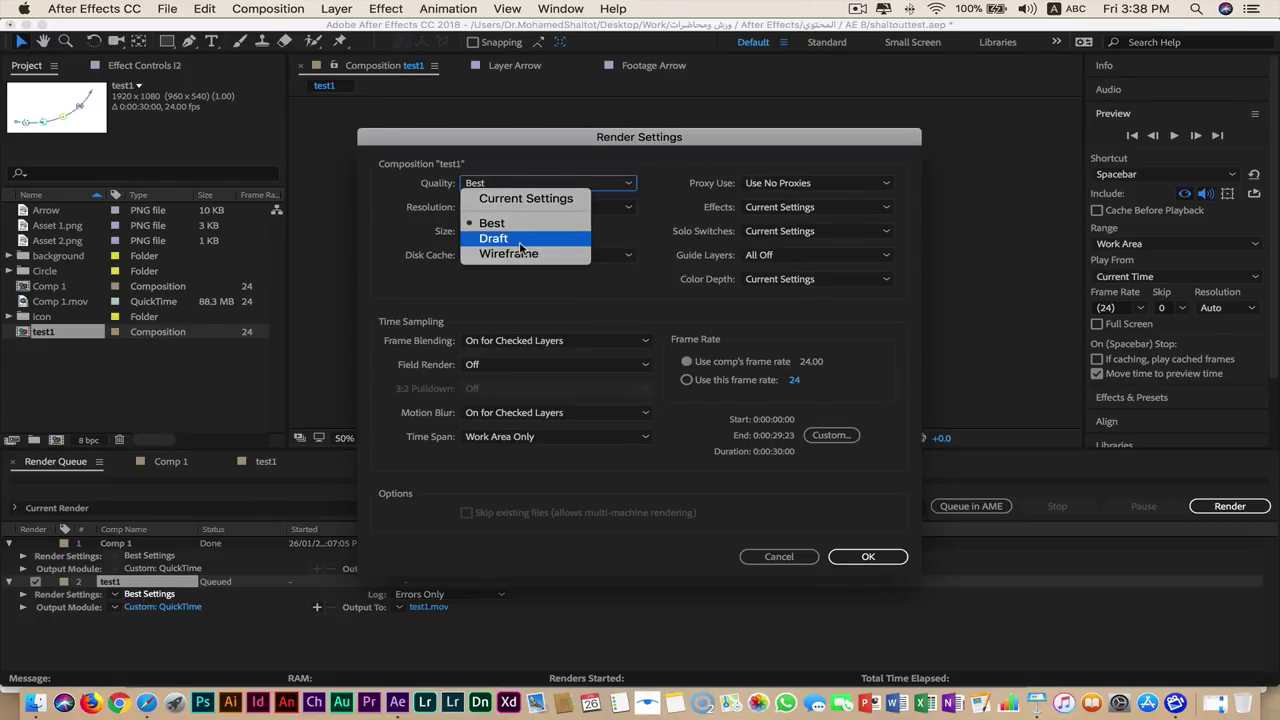
{"action": "left_click", "coordinate": [426, 255]}
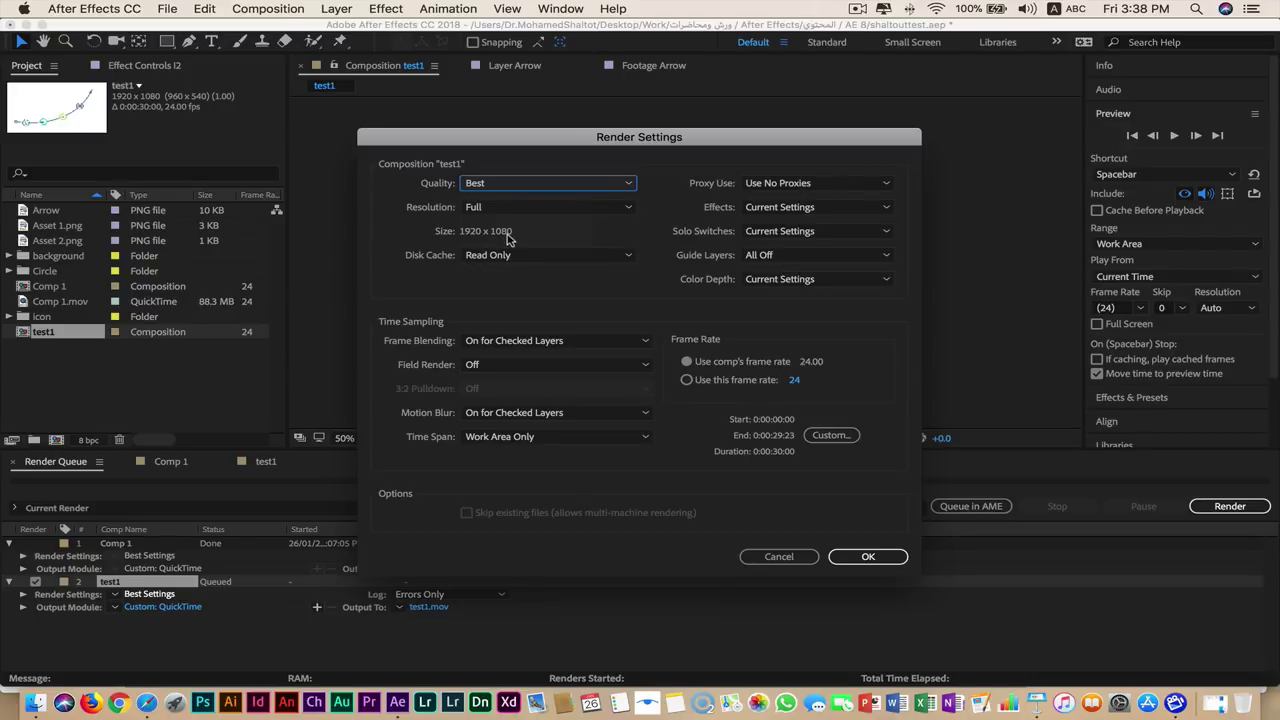
{"action": "left_click", "coordinate": [758, 555]}
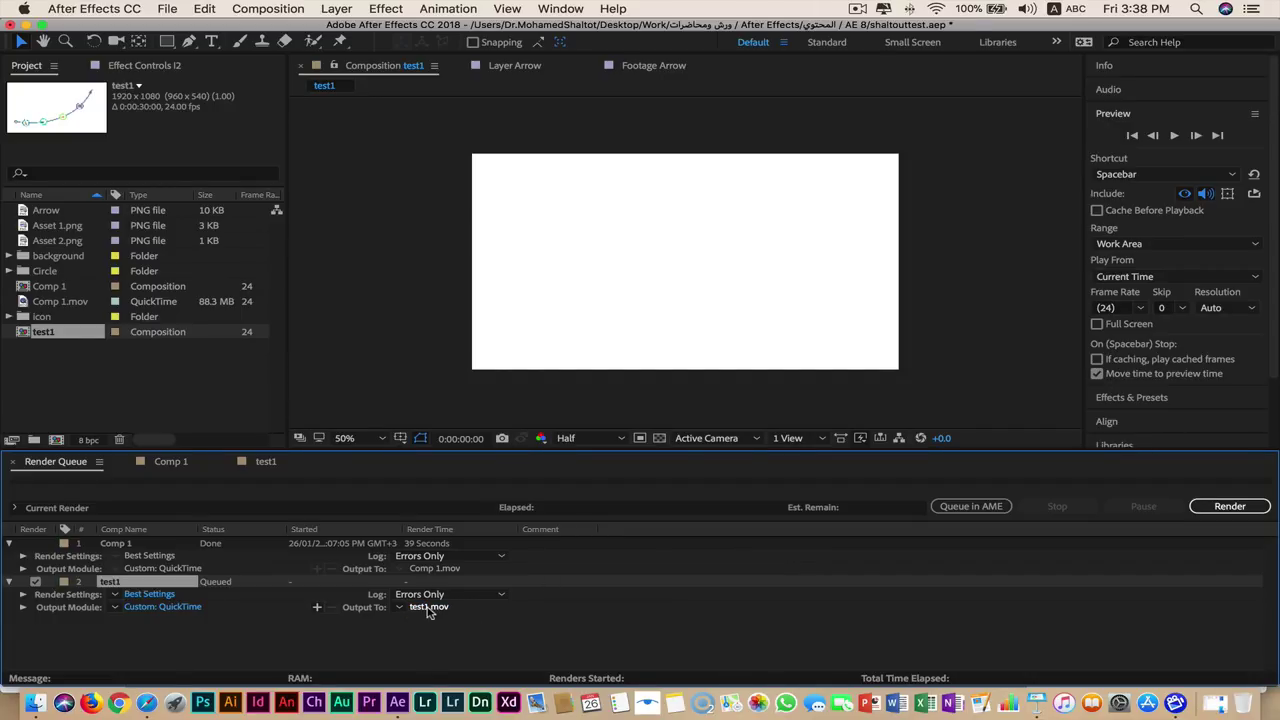
Set test1's output file test1.mov to save into the AE 8 folder.
{"action": "left_click", "coordinate": [417, 611]}
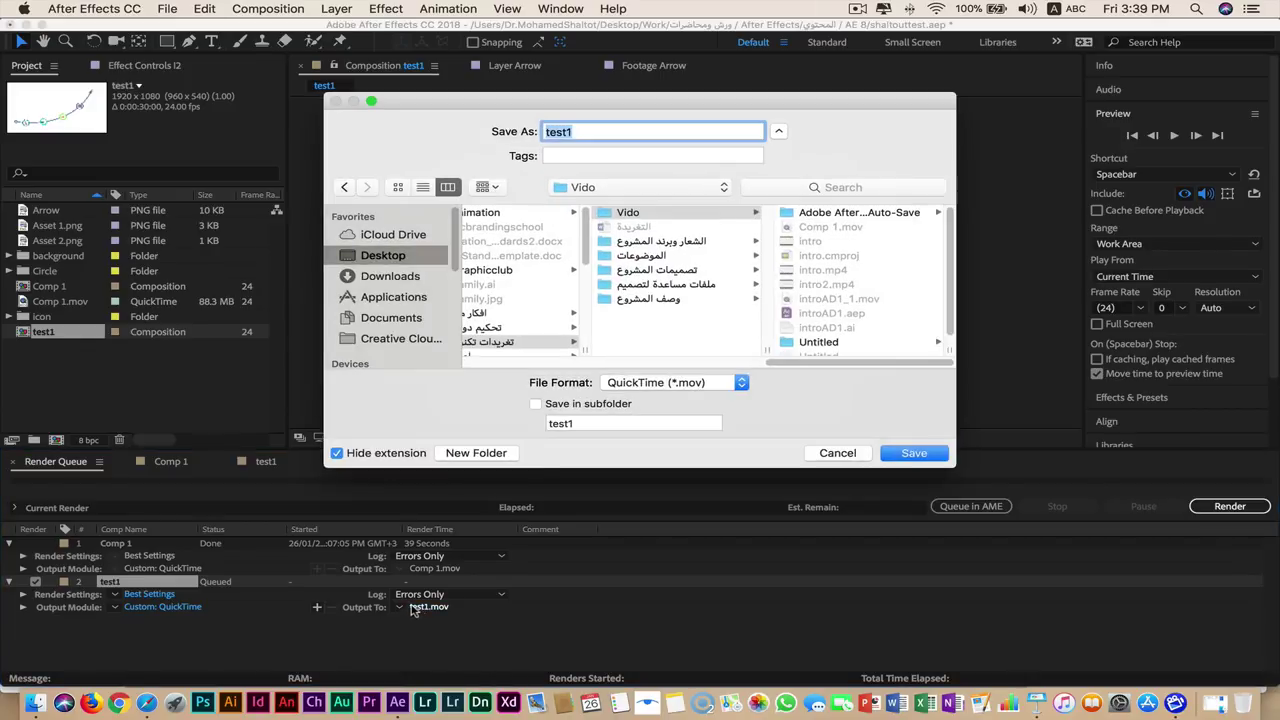
{"action": "left_click", "coordinate": [707, 187]}
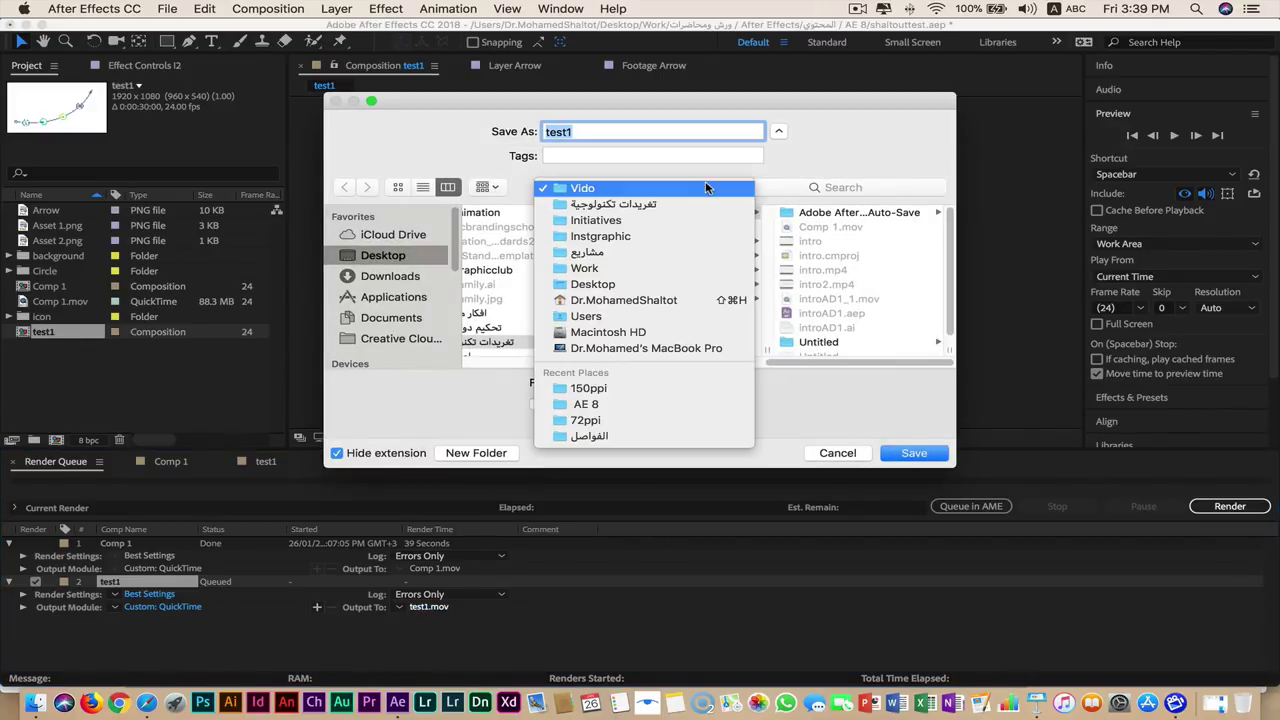
{"action": "left_click", "coordinate": [587, 405]}
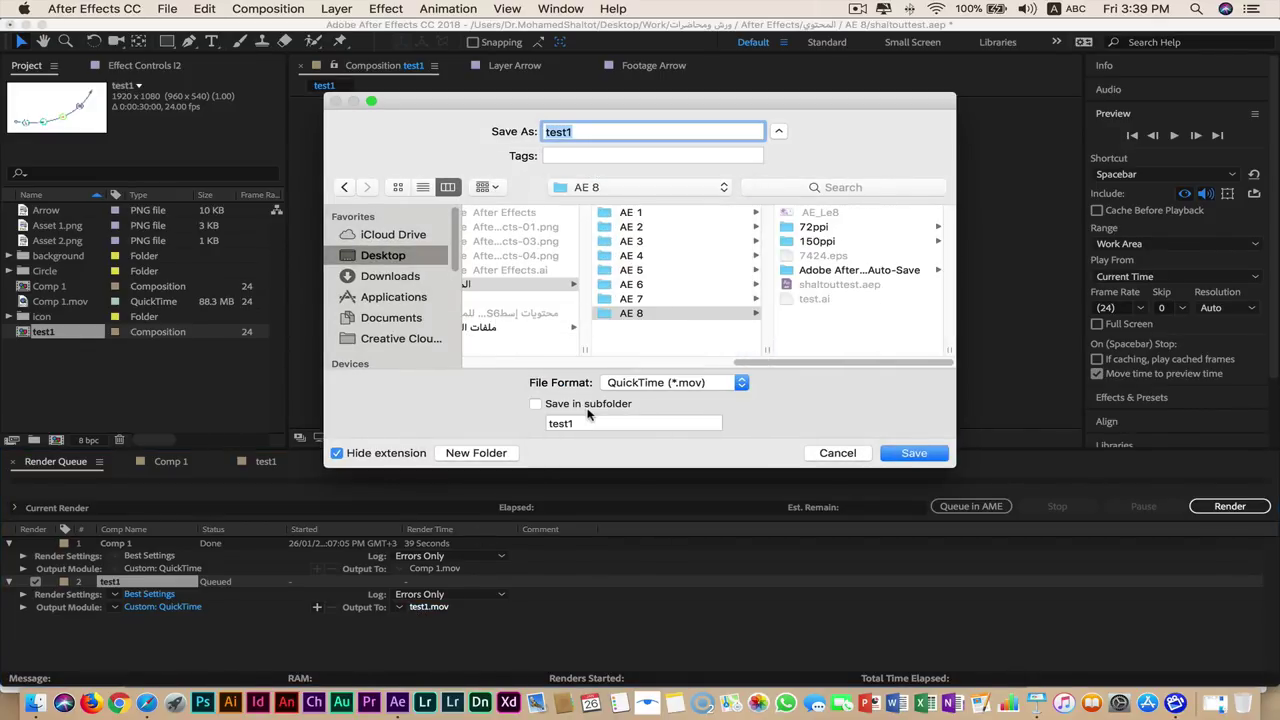
{"action": "left_click", "coordinate": [912, 452]}
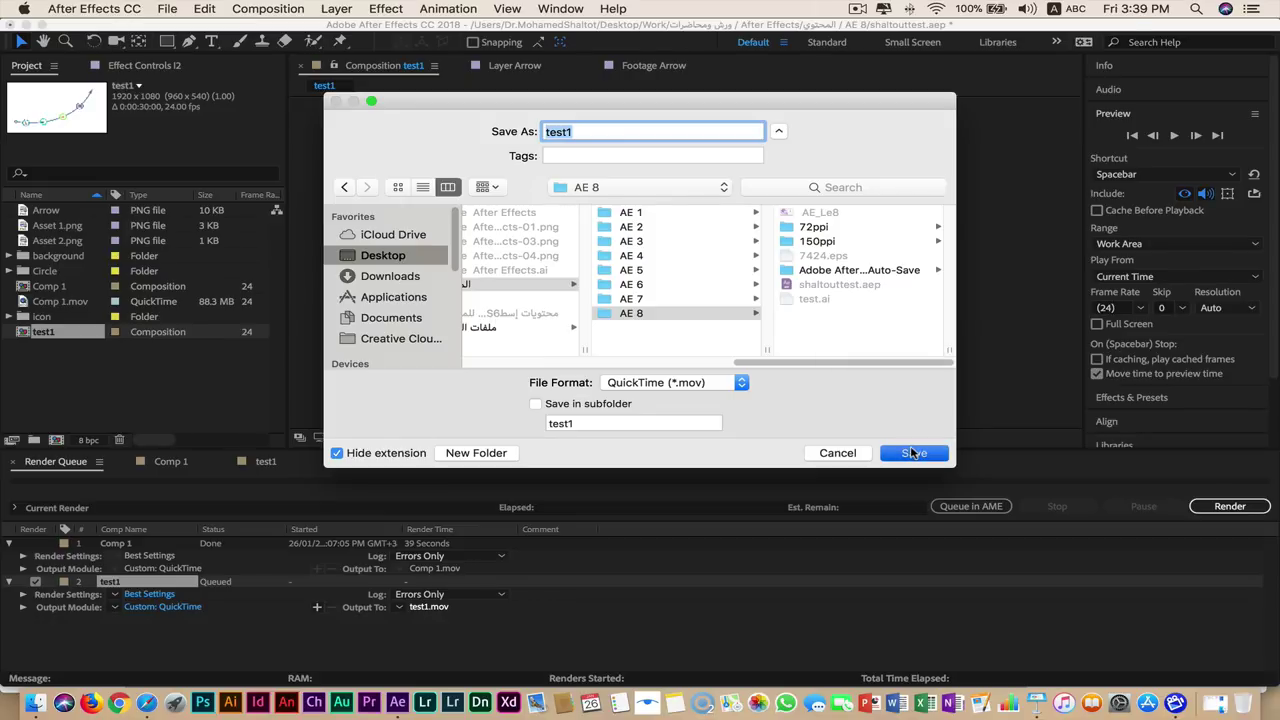
Check the Output Module Settings and close them unchanged, keeping QuickTime format.
{"action": "left_click", "coordinate": [145, 607]}
{"action": "left_click", "coordinate": [212, 176]}
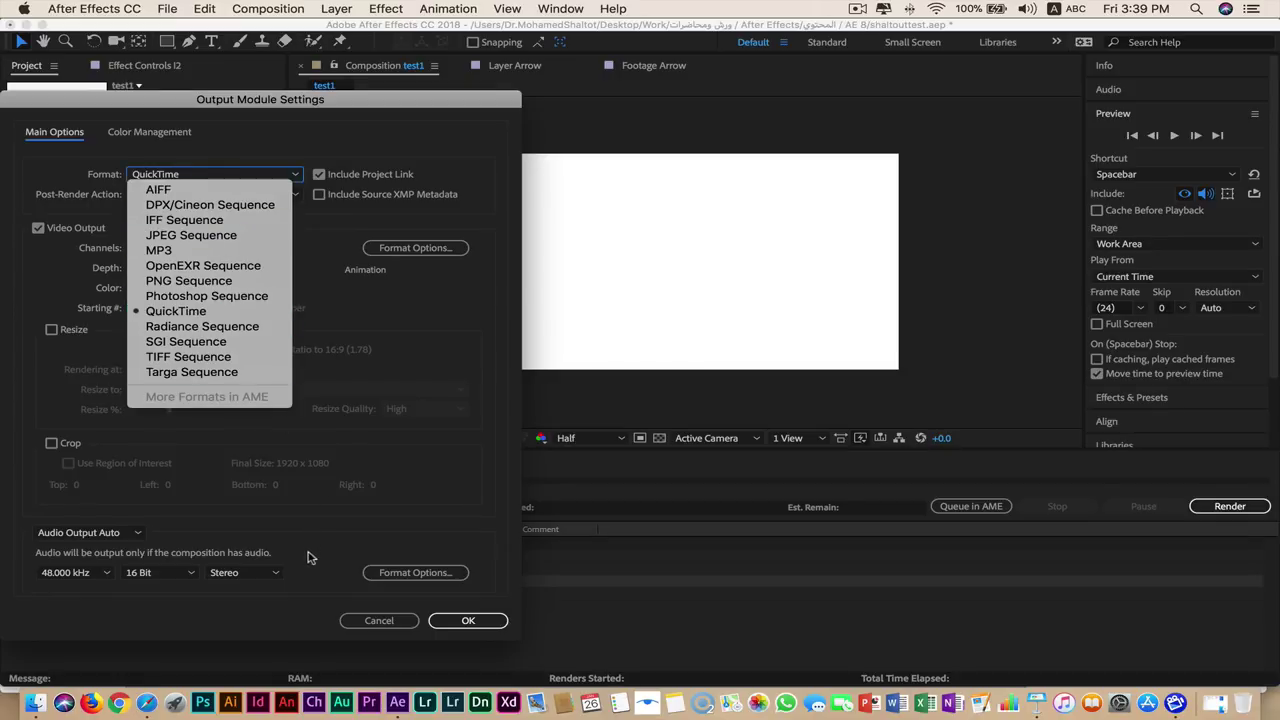
{"action": "left_click", "coordinate": [378, 620]}
{"action": "left_click", "coordinate": [378, 620]}
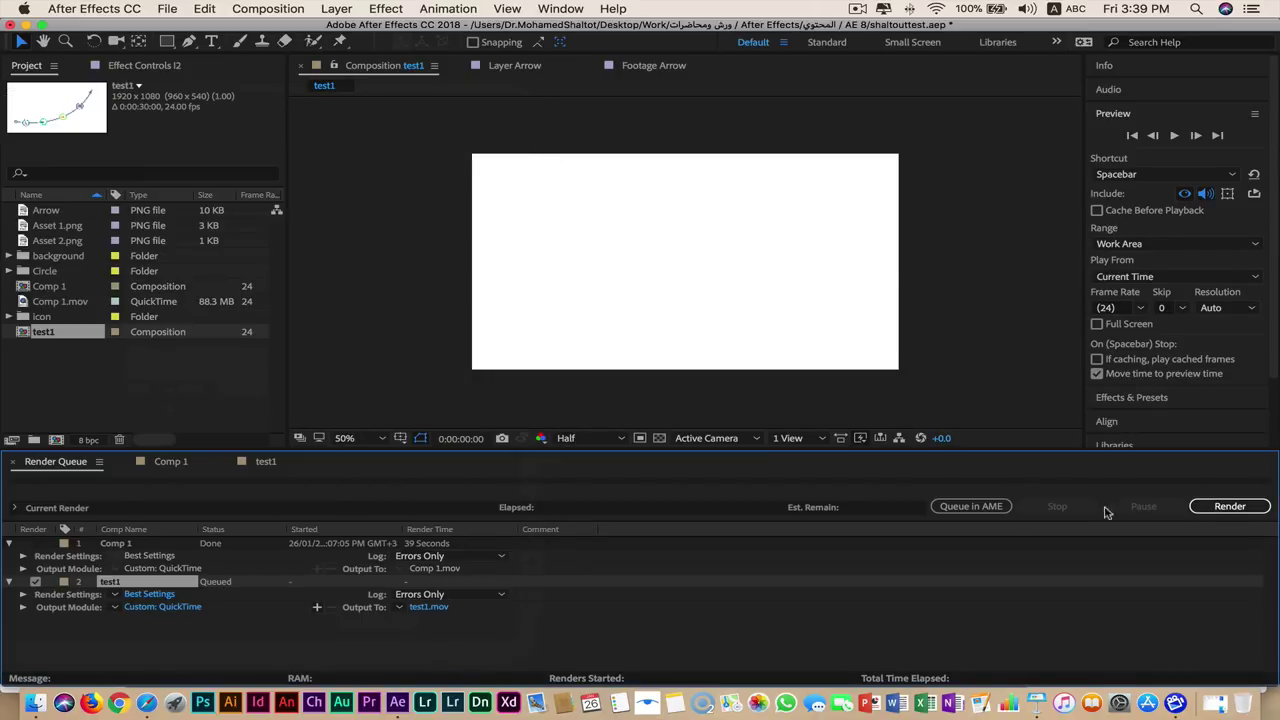
Render test1 to test1.mov, then open a Finder window to locate the file.
{"action": "left_click", "coordinate": [1229, 506]}
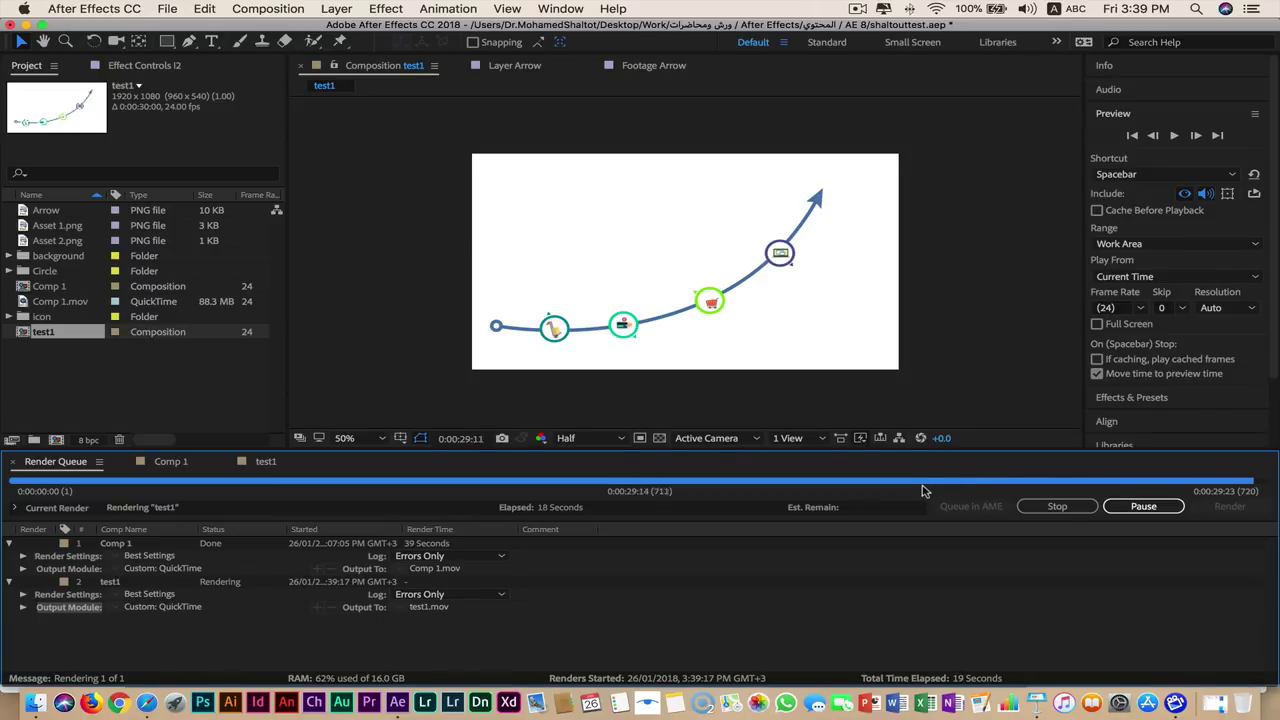
{"action": "left_click", "coordinate": [35, 705]}
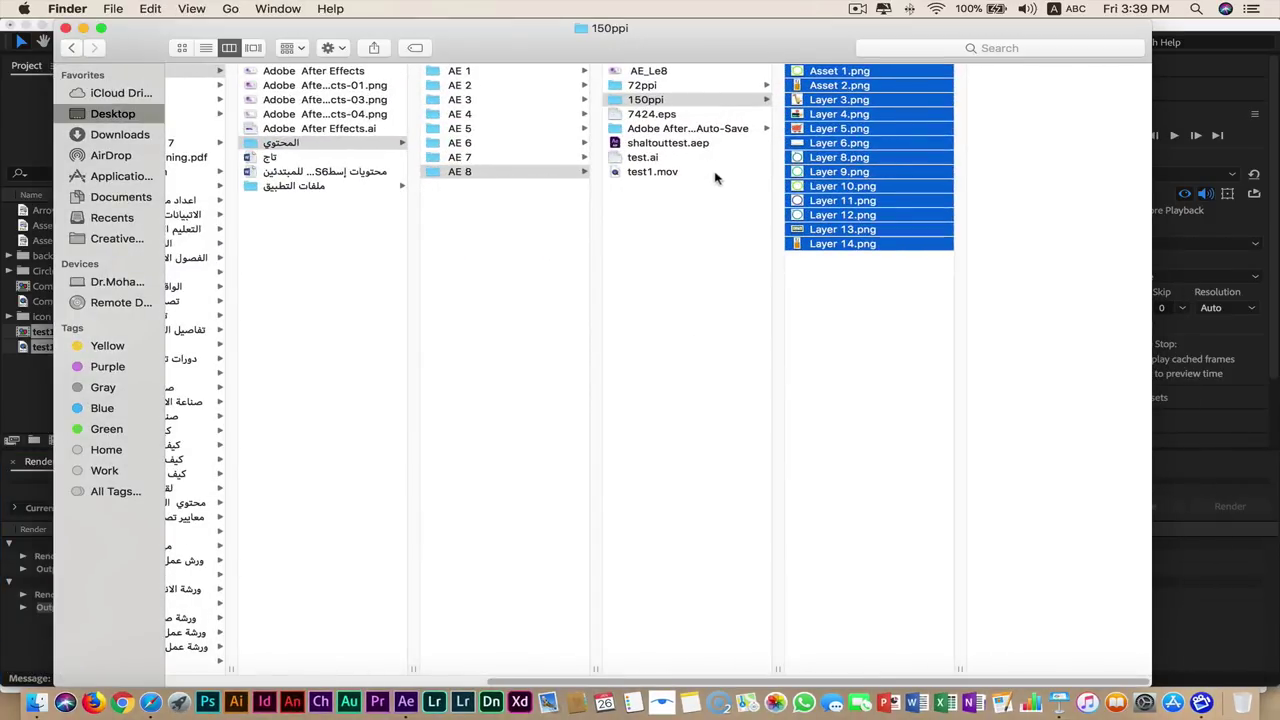
Open test1.mov from the AE 8 folder in QuickTime Player.
{"action": "left_click", "coordinate": [714, 174]}
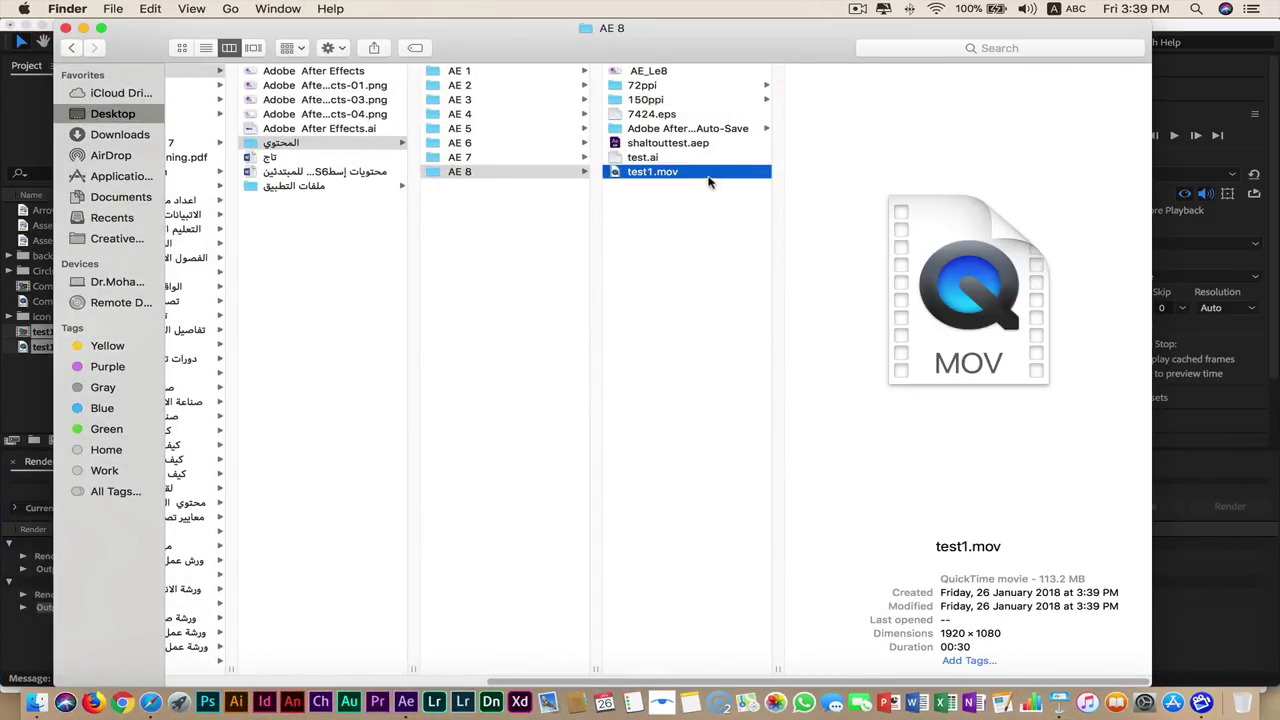
{"action": "double_click", "coordinate": [648, 174]}
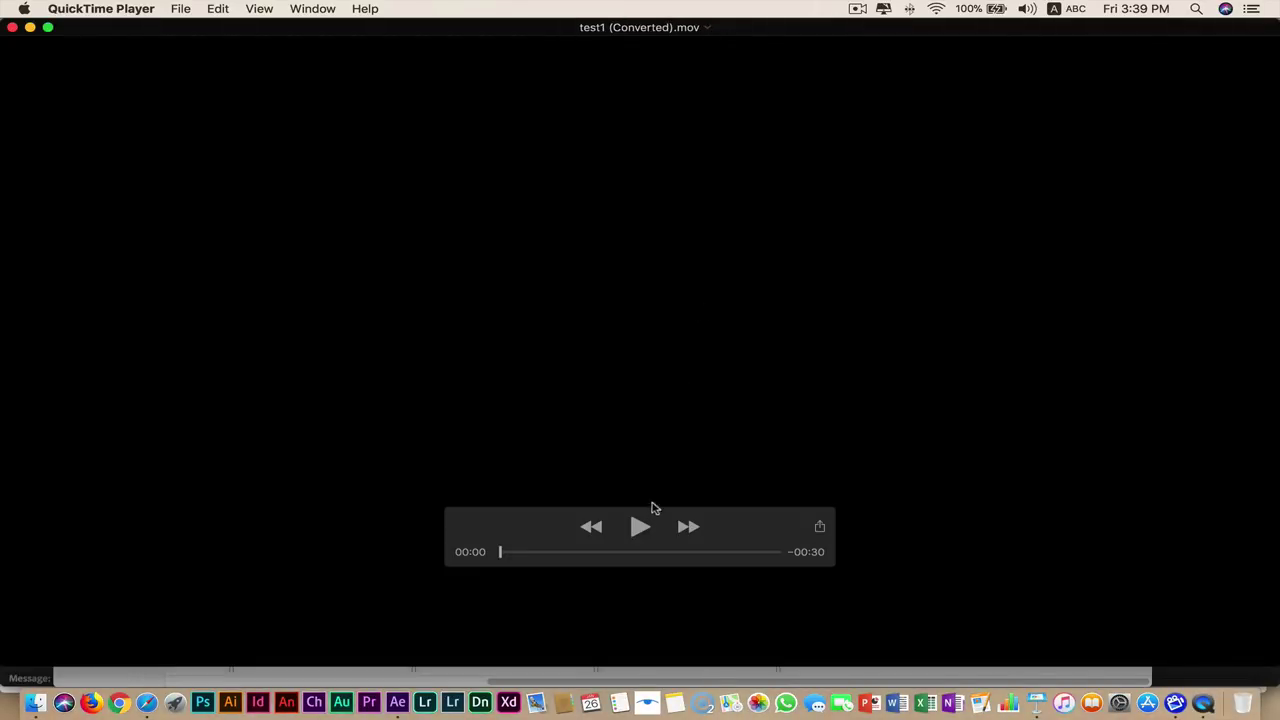
Play the rendered test1 movie and pause it at 00:25.
{"action": "left_click", "coordinate": [640, 526]}
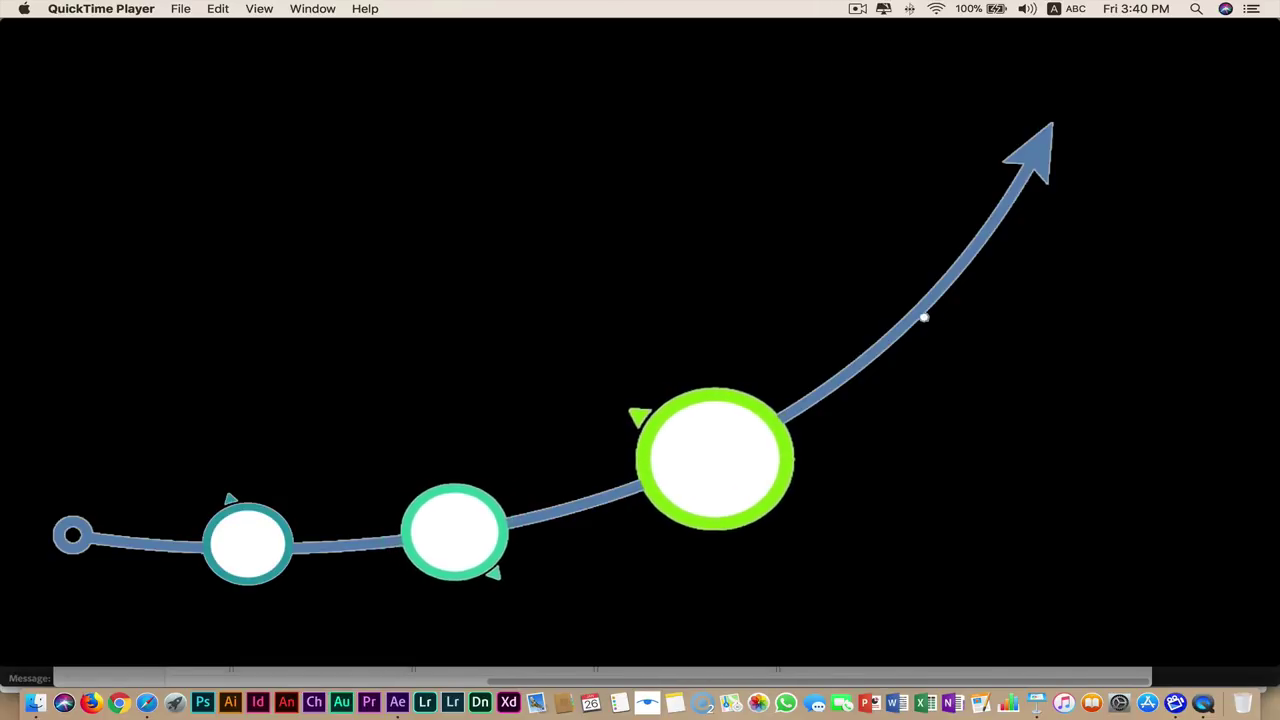
{"action": "mouse_move", "coordinate": [950, 338]}
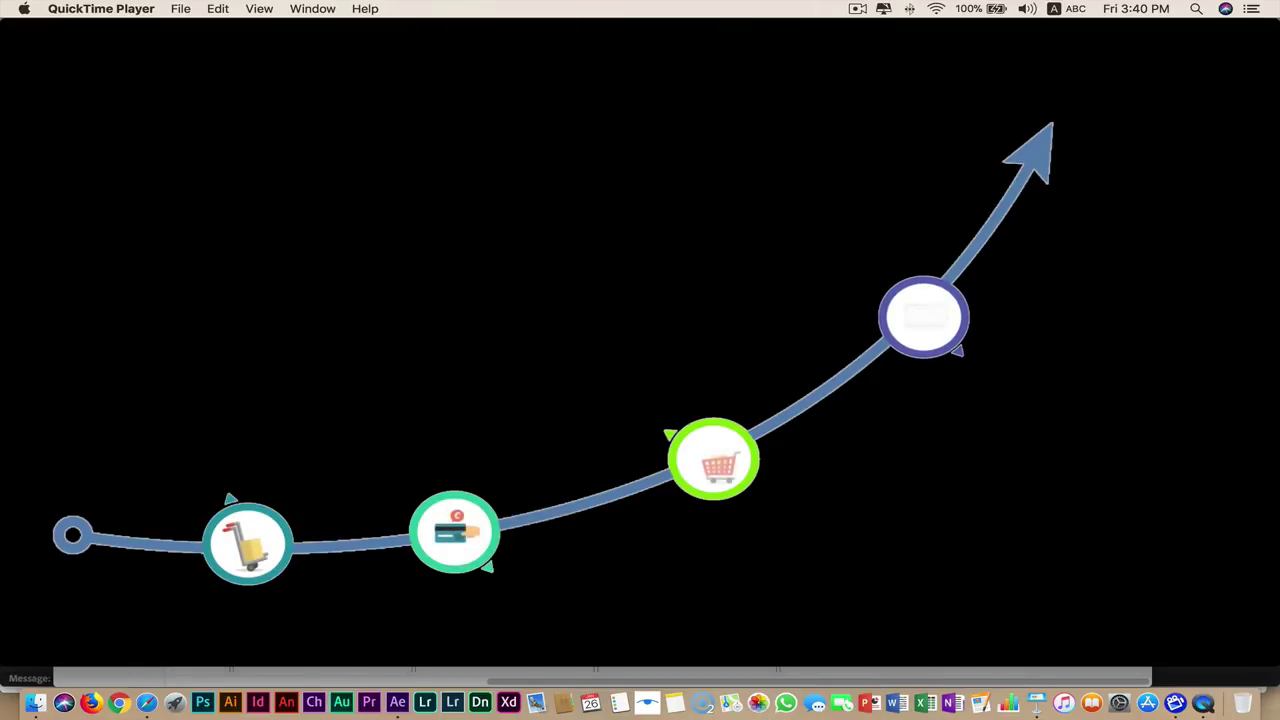
{"action": "mouse_move", "coordinate": [886, 583]}
{"action": "left_click", "coordinate": [636, 529]}
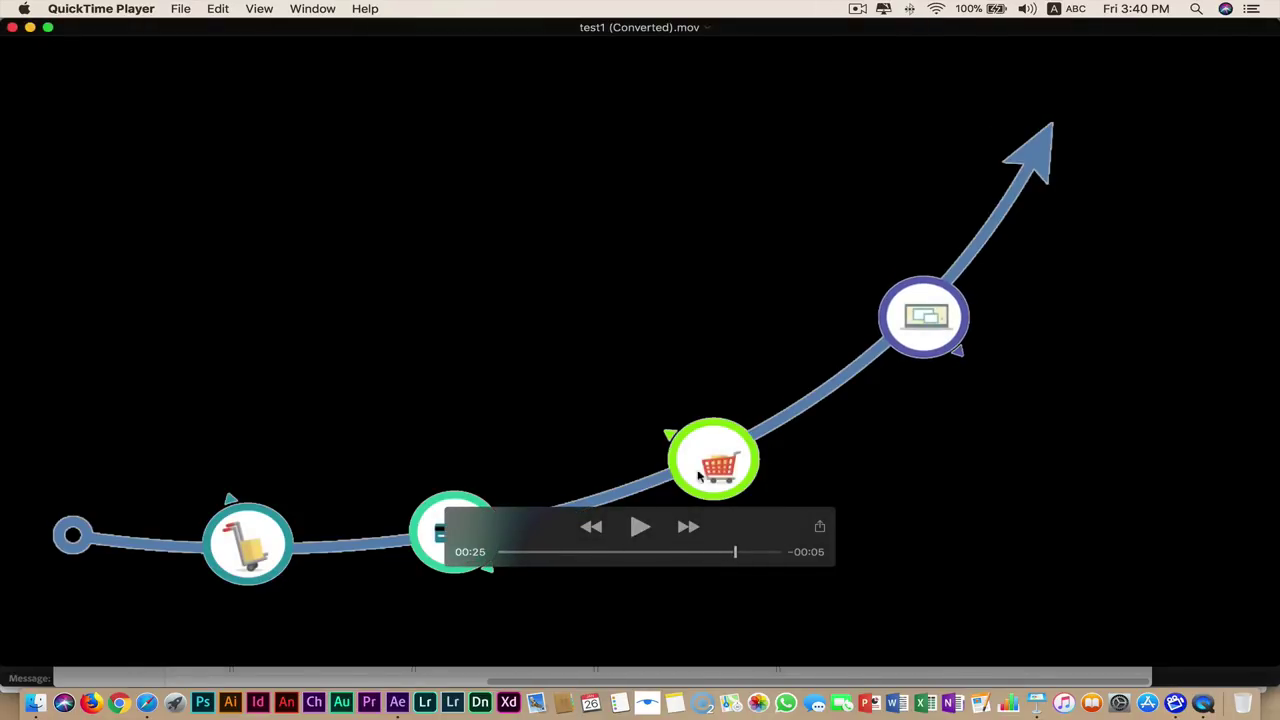
Close the movie, deleting the converted copy, and show Comp 1 in After Effects.
{"action": "left_click", "coordinate": [12, 33]}
{"action": "left_click", "coordinate": [572, 213]}
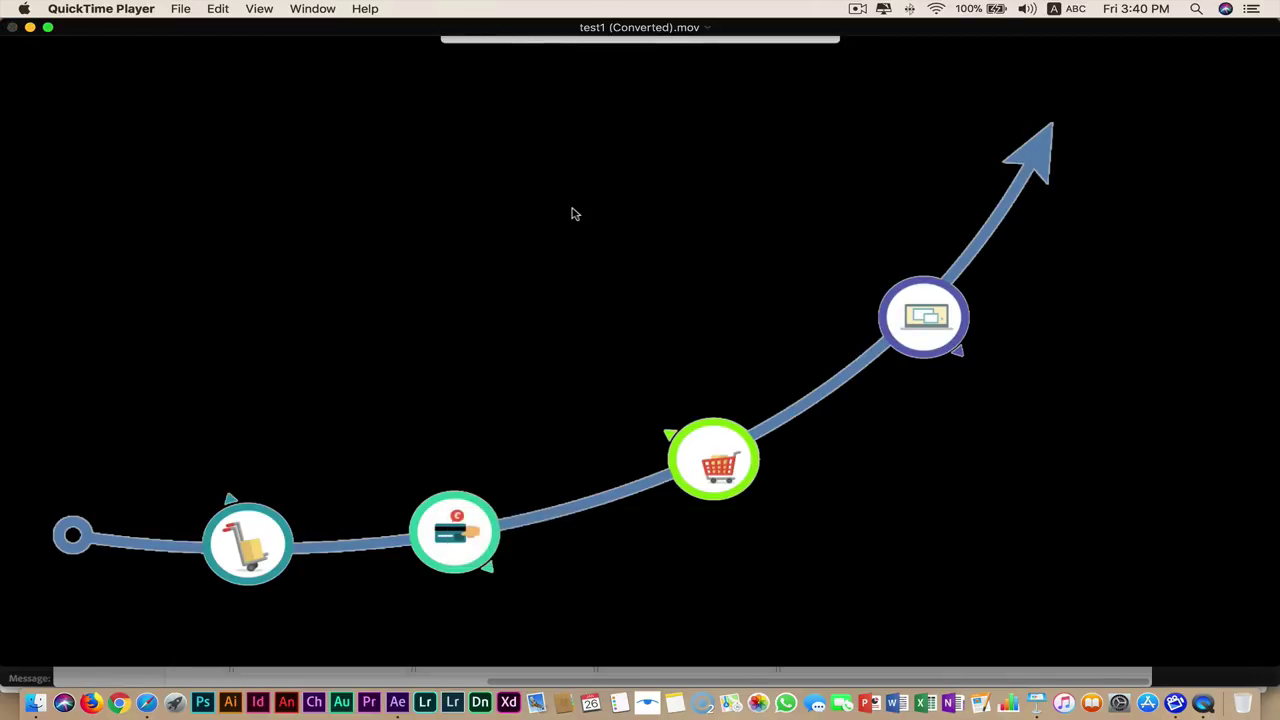
{"action": "left_click", "coordinate": [18, 410]}
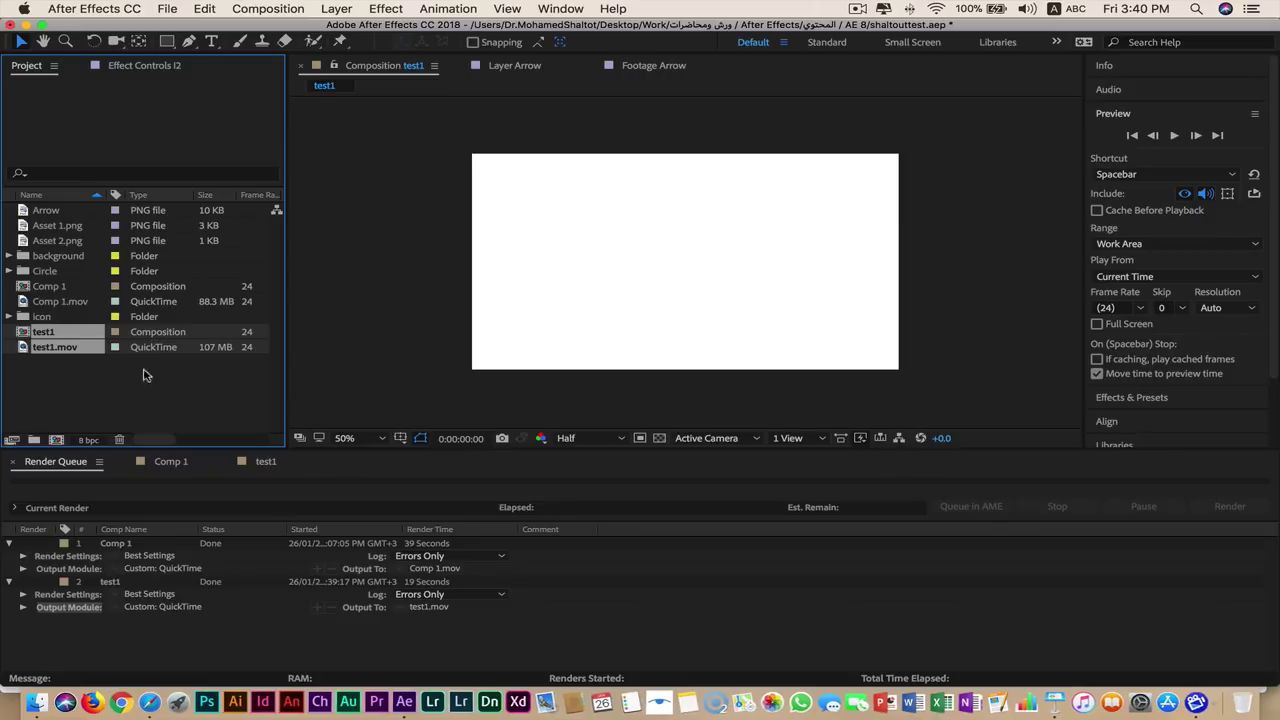
{"action": "left_click", "coordinate": [172, 463]}
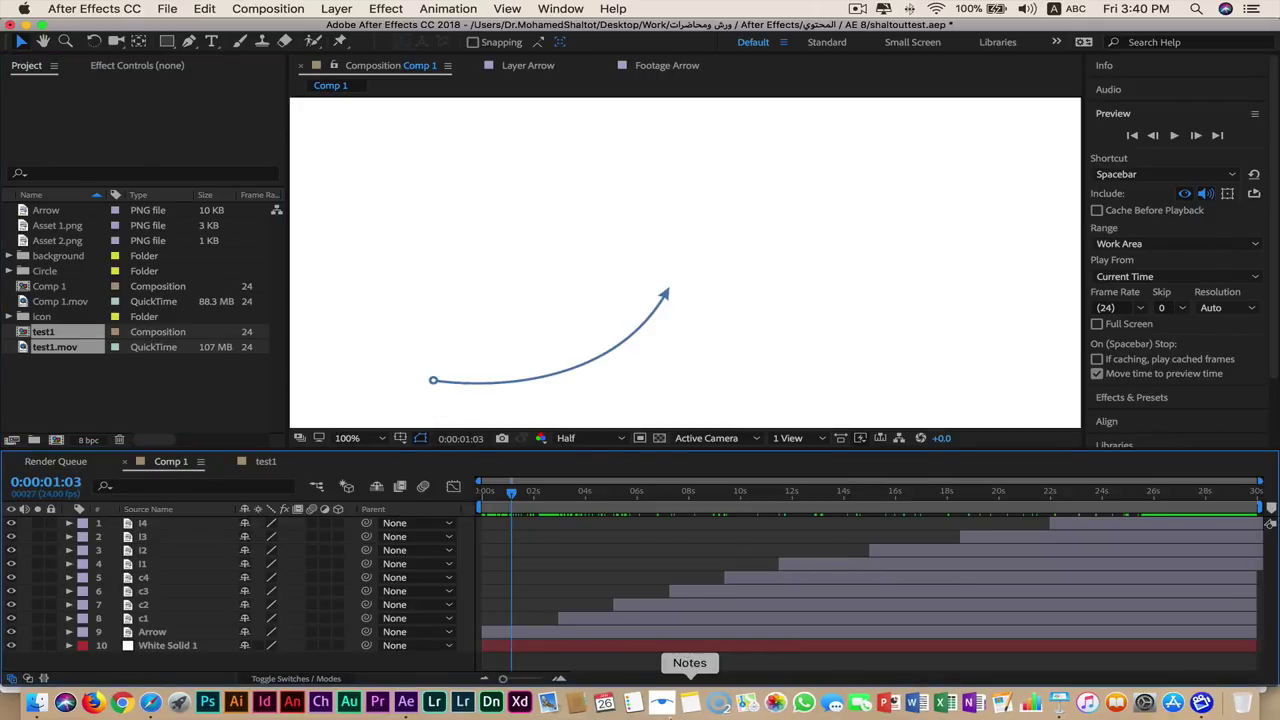
Bring Keynote forward with the AE_Le8 presentation on its lesson 8 title slide.
{"action": "left_click", "coordinate": [1058, 703]}
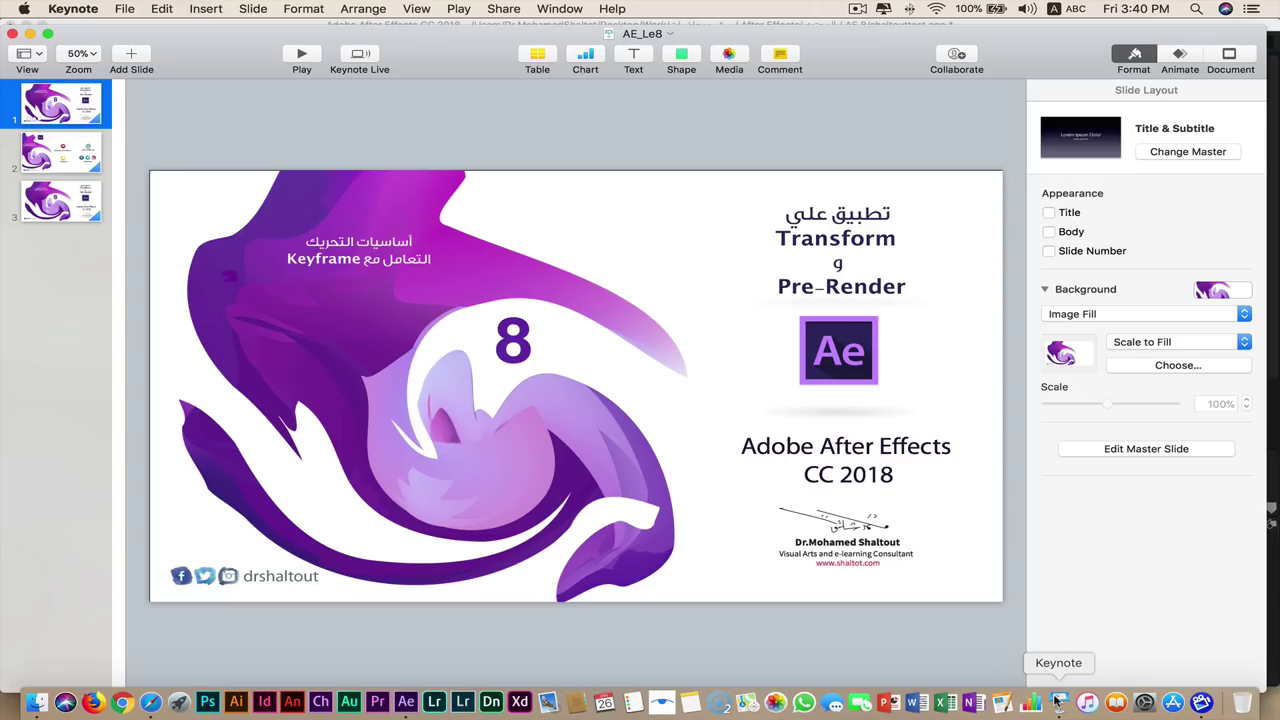